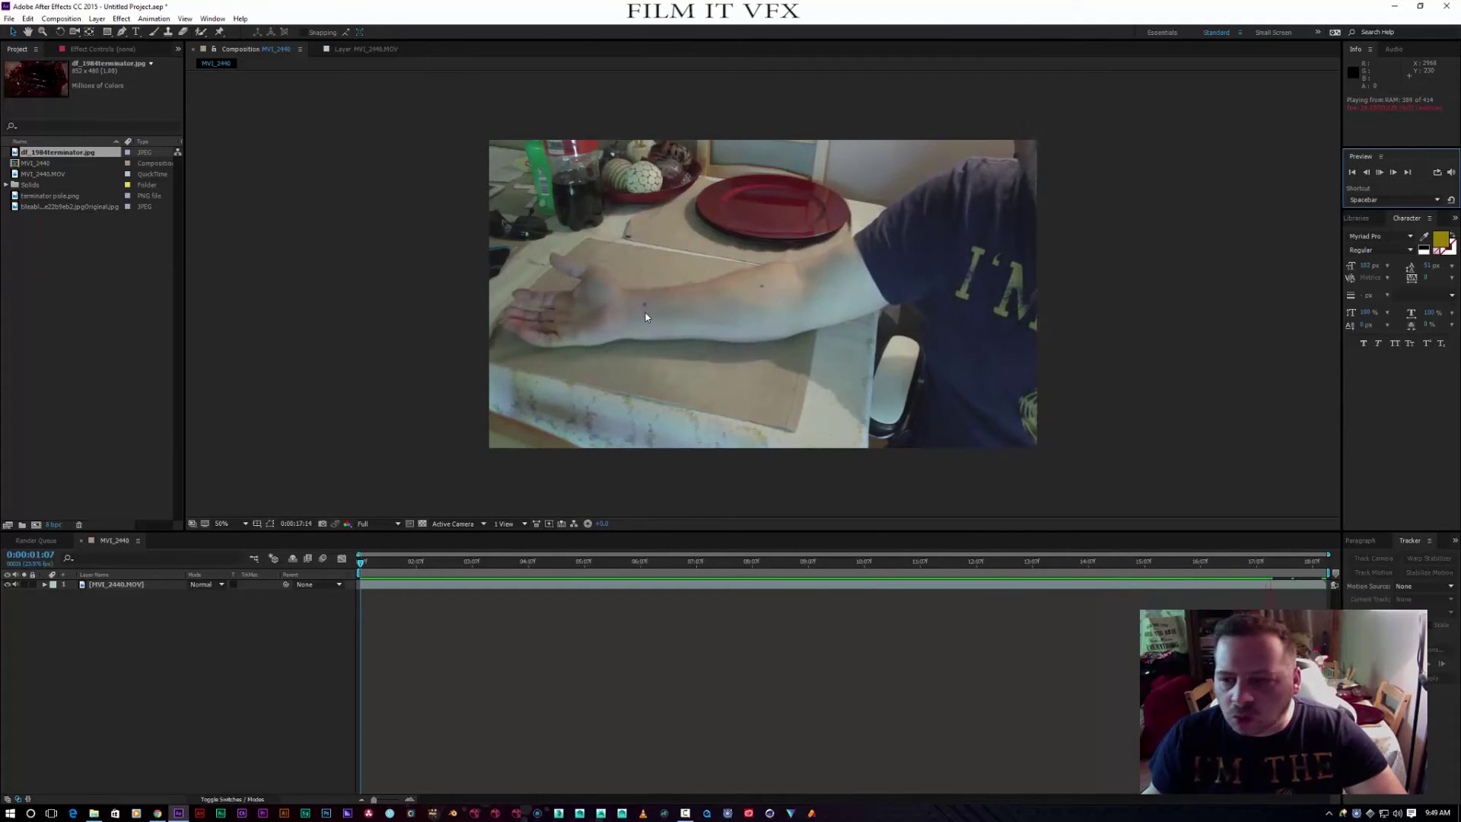
Start a motion track on the MVI_2440.MOV layer and place the first track point on the wrist dot
{"action": "left_click", "coordinate": [1379, 173]}
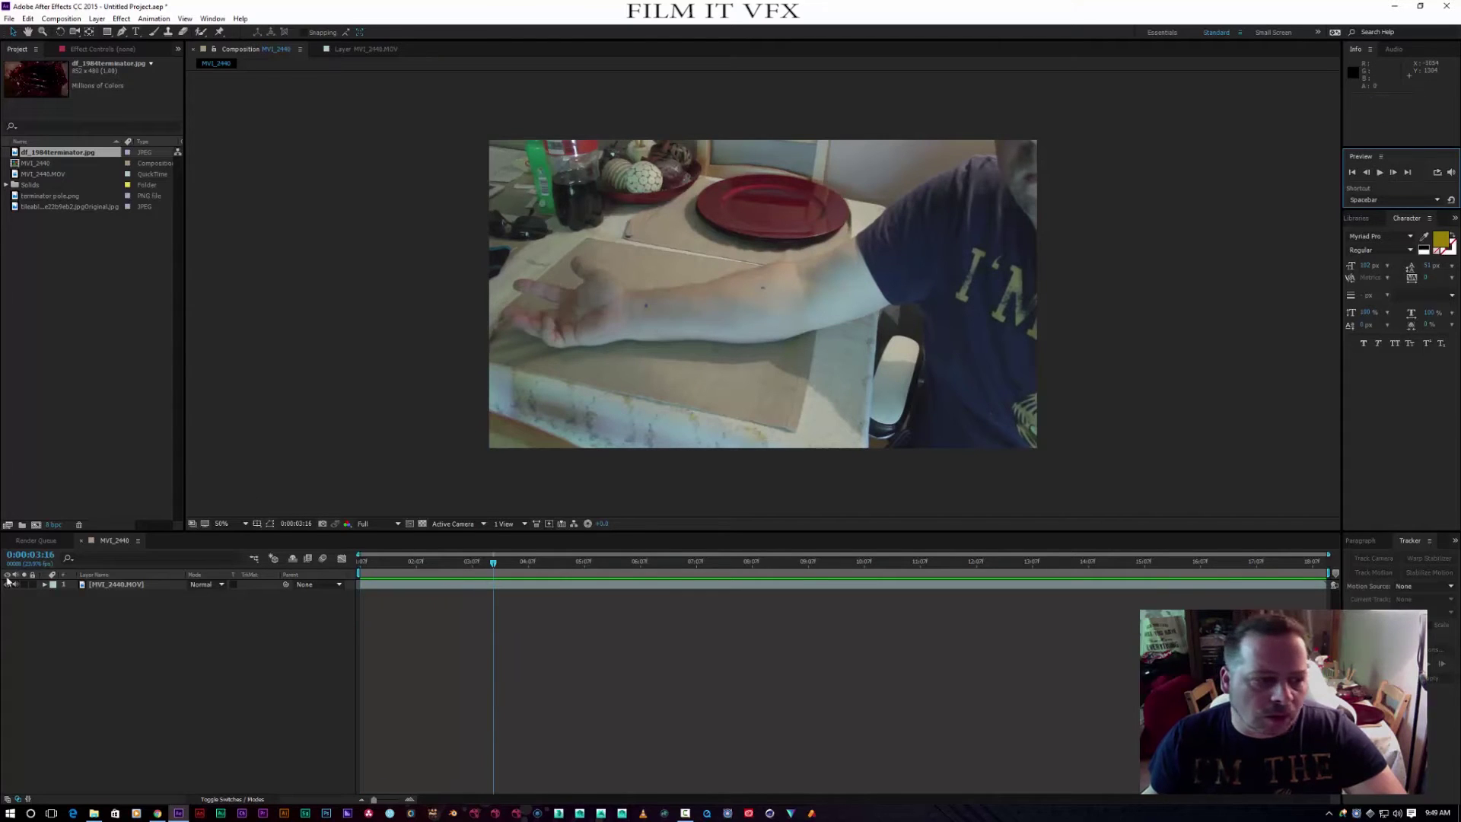
{"action": "left_click", "coordinate": [116, 583]}
{"action": "left_click", "coordinate": [149, 19]}
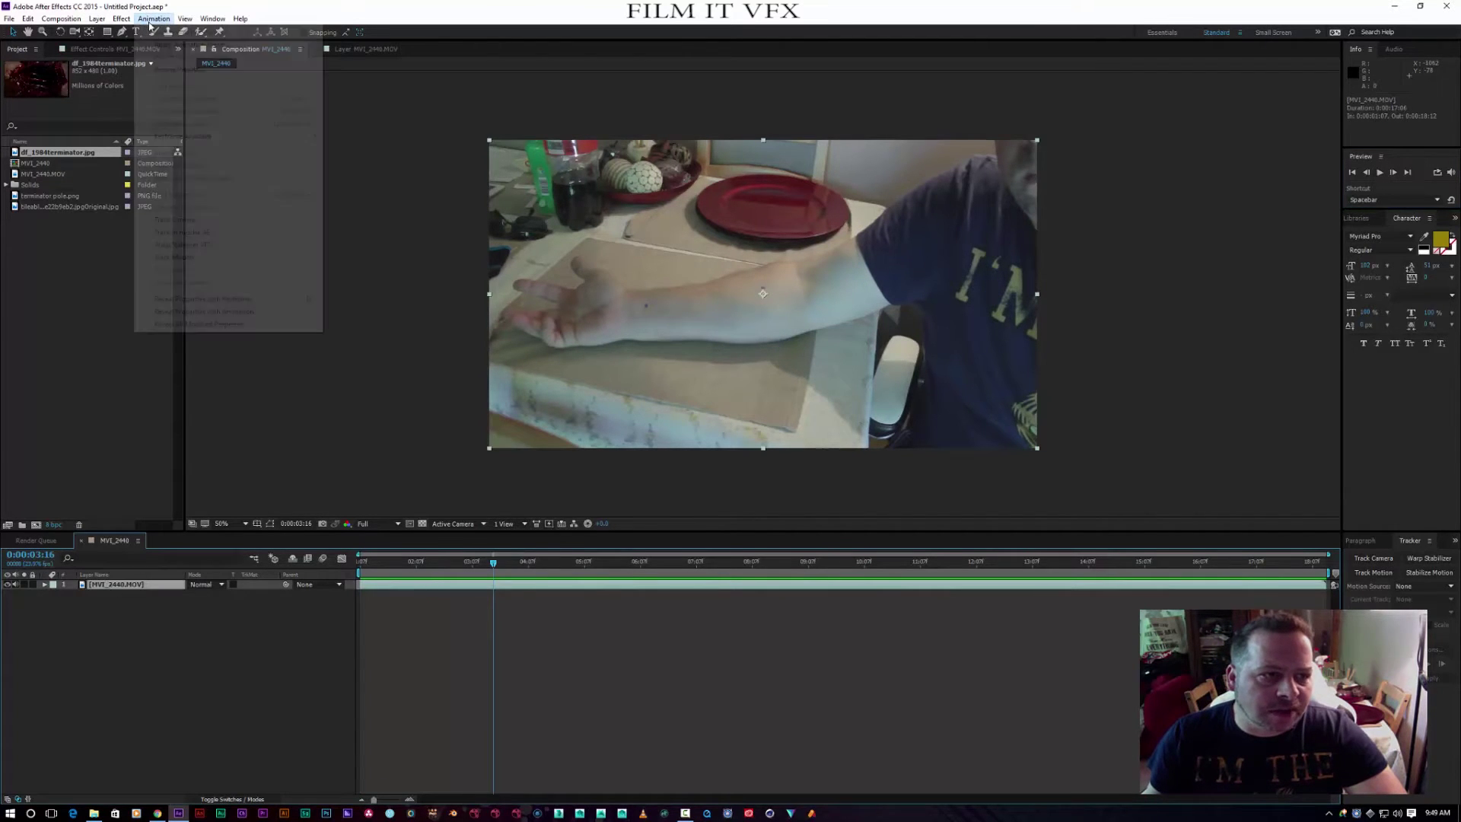
{"action": "left_click", "coordinate": [167, 258]}
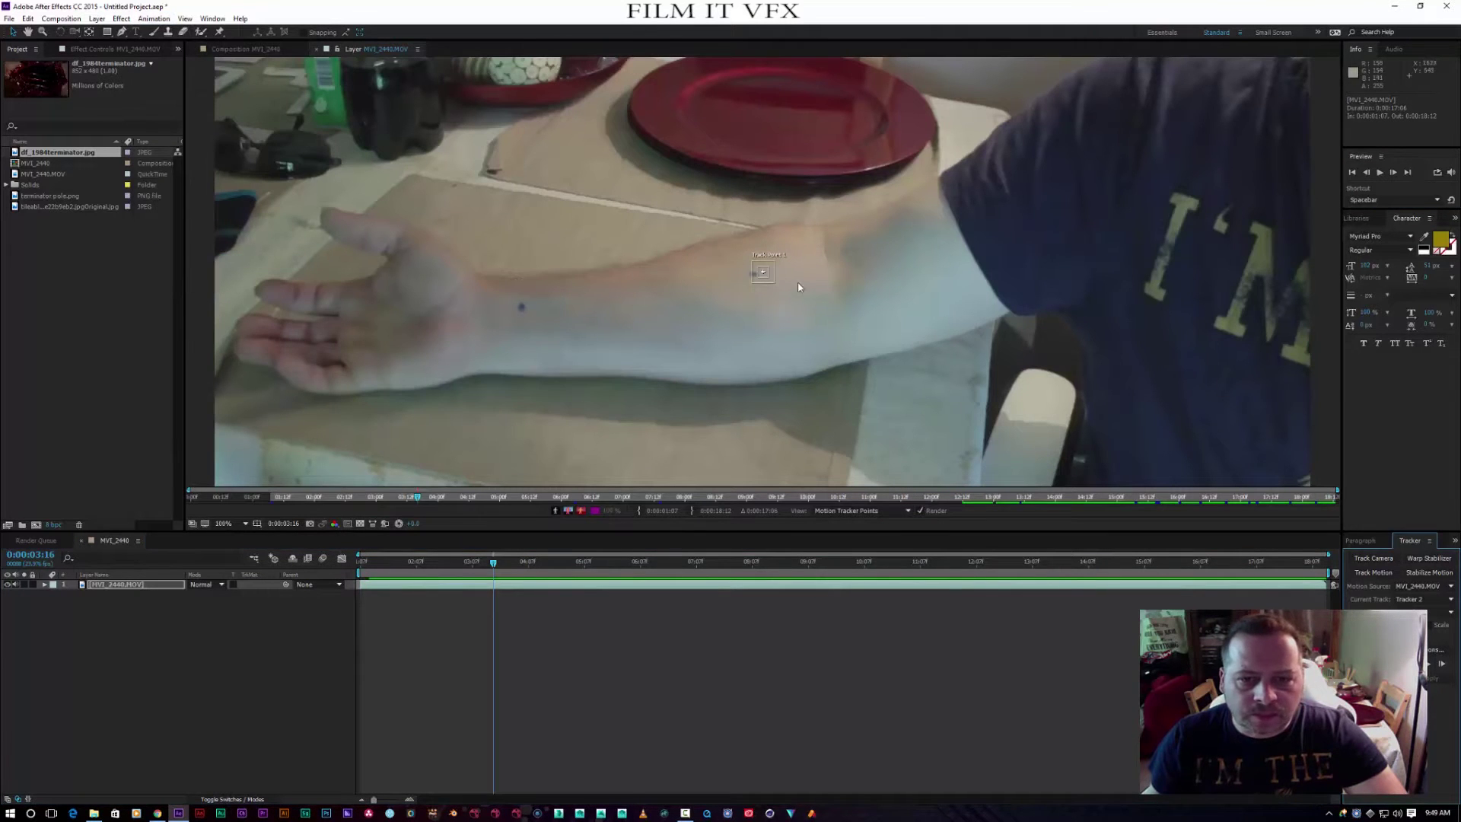
{"action": "left_click_drag", "start_coordinate": [763, 270], "coordinate": [523, 308]}
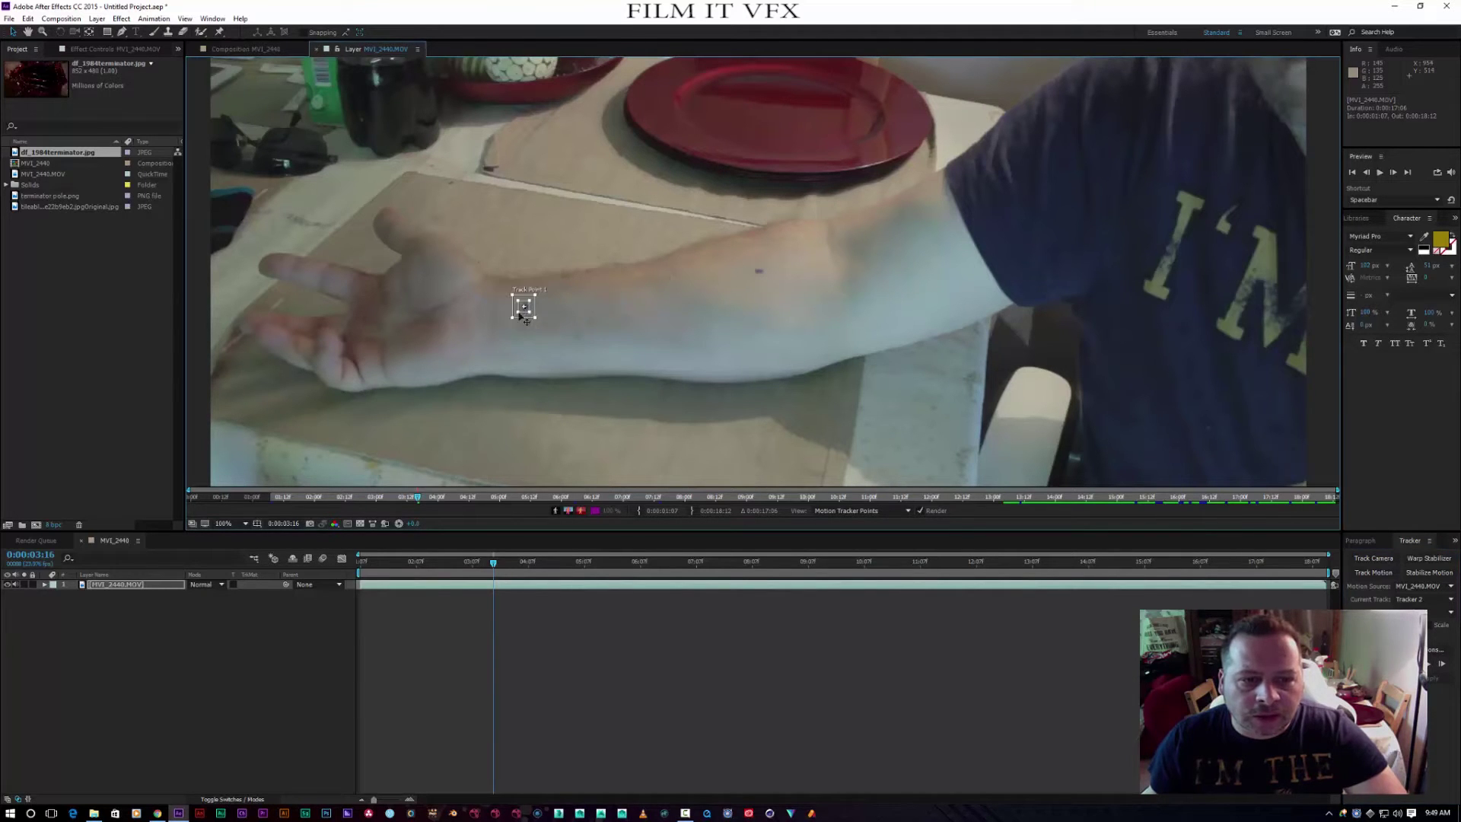
Enable rotation tracking and place the second track point on the dot near the elbow
{"action": "left_click", "coordinate": [1424, 625]}
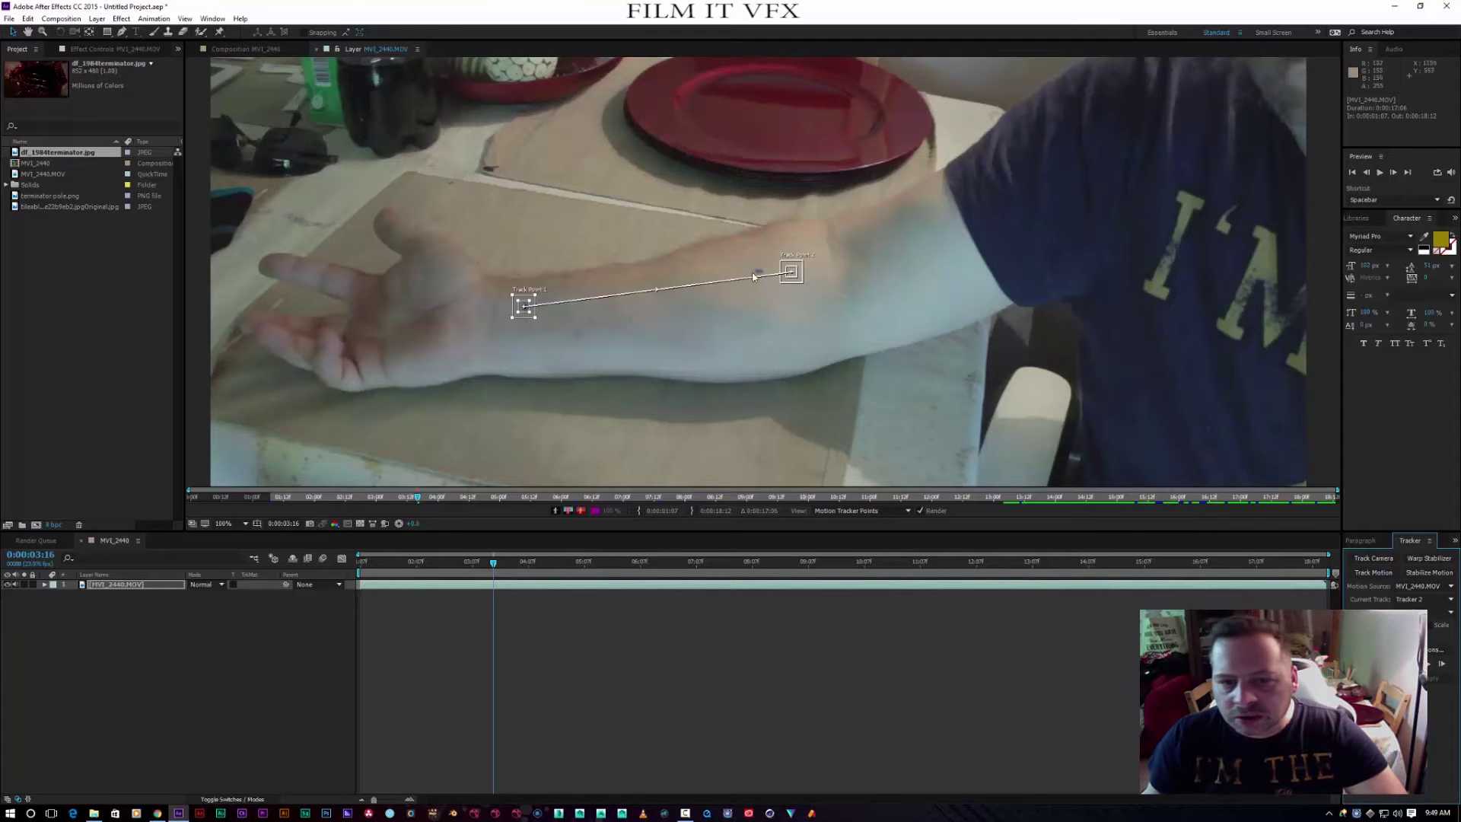
{"action": "scroll", "coordinate": [798, 282], "scroll_direction": "down", "scroll_amount": 2}
{"action": "scroll", "coordinate": [799, 281], "scroll_direction": "up", "scroll_amount": 3}
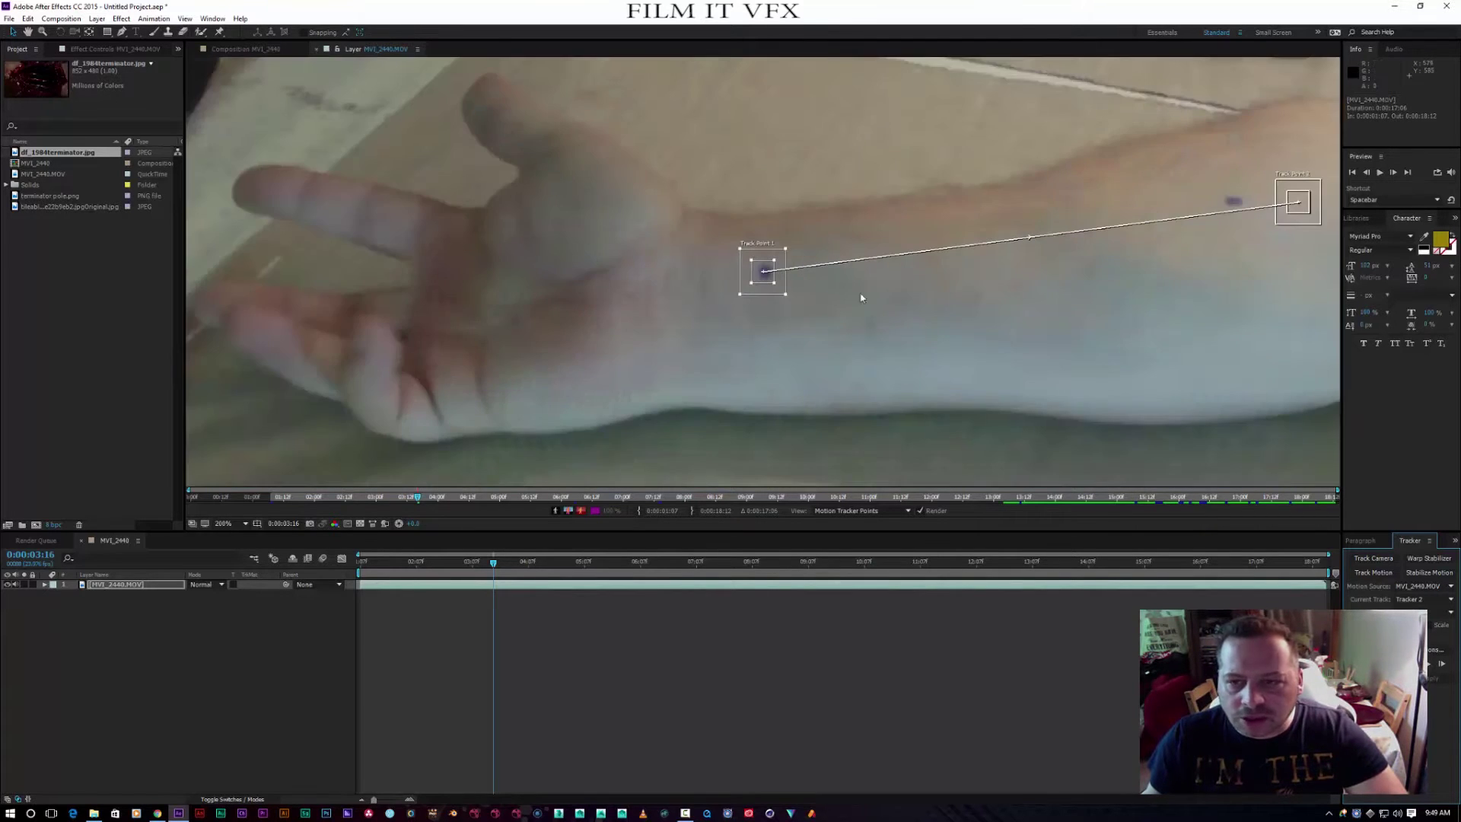
{"action": "left_click_drag", "start_coordinate": [1305, 200], "coordinate": [1232, 203]}
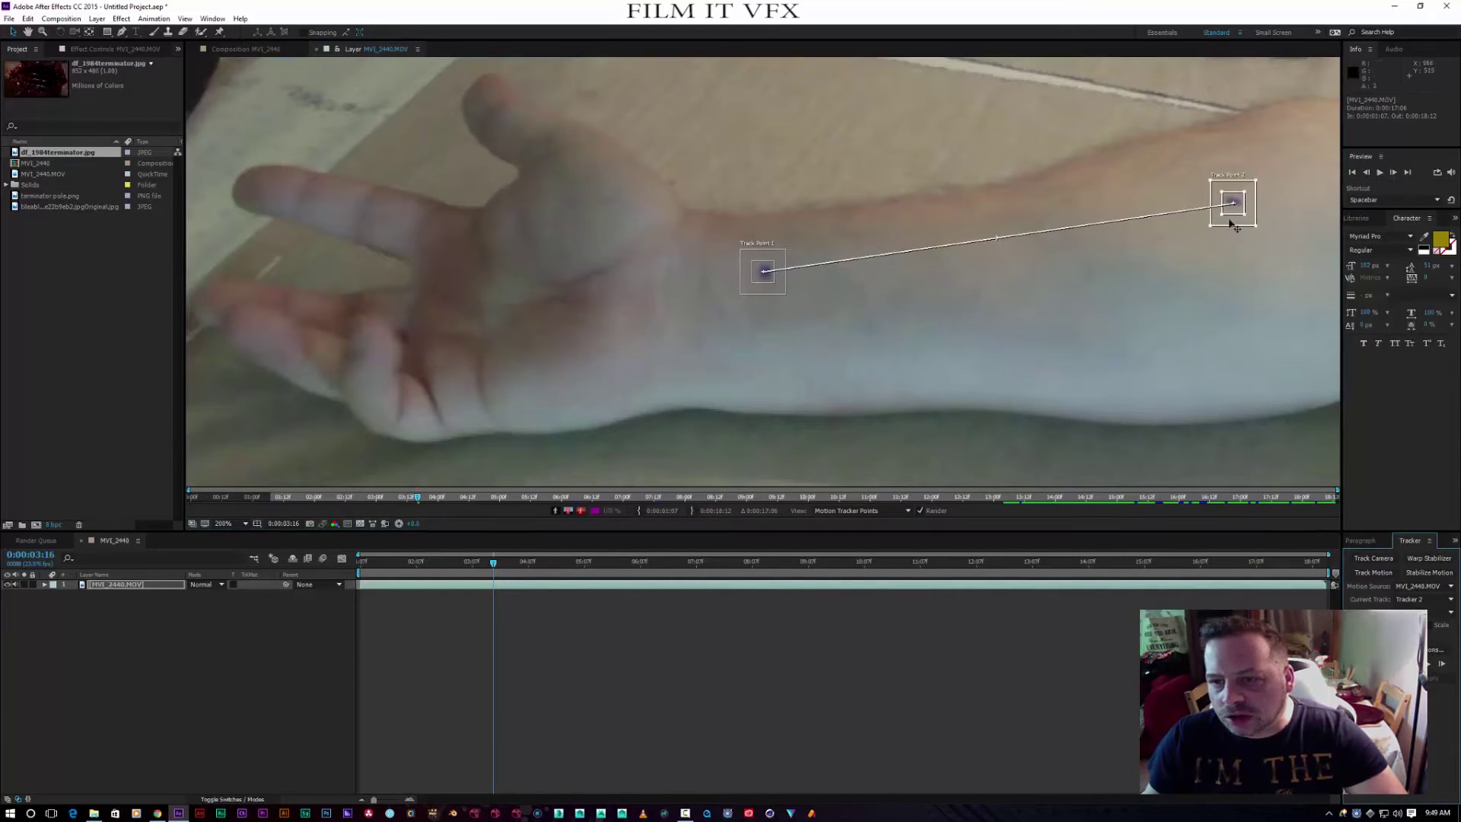
Add a null object to the composition to hold the tracking data
{"action": "right_click", "coordinate": [69, 624]}
{"action": "mouse_move", "coordinate": [127, 635]}
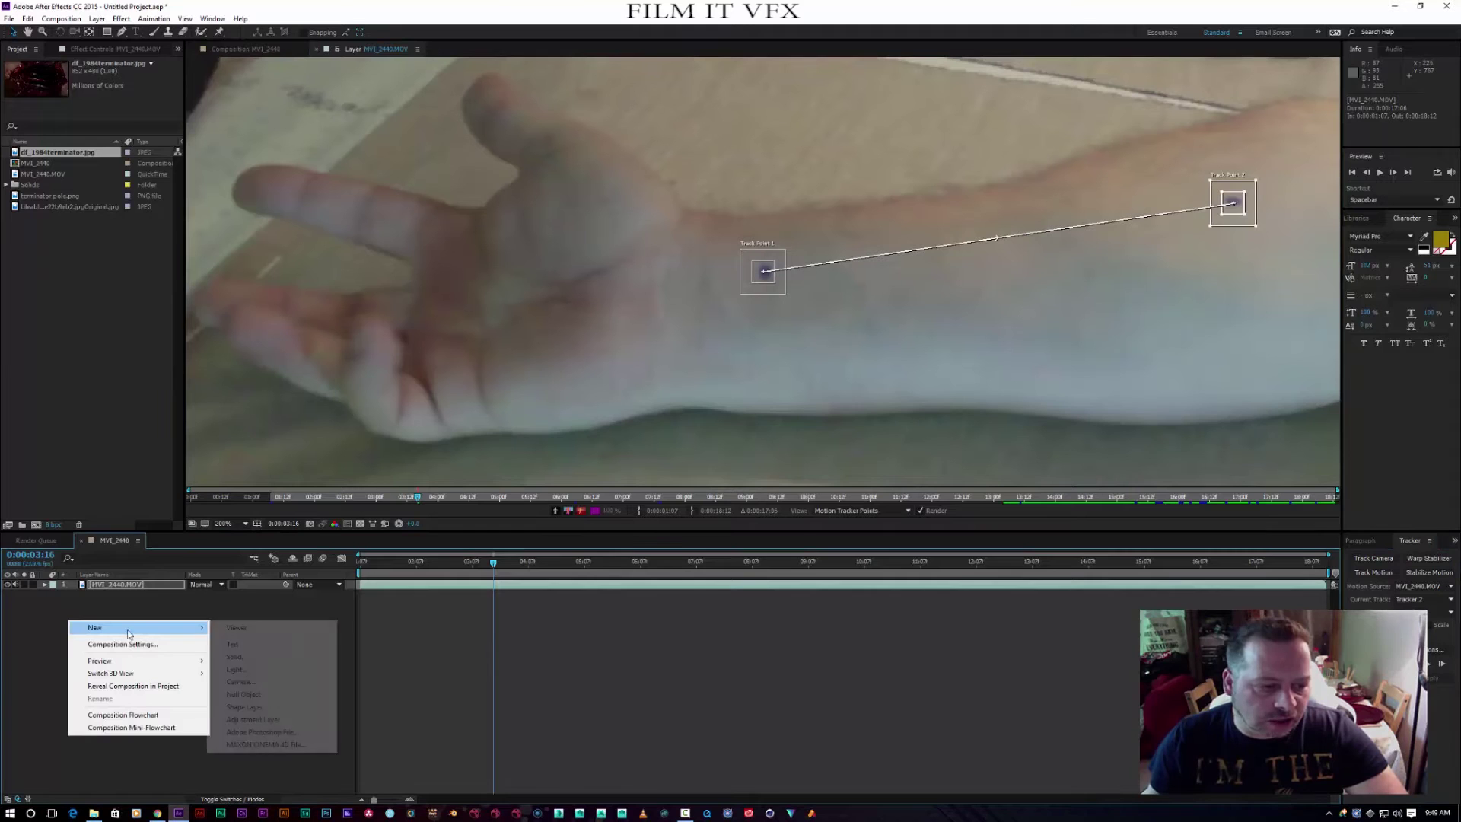
{"action": "left_click", "coordinate": [243, 694]}
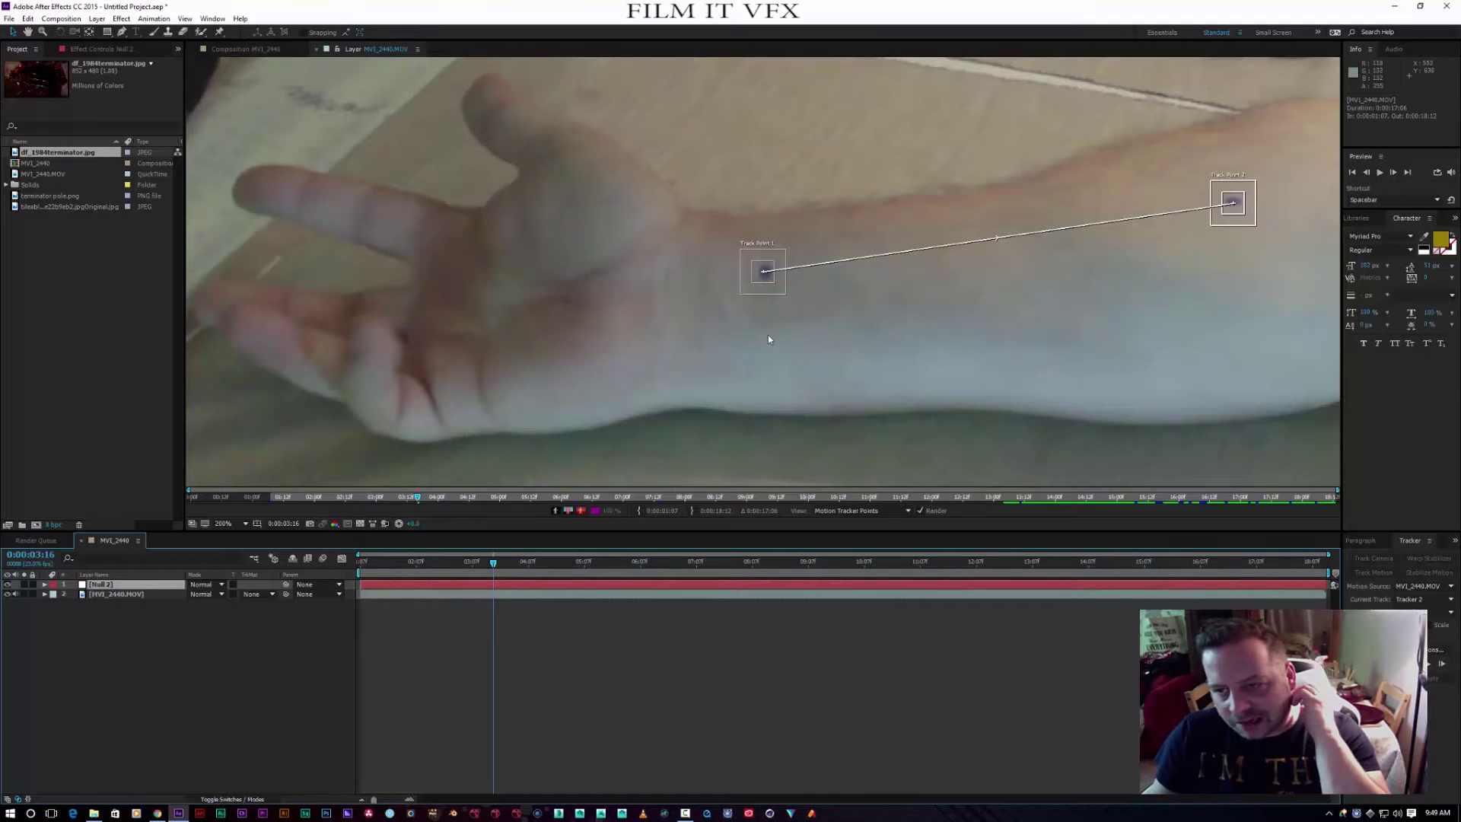
Set the null object as the motion target for the MVI_2440.MOV track
{"action": "scroll", "coordinate": [768, 339], "scroll_direction": "up", "scroll_amount": 2}
{"action": "scroll", "coordinate": [768, 339], "scroll_direction": "down", "scroll_amount": 4}
{"action": "left_click_drag", "start_coordinate": [1135, 318], "coordinate": [952, 327]}
{"action": "left_click", "coordinate": [1197, 592]}
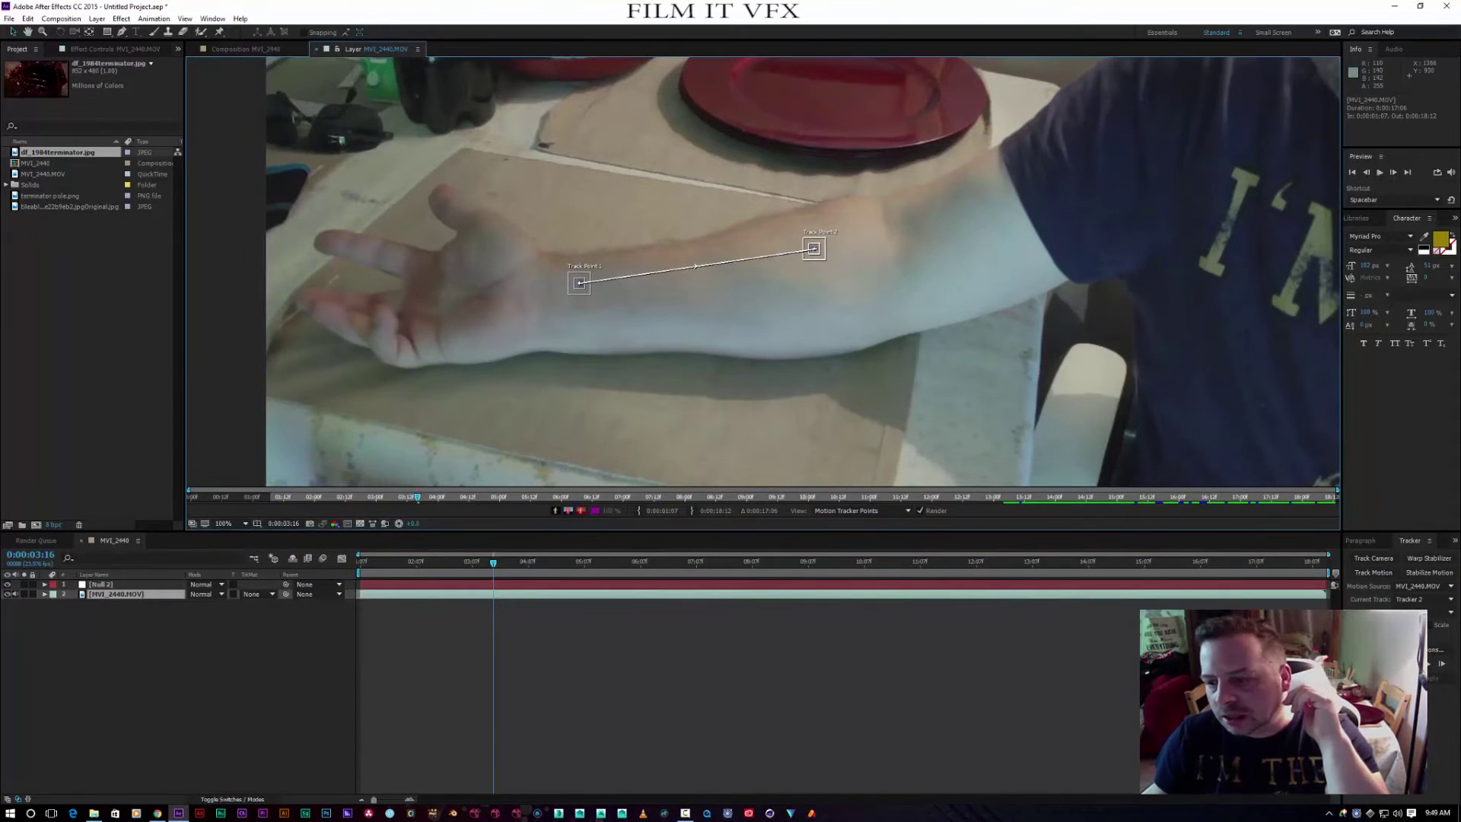
{"action": "left_click", "coordinate": [1369, 649]}
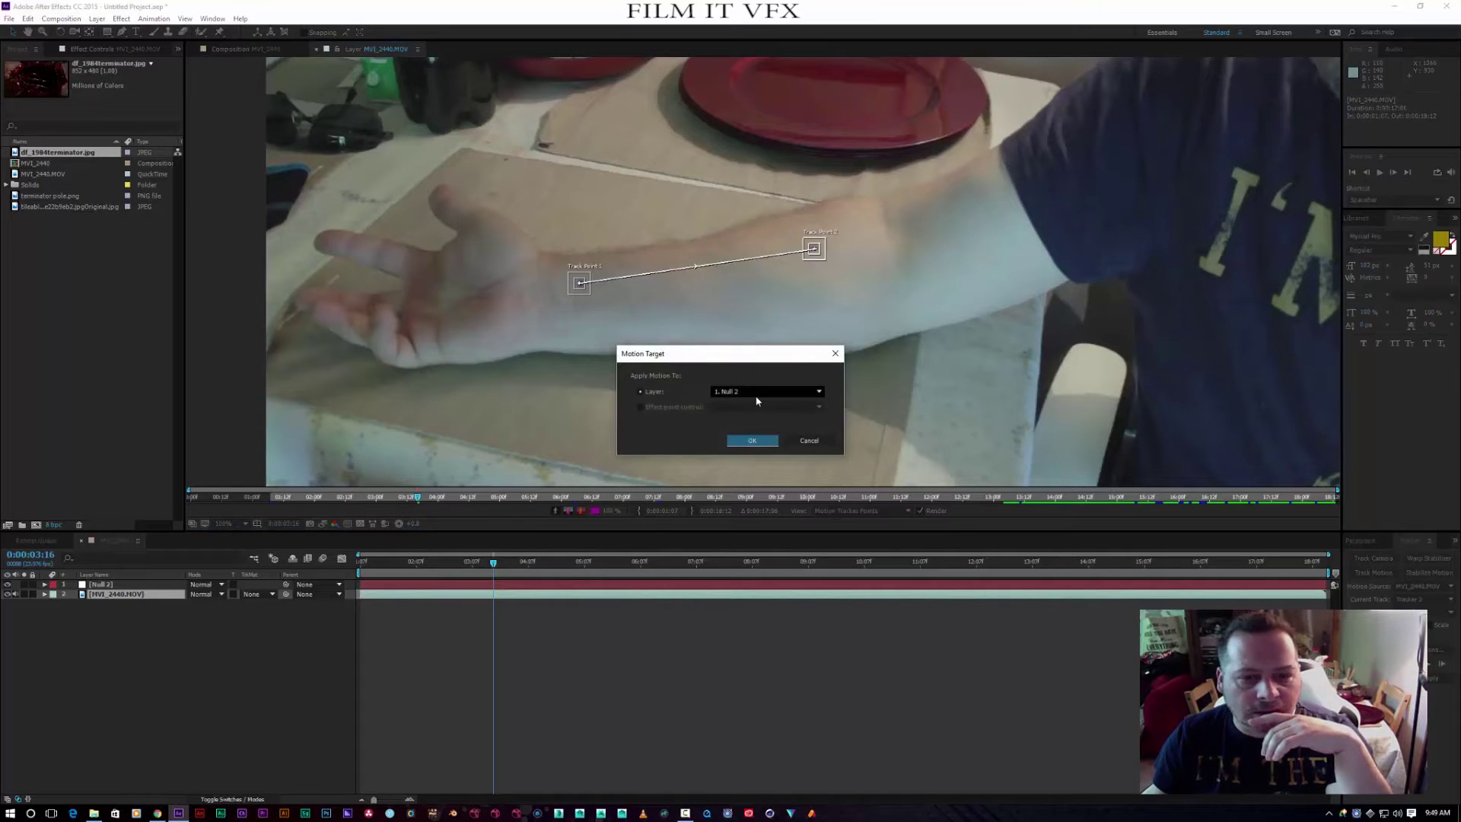
{"action": "left_click", "coordinate": [737, 440]}
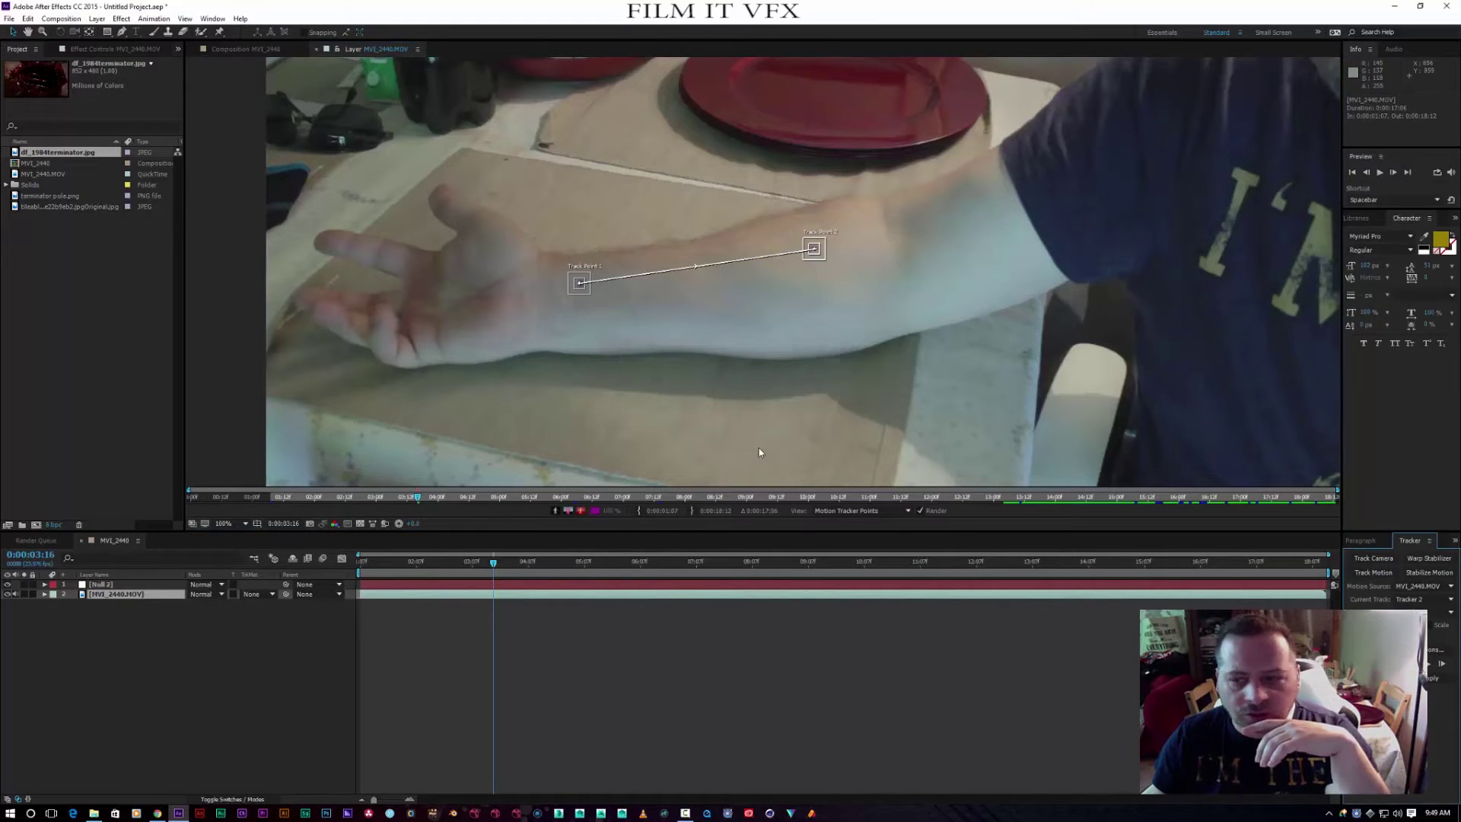
Analyze both track points forward through the clip, apply the tracked motion to the null, and collapse the footage layer's properties
{"action": "left_click", "coordinate": [1433, 664]}
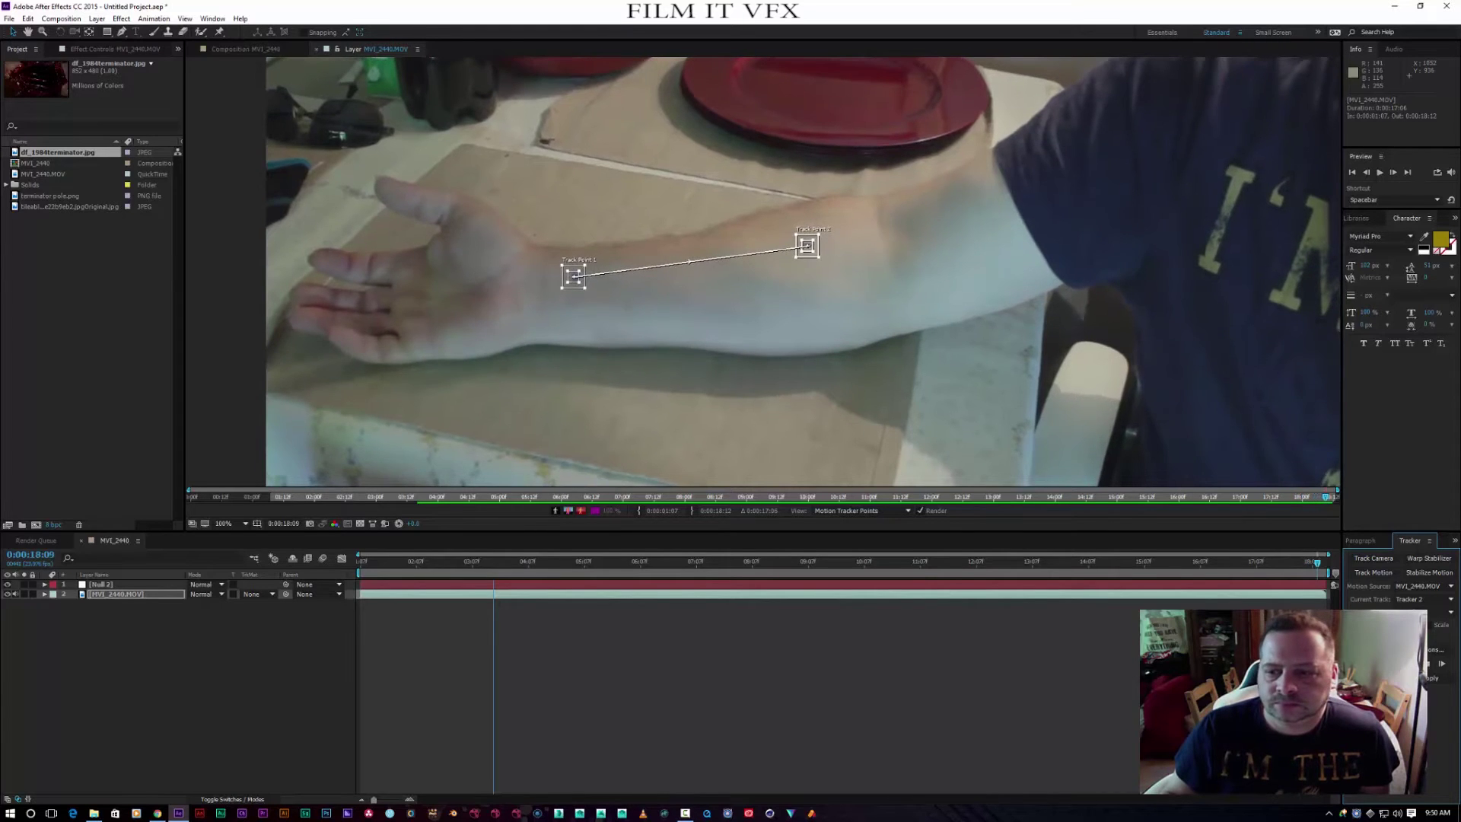
{"action": "left_click", "coordinate": [1435, 679]}
{"action": "left_click", "coordinate": [728, 420]}
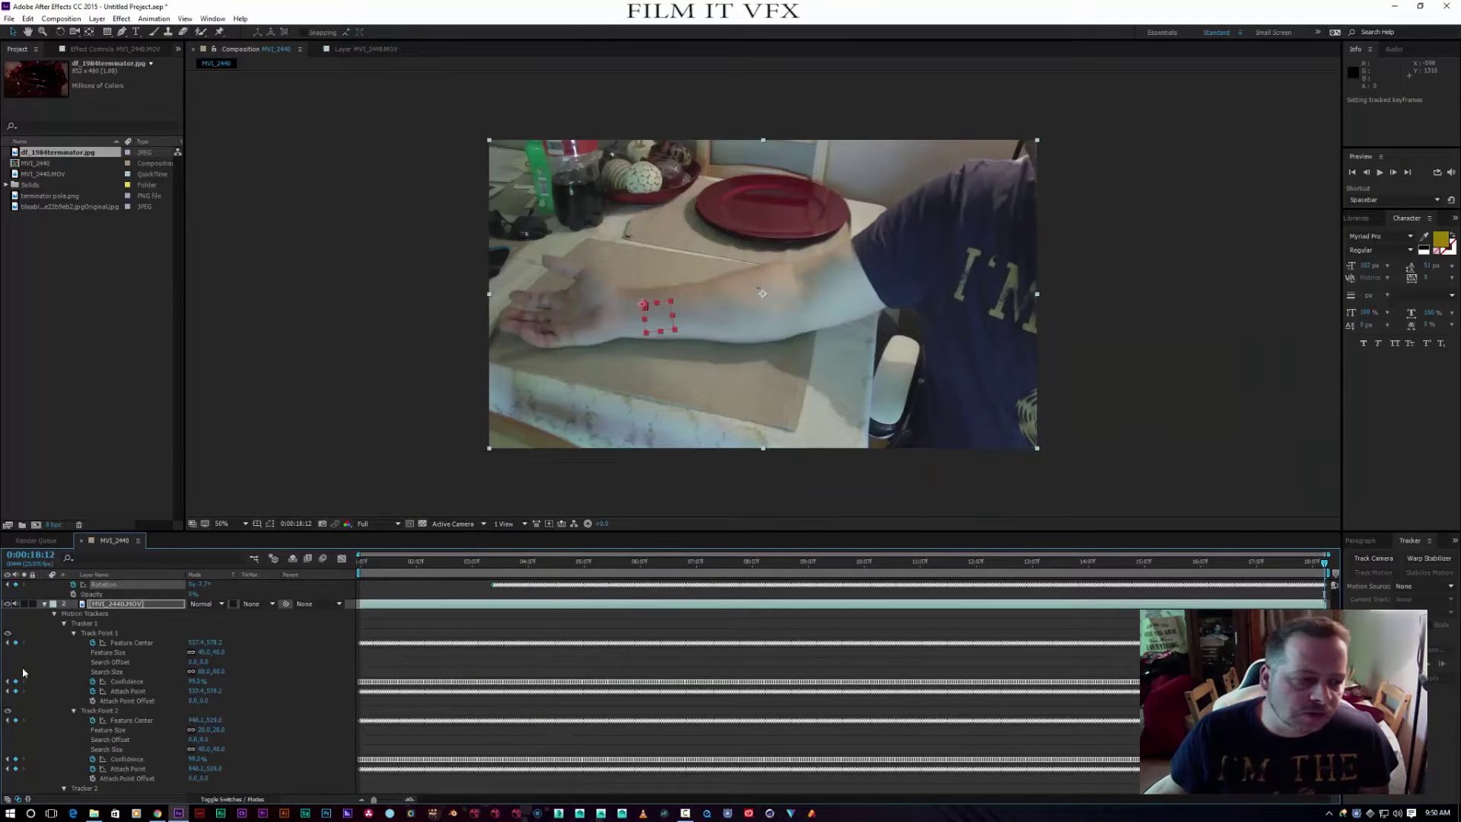
{"action": "left_click", "coordinate": [46, 604]}
{"action": "left_click", "coordinate": [93, 626]}
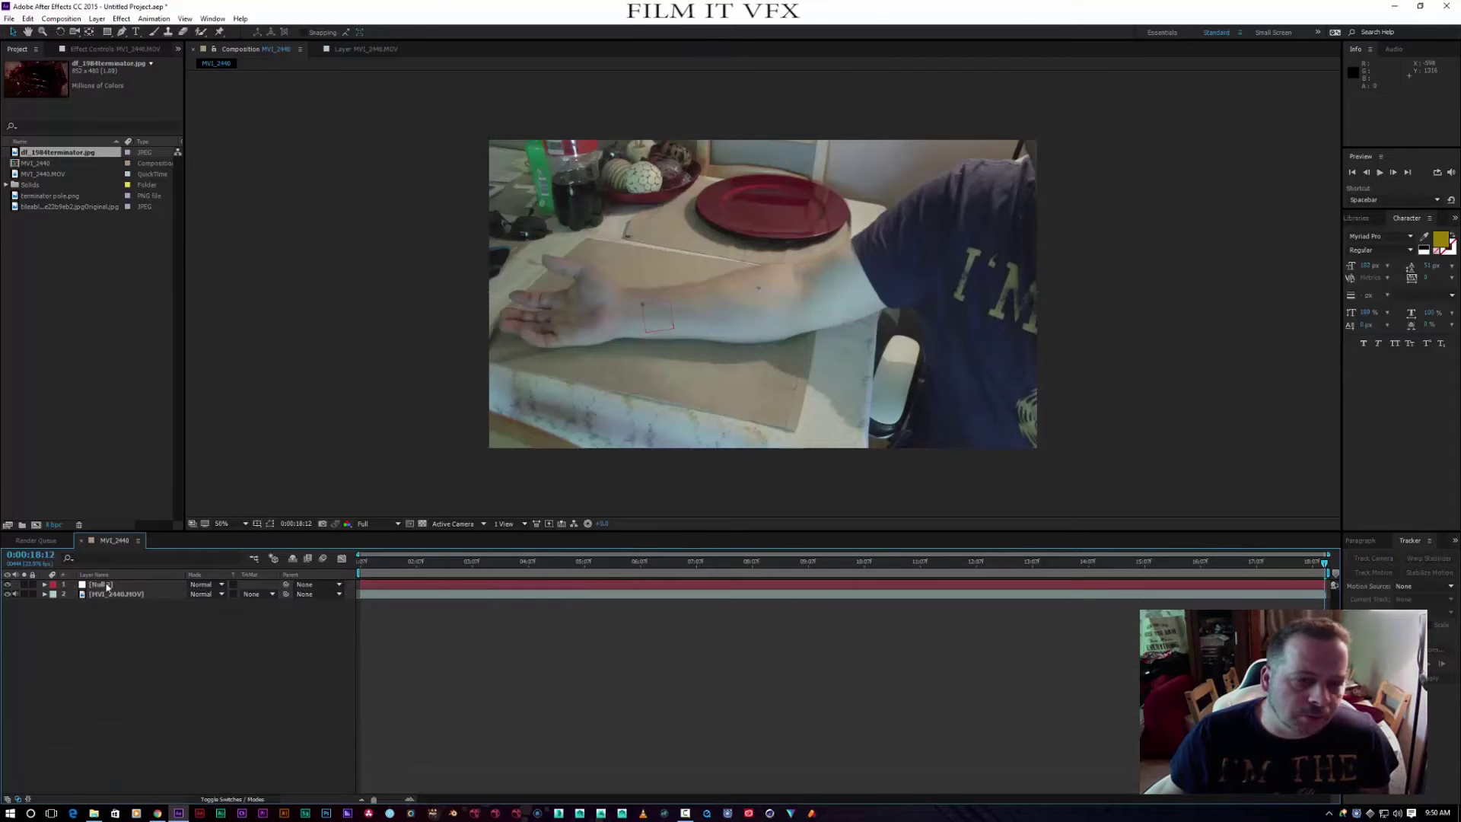
Return to the first frame at 0:00:01:07 and place df_1984terminator.jpg over the forearm in the composition
{"action": "left_click", "coordinate": [364, 563]}
{"action": "left_click_drag", "start_coordinate": [362, 563], "coordinate": [351, 561]}
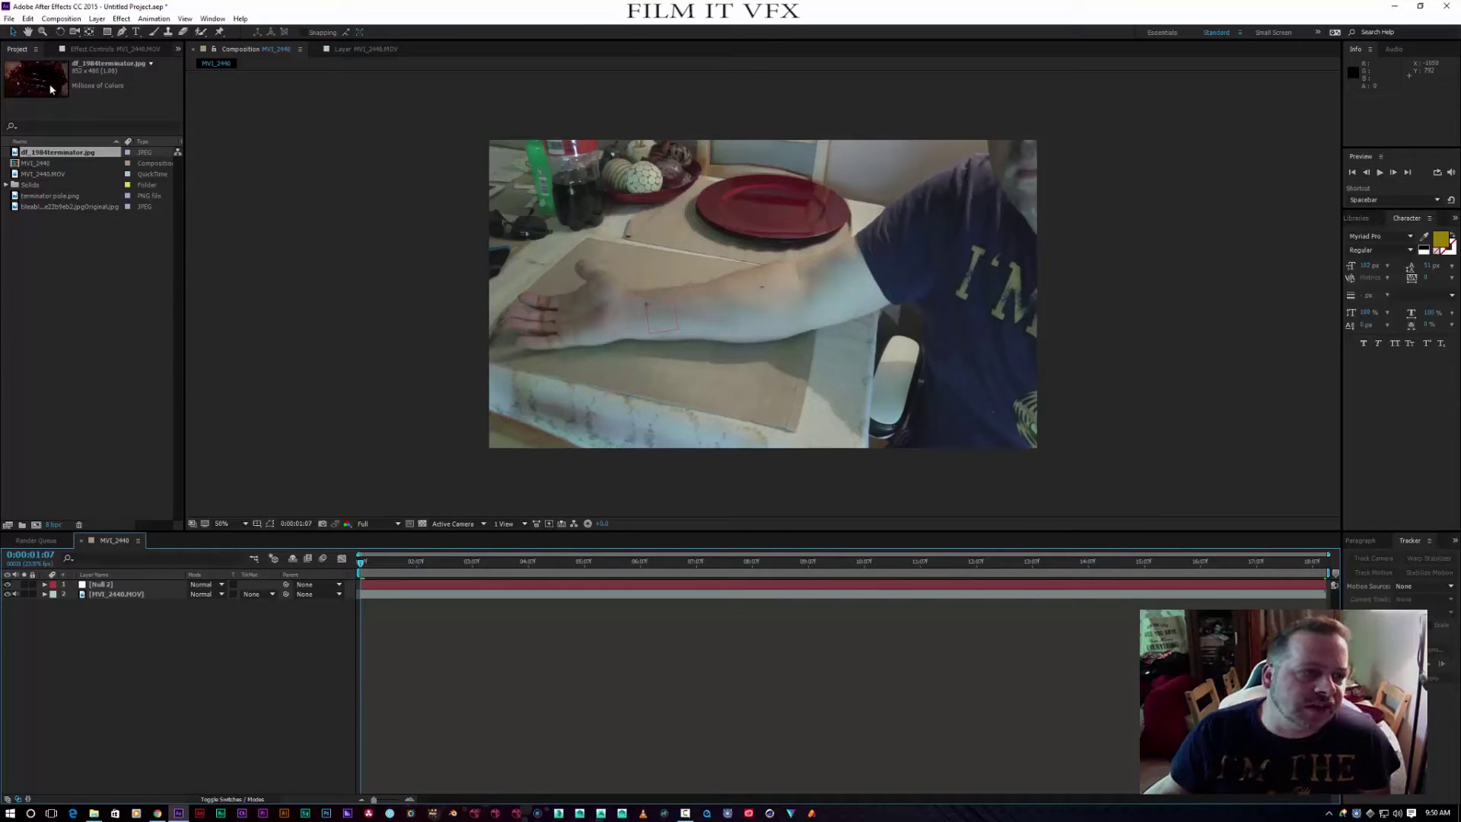
{"action": "left_click", "coordinate": [48, 197]}
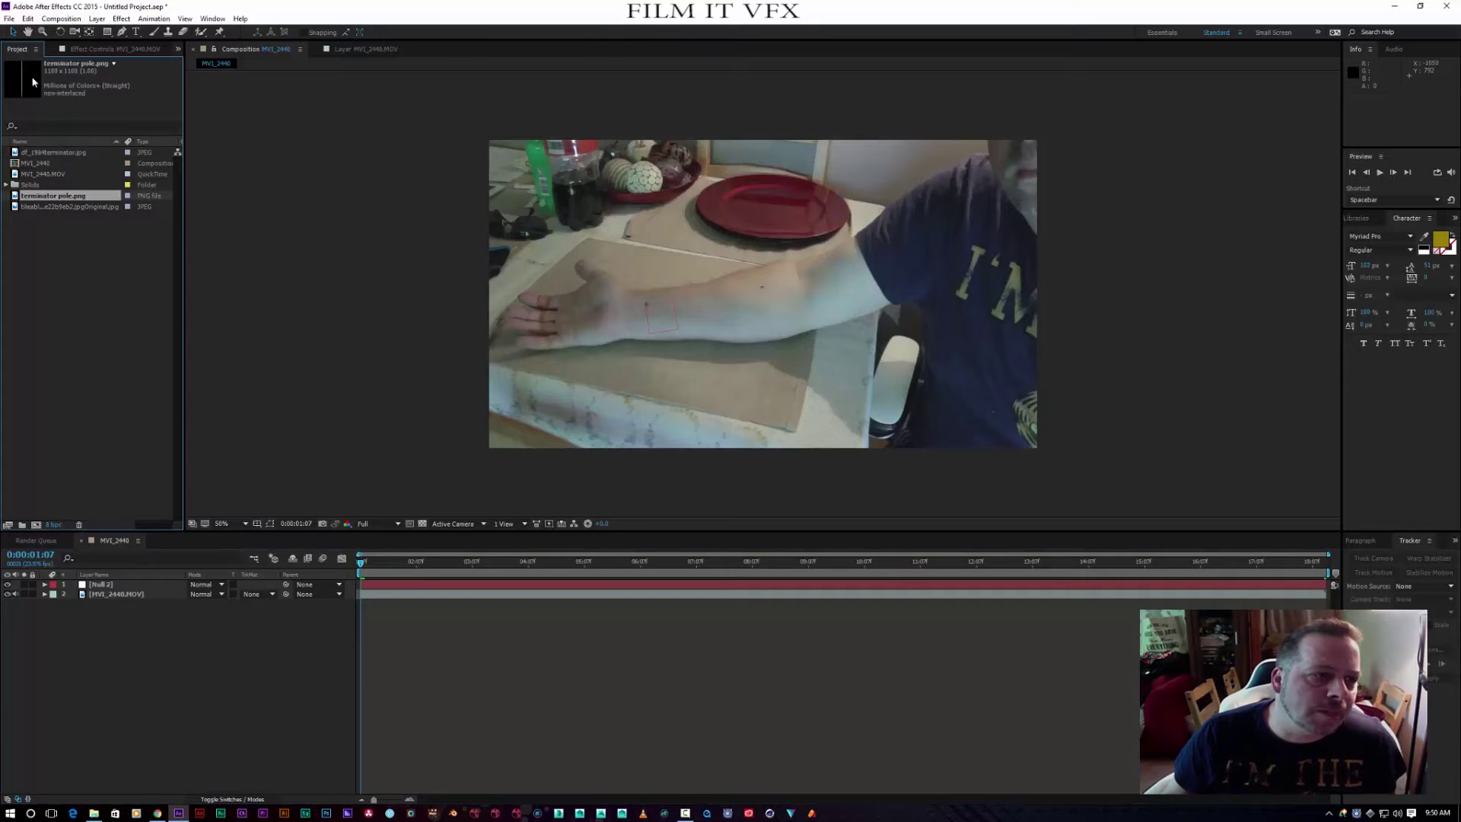
{"action": "left_click", "coordinate": [44, 206]}
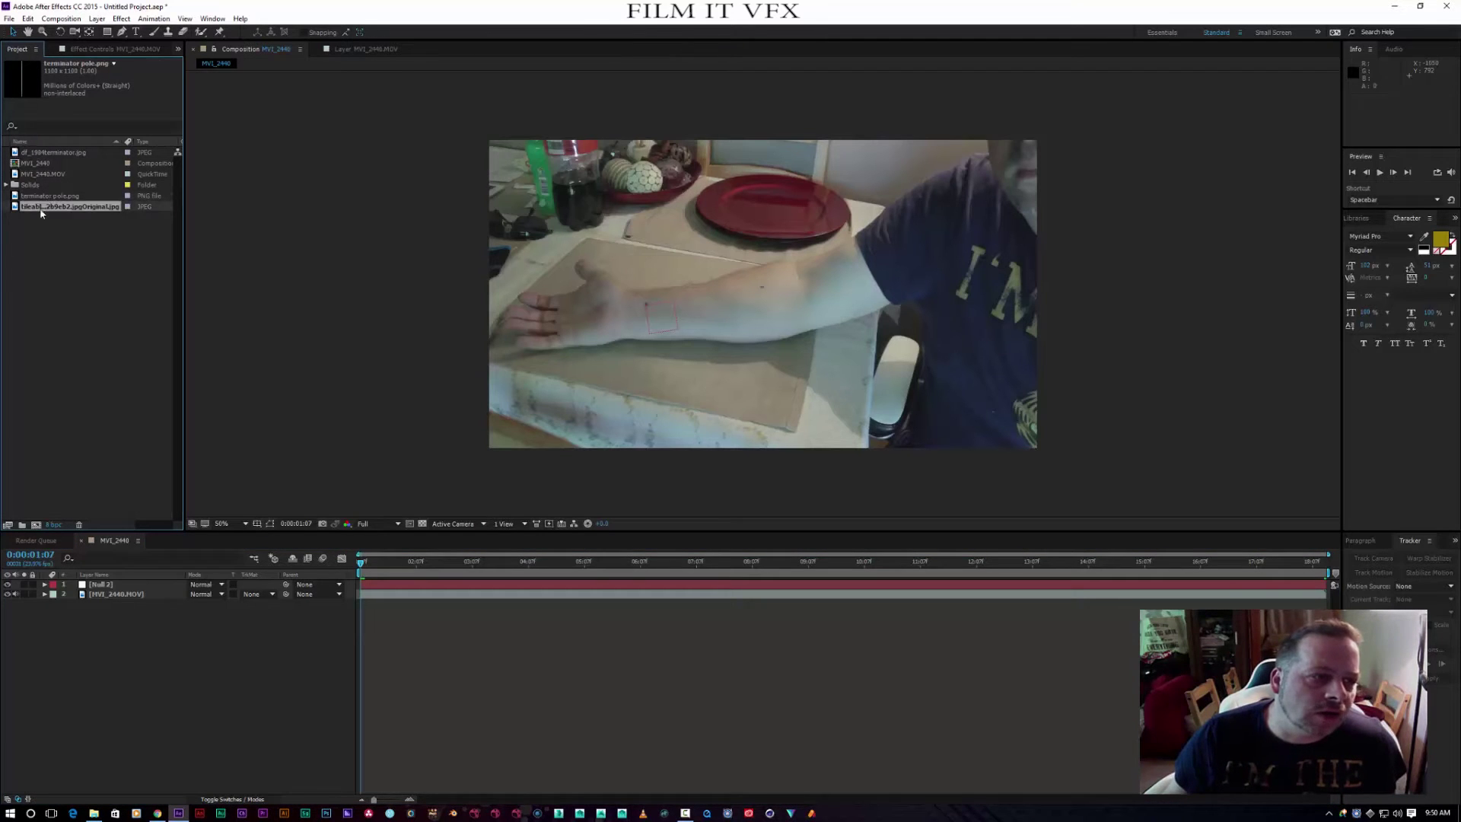
{"action": "left_click", "coordinate": [51, 154]}
{"action": "left_click_drag", "start_coordinate": [44, 156], "coordinate": [711, 320]}
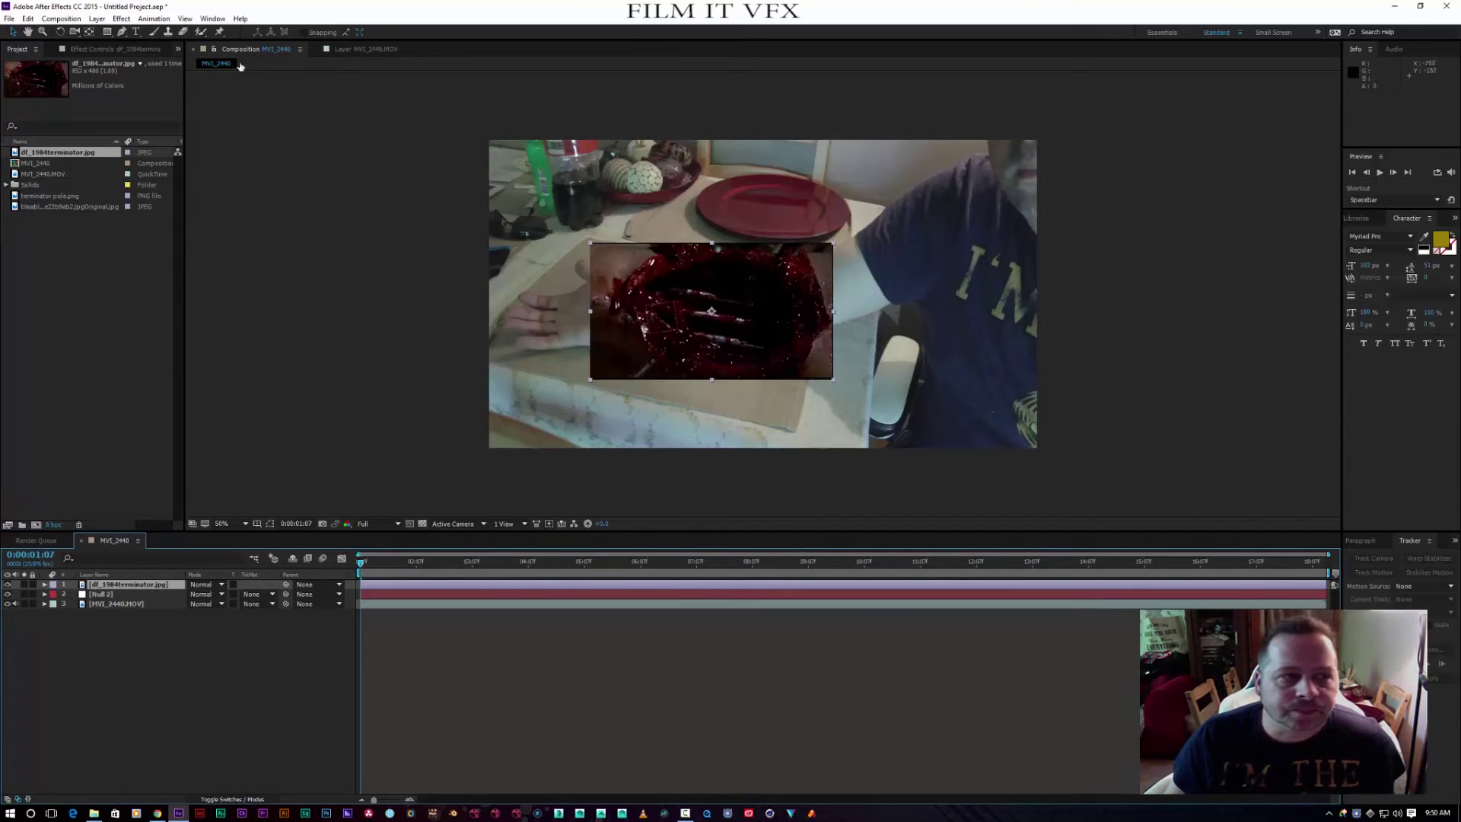
Draw a closed Pen mask around the bloody wound in the df_1984terminator.jpg layer and feather the mask's edge
{"action": "left_click", "coordinate": [122, 31]}
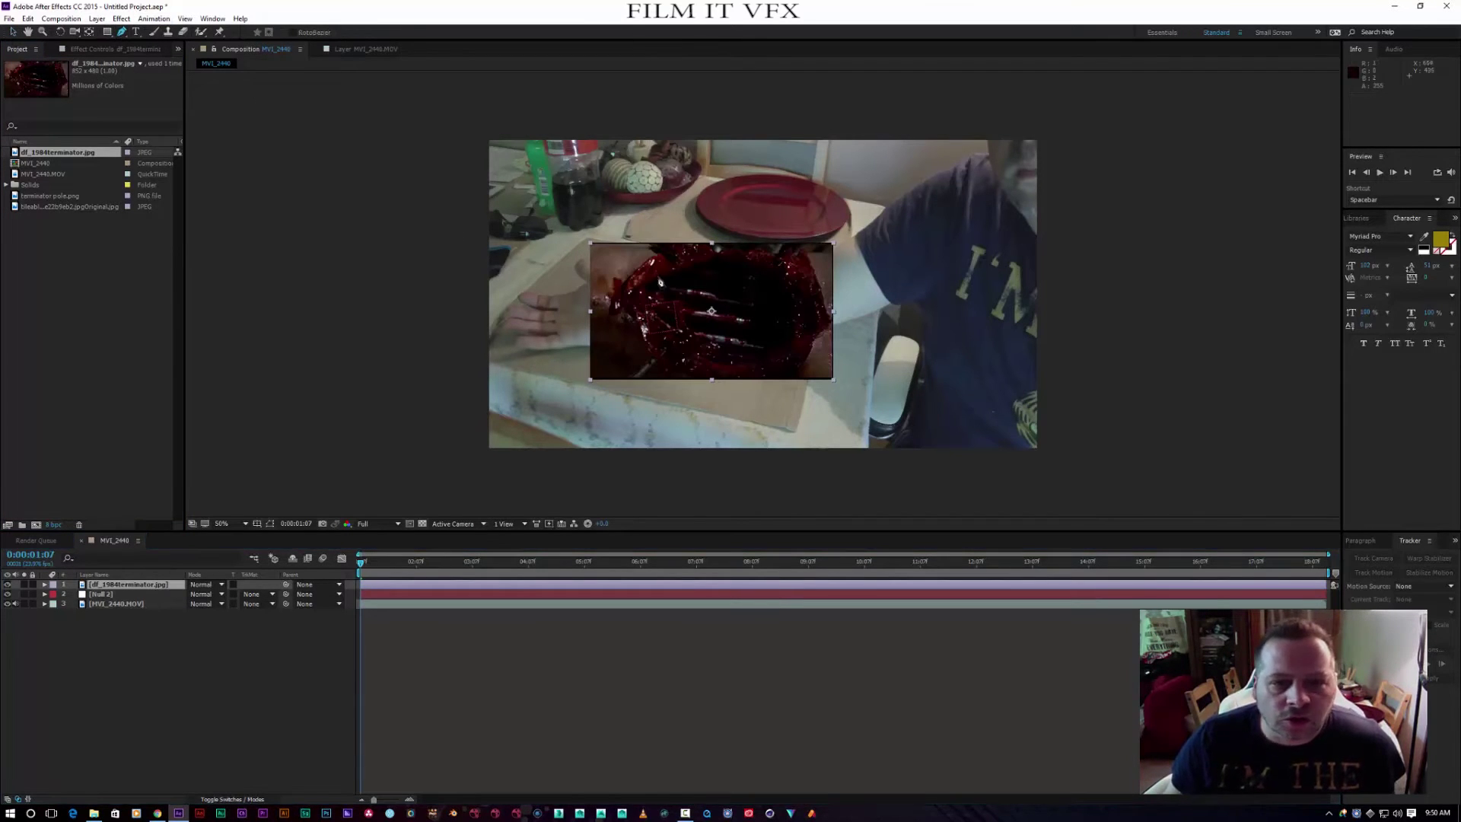
{"action": "left_click", "coordinate": [625, 284]}
{"action": "left_click", "coordinate": [652, 260]}
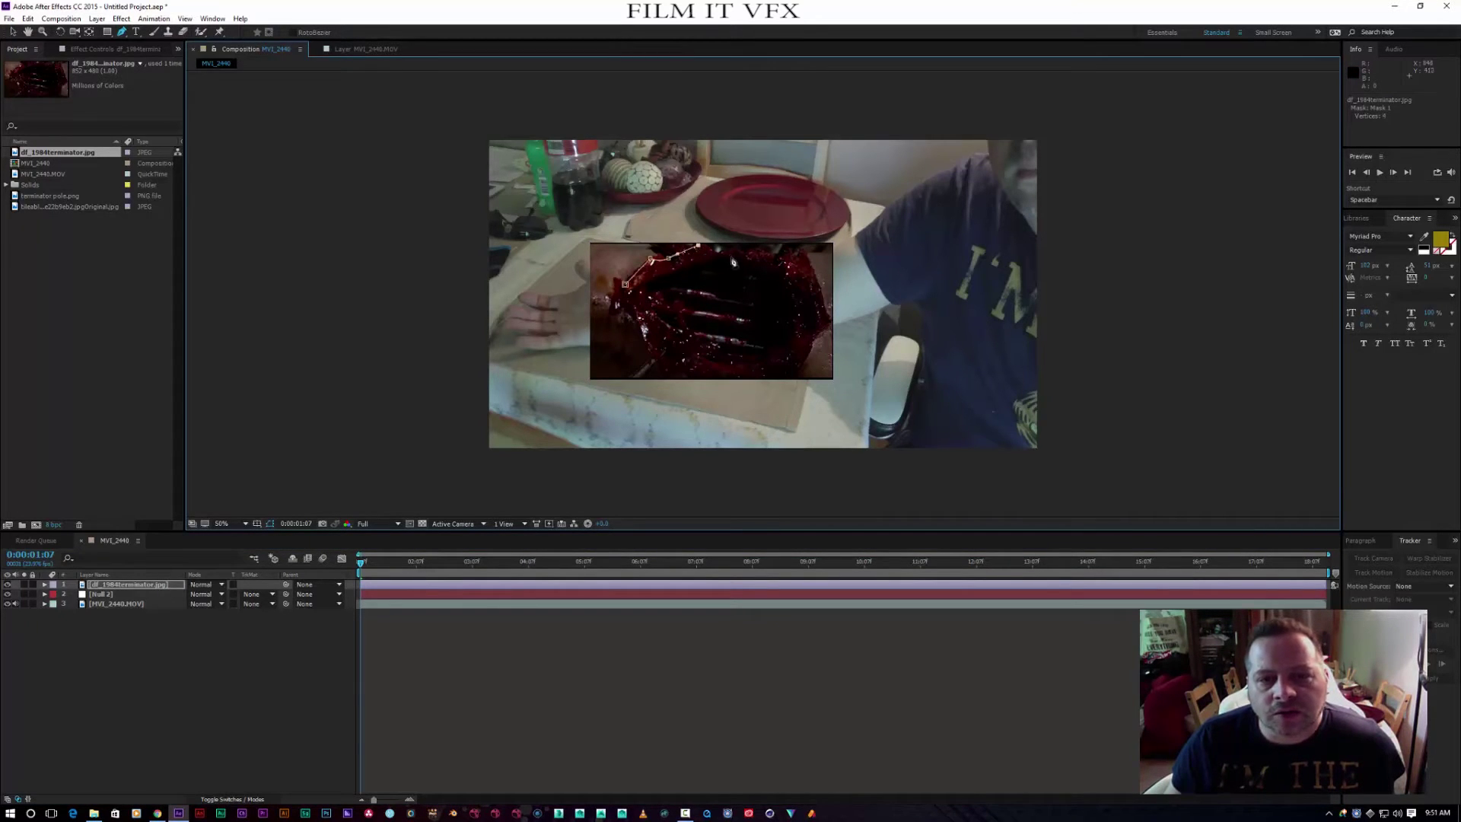
{"action": "left_click", "coordinate": [790, 254]}
{"action": "left_click", "coordinate": [813, 278]}
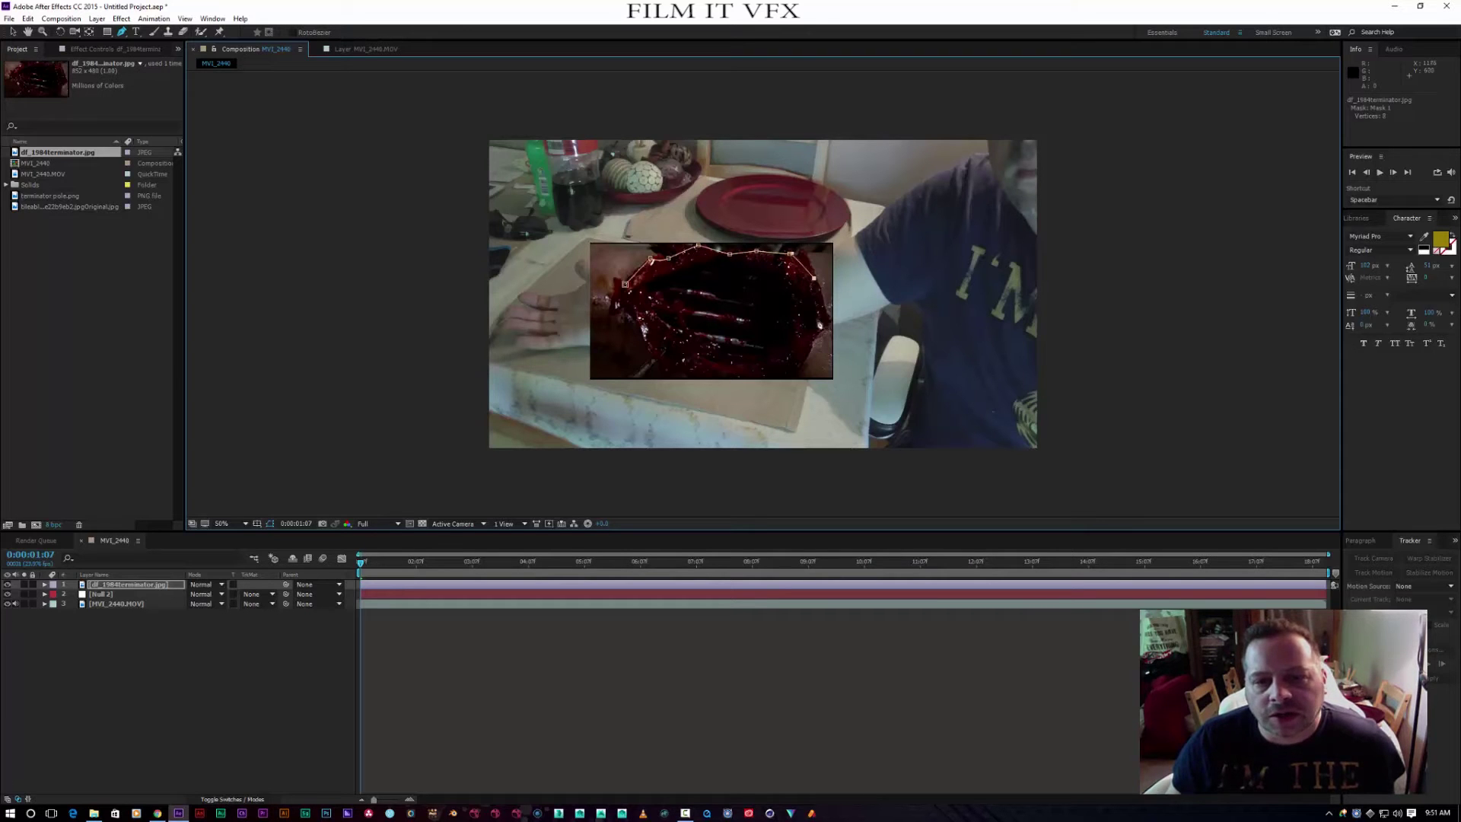
{"action": "left_click", "coordinate": [823, 326]}
{"action": "left_click", "coordinate": [801, 345]}
{"action": "left_click", "coordinate": [761, 370]}
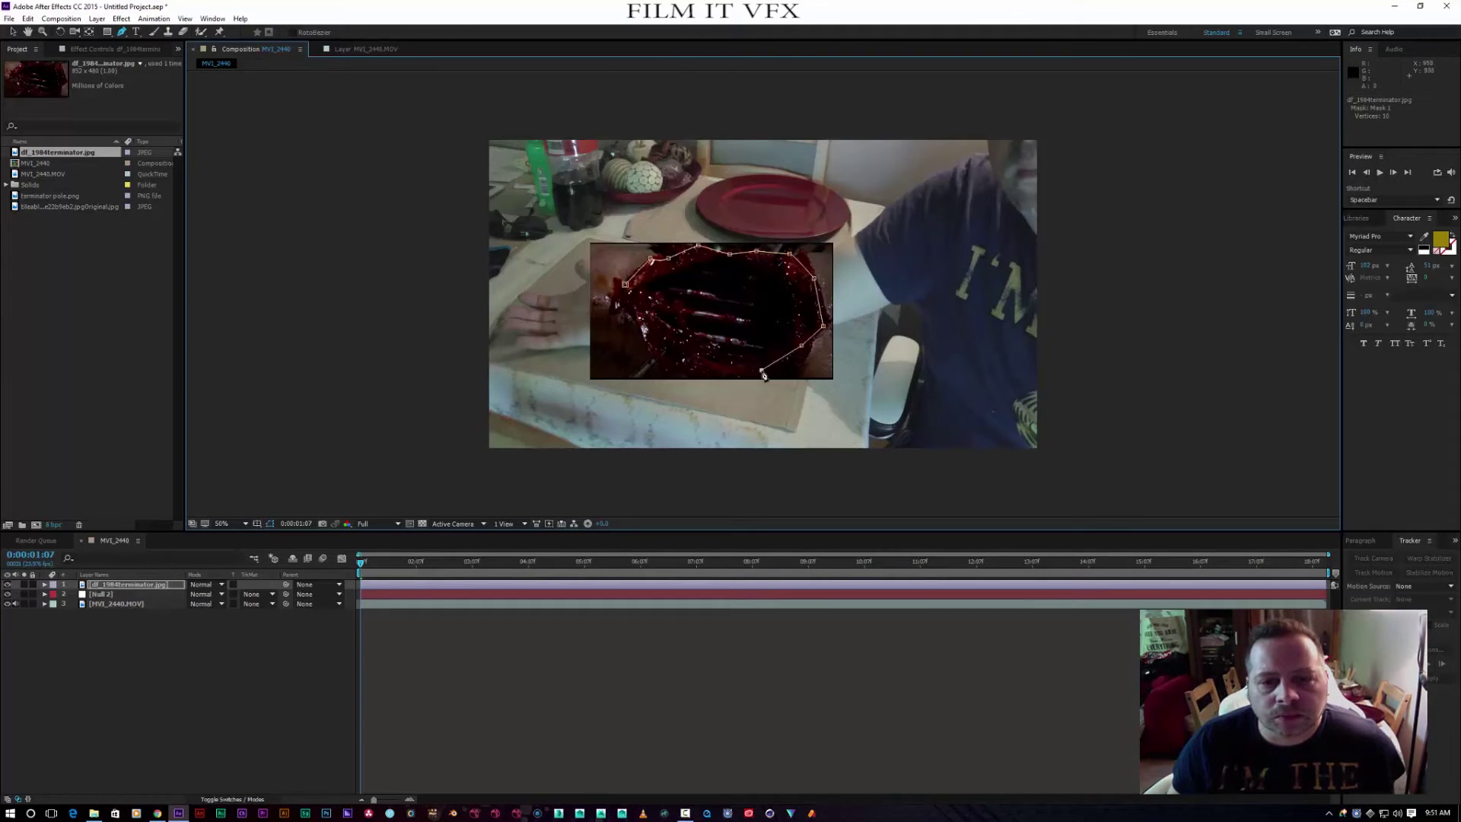
{"action": "left_click", "coordinate": [681, 365]}
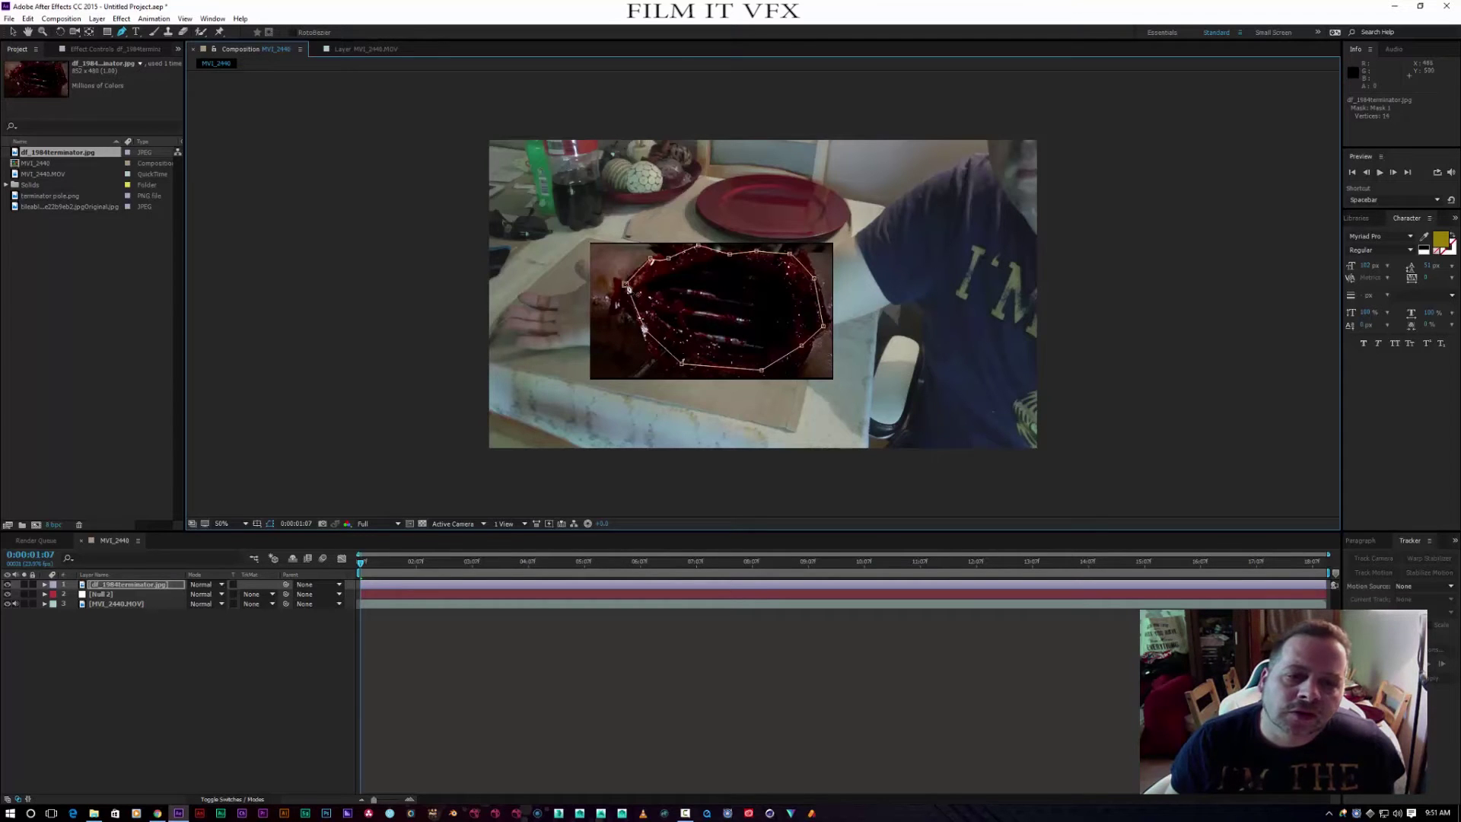
{"action": "left_click", "coordinate": [643, 329]}
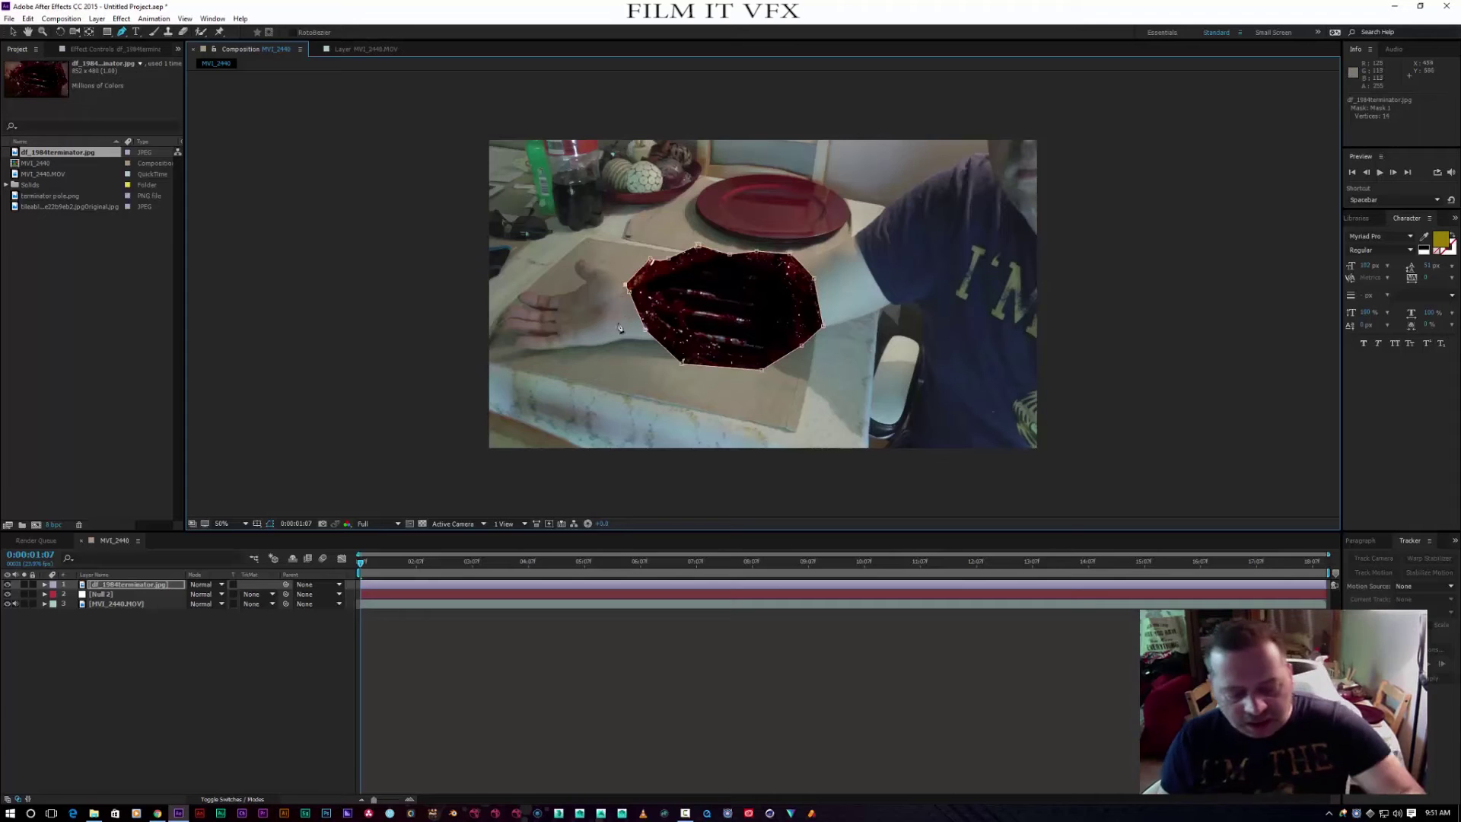
{"action": "key", "text": "f"}
{"action": "left_click_drag", "start_coordinate": [218, 604], "coordinate": [239, 603]}
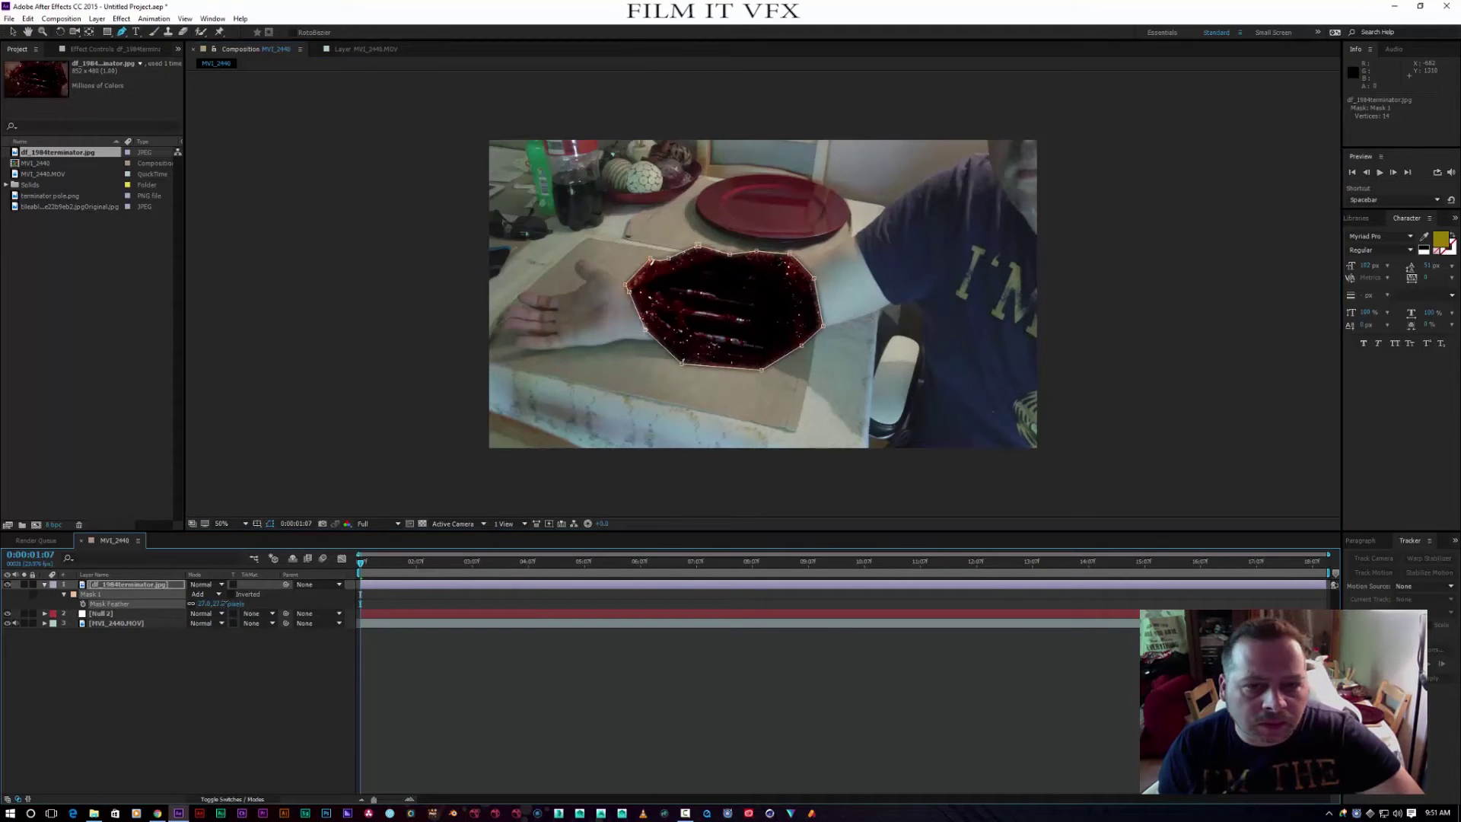
Scale the masked wound image down to 54% and rotate it about -16° to follow the forearm
{"action": "key", "text": "s"}
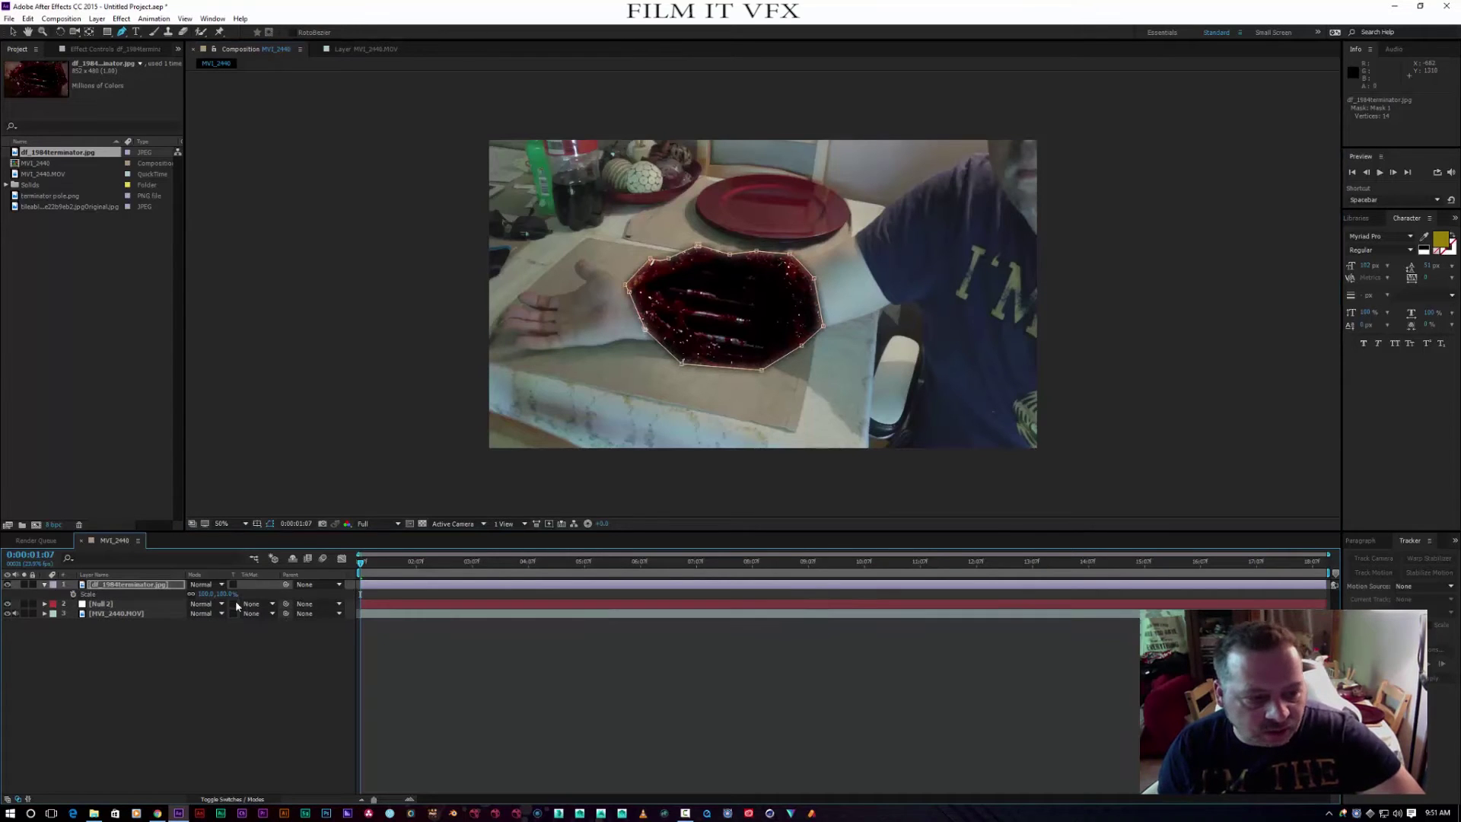
{"action": "left_click_drag", "start_coordinate": [228, 596], "coordinate": [192, 596]}
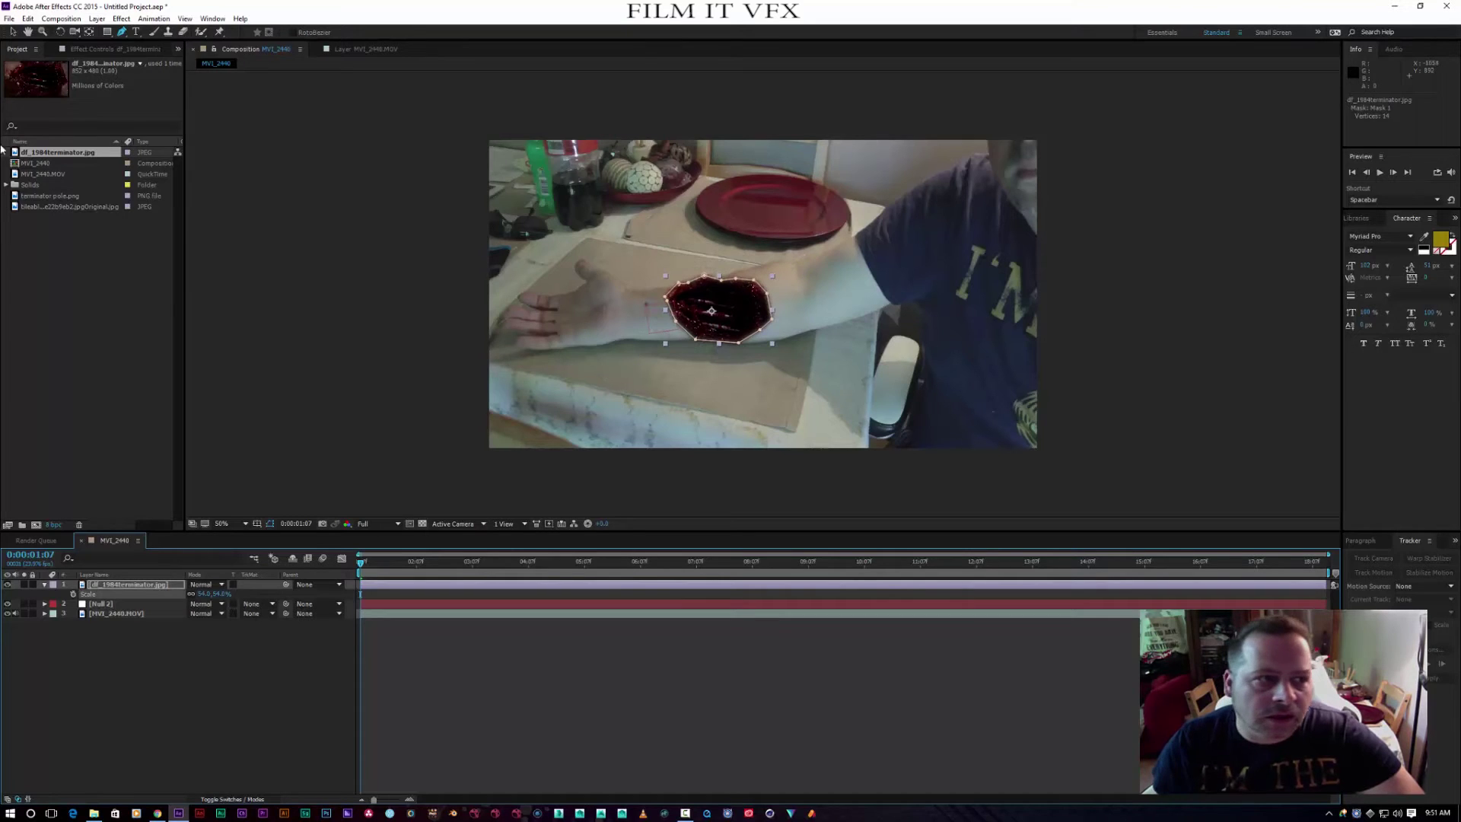
{"action": "key", "text": "w"}
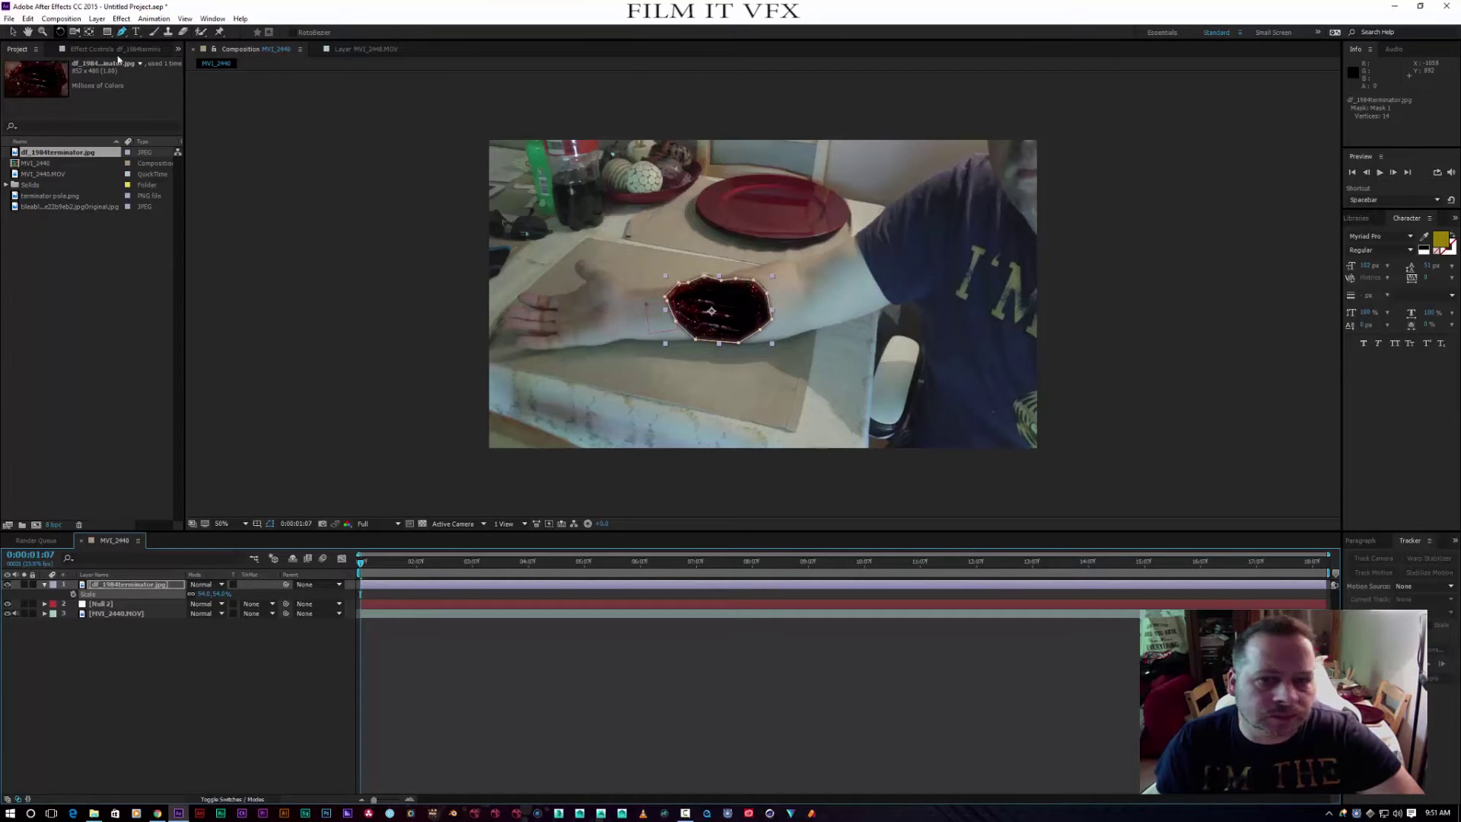
{"action": "left_click_drag", "start_coordinate": [770, 319], "coordinate": [761, 288]}
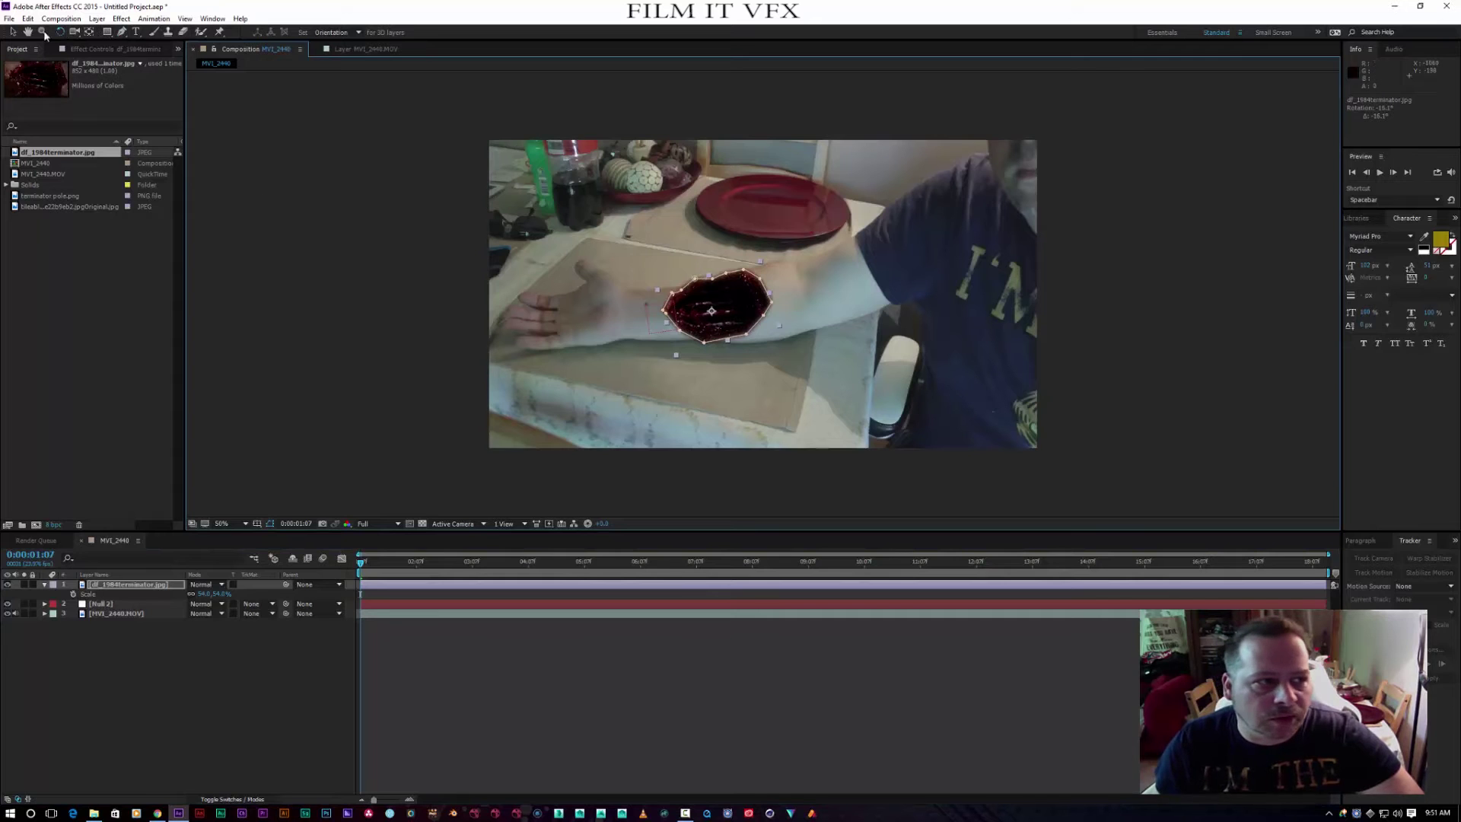
{"action": "left_click", "coordinate": [11, 32]}
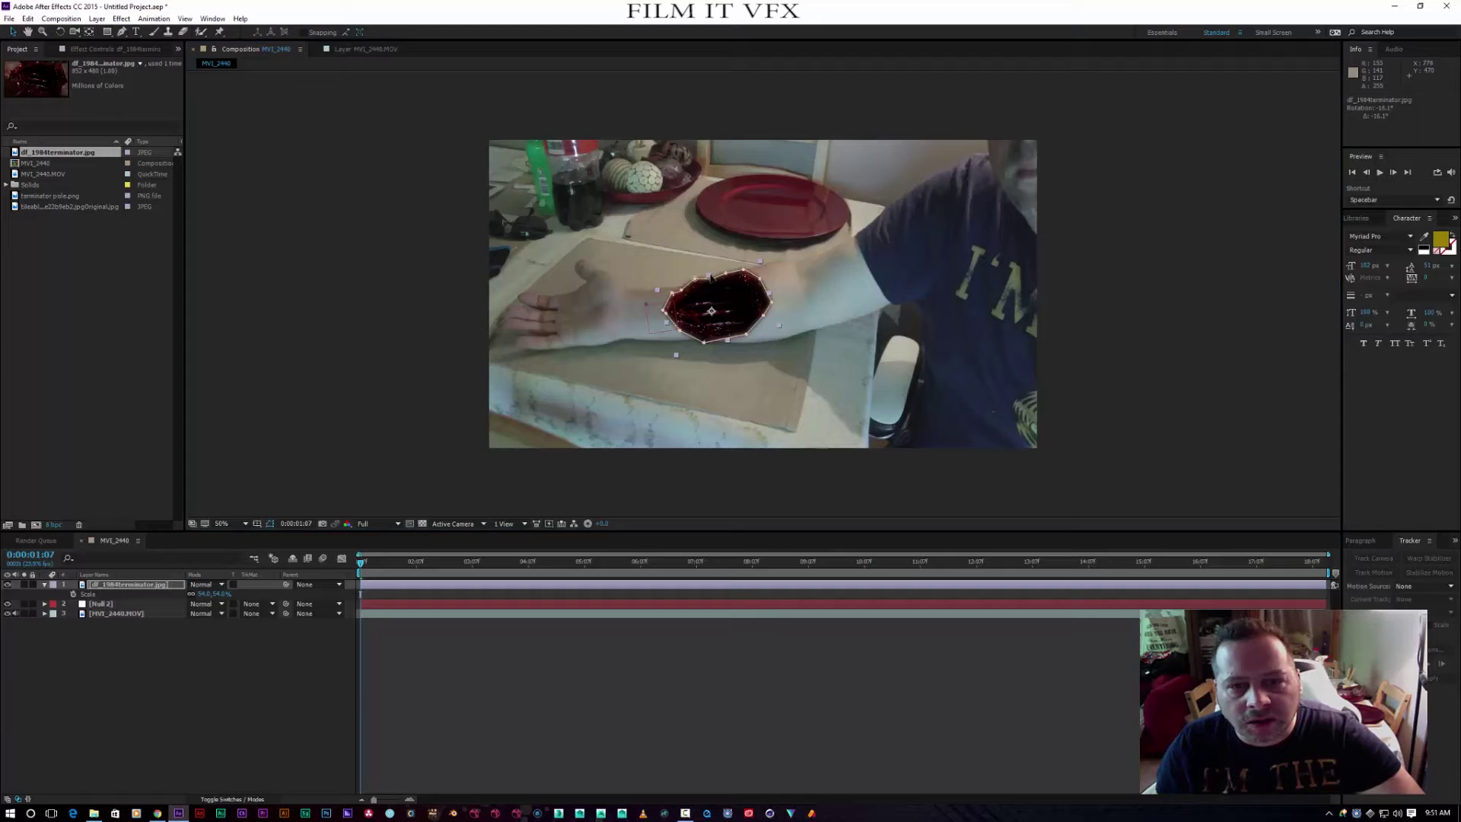
Hide the mask outline and reshape the wound image to about 69% width and 41% height to fit the forearm
{"action": "left_click_drag", "start_coordinate": [710, 279], "coordinate": [712, 272]}
{"action": "left_click", "coordinate": [269, 524]}
{"action": "left_click", "coordinate": [137, 583]}
{"action": "left_click_drag", "start_coordinate": [711, 274], "coordinate": [661, 328]}
Rotate the wound image slightly clockwise and move it along the forearm toward the wrist
{"action": "left_click", "coordinate": [61, 32]}
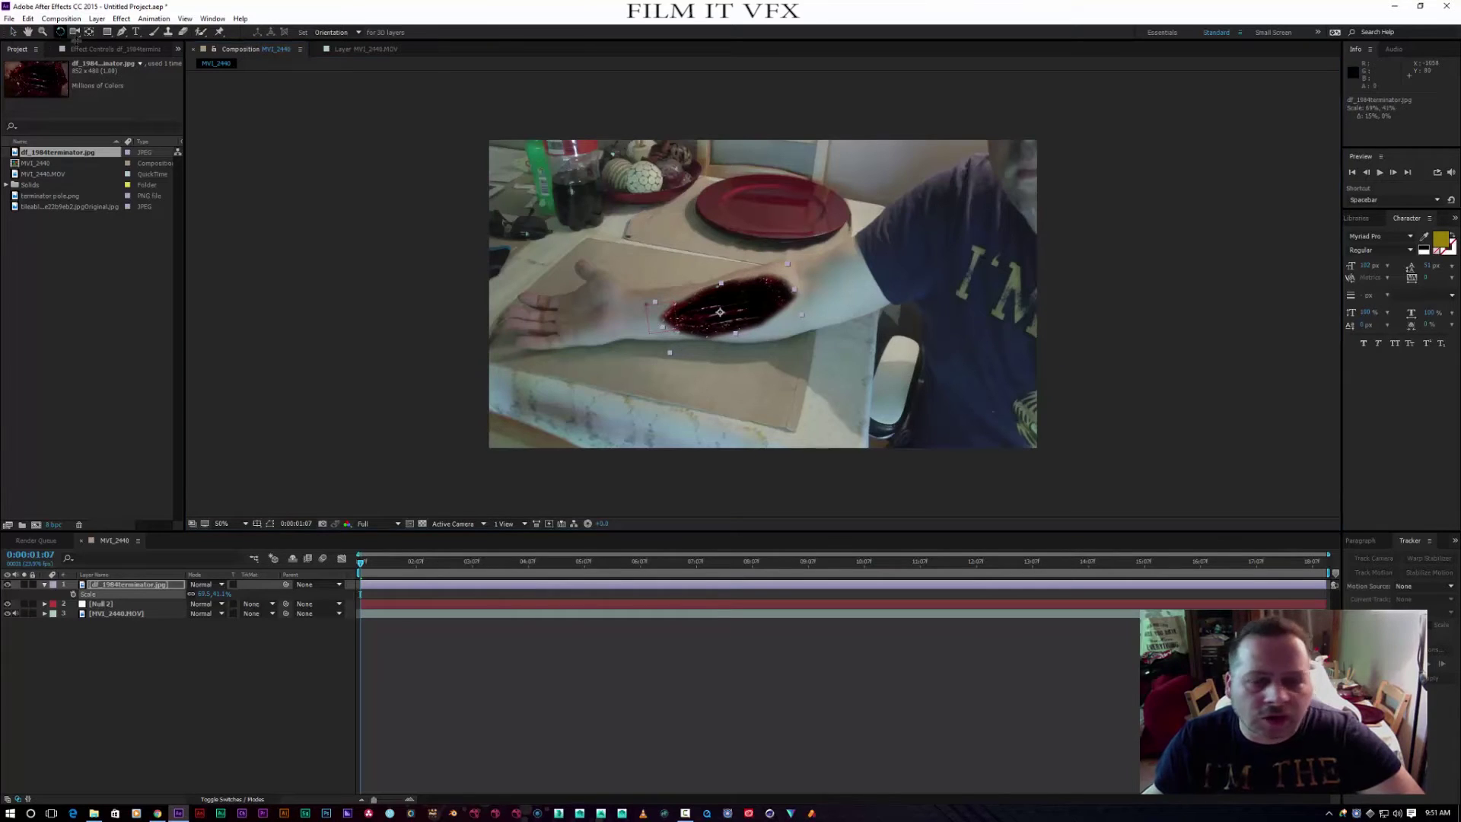
{"action": "left_click_drag", "start_coordinate": [779, 296], "coordinate": [783, 305]}
{"action": "key", "text": "v"}
{"action": "left_click_drag", "start_coordinate": [741, 320], "coordinate": [717, 316]}
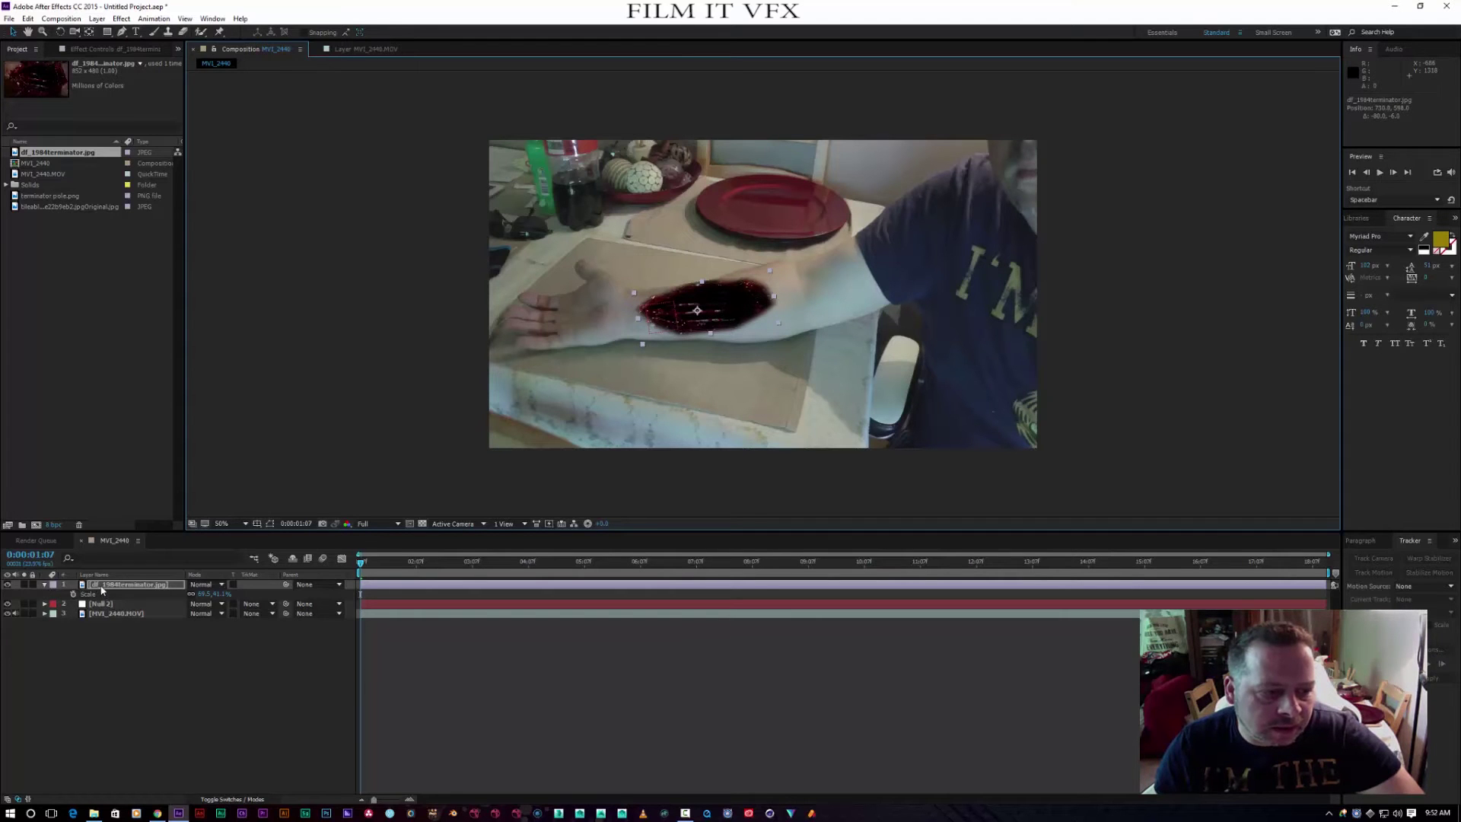
Rename the df_1984terminator.jpg wound layer to "flesh arm" and collapse its properties
{"action": "right_click", "coordinate": [101, 590]}
{"action": "left_click", "coordinate": [140, 580]}
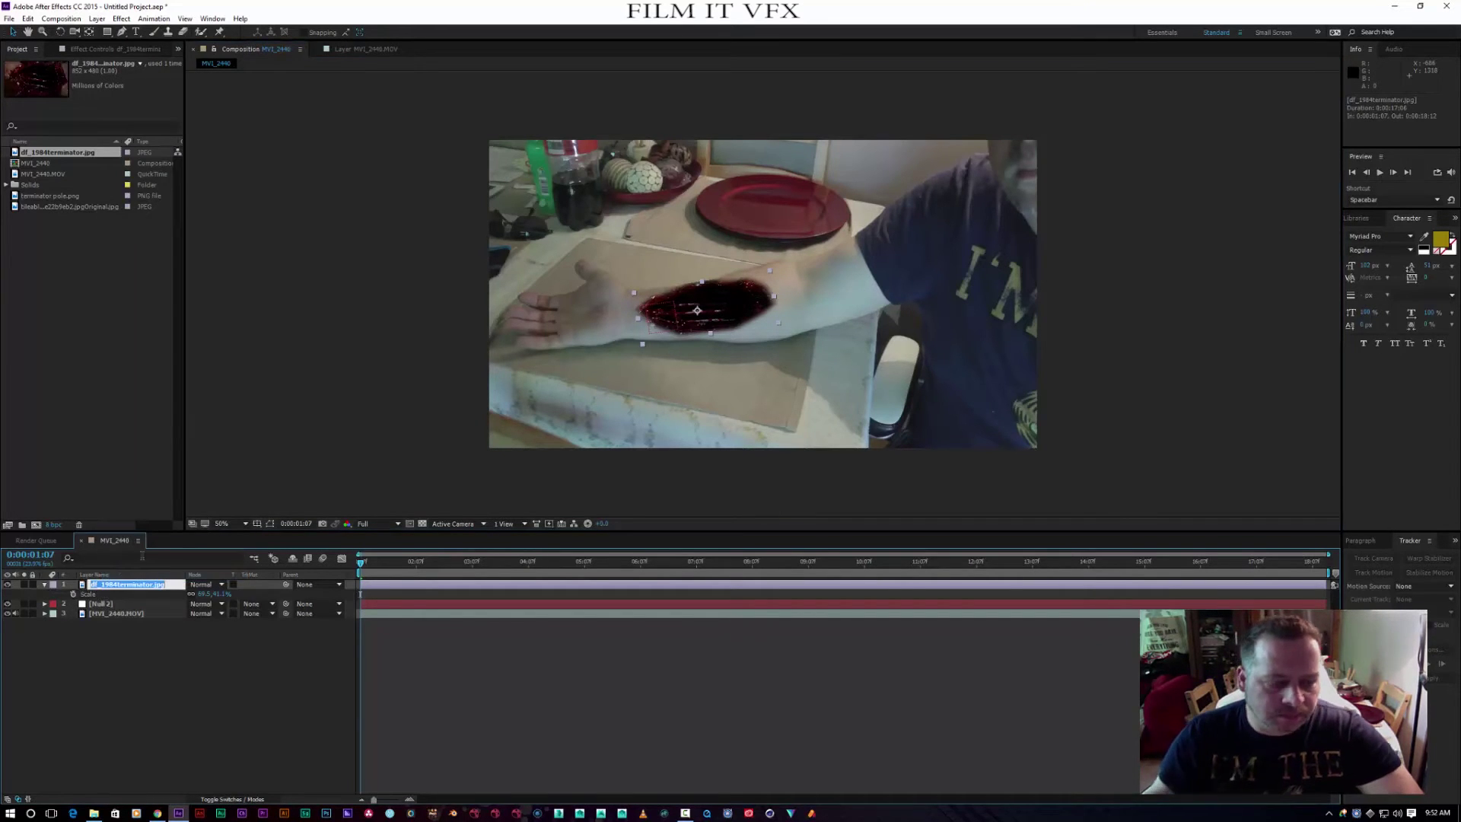
{"action": "type", "text": "flesh ar"}
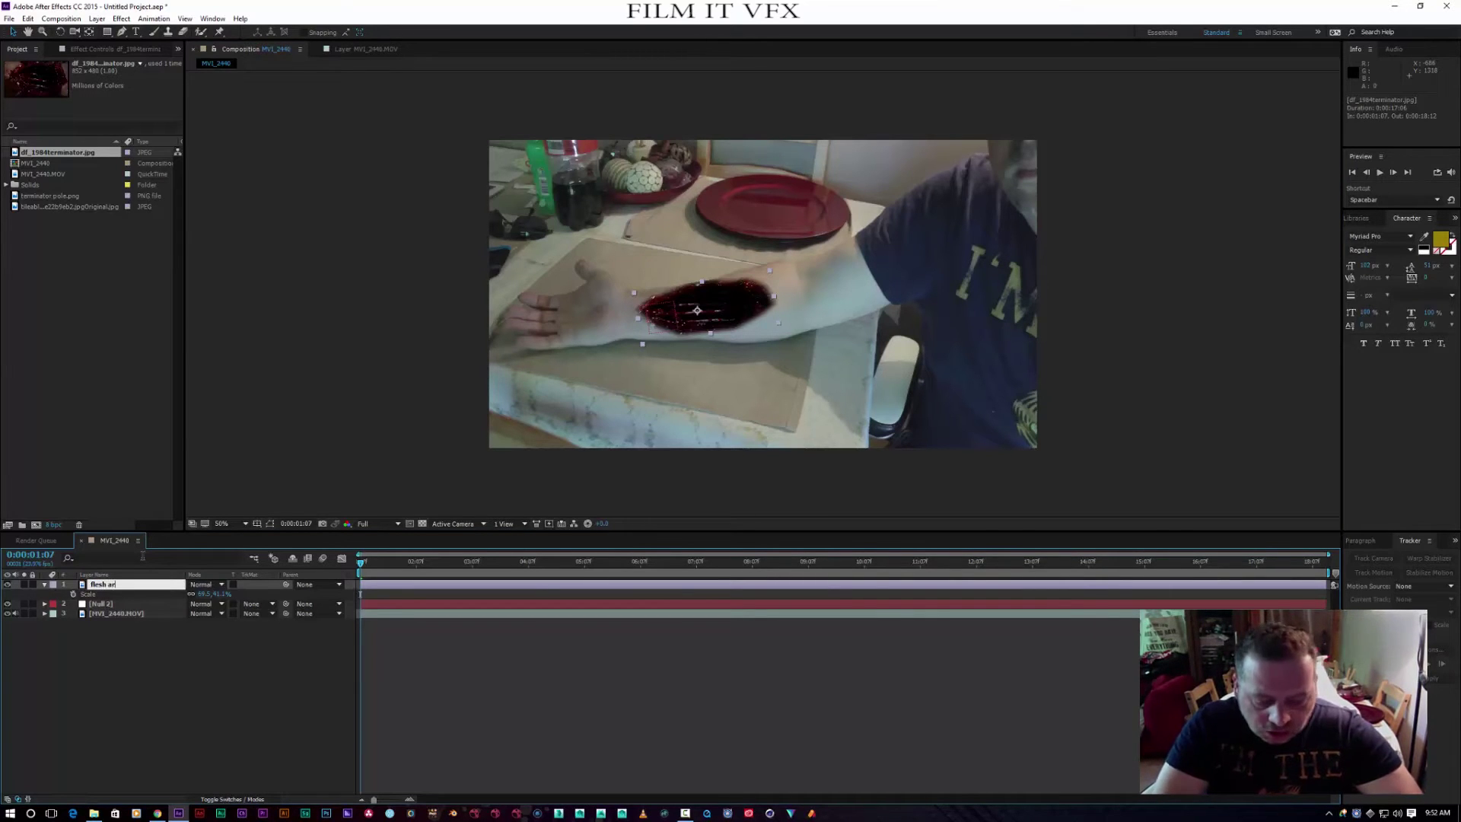
{"action": "type", "text": "m"}
{"action": "key", "text": "Return"}
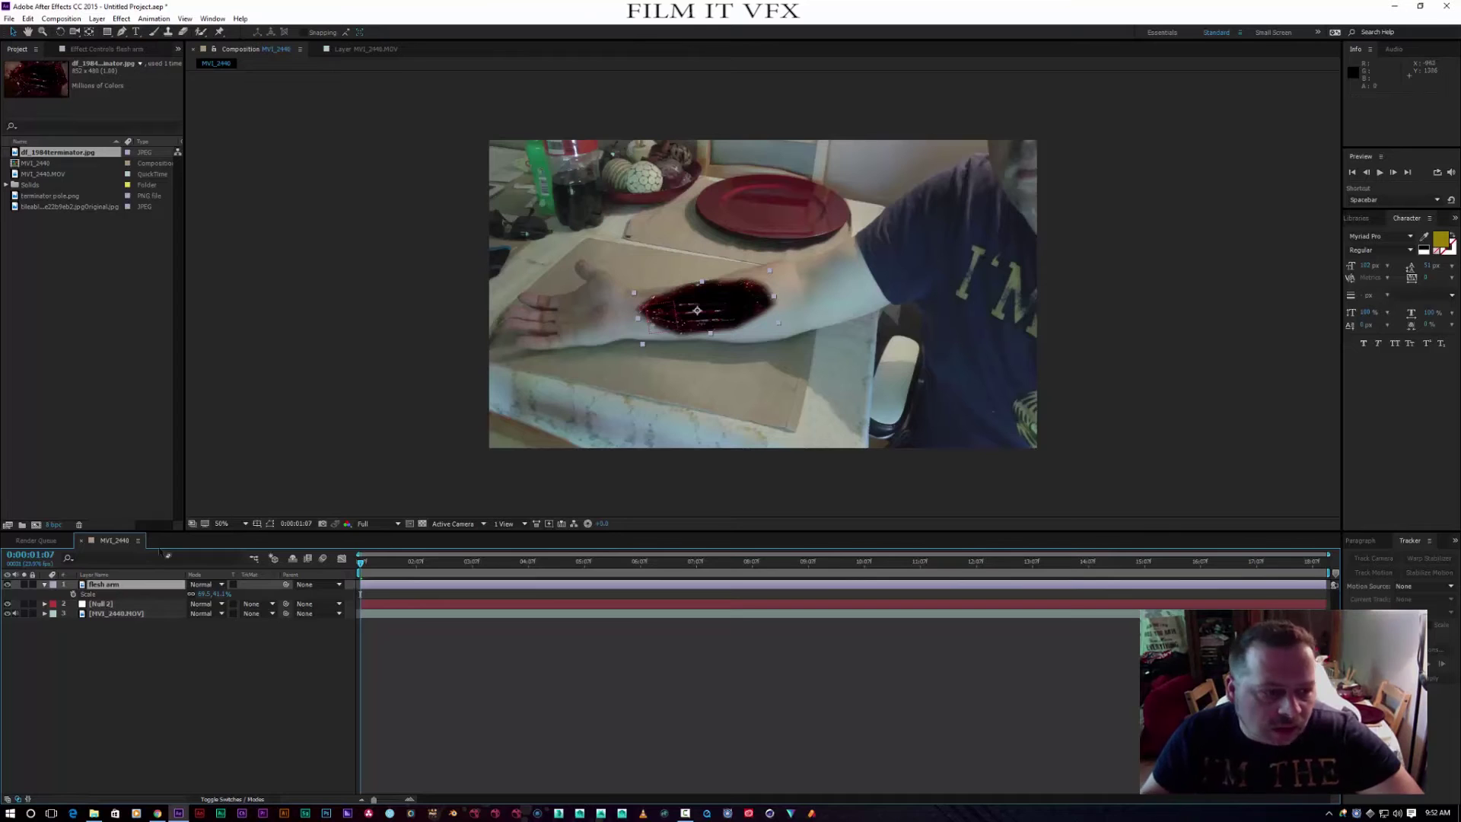
{"action": "left_click", "coordinate": [46, 584]}
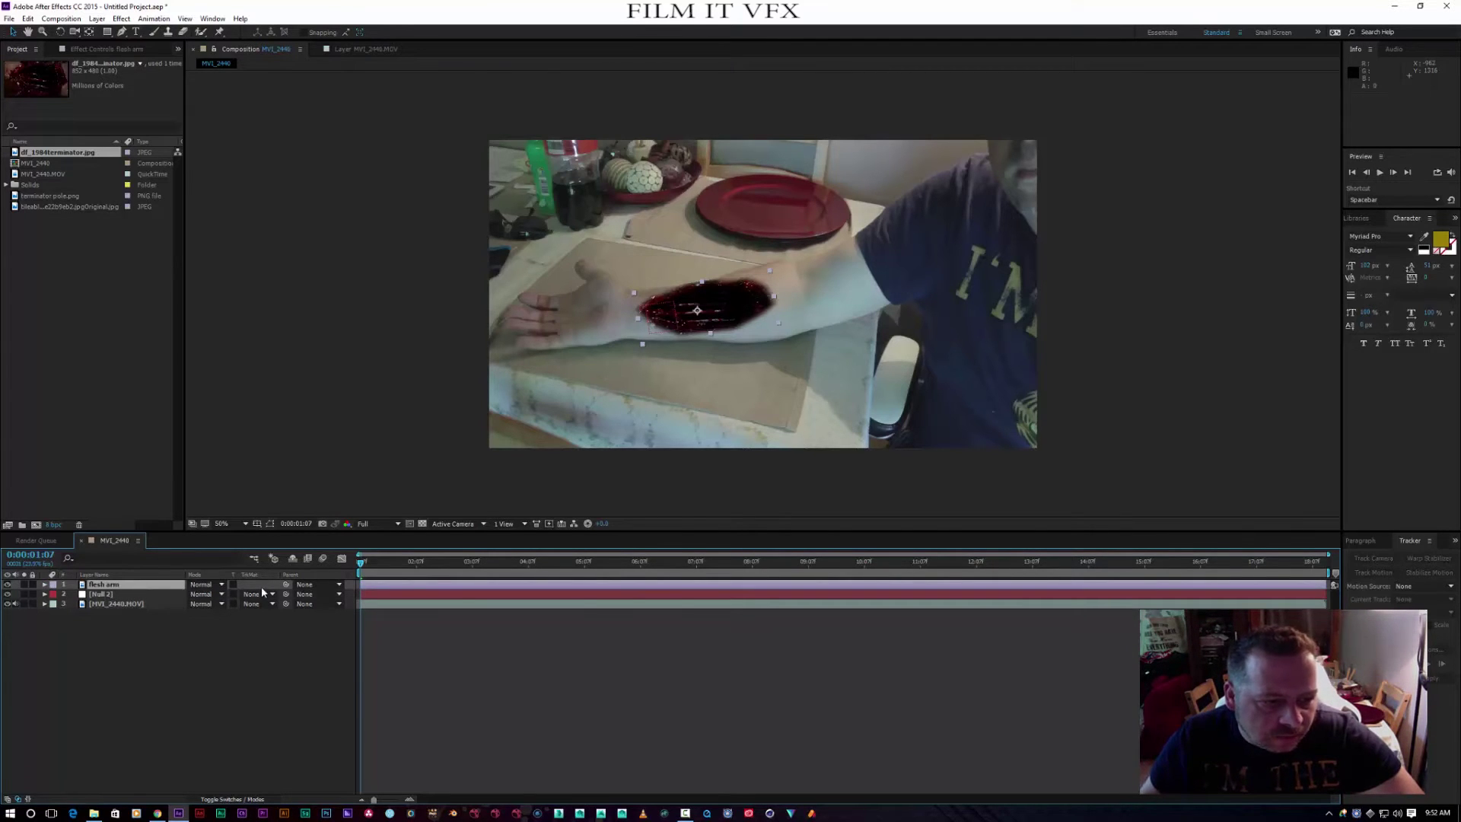
Parent the flesh arm layer to Null 2 and preview the composition to check that the wound follows the arm
{"action": "left_click_drag", "start_coordinate": [286, 584], "coordinate": [140, 593]}
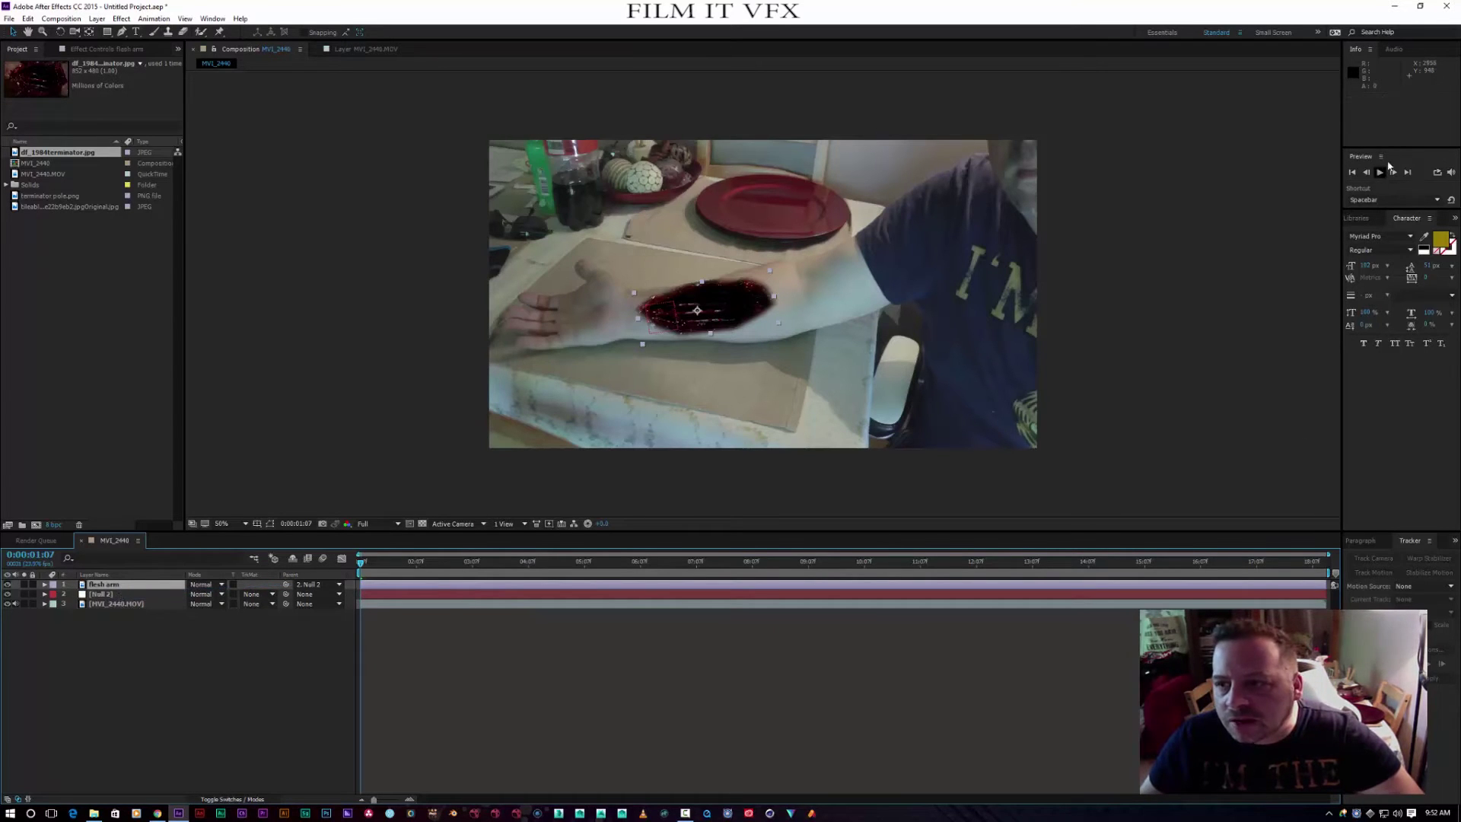
{"action": "left_click", "coordinate": [1381, 173]}
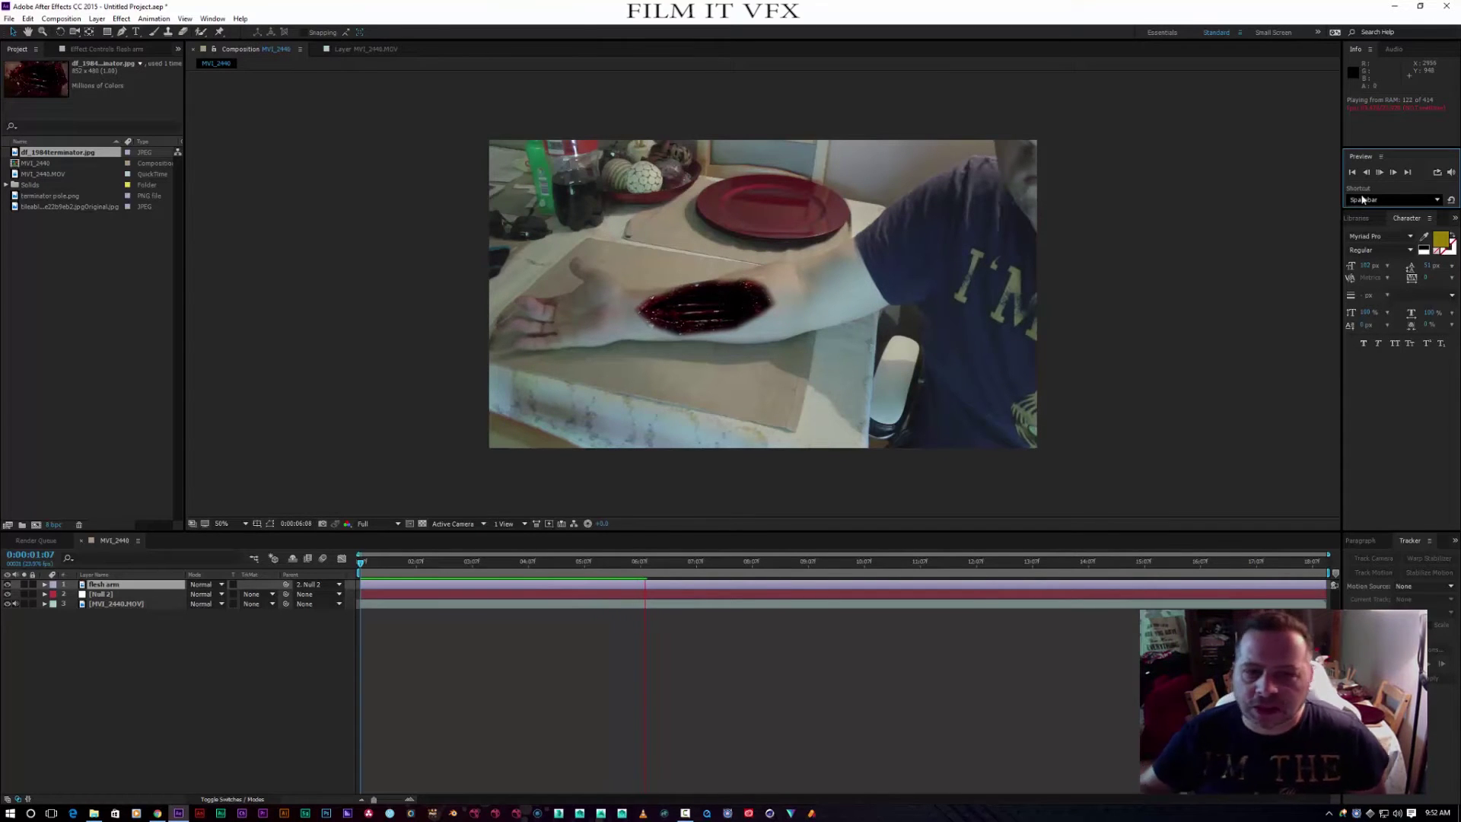
{"action": "left_click", "coordinate": [1383, 173]}
{"action": "left_click_drag", "start_coordinate": [659, 566], "coordinate": [319, 543]}
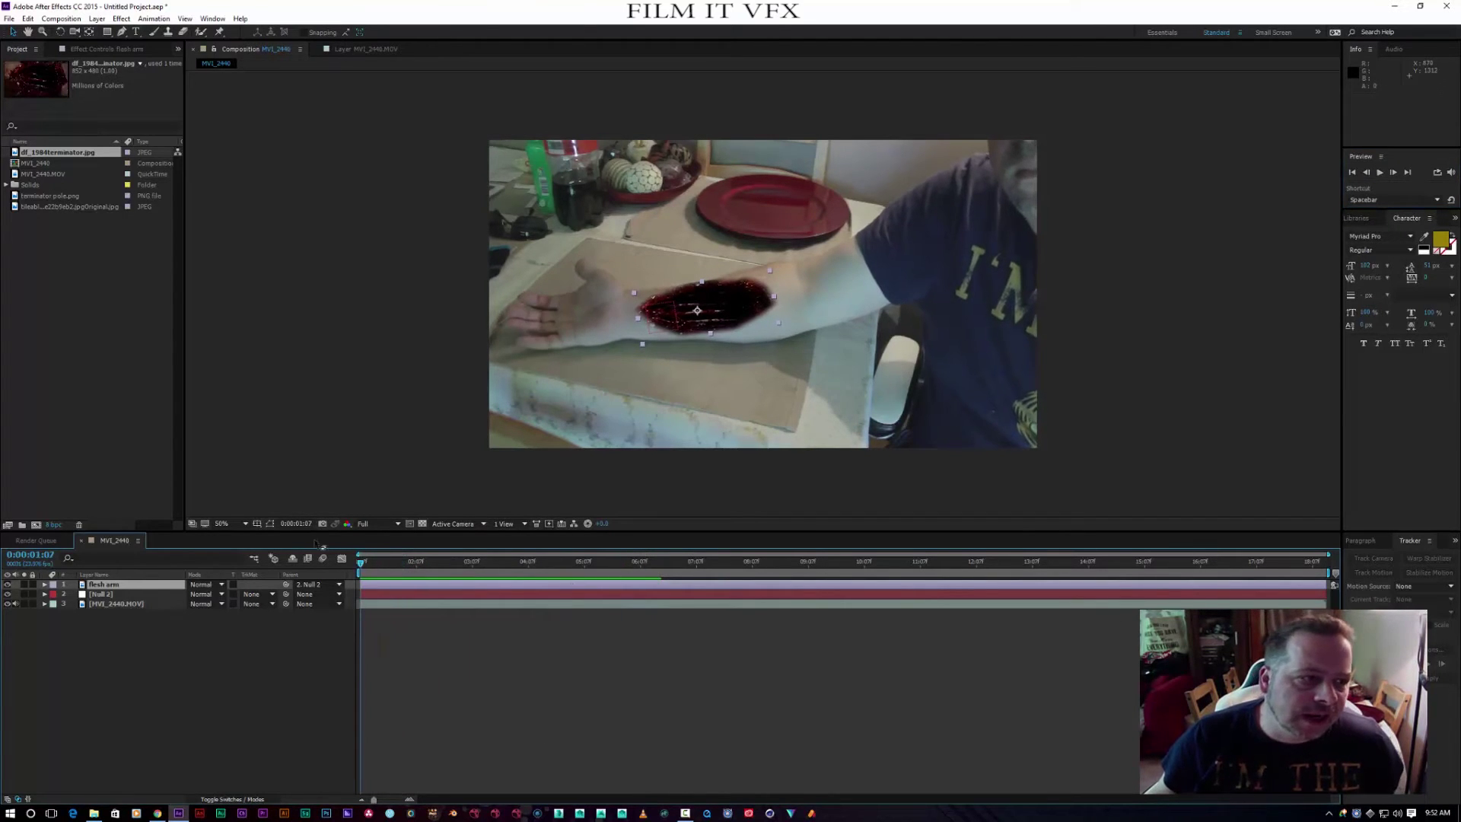
Add terminator pole.png to the composition as the top layer, above flesh arm
{"action": "left_click", "coordinate": [43, 208]}
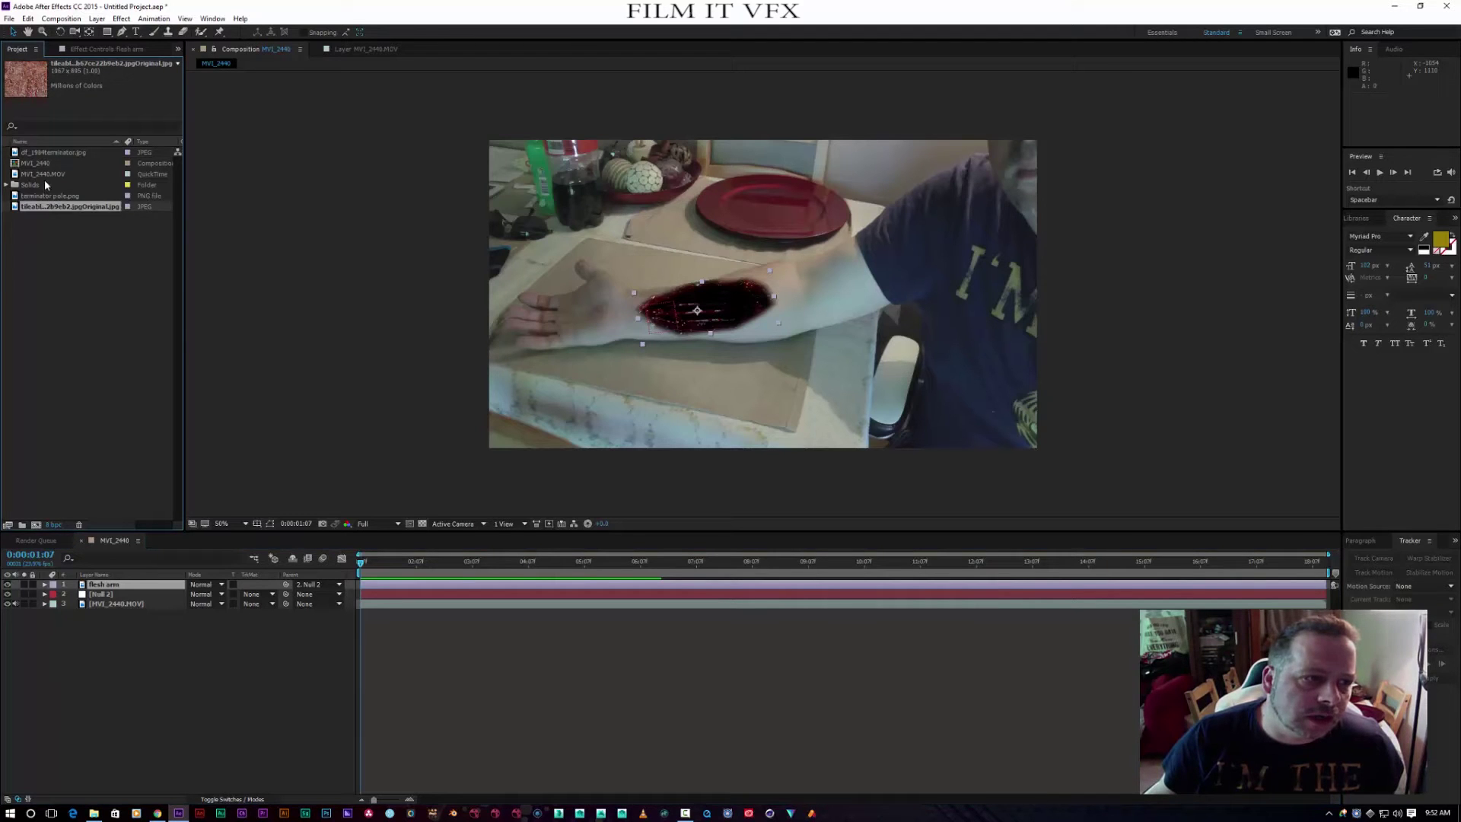
{"action": "left_click", "coordinate": [43, 175]}
{"action": "left_click", "coordinate": [38, 197]}
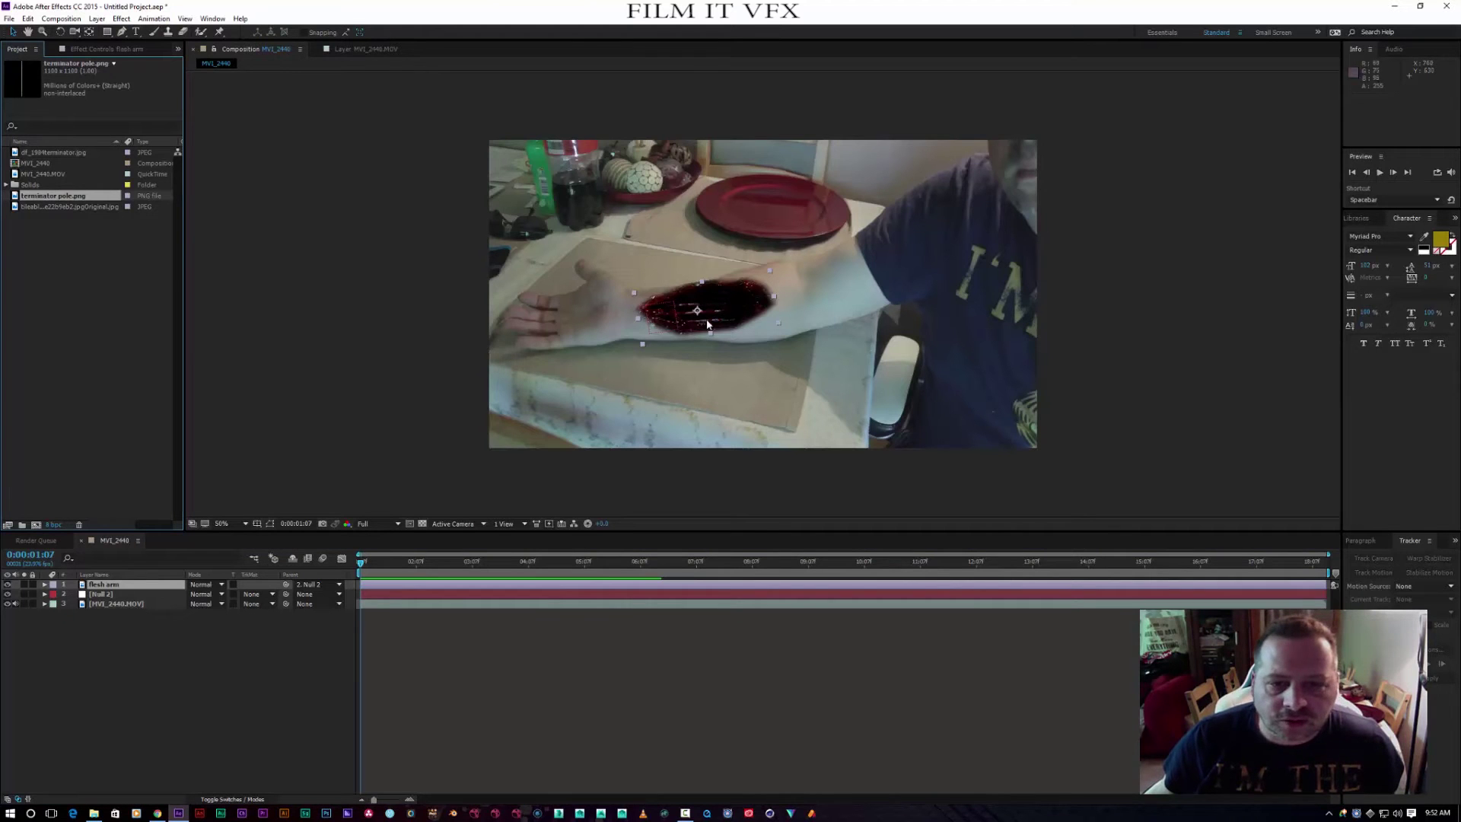
{"action": "key", "text": "period"}
{"action": "key", "text": "period"}
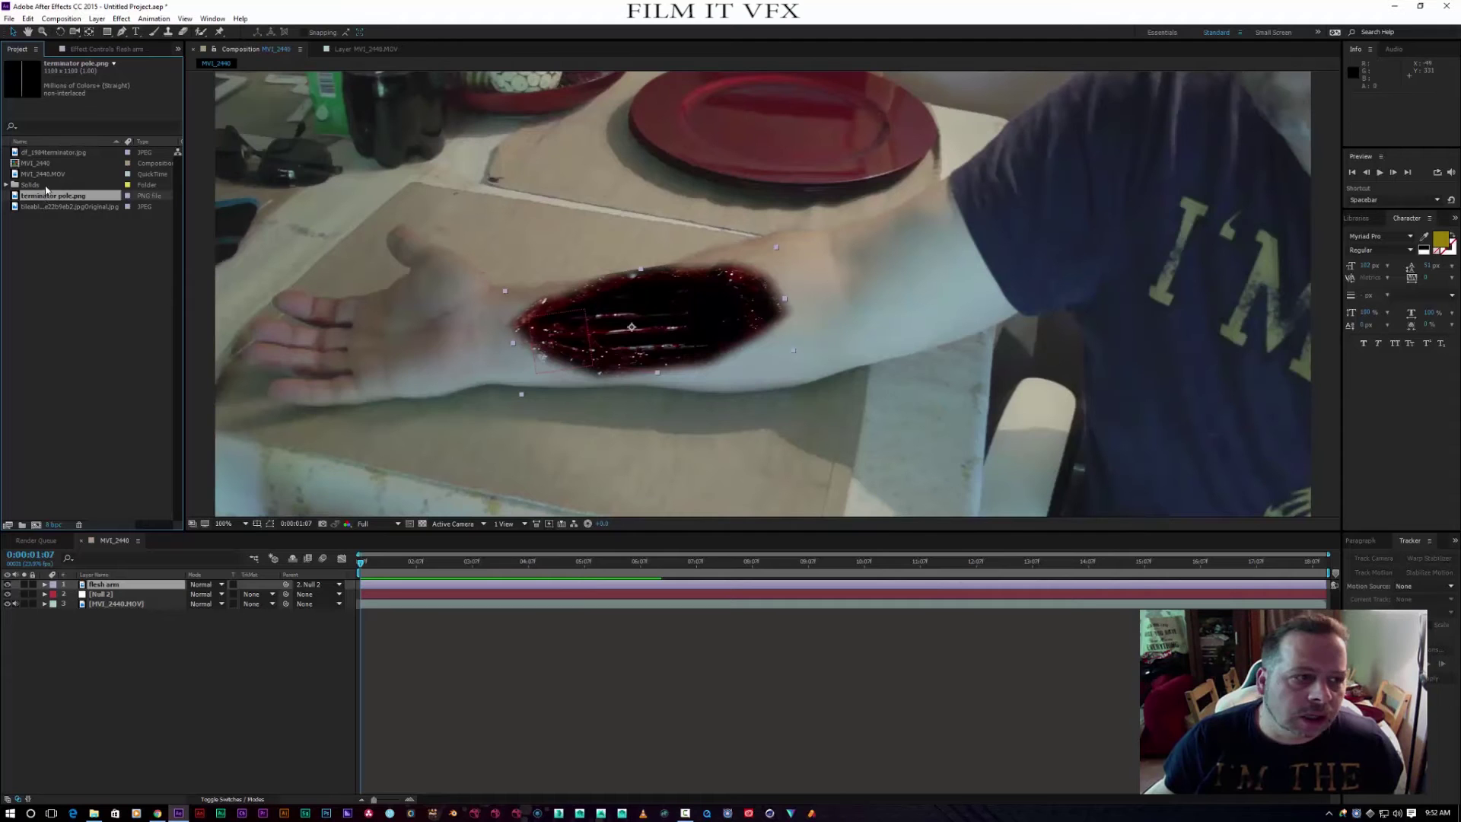
{"action": "left_click_drag", "start_coordinate": [38, 198], "coordinate": [167, 581]}
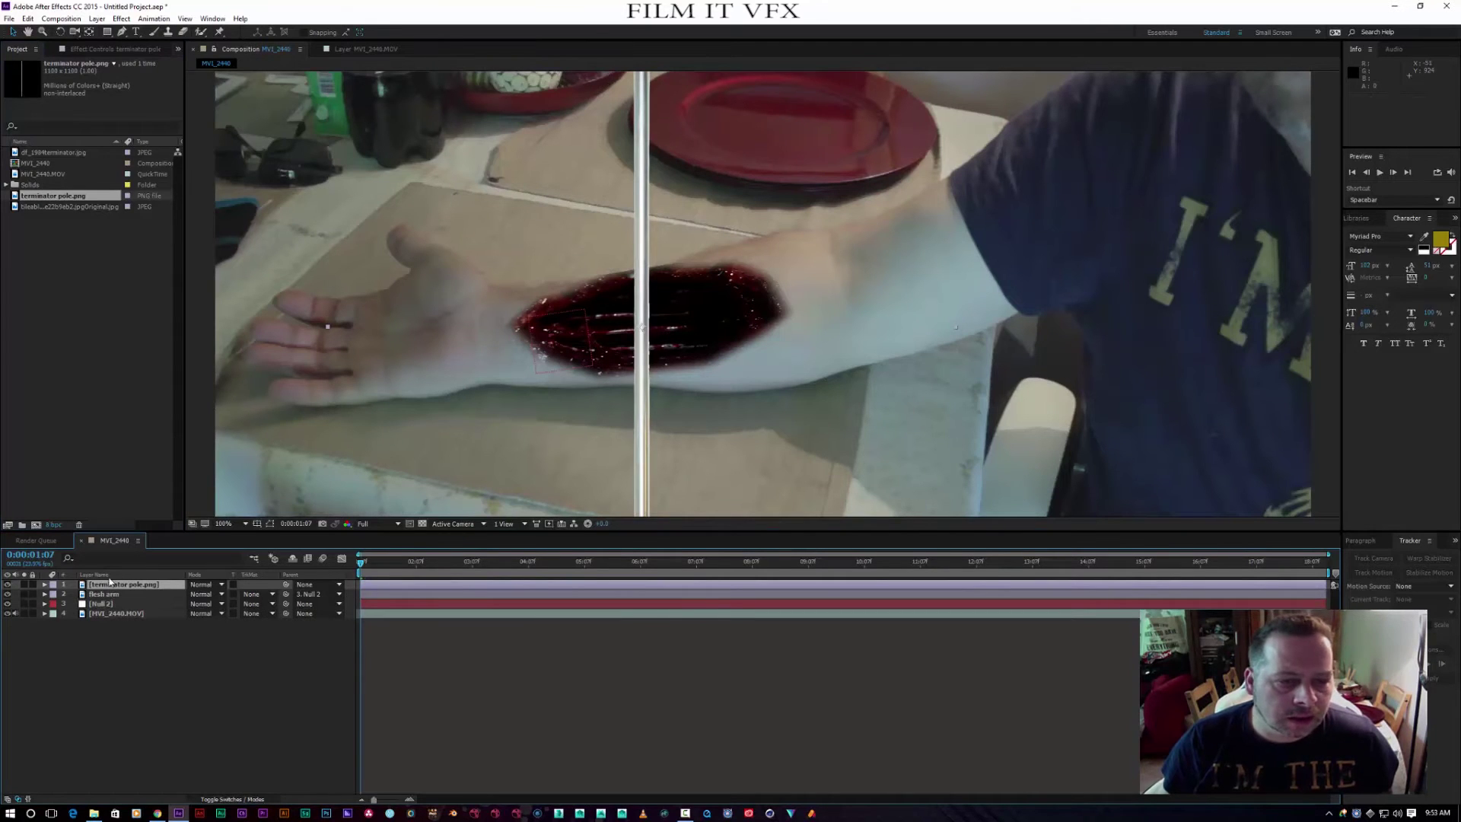
Rename the terminator pole.png layer to "pole 1"
{"action": "right_click", "coordinate": [112, 586]}
{"action": "left_click", "coordinate": [156, 576]}
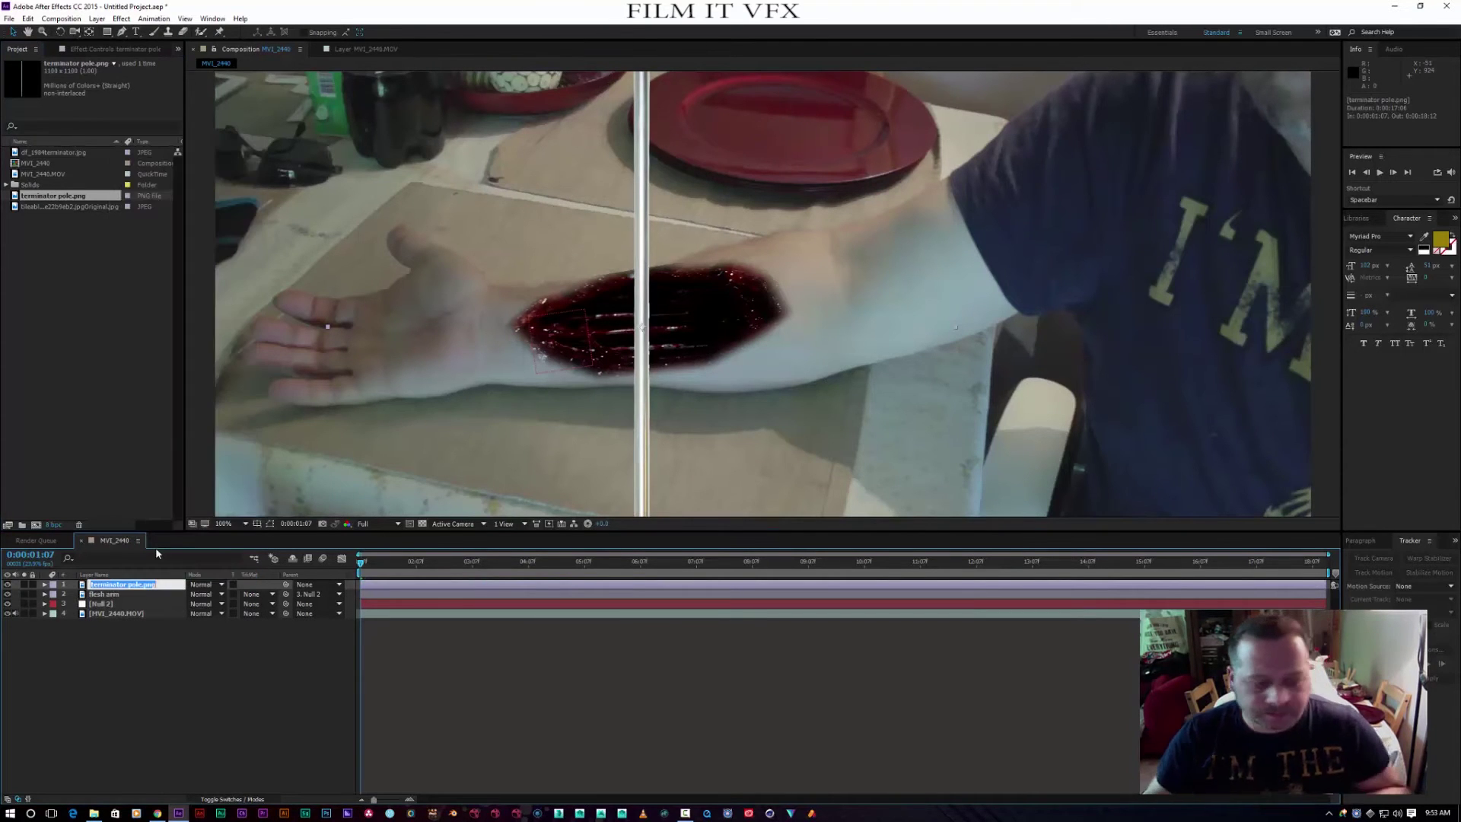
{"action": "type", "text": "pole 1"}
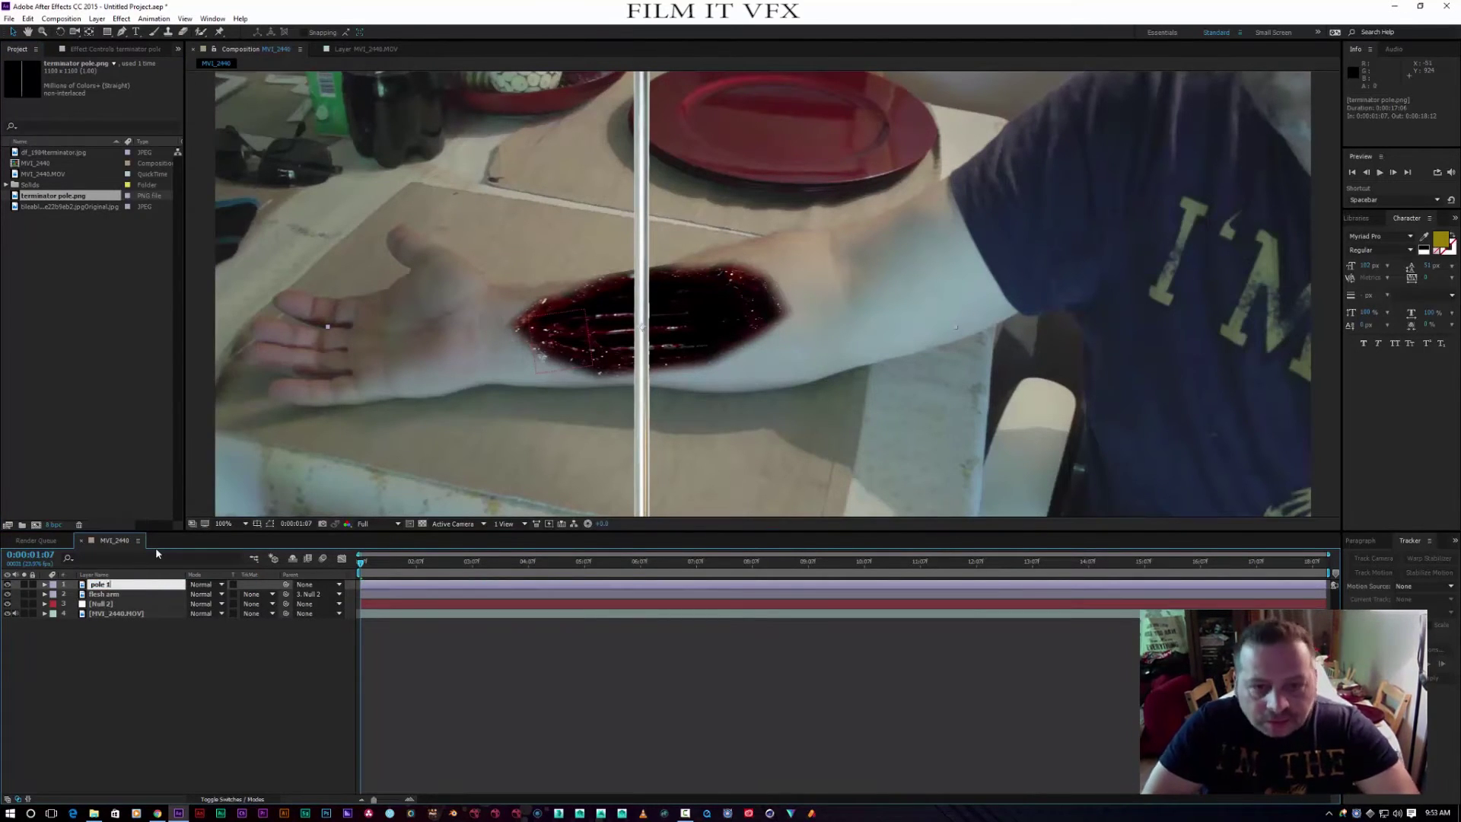
{"action": "left_click", "coordinate": [112, 650]}
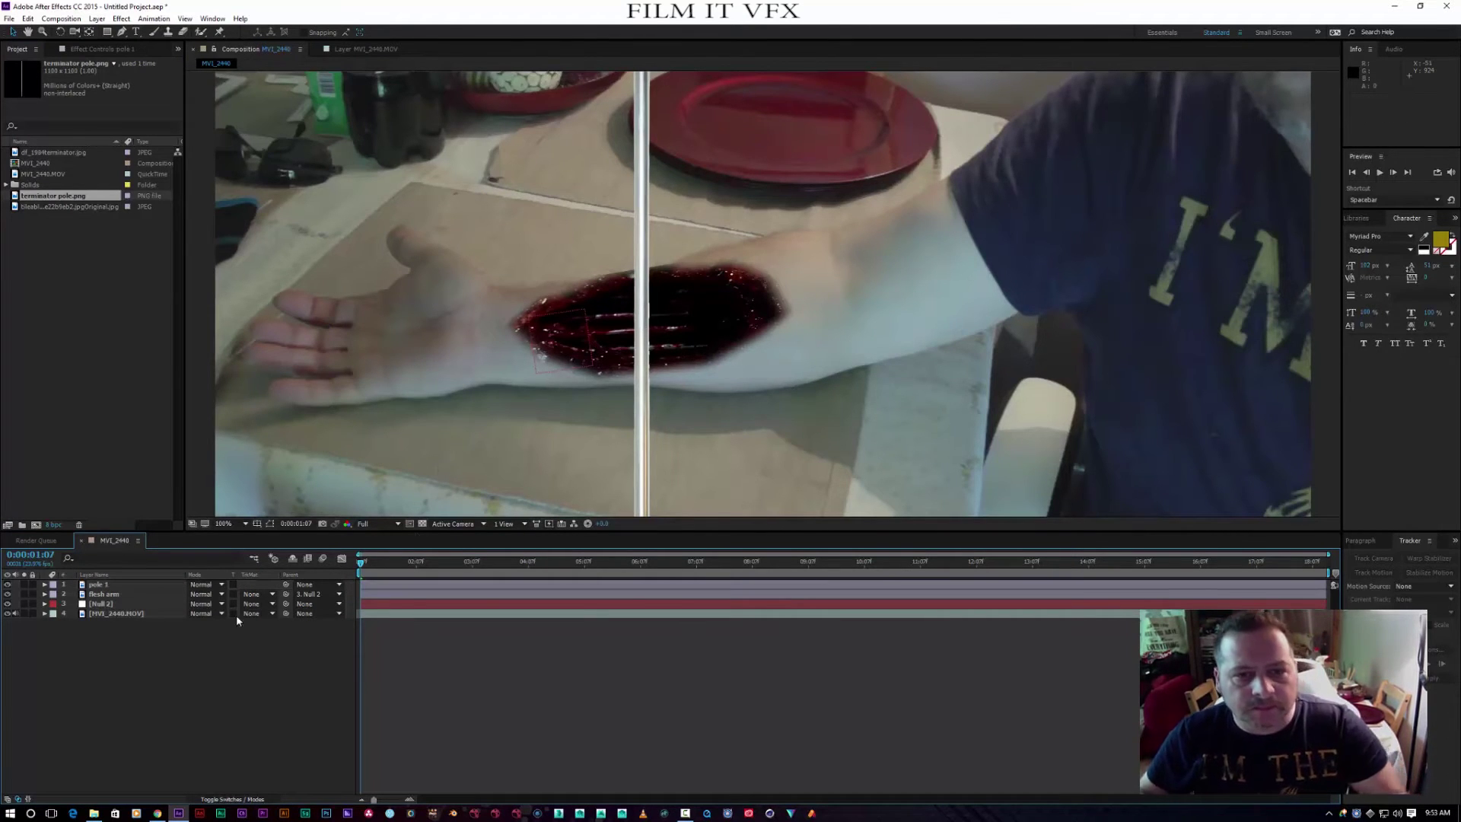
Rotate the pole 1 layer from vertical to nearly horizontal so that it runs along the forearm
{"action": "scroll", "coordinate": [505, 403], "scroll_direction": "down", "scroll_amount": 4}
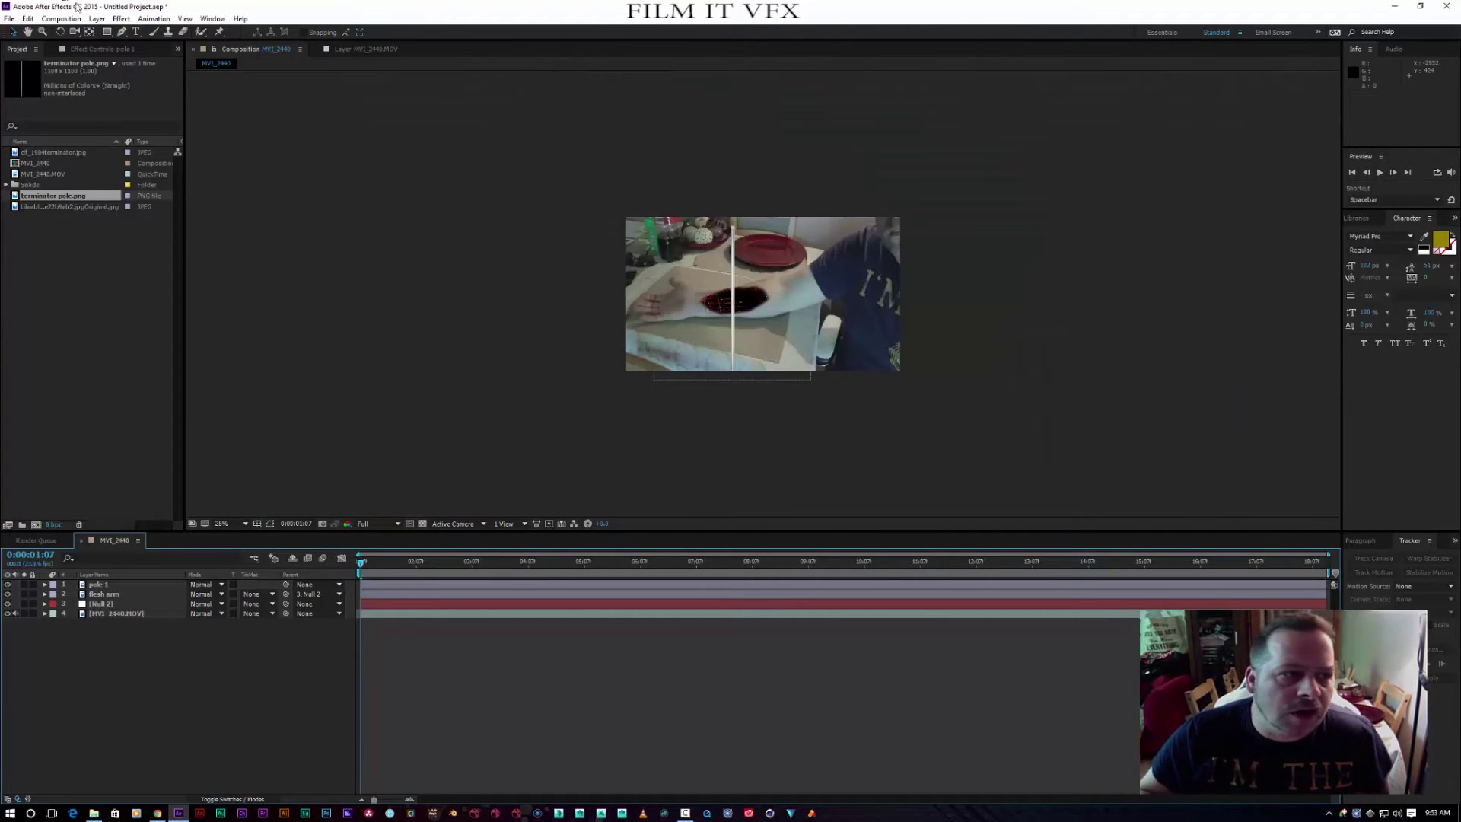
{"action": "left_click", "coordinate": [60, 32]}
{"action": "left_click_drag", "start_coordinate": [722, 374], "coordinate": [667, 310]}
{"action": "key", "text": "comma"}
{"action": "key", "text": "period"}
{"action": "key", "text": "period"}
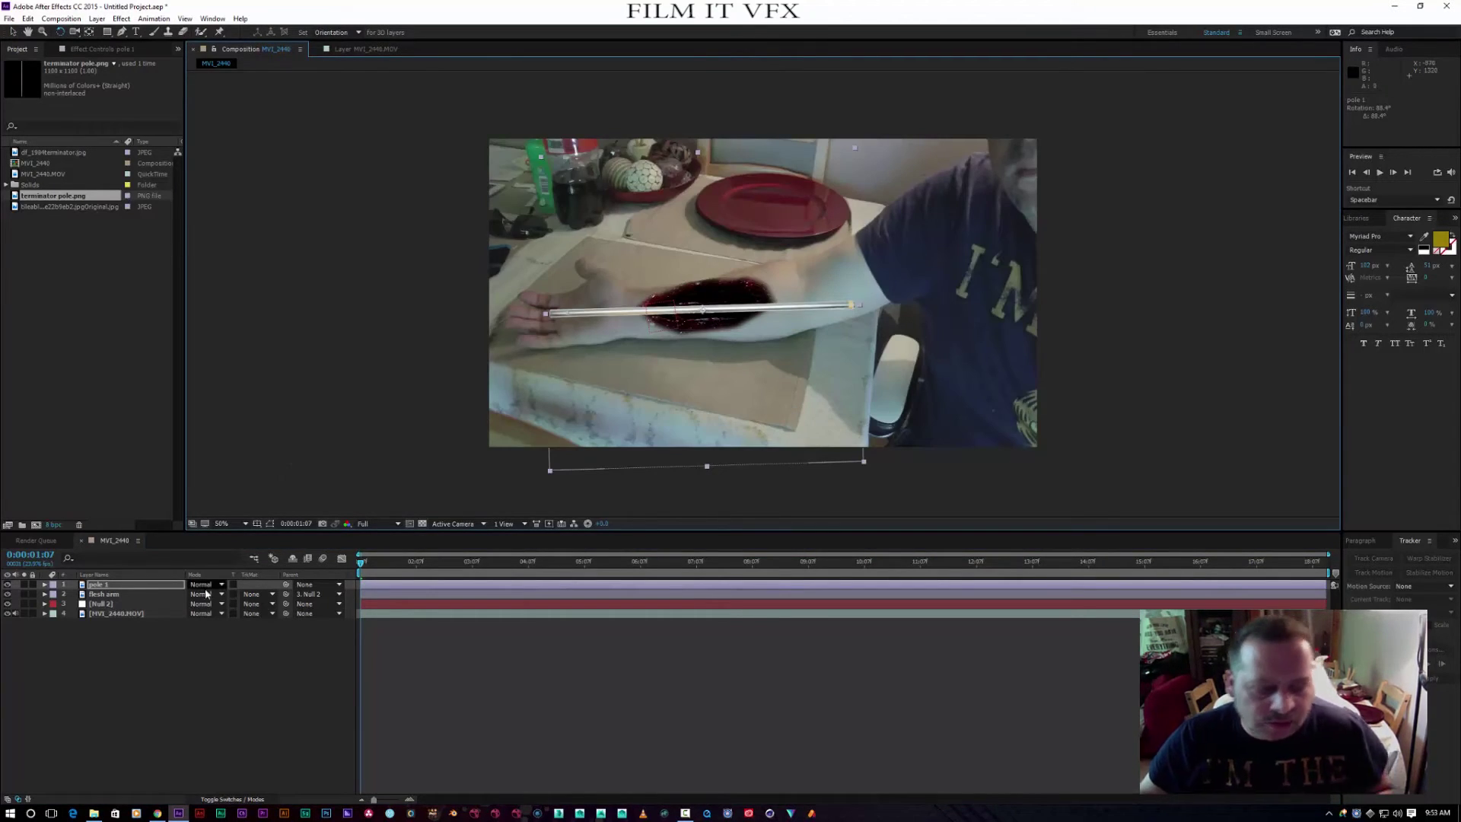
Scale pole 1 down to 40% and move it up into the upper part of the wound
{"action": "key", "text": "s"}
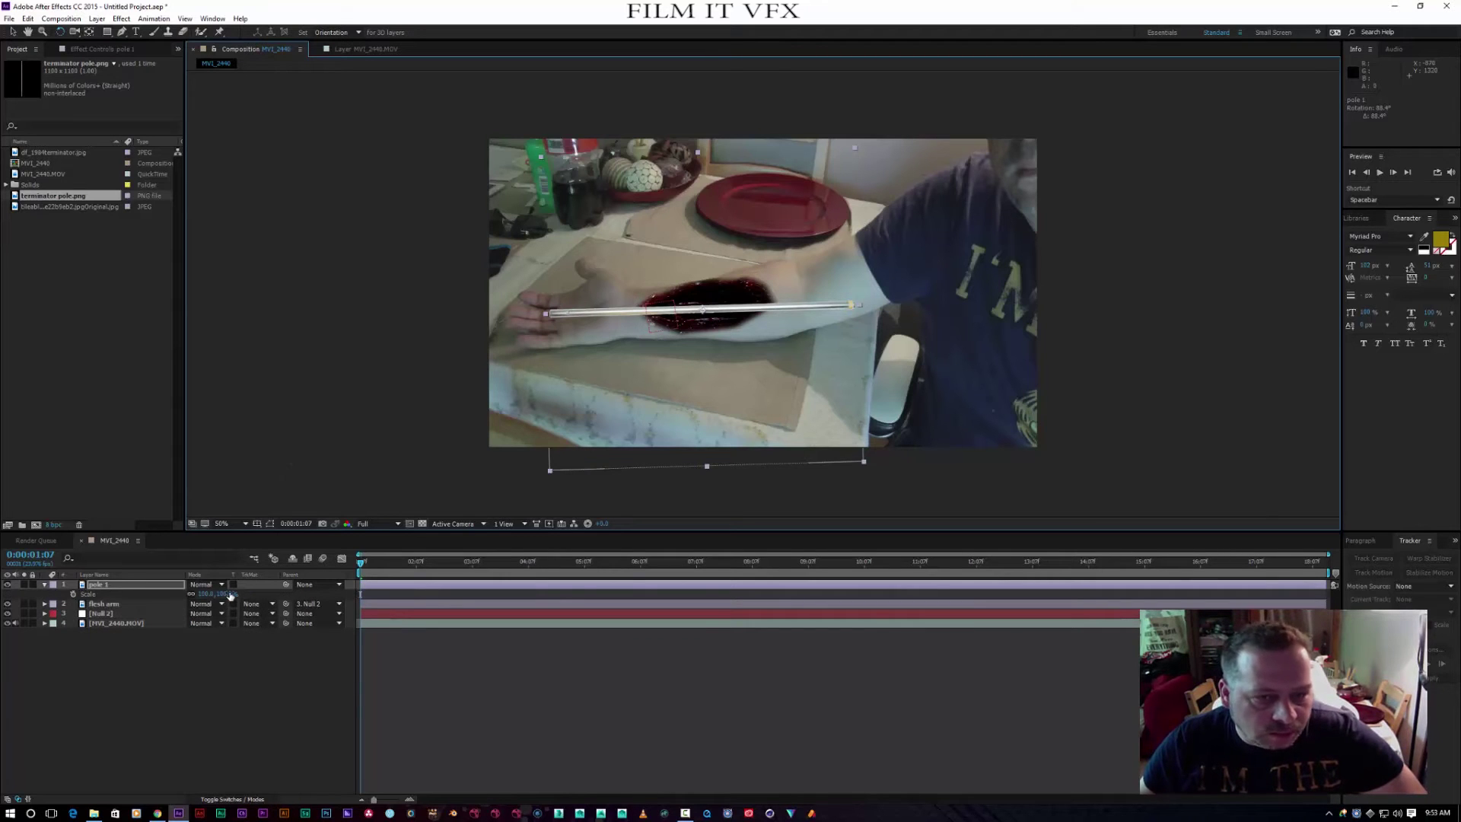
{"action": "left_click_drag", "start_coordinate": [230, 595], "coordinate": [185, 595]}
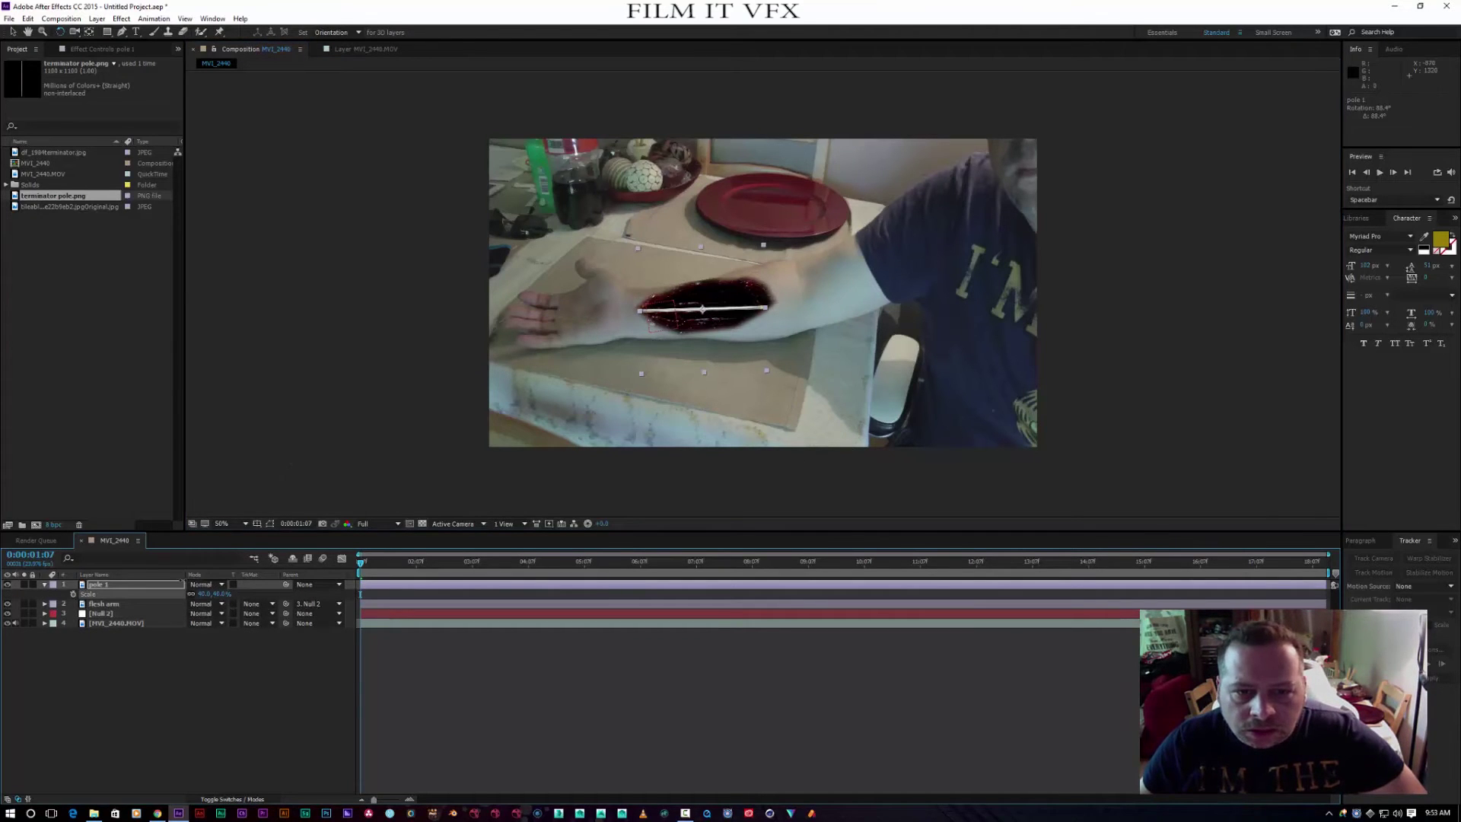
{"action": "left_click", "coordinate": [12, 32]}
{"action": "left_click_drag", "start_coordinate": [732, 325], "coordinate": [742, 314]}
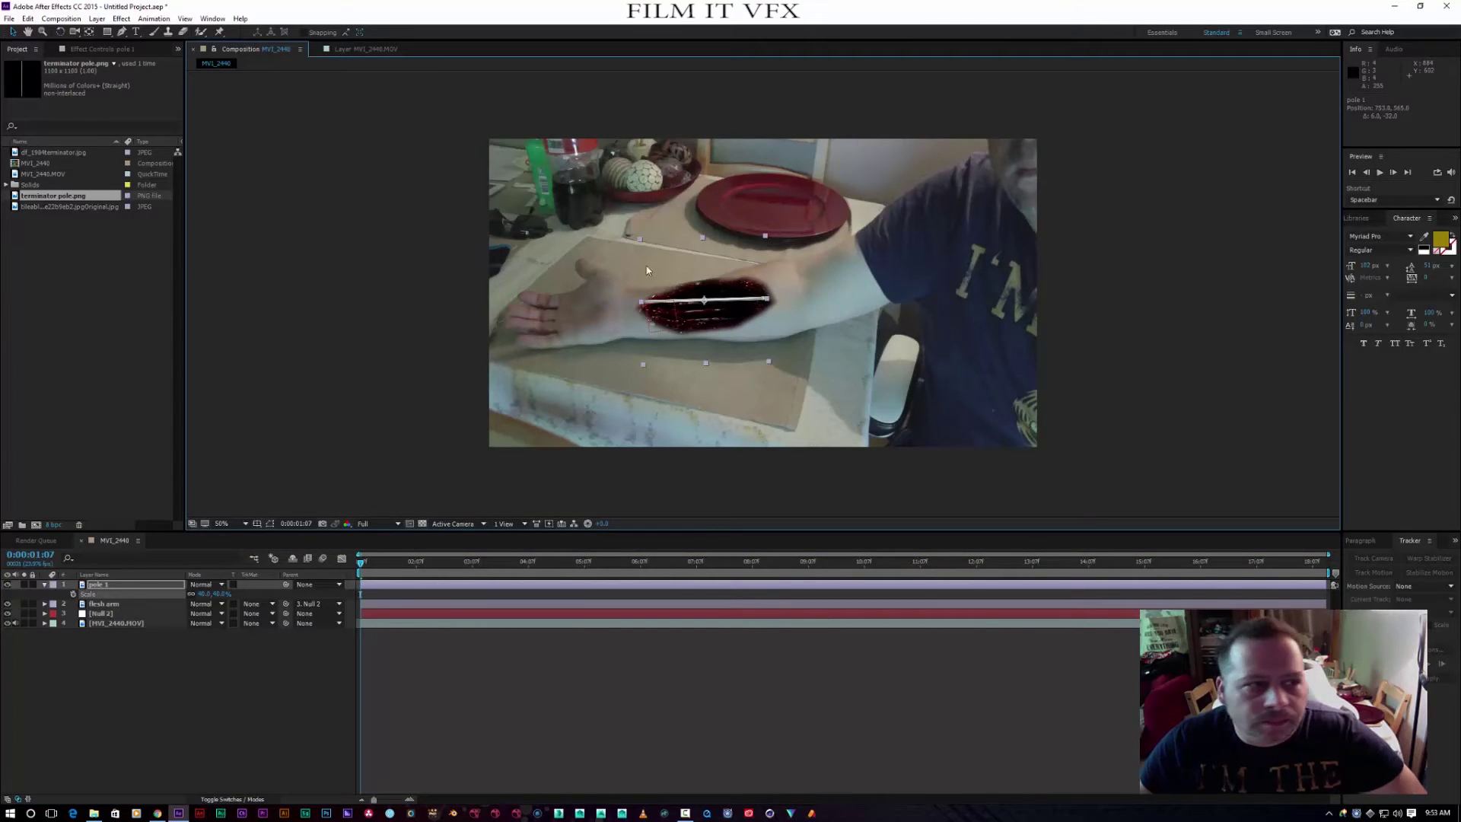
Rotate pole 1 about 4.5° counterclockwise to match the slant of the wound
{"action": "key", "text": "w"}
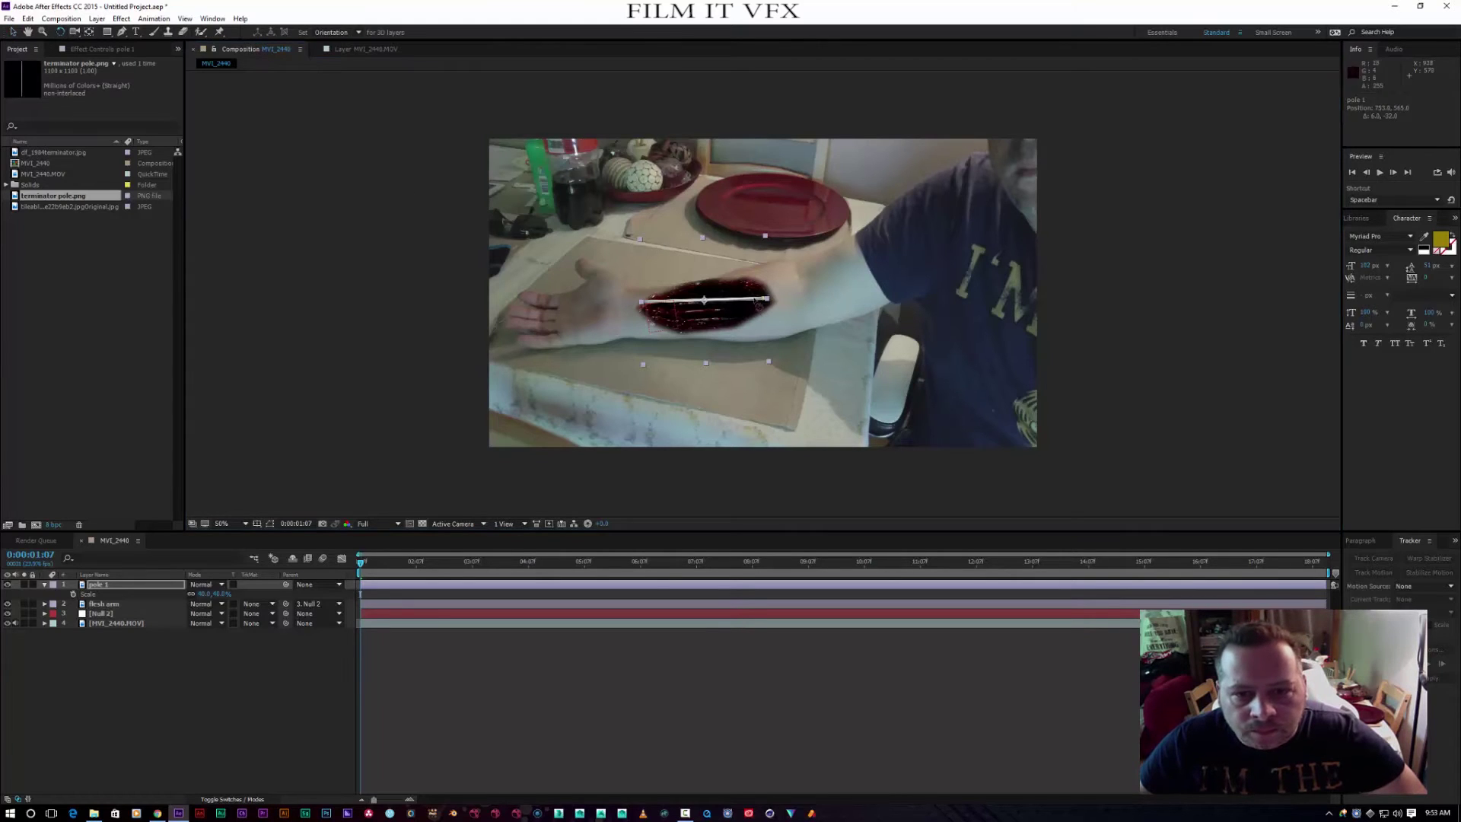
{"action": "left_click_drag", "start_coordinate": [756, 305], "coordinate": [759, 303]}
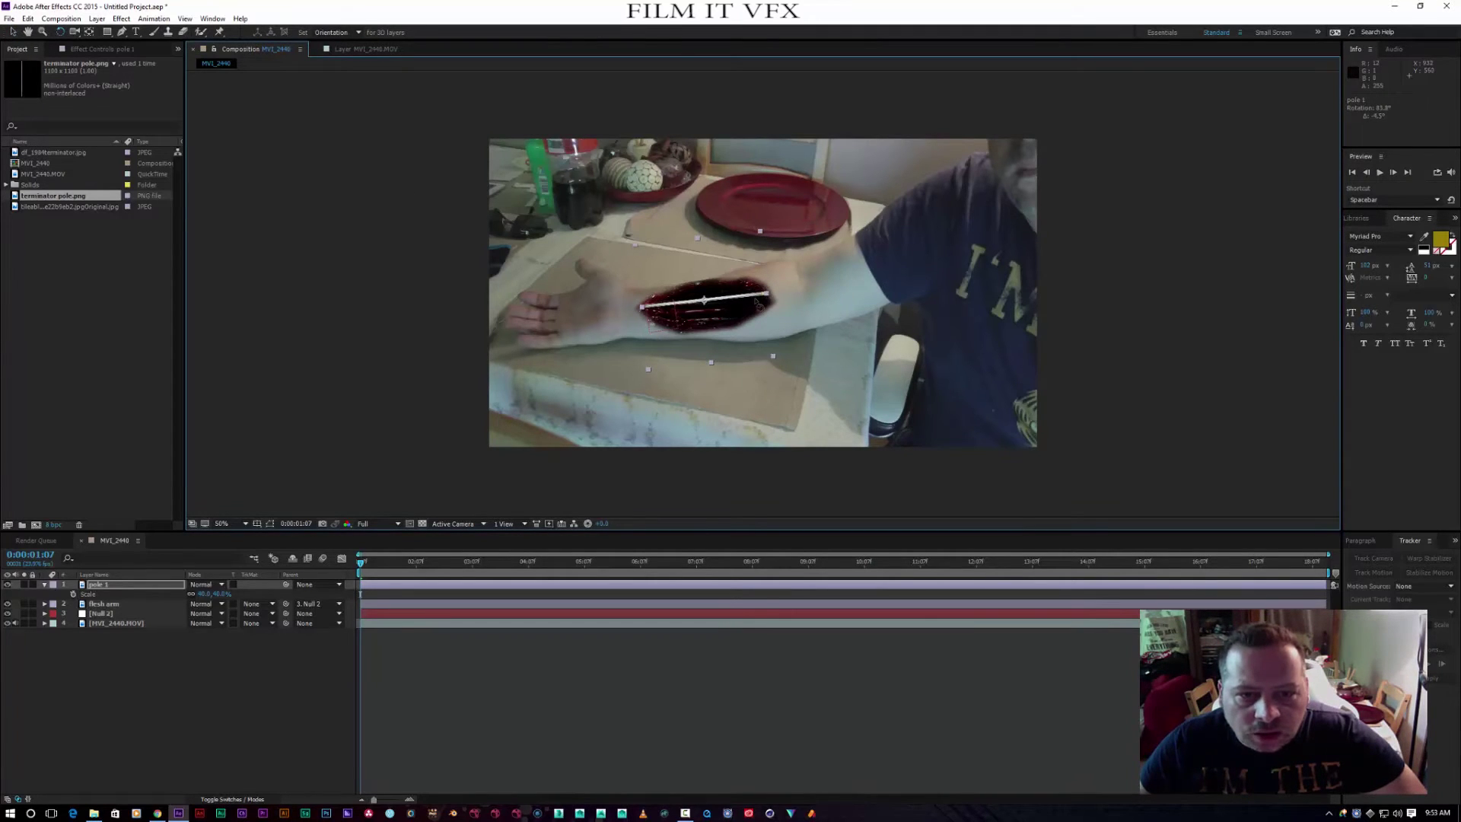
{"action": "left_click", "coordinate": [11, 35]}
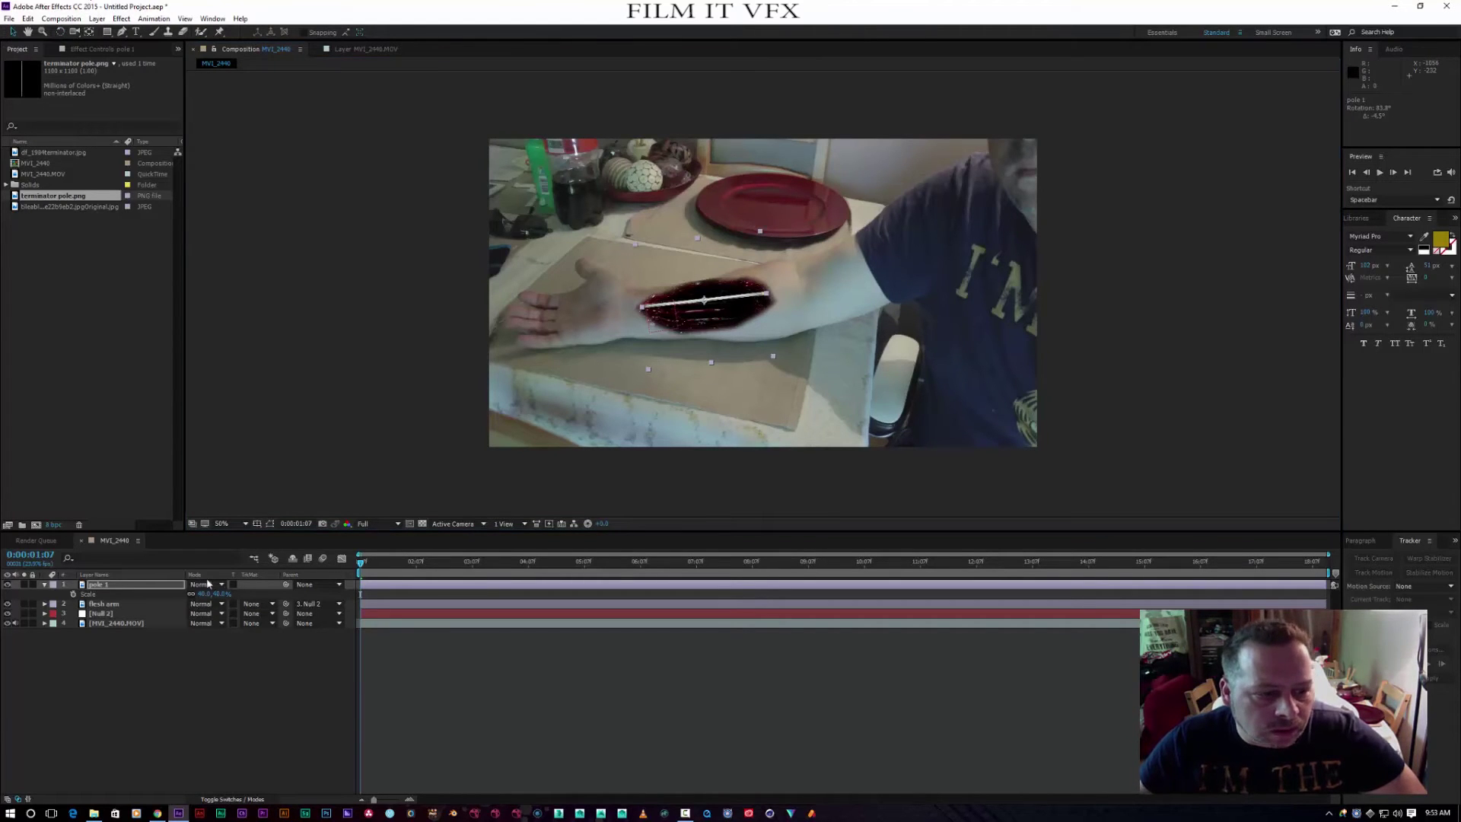
Scale pole 1 down to 25%, reposition it inside the upper part of the wound and fine-tune its rotation
{"action": "left_click_drag", "start_coordinate": [216, 593], "coordinate": [204, 594]}
{"action": "left_click_drag", "start_coordinate": [713, 313], "coordinate": [711, 315]}
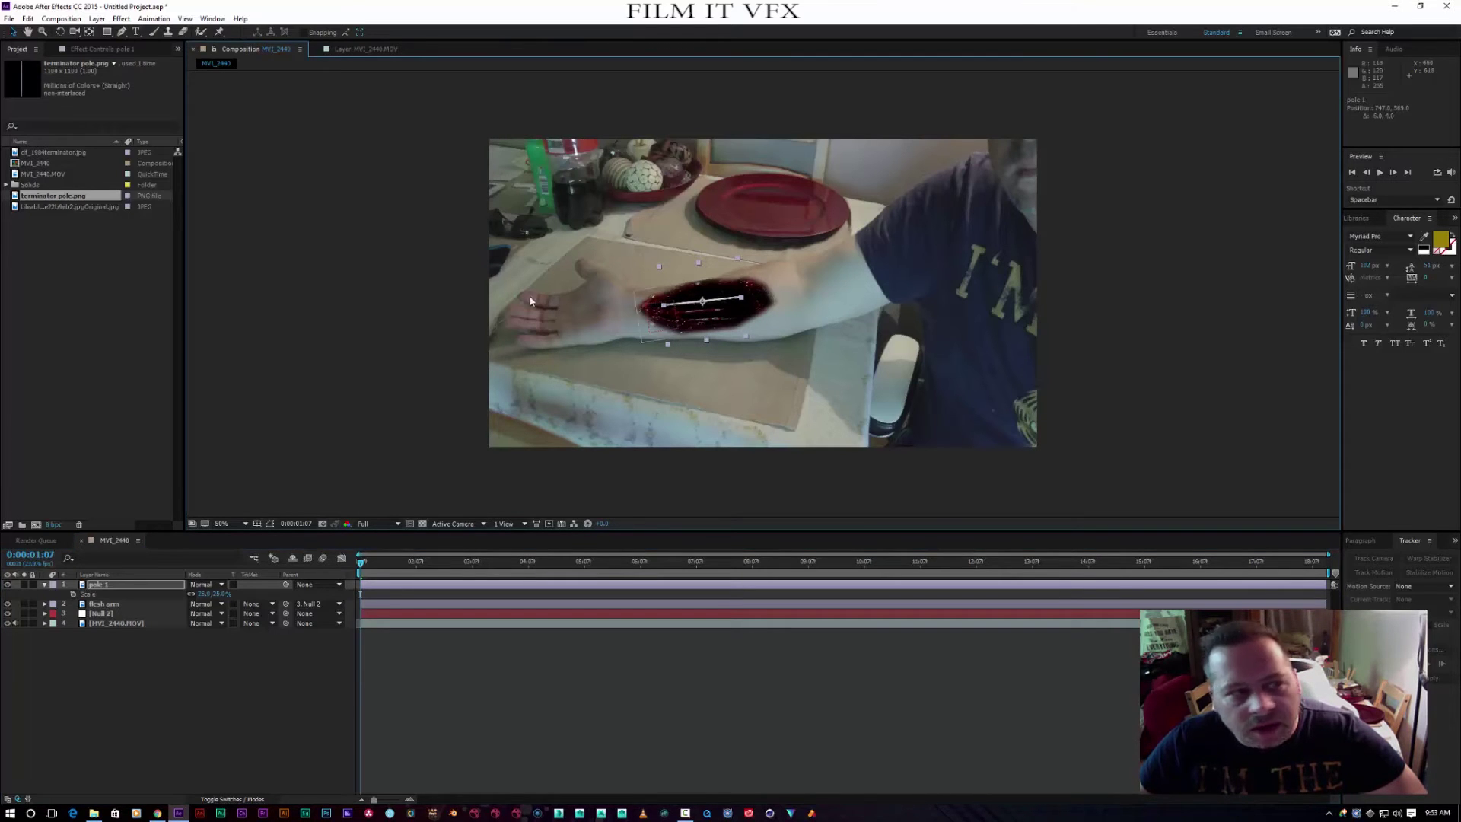
{"action": "left_click", "coordinate": [64, 32]}
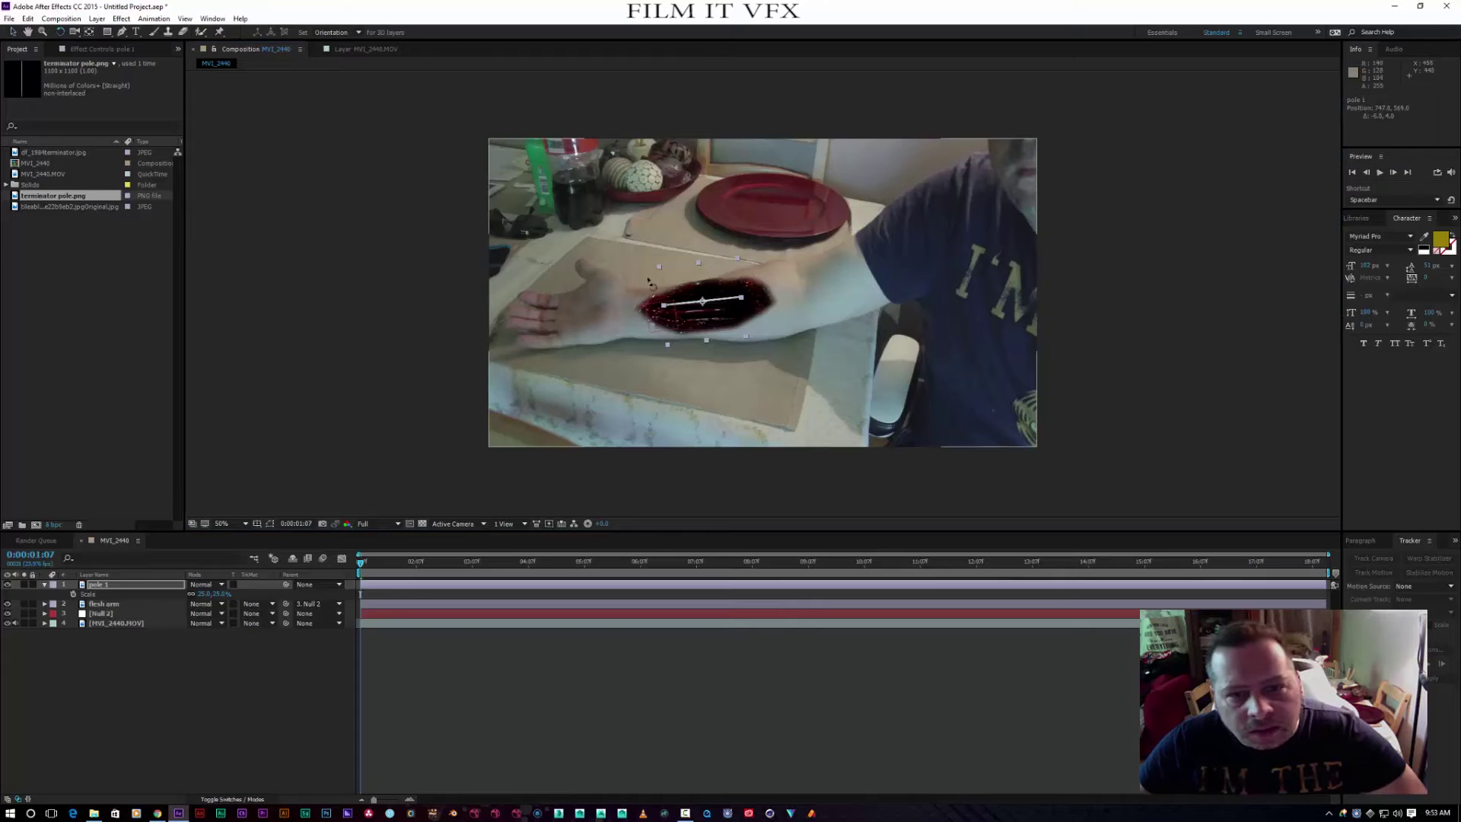
{"action": "left_click_drag", "start_coordinate": [681, 320], "coordinate": [678, 319]}
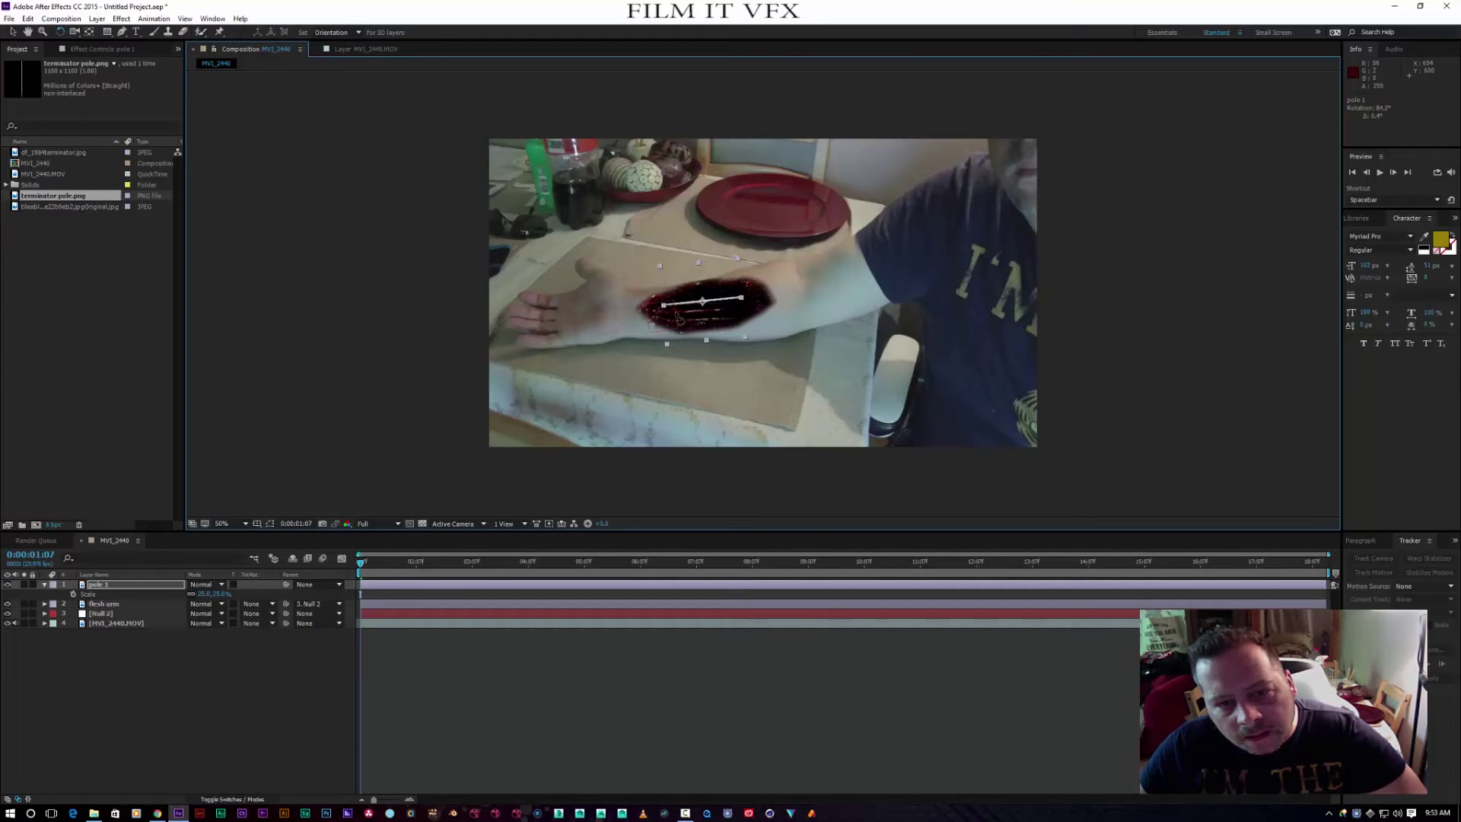
{"action": "left_click", "coordinate": [12, 32]}
Display source names in the layer list and duplicate the pole layer twice
{"action": "left_click", "coordinate": [106, 585]}
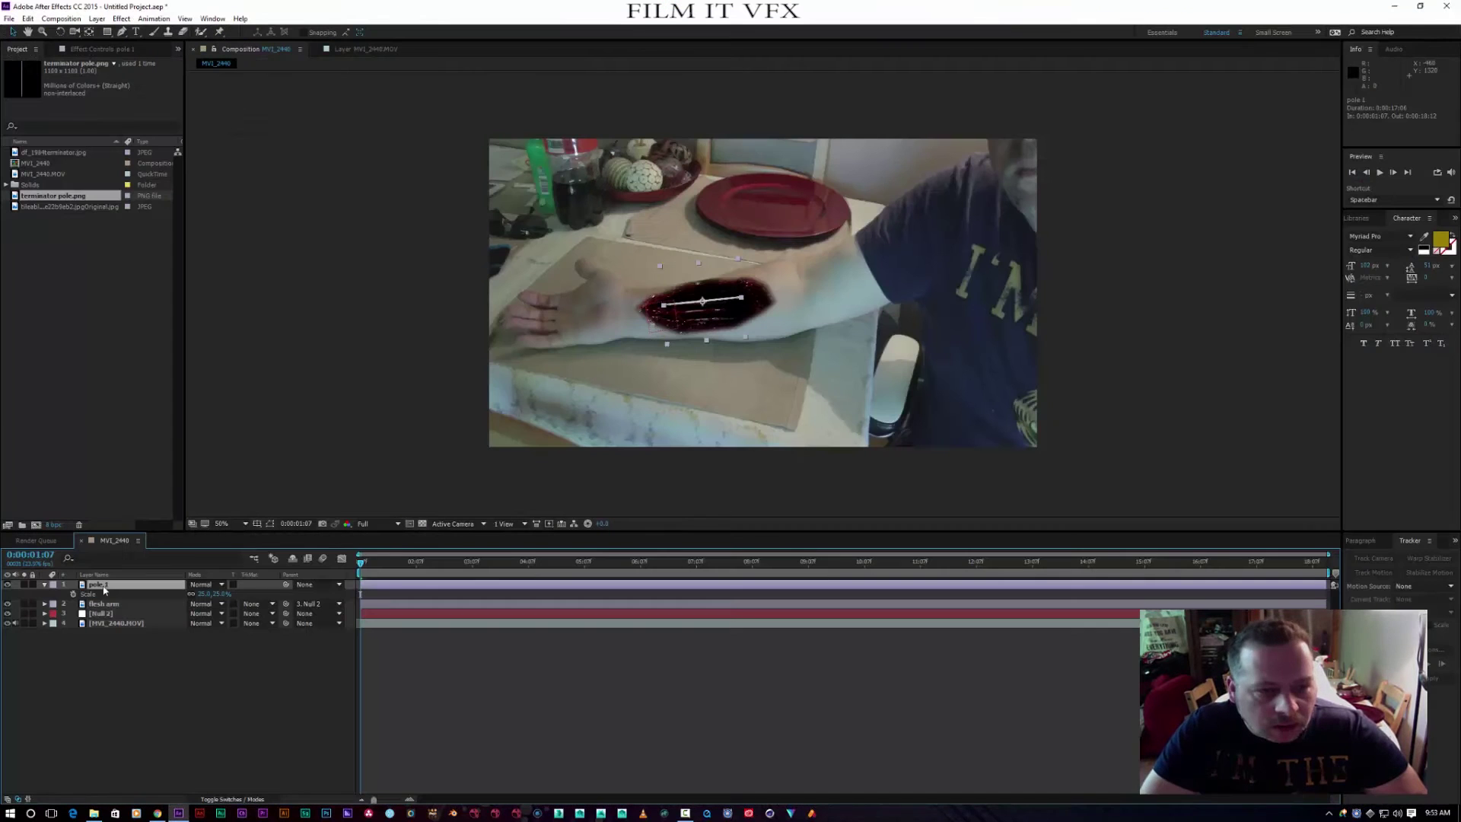
{"action": "left_click", "coordinate": [101, 575]}
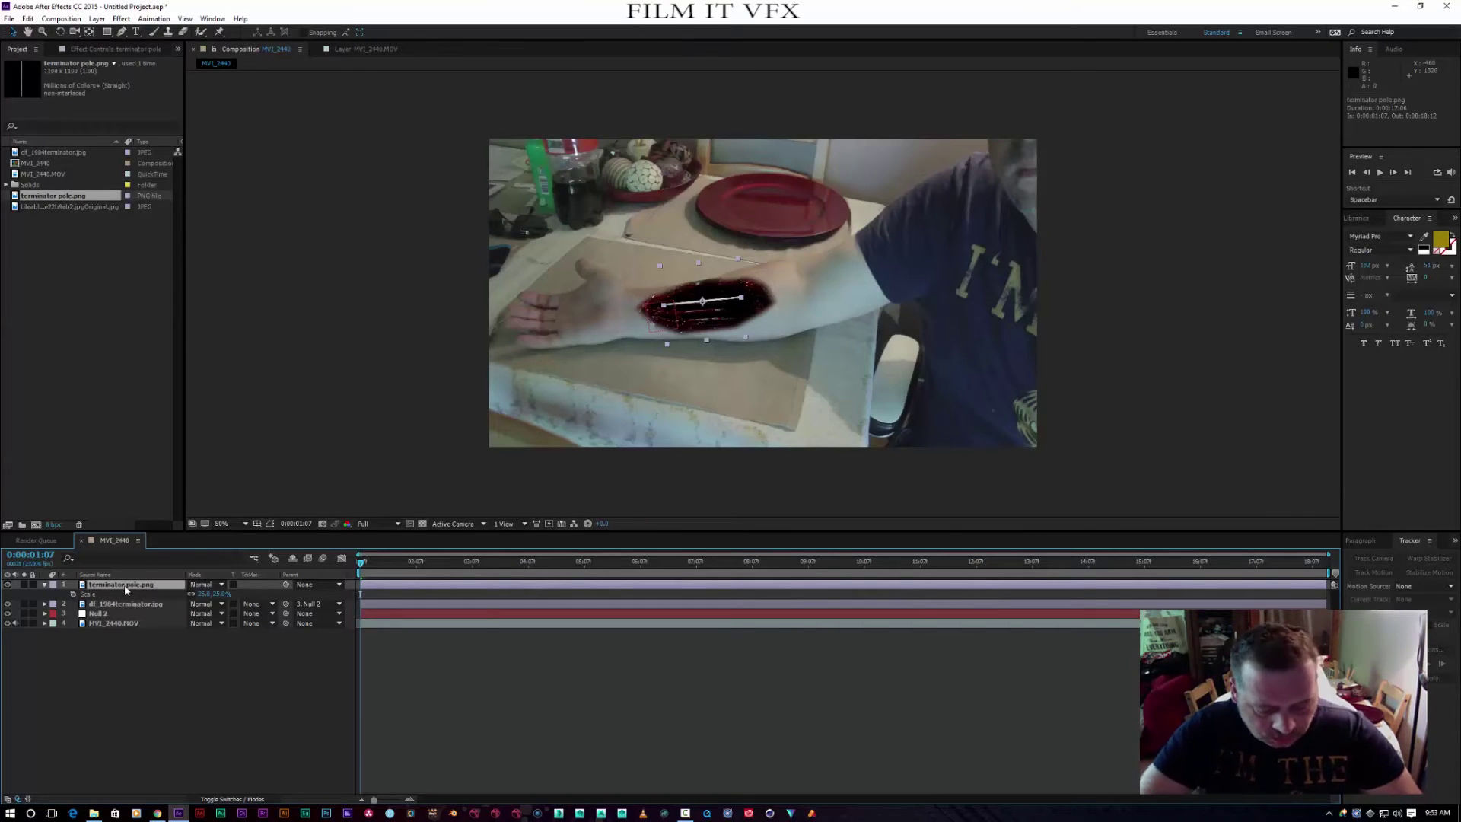
{"action": "key", "text": "ctrl+d"}
{"action": "key", "text": "ctrl+d"}
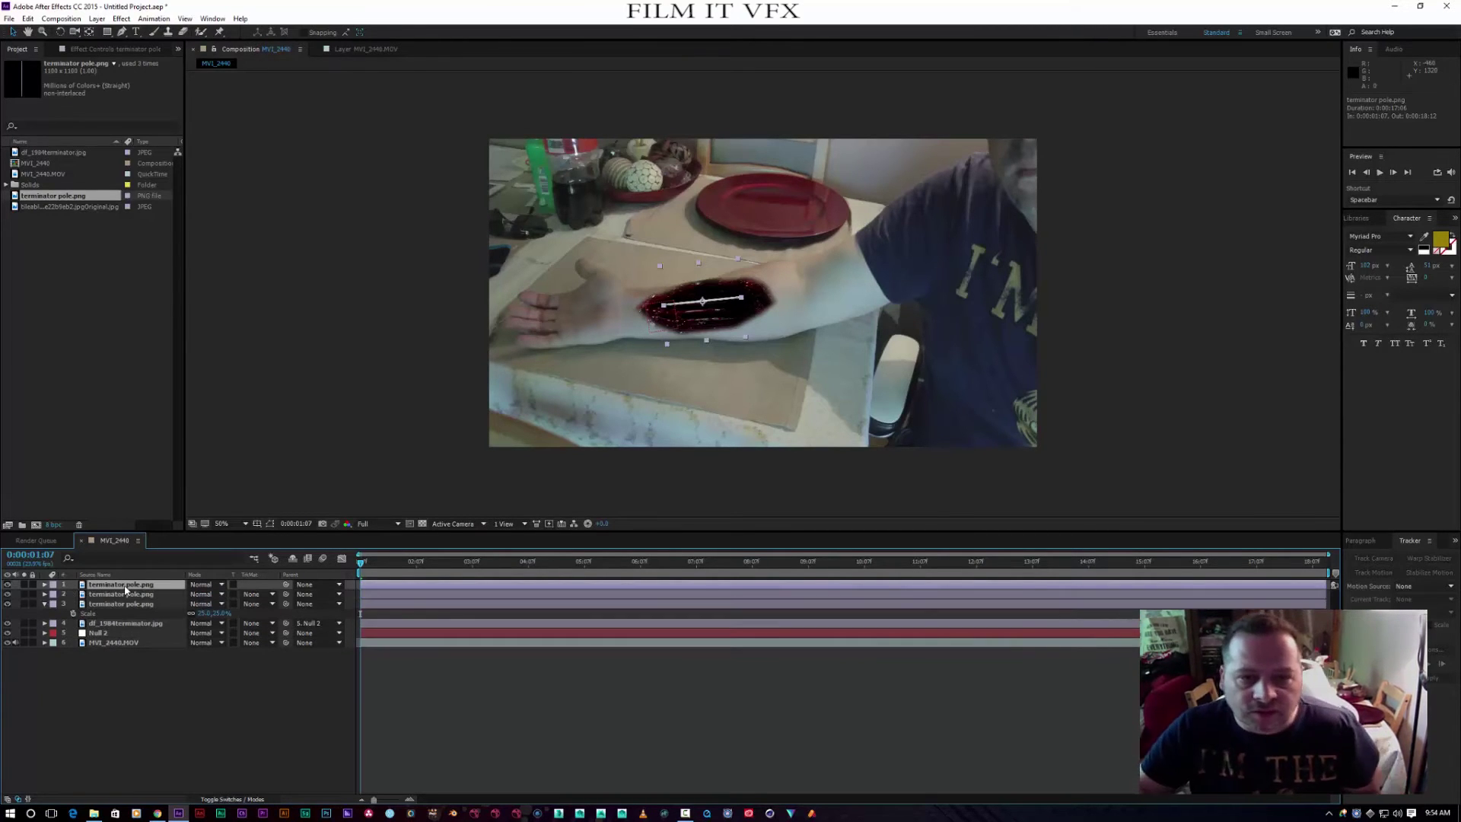
Move one pole copy to the middle of the wound and another to its lower part, parallel to the upper pole
{"action": "left_click_drag", "start_coordinate": [702, 301], "coordinate": [702, 309]}
{"action": "key", "text": "Return"}
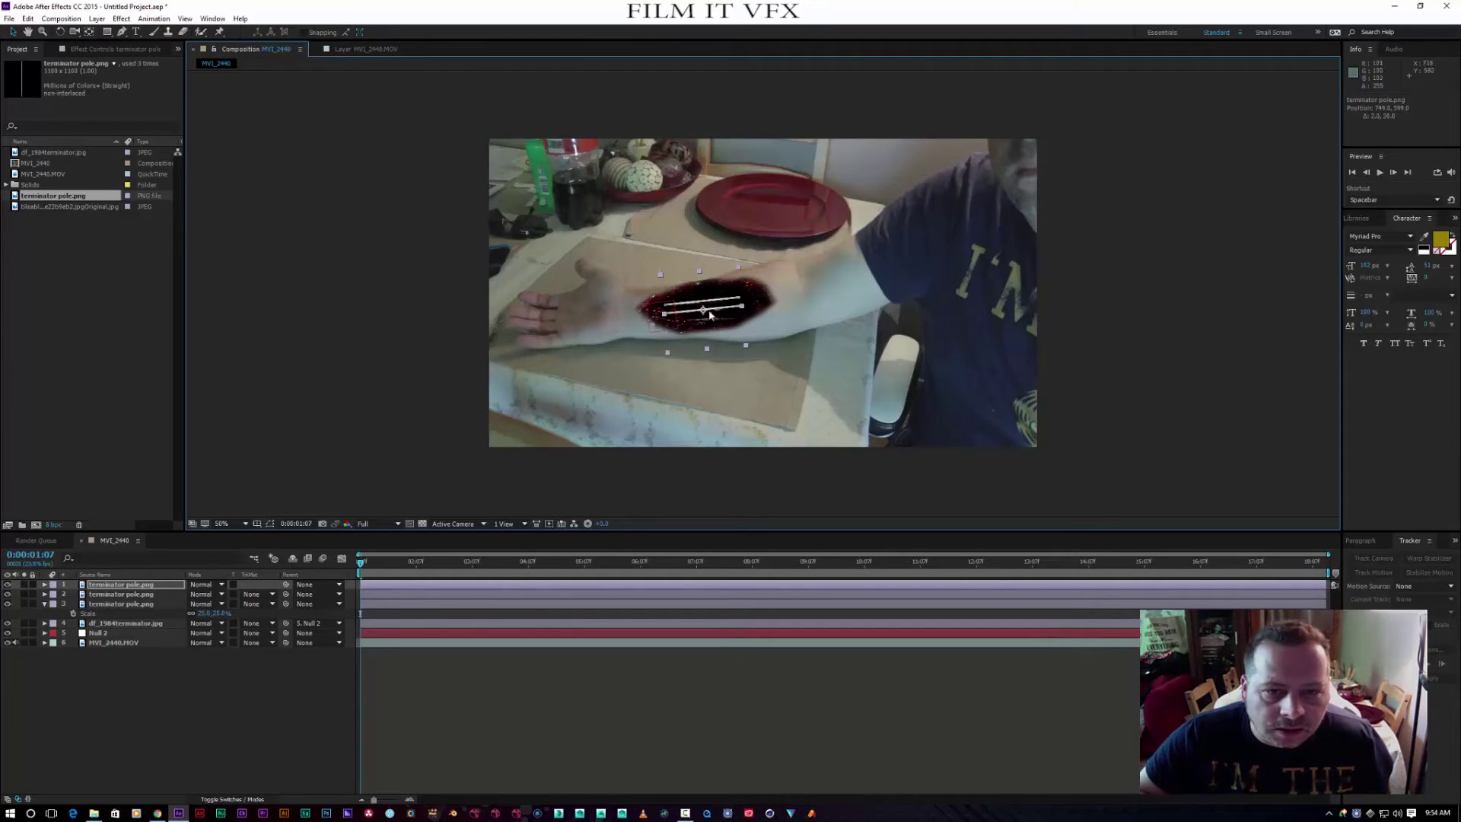
{"action": "left_click", "coordinate": [136, 605]}
{"action": "left_click_drag", "start_coordinate": [703, 302], "coordinate": [704, 320]}
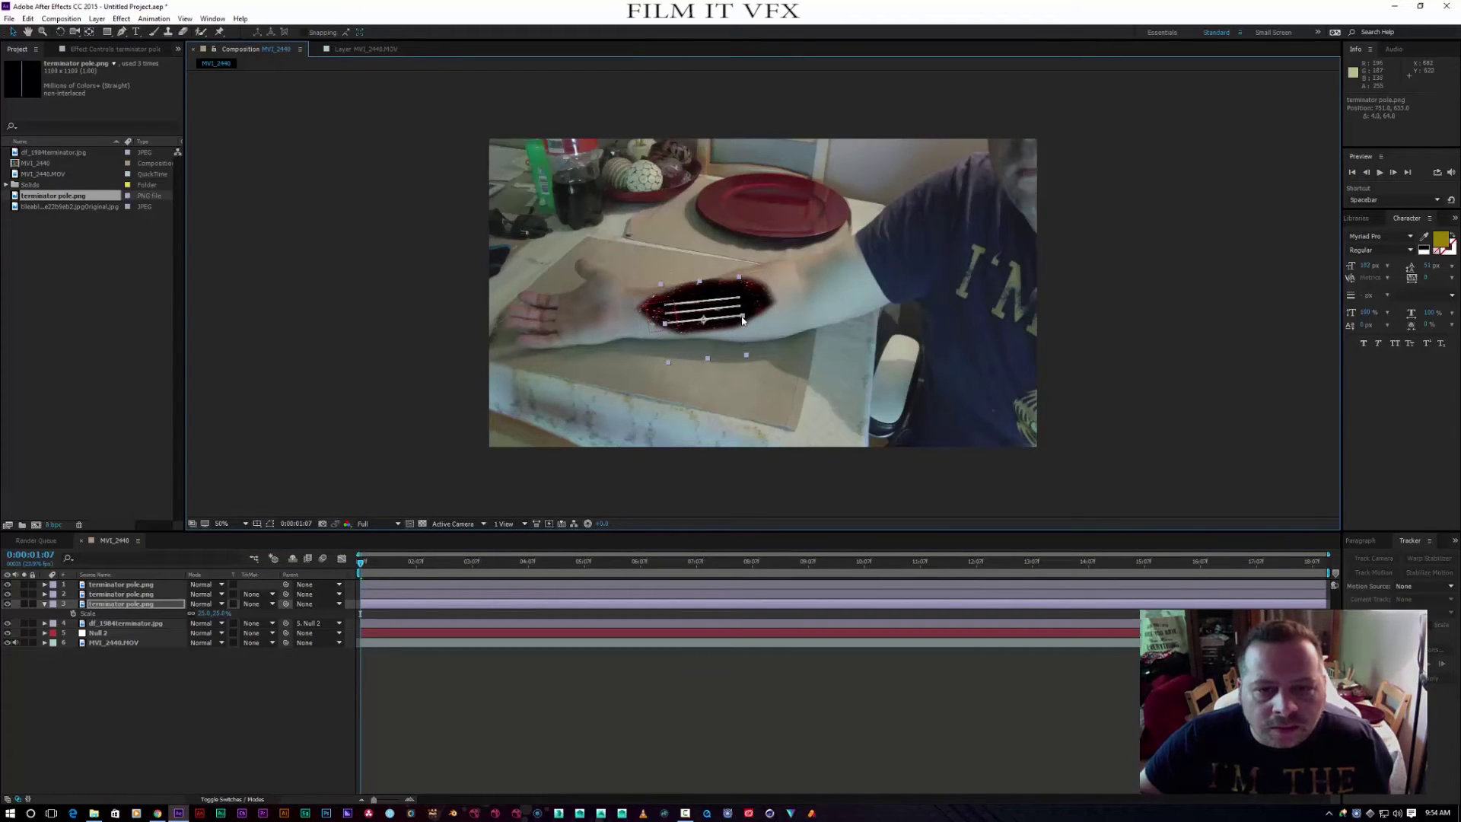
Shorten the lowest pole to about 20% lengthwise scale and the middle pole slightly, so both fit inside the wound
{"action": "left_click_drag", "start_coordinate": [740, 320], "coordinate": [731, 308]}
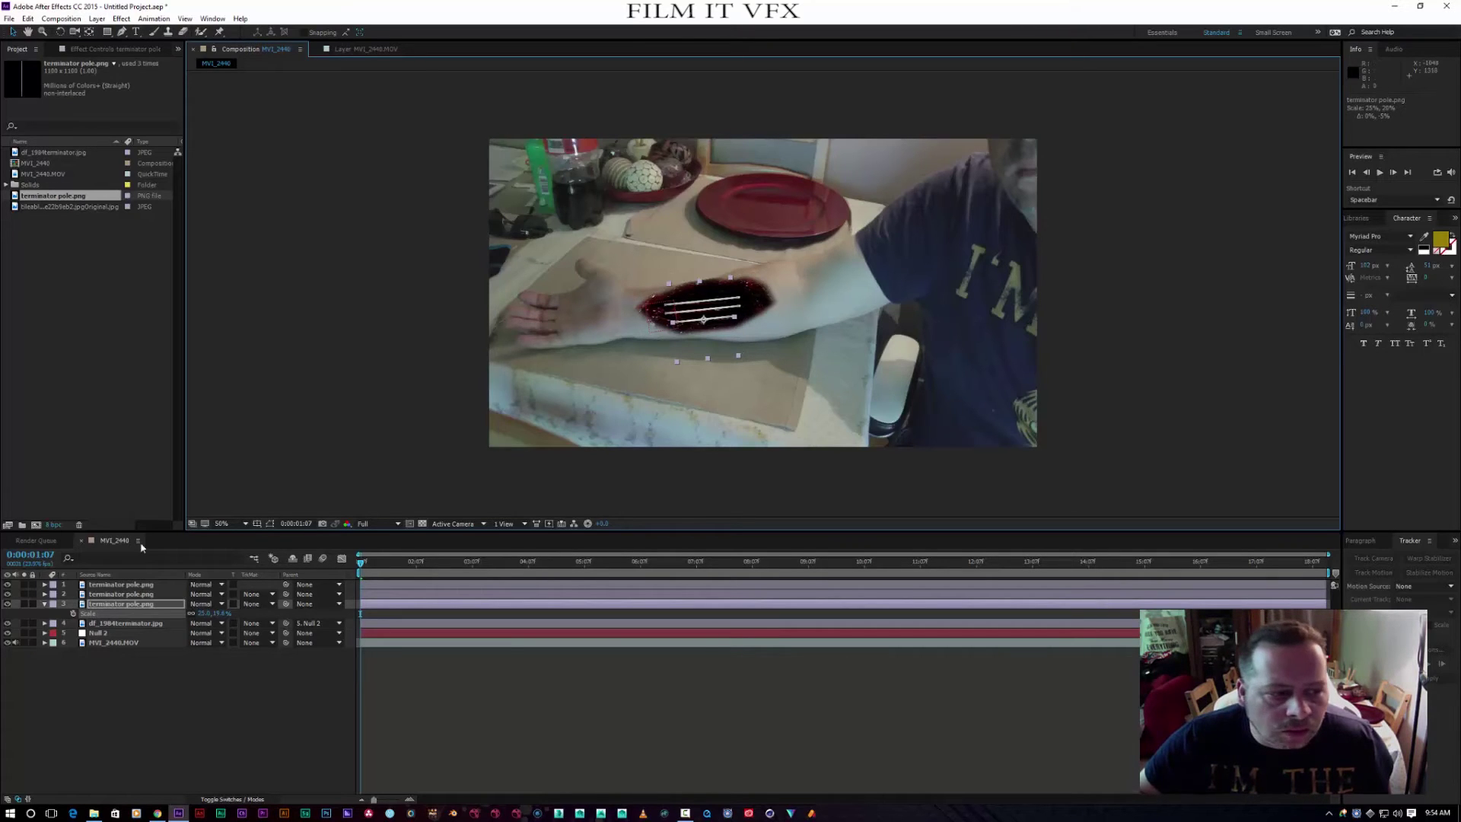
{"action": "left_click", "coordinate": [141, 595]}
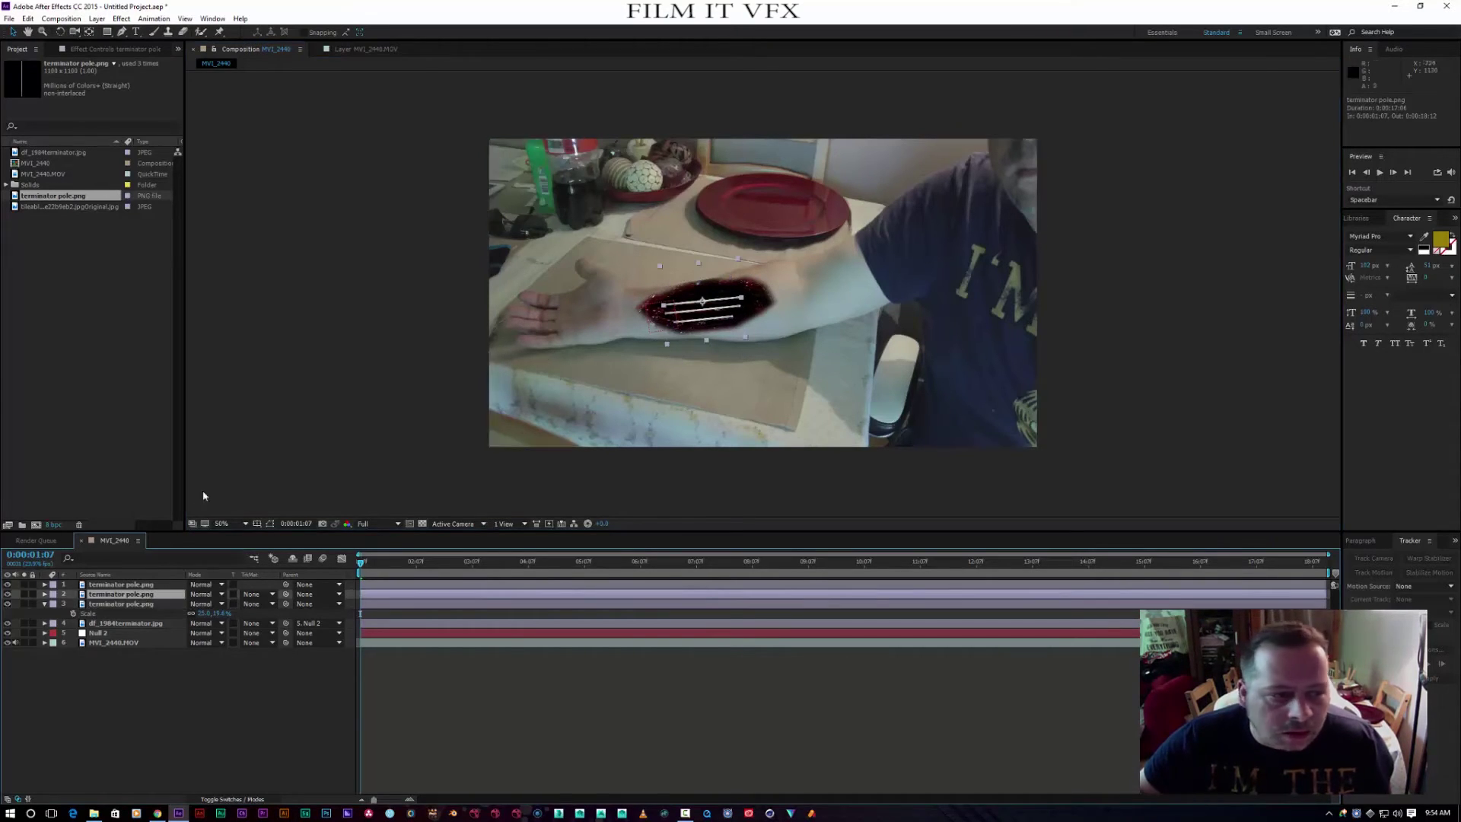
{"action": "left_click", "coordinate": [142, 584]}
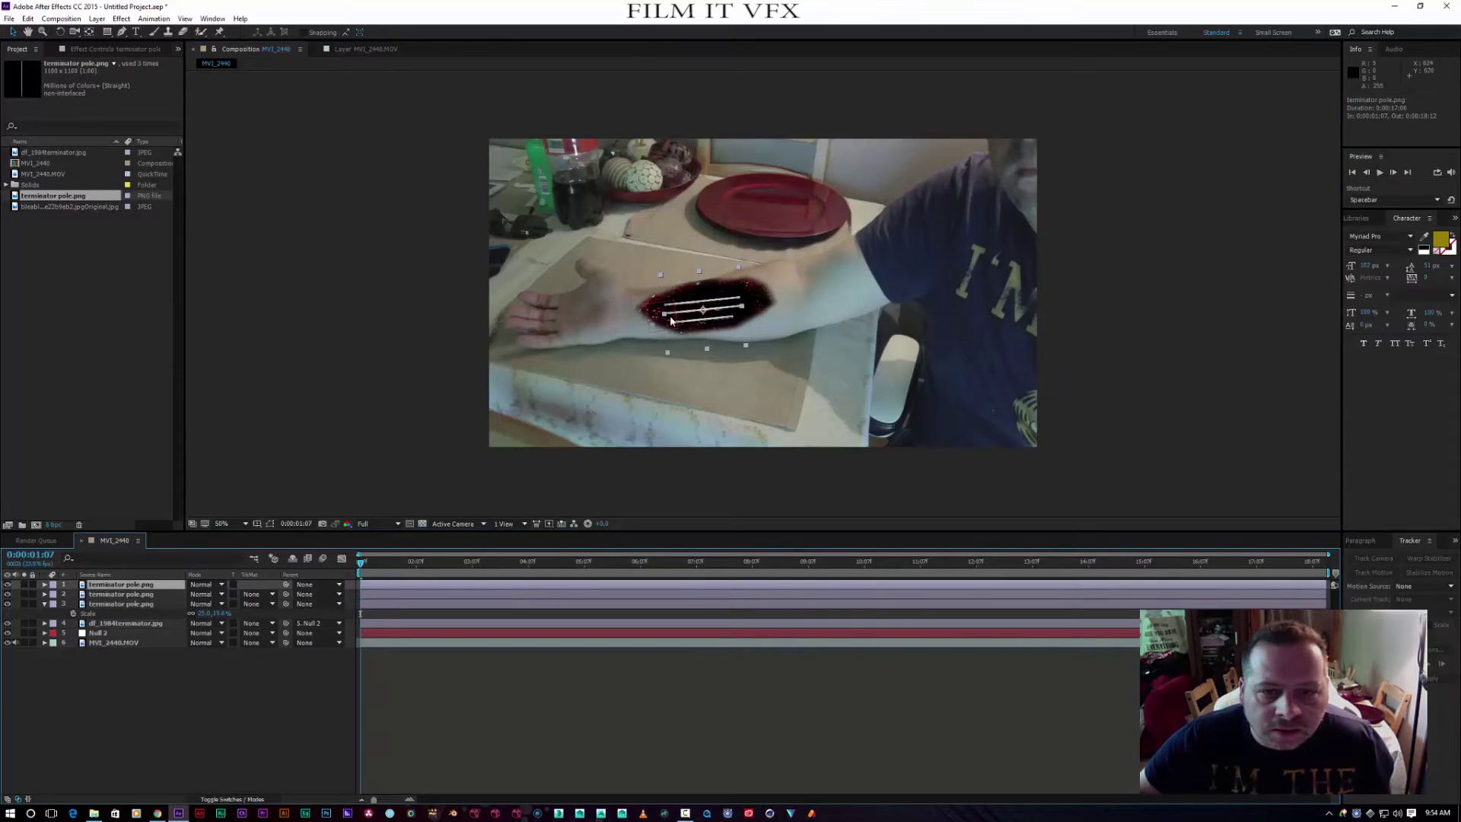
{"action": "left_click_drag", "start_coordinate": [741, 310], "coordinate": [735, 308]}
{"action": "left_click", "coordinate": [368, 380]}
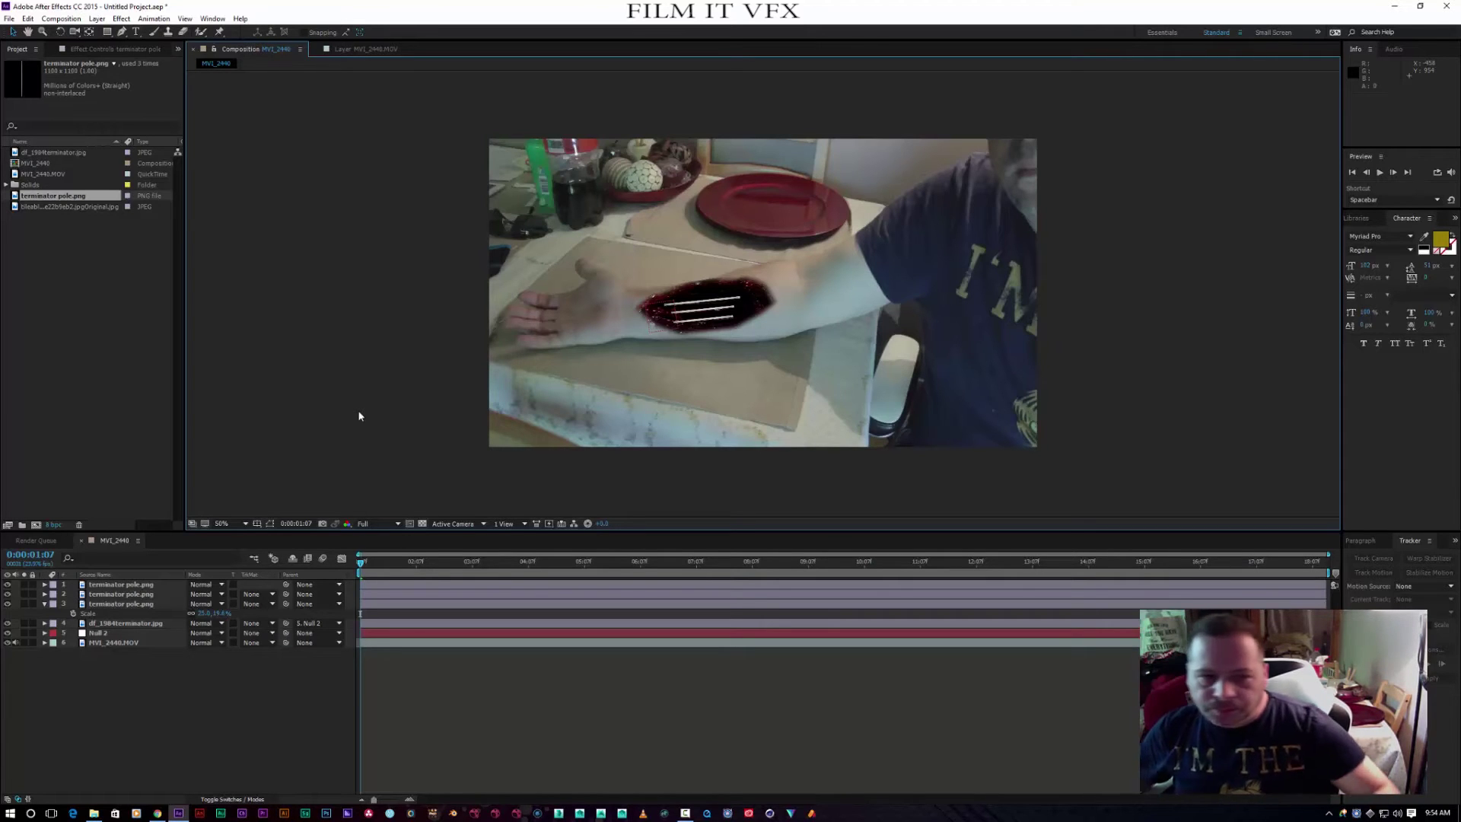
{"action": "left_click", "coordinate": [111, 585]}
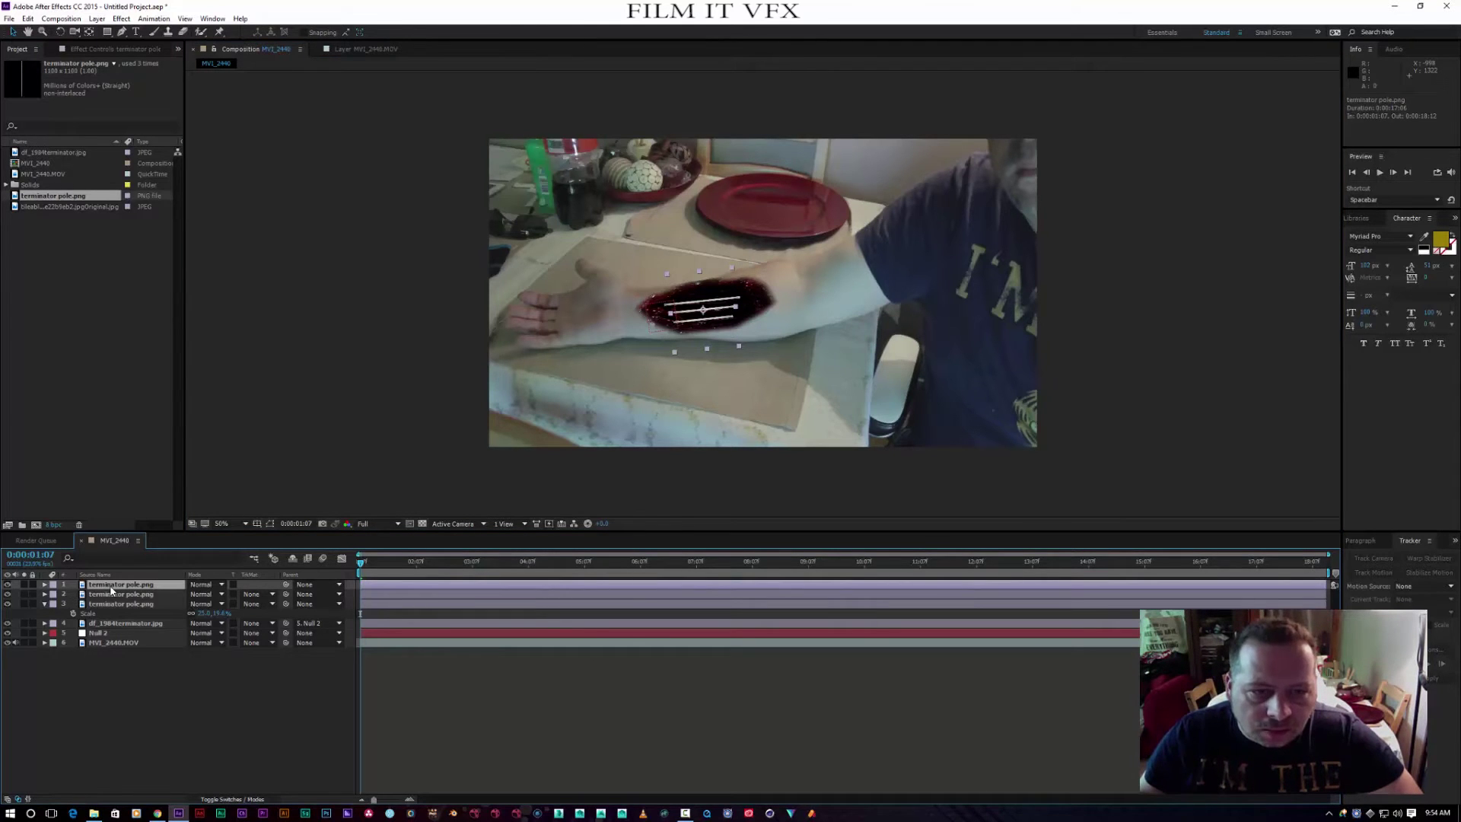
Rename the layer of the middle pole as "middle pole"
{"action": "right_click", "coordinate": [111, 589]}
{"action": "key", "text": "Escape"}
{"action": "key", "text": "Return"}
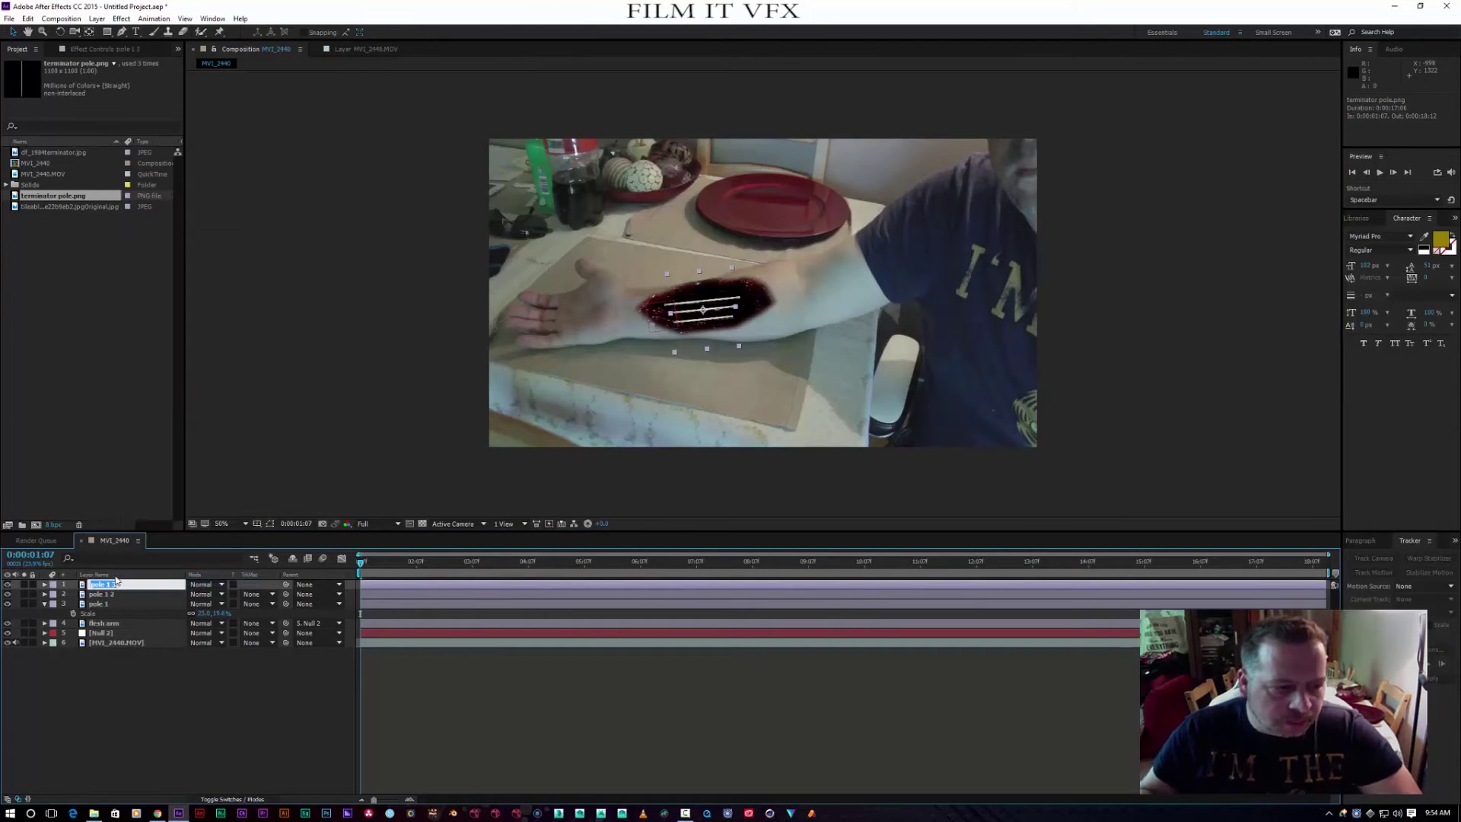
{"action": "type", "text": "middle"}
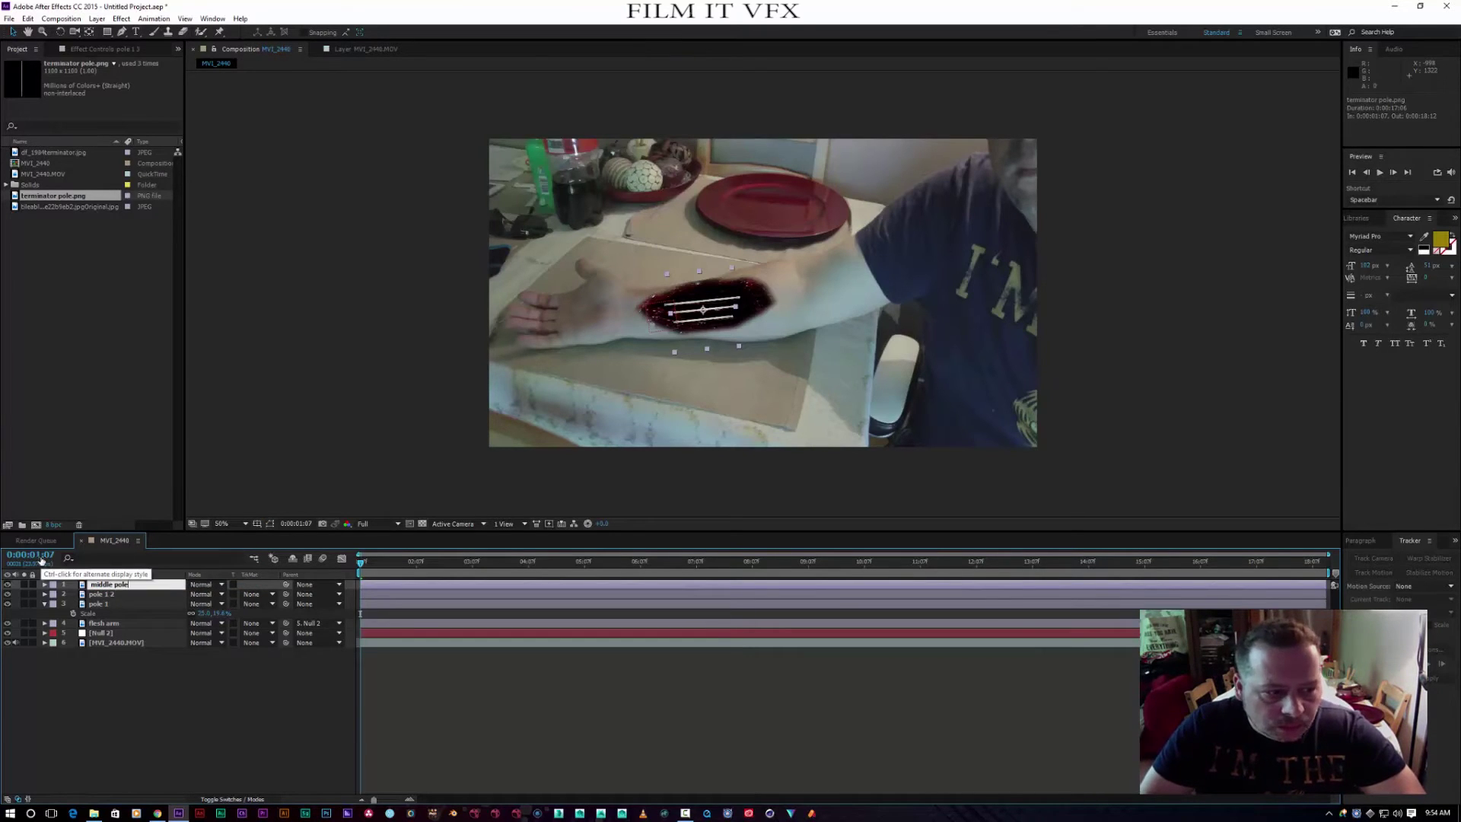
{"action": "key", "text": "Return"}
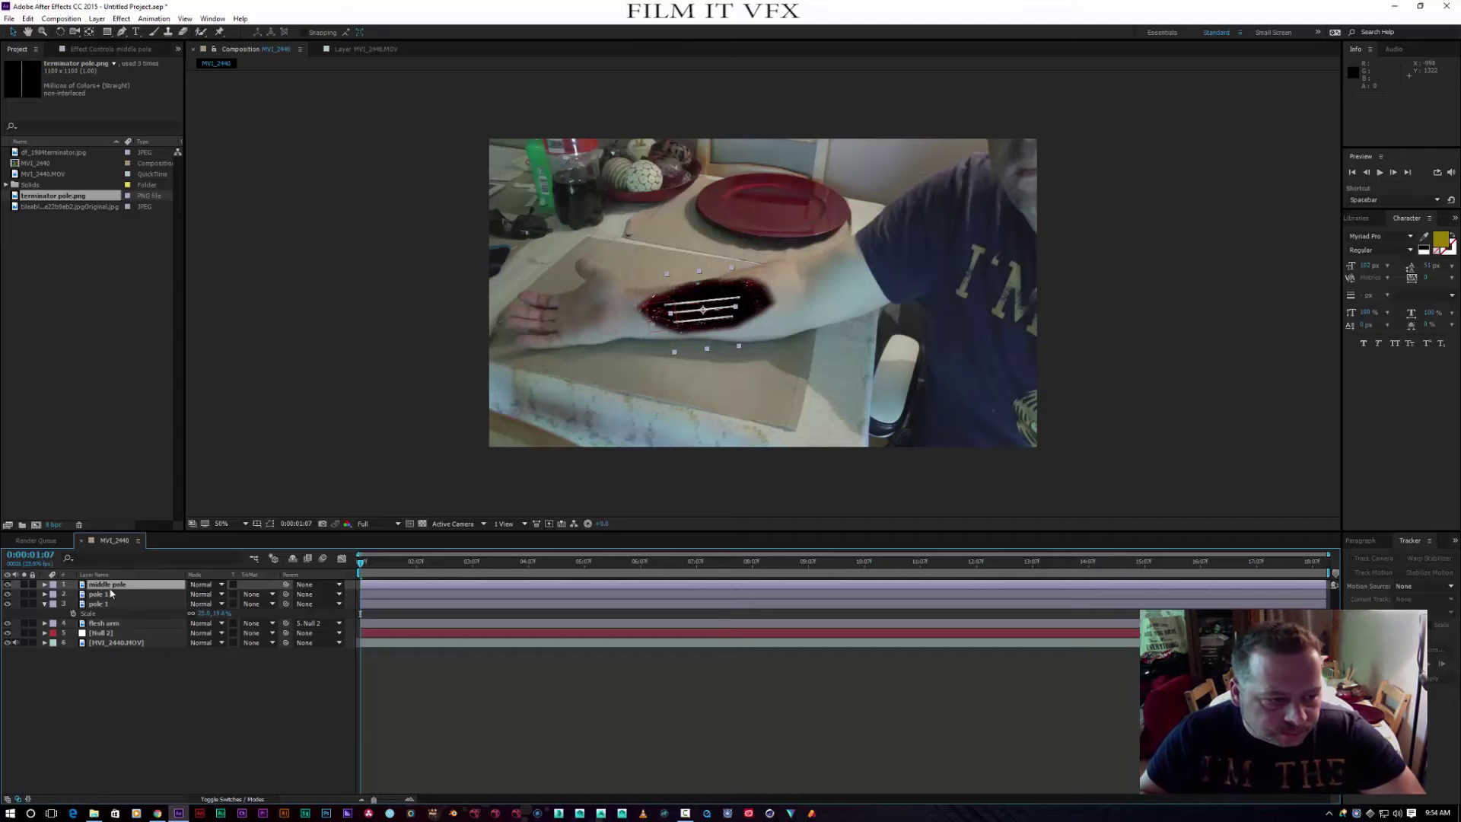
Rename the layer of the upper pole, pole 1 2, as "top pole"
{"action": "left_click", "coordinate": [112, 594]}
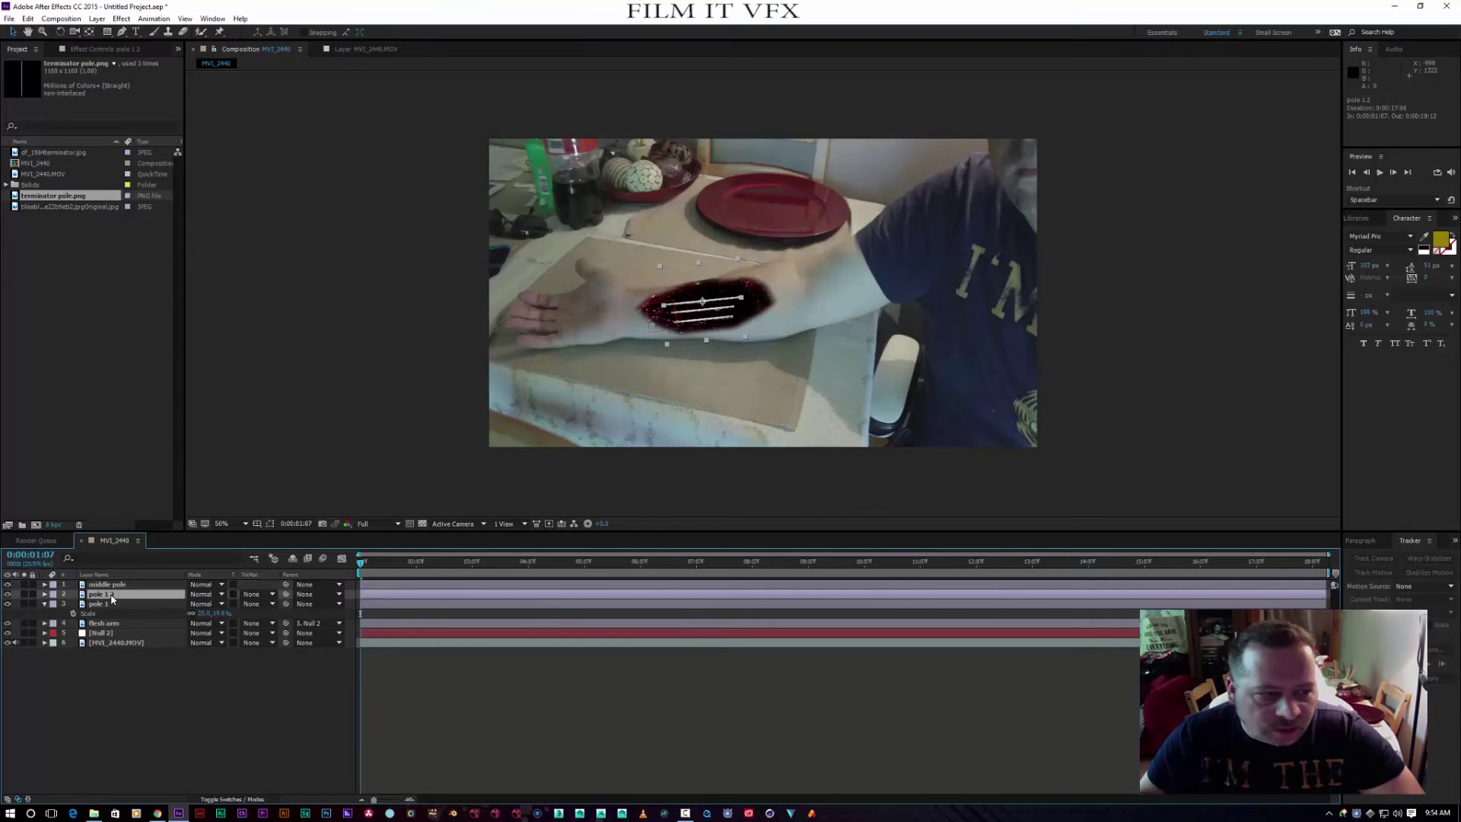
{"action": "right_click", "coordinate": [111, 598]}
{"action": "left_click", "coordinate": [131, 588]}
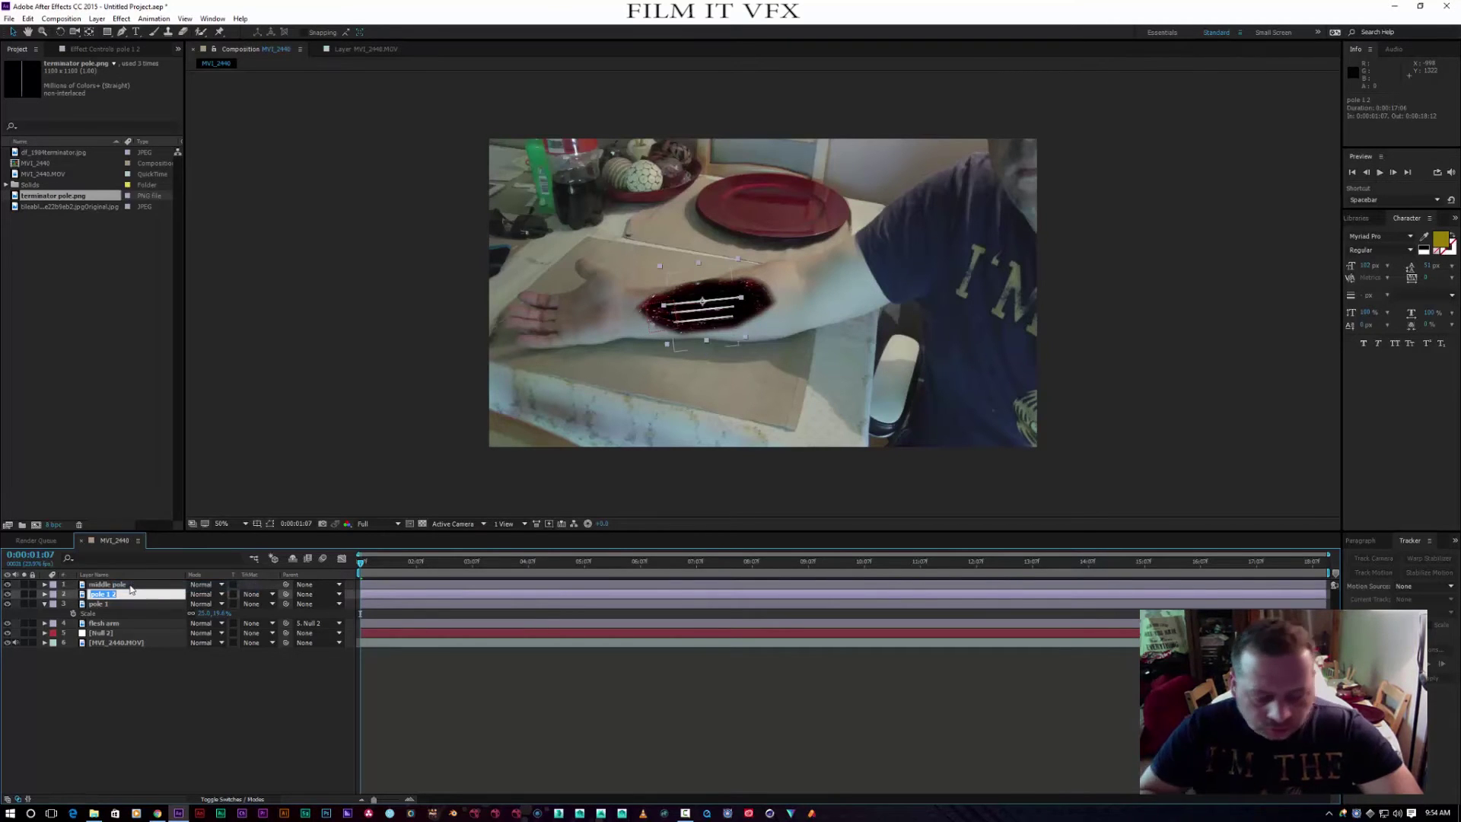
{"action": "type", "text": "top"}
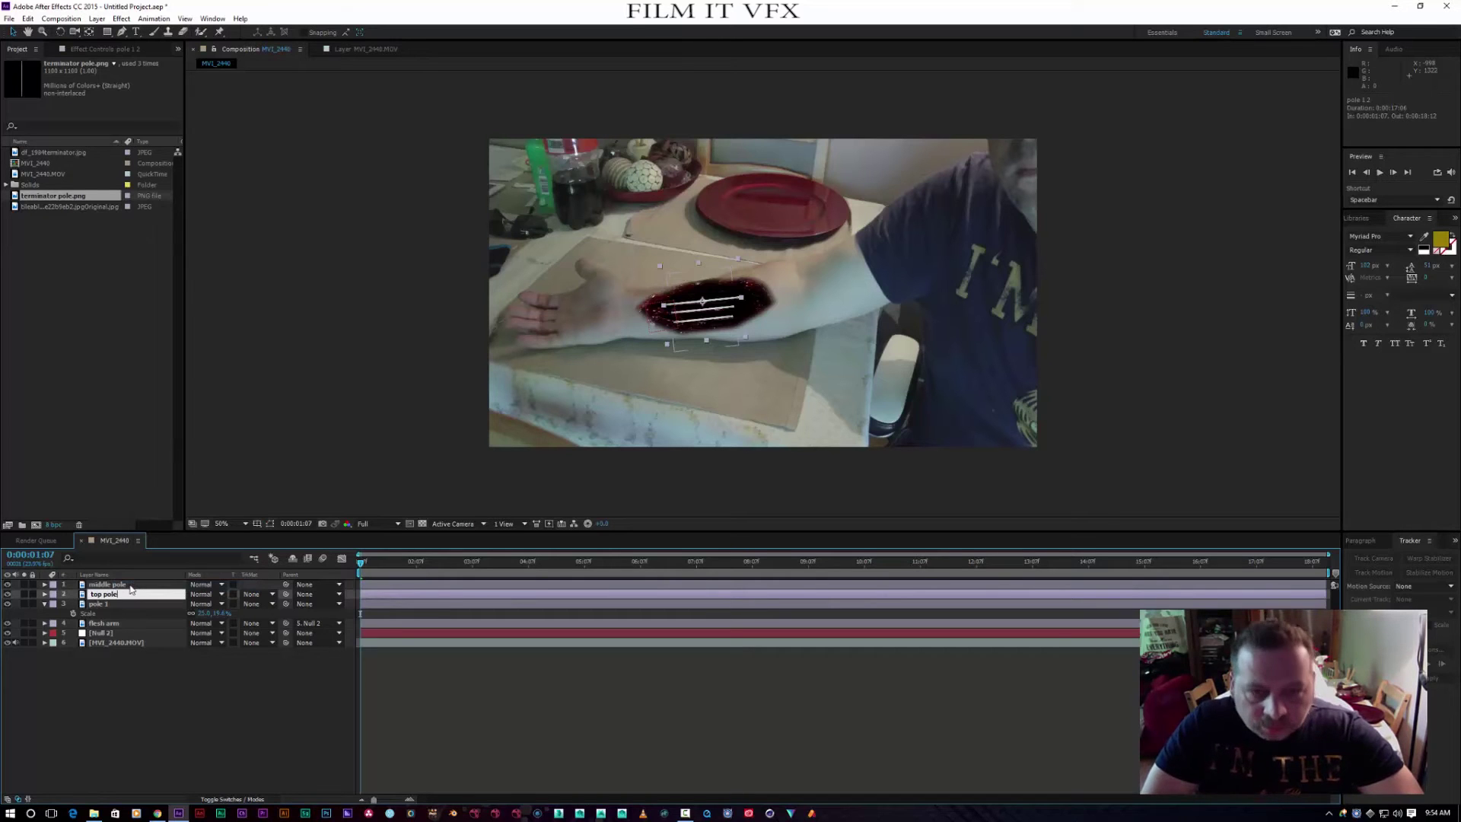
{"action": "key", "text": "Return"}
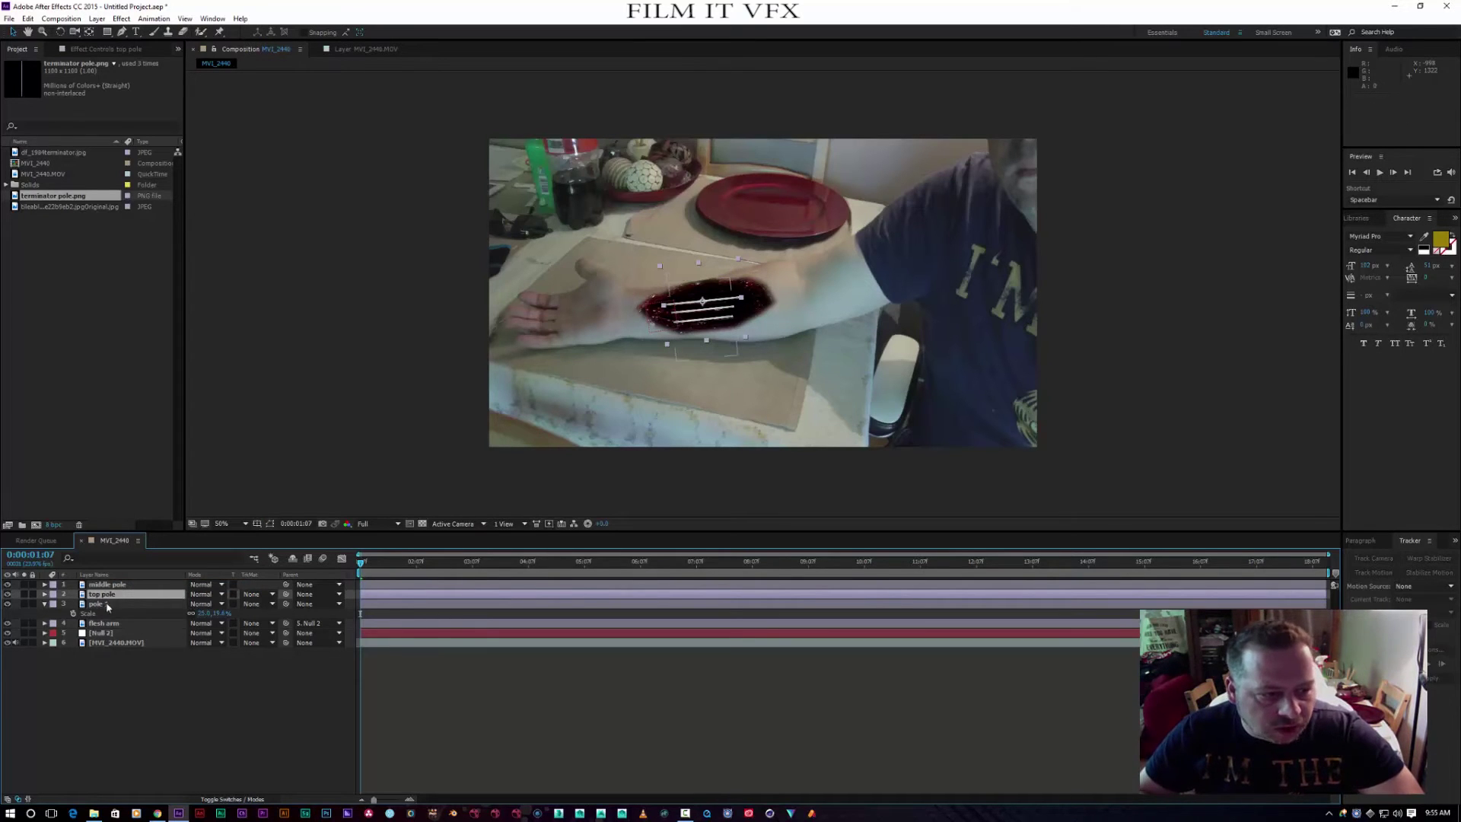
Rename the layer of the lowest pole, pole 1, as "bottom pole"
{"action": "left_click", "coordinate": [111, 604]}
{"action": "right_click", "coordinate": [108, 605]}
{"action": "left_click", "coordinate": [135, 594]}
{"action": "type", "text": "bottom"}
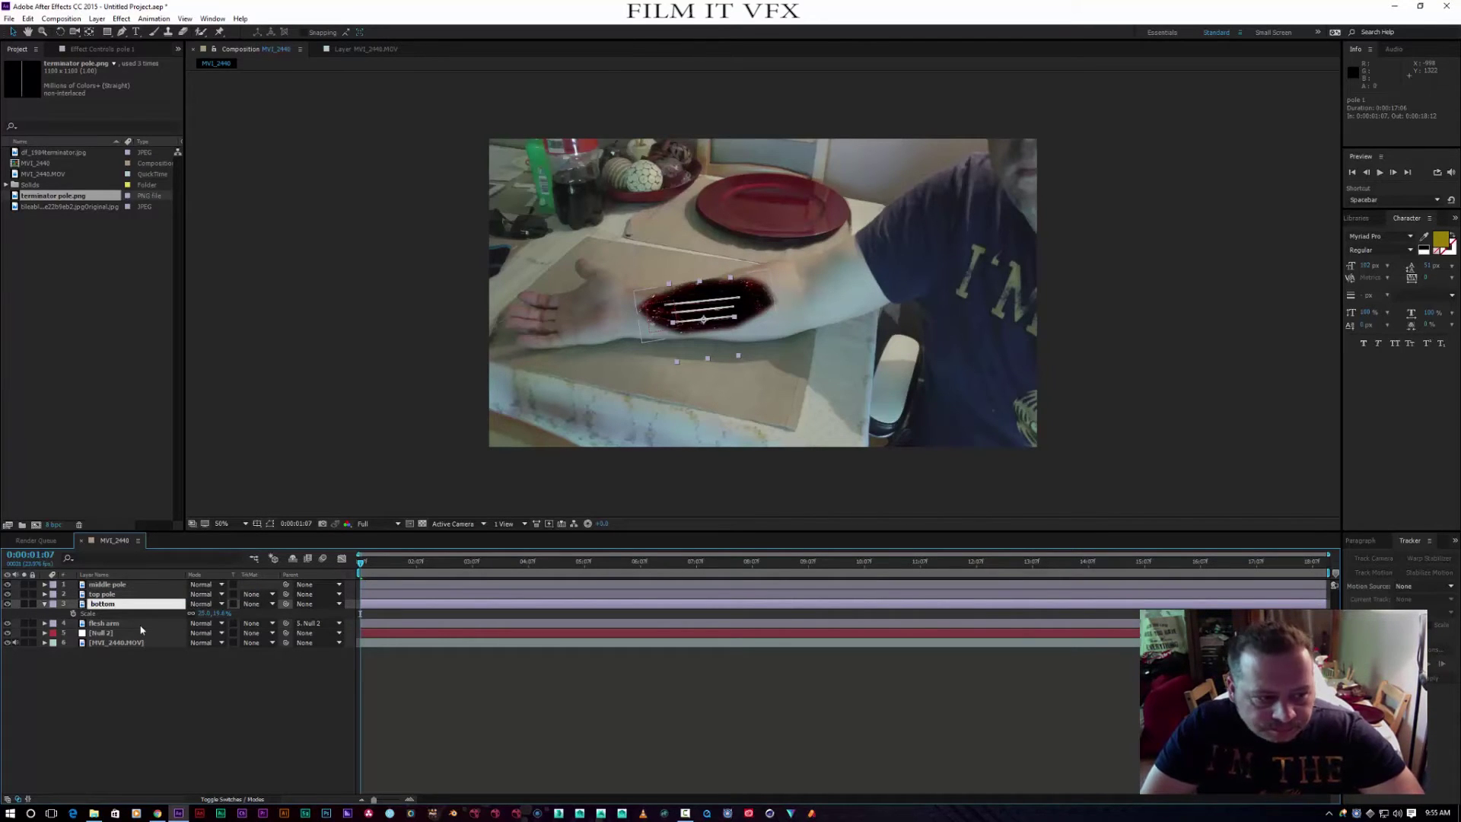
{"action": "type", "text": " pole"}
{"action": "key", "text": "Return"}
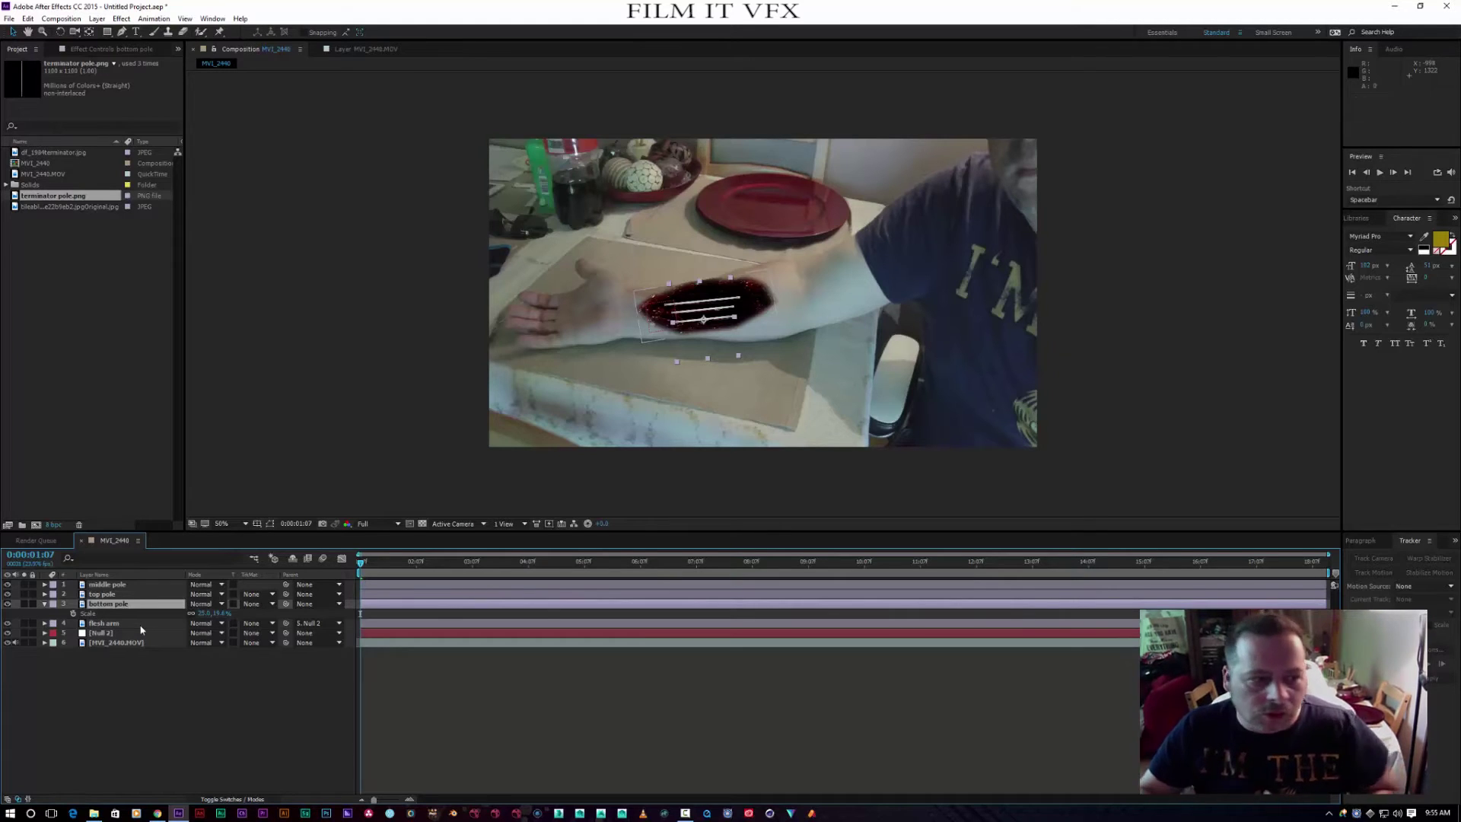
Parent the middle, top and bottom pole layers to Null 2 so they follow the tracked arm
{"action": "left_click", "coordinate": [115, 585]}
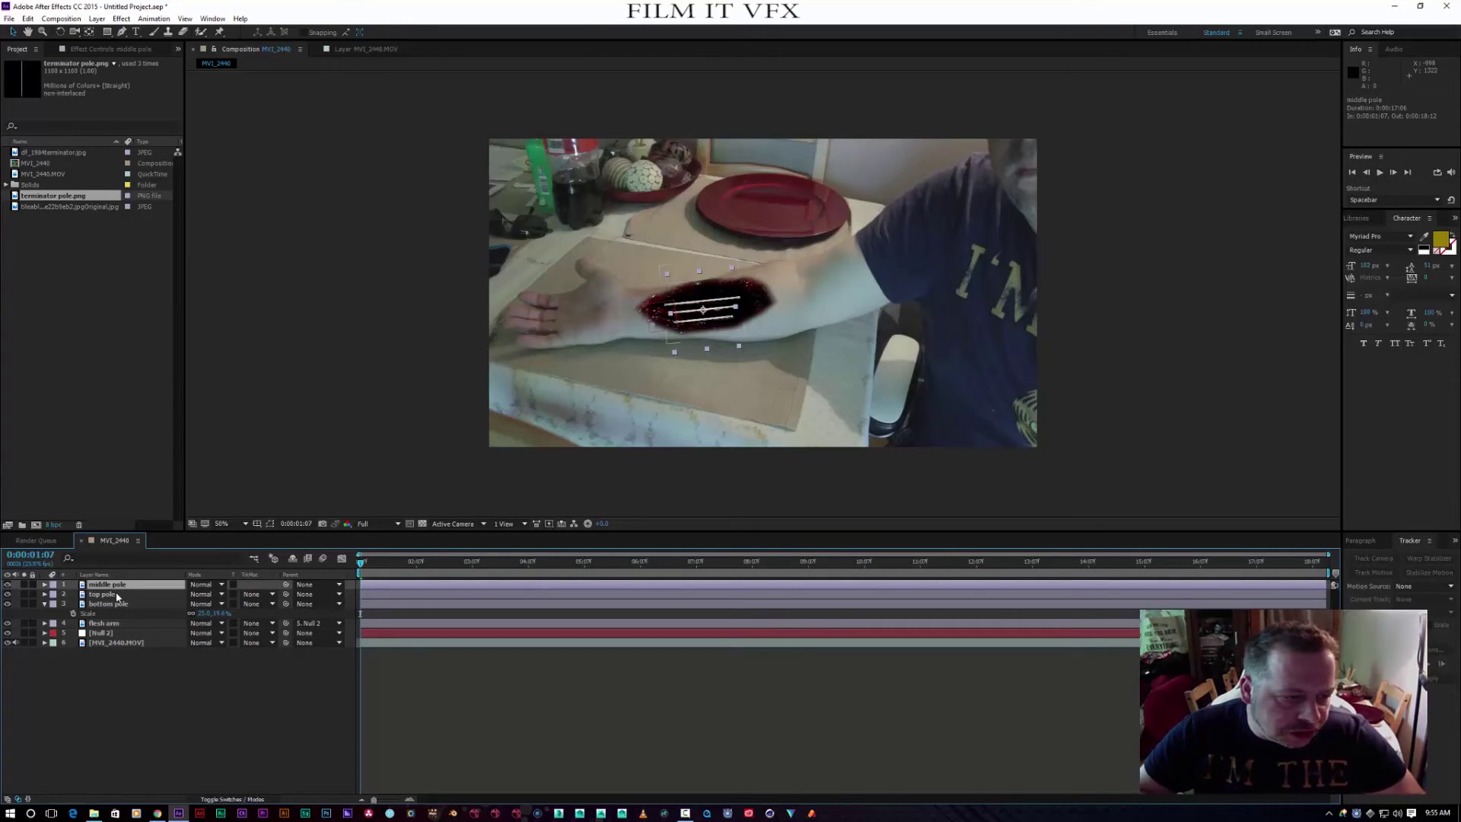
{"action": "left_click", "coordinate": [118, 594], "text": "ctrl"}
{"action": "left_click", "coordinate": [111, 605], "text": "ctrl"}
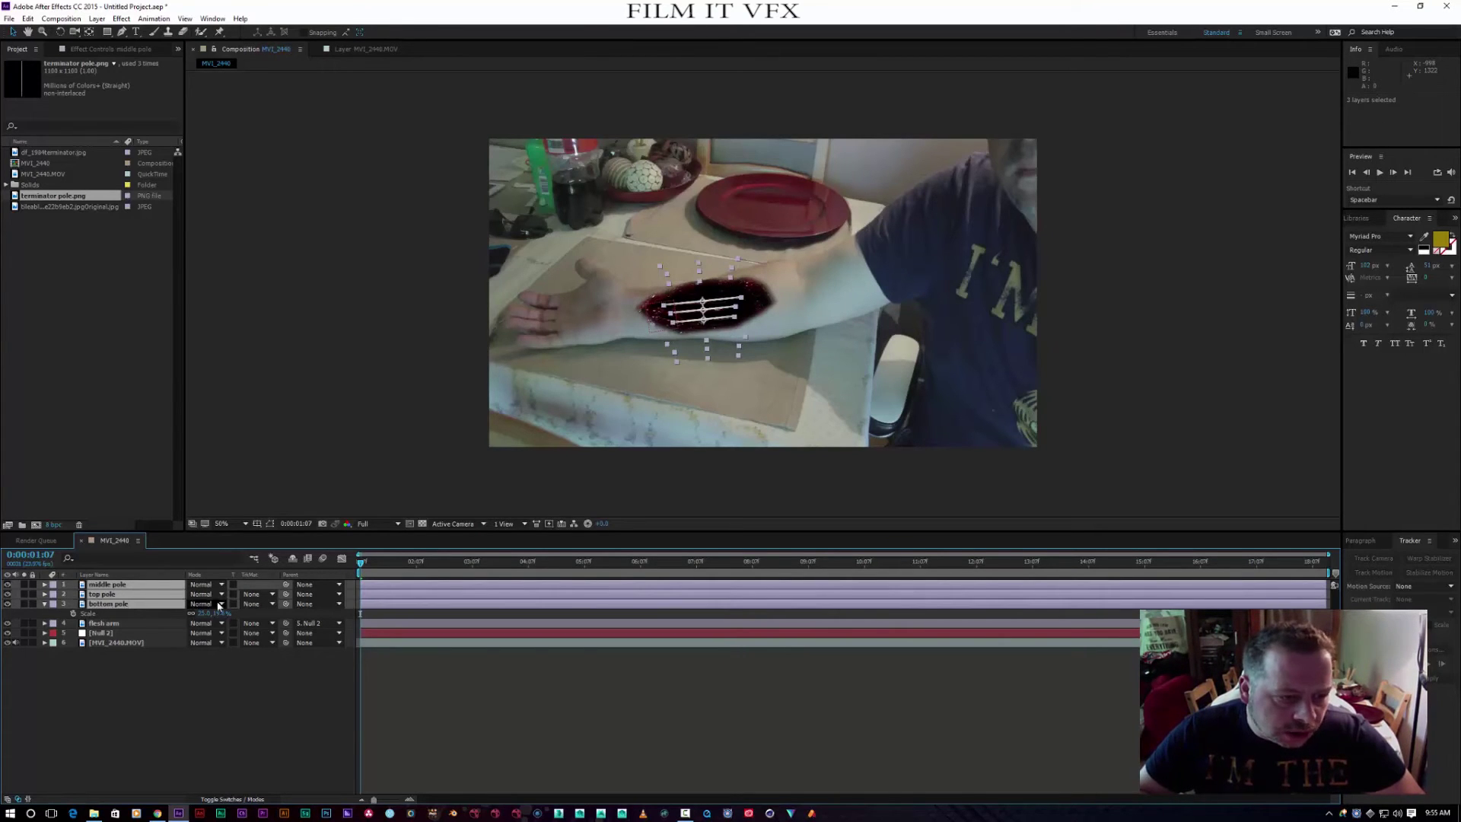
{"action": "left_click_drag", "start_coordinate": [284, 584], "coordinate": [103, 637]}
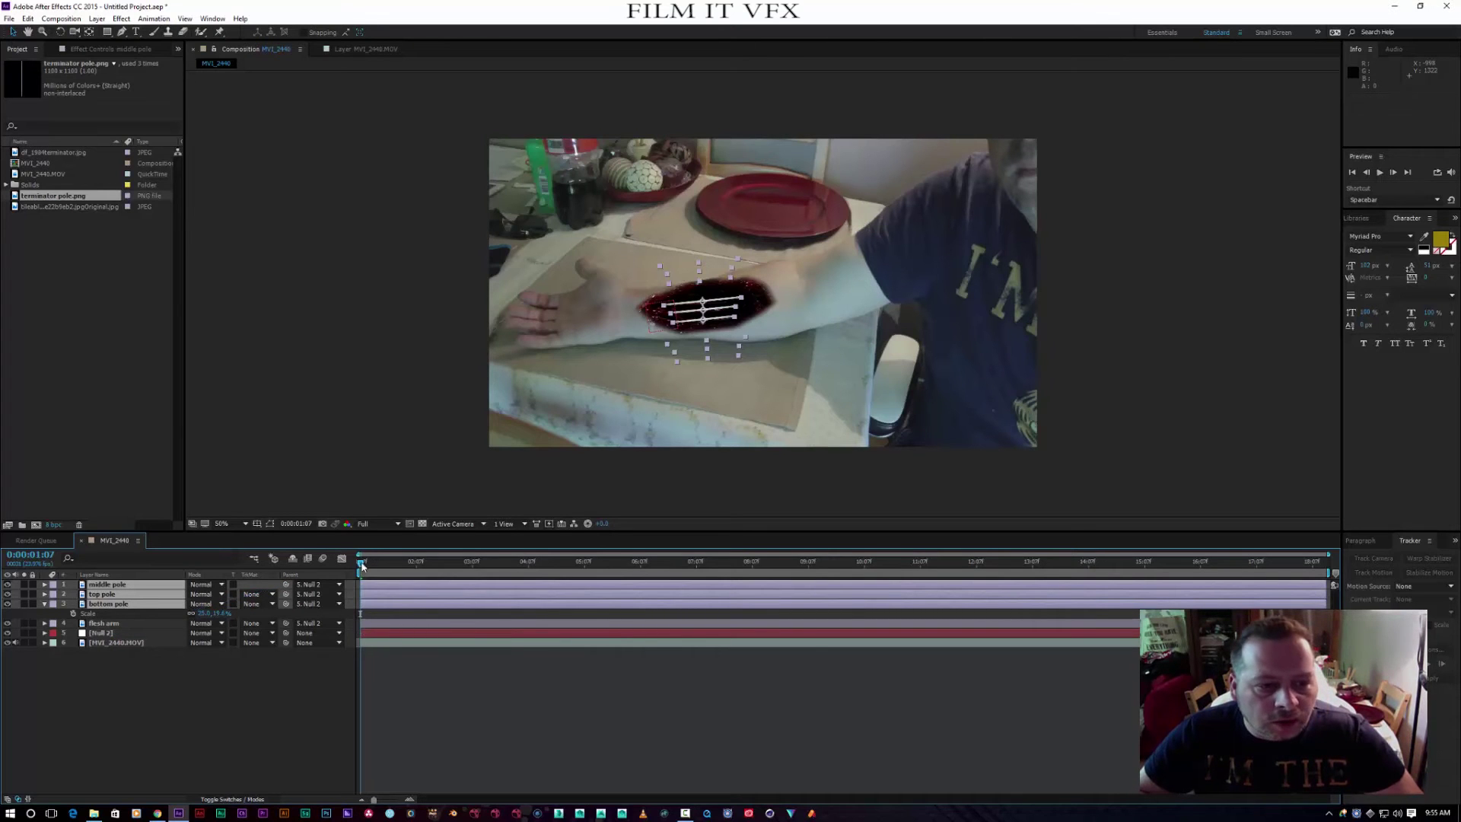
{"action": "mouse_move", "coordinate": [364, 567]}
{"action": "left_mouse_down"}
{"action": "mouse_move", "coordinate": [450, 566]}
{"action": "mouse_move", "coordinate": [351, 561]}
{"action": "left_mouse_up"}
{"action": "left_click", "coordinate": [107, 694]}
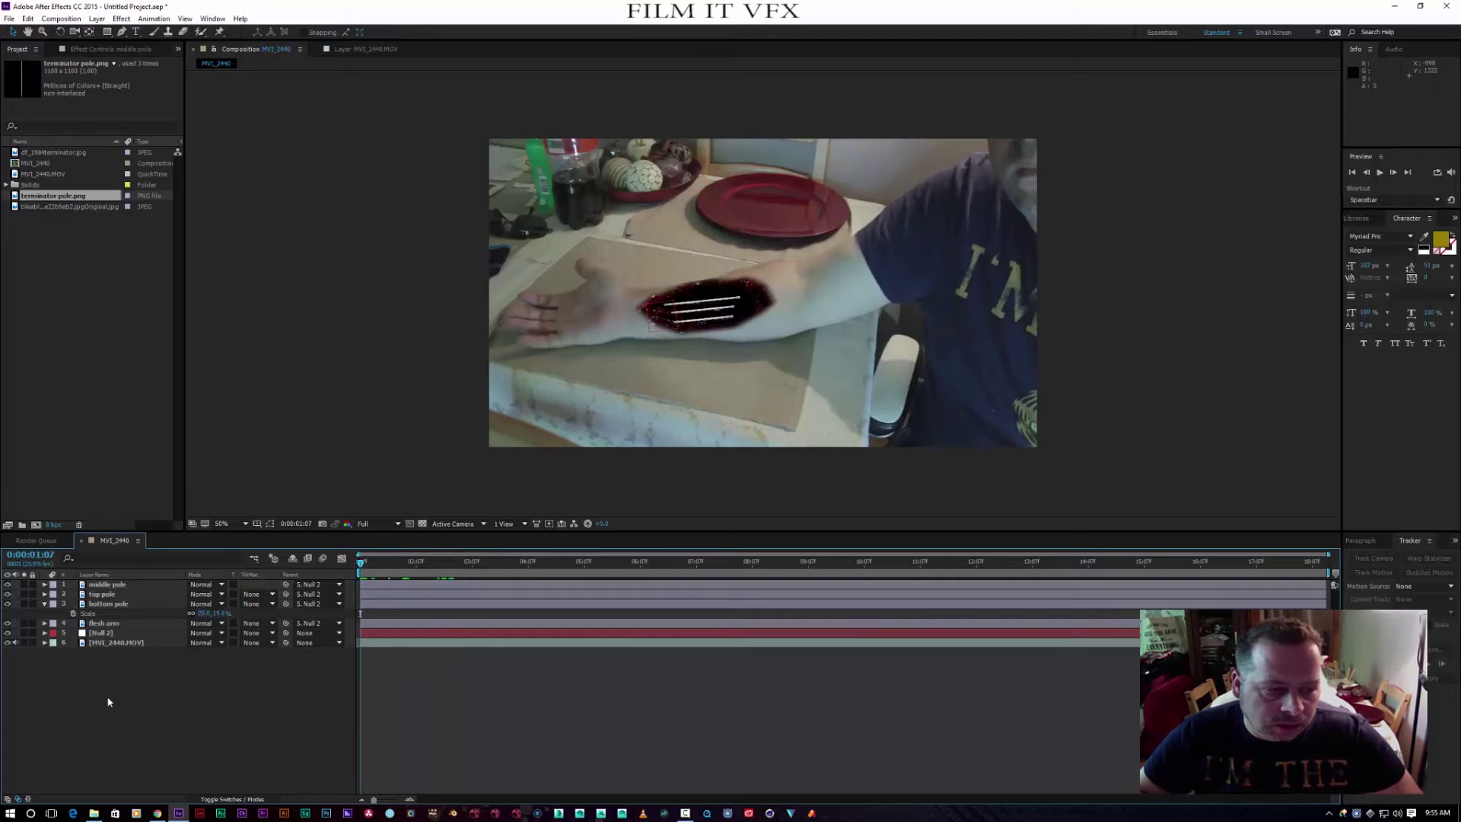
Set starting Position keyframes on all three pole layers at 0:00:01:07
{"action": "left_click", "coordinate": [107, 584]}
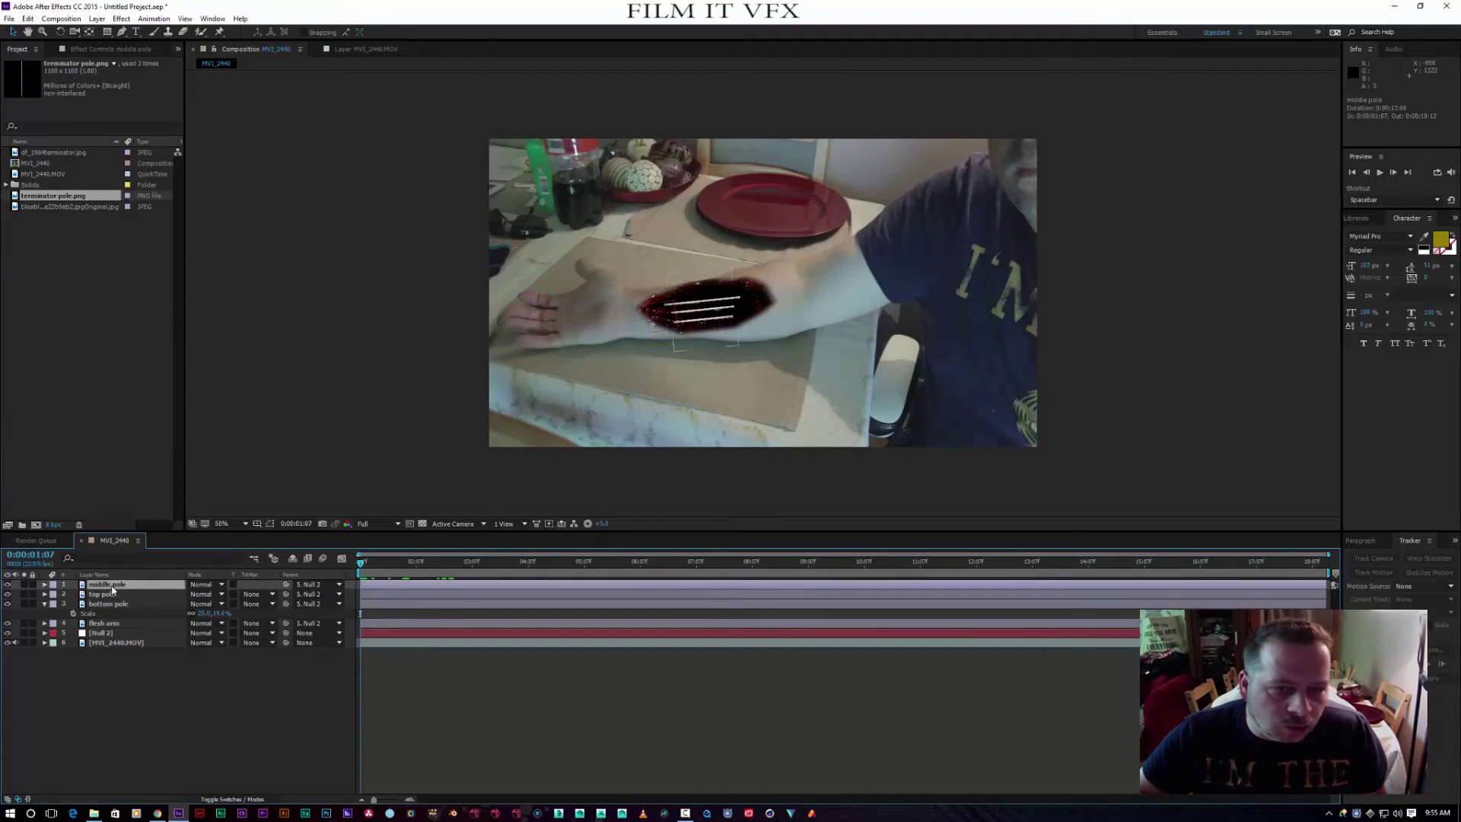
{"action": "mouse_move", "coordinate": [360, 567]}
{"action": "left_mouse_down"}
{"action": "mouse_move", "coordinate": [424, 561]}
{"action": "mouse_move", "coordinate": [355, 562]}
{"action": "left_mouse_up"}
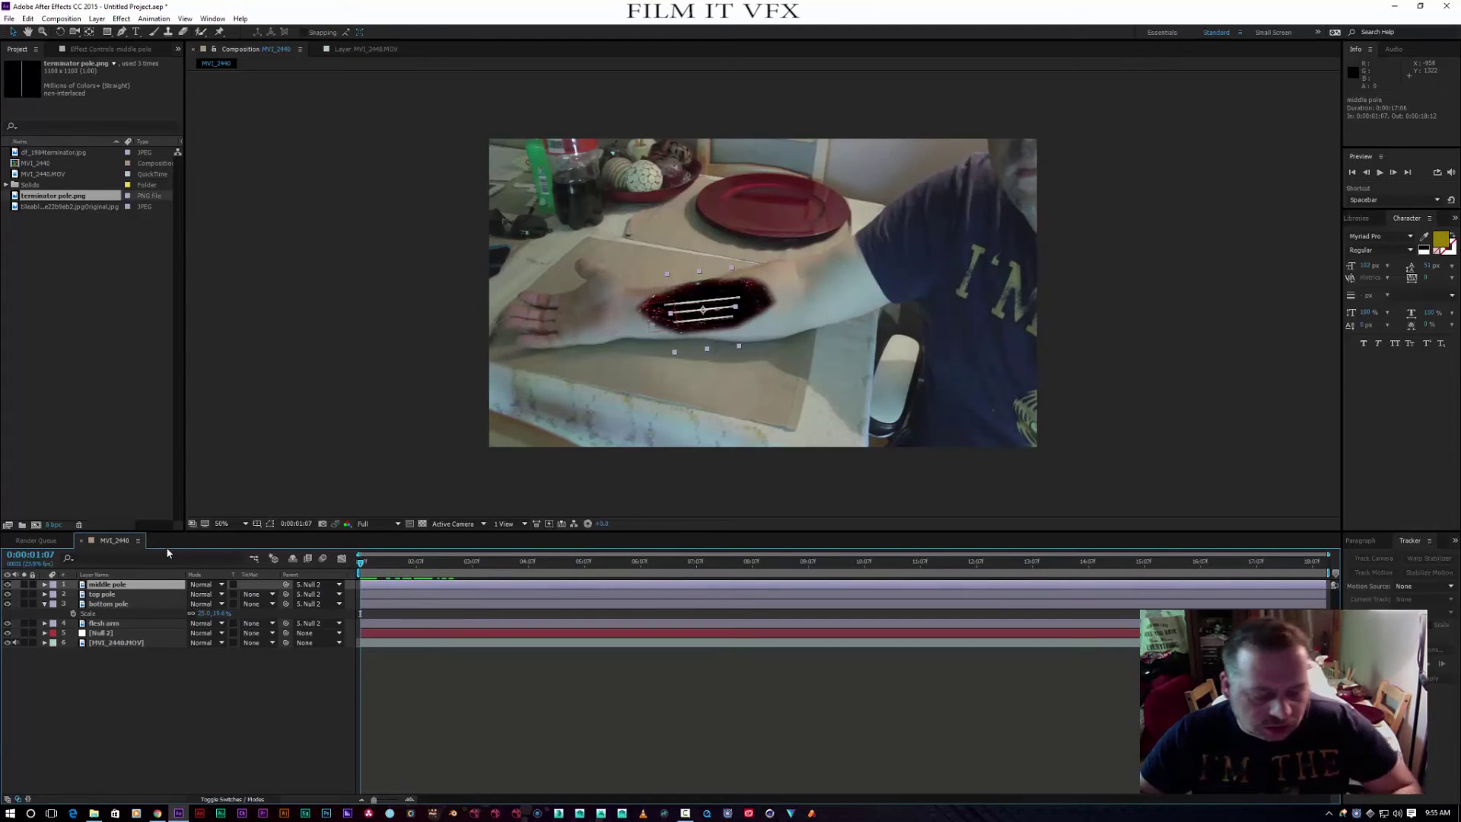
{"action": "left_click", "coordinate": [106, 594], "text": "ctrl"}
{"action": "left_click", "coordinate": [109, 603], "text": "ctrl"}
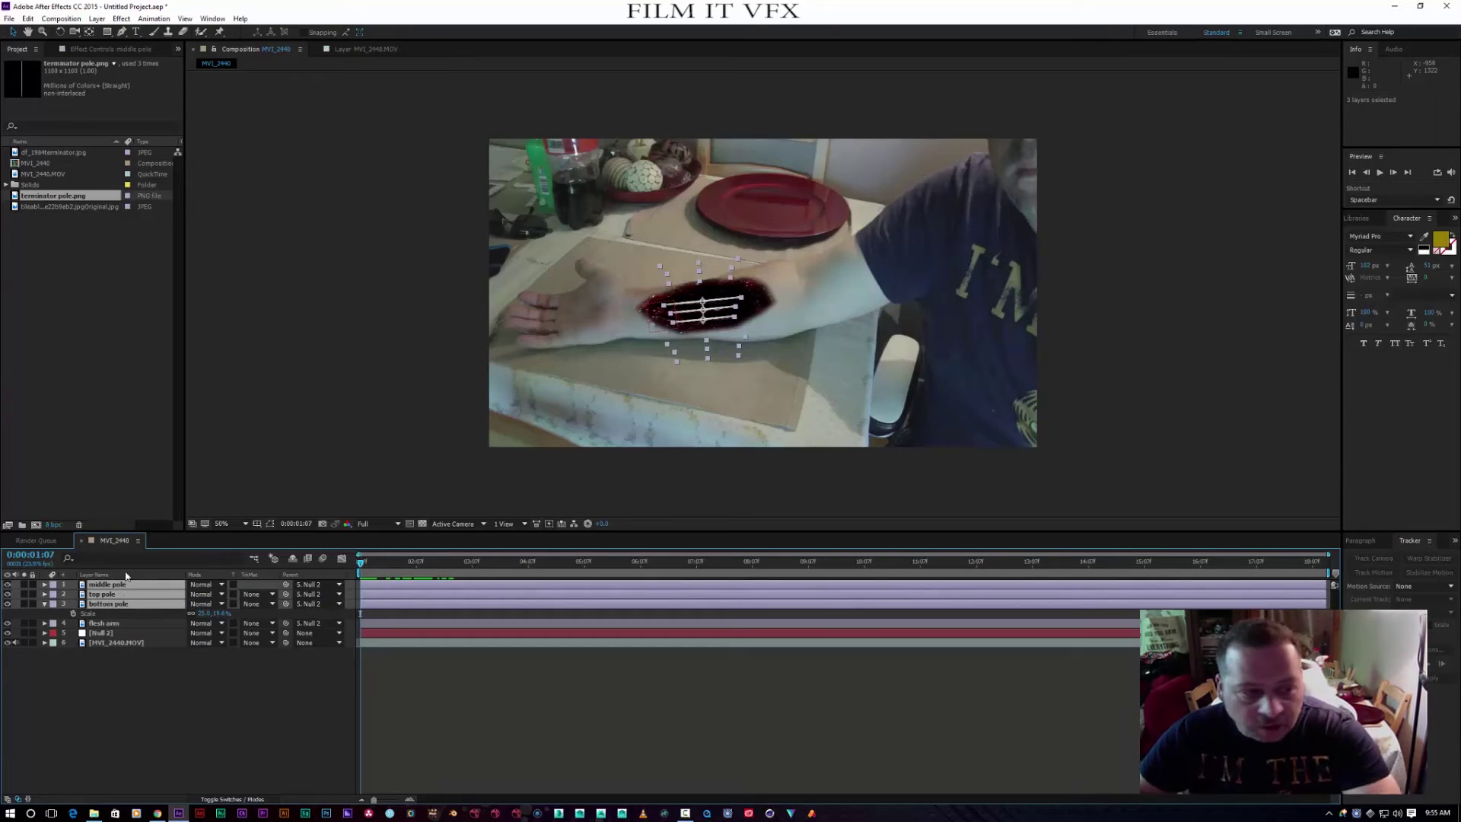
{"action": "key", "text": "p"}
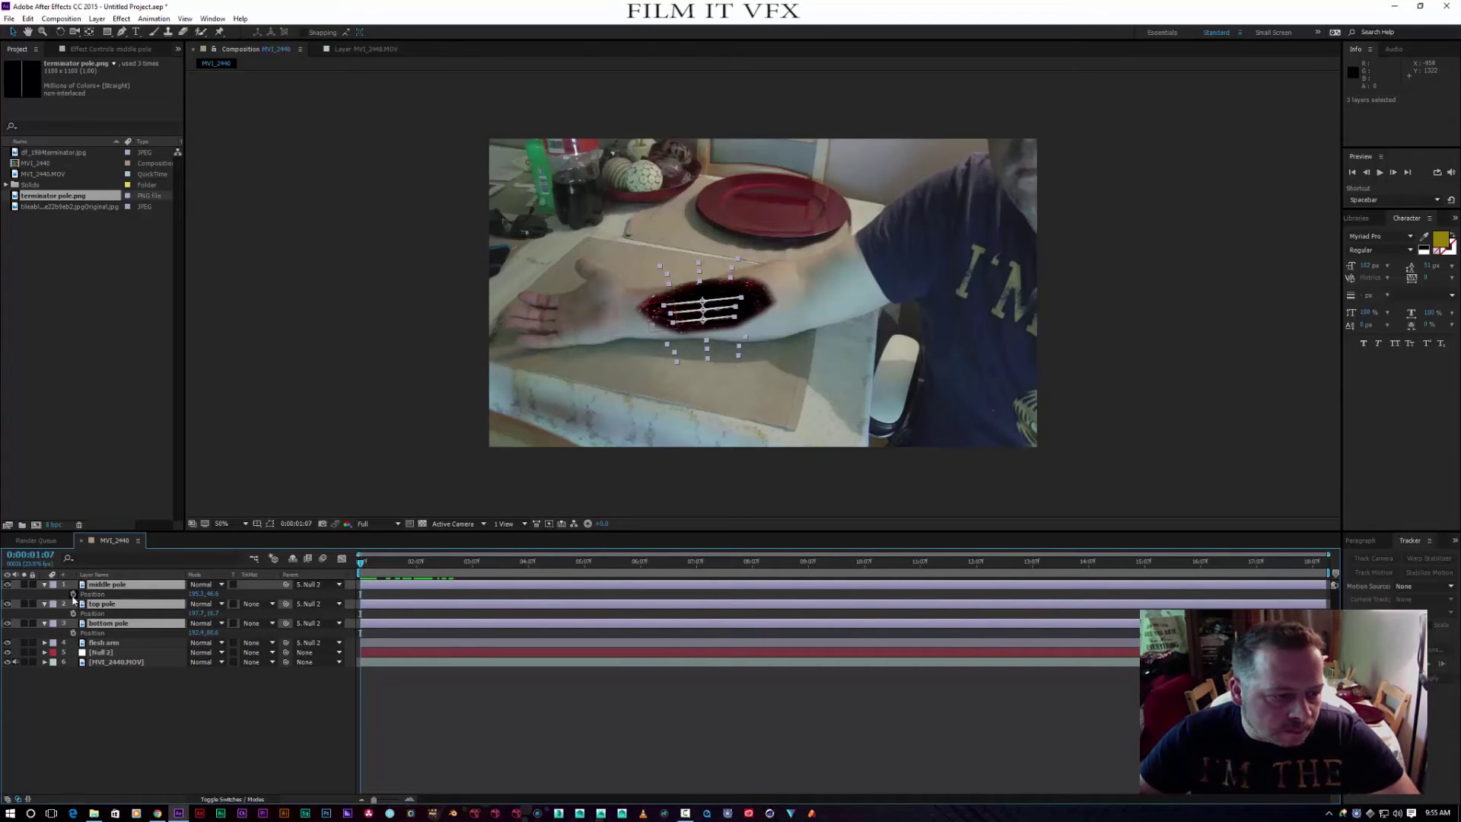
{"action": "left_click", "coordinate": [73, 594]}
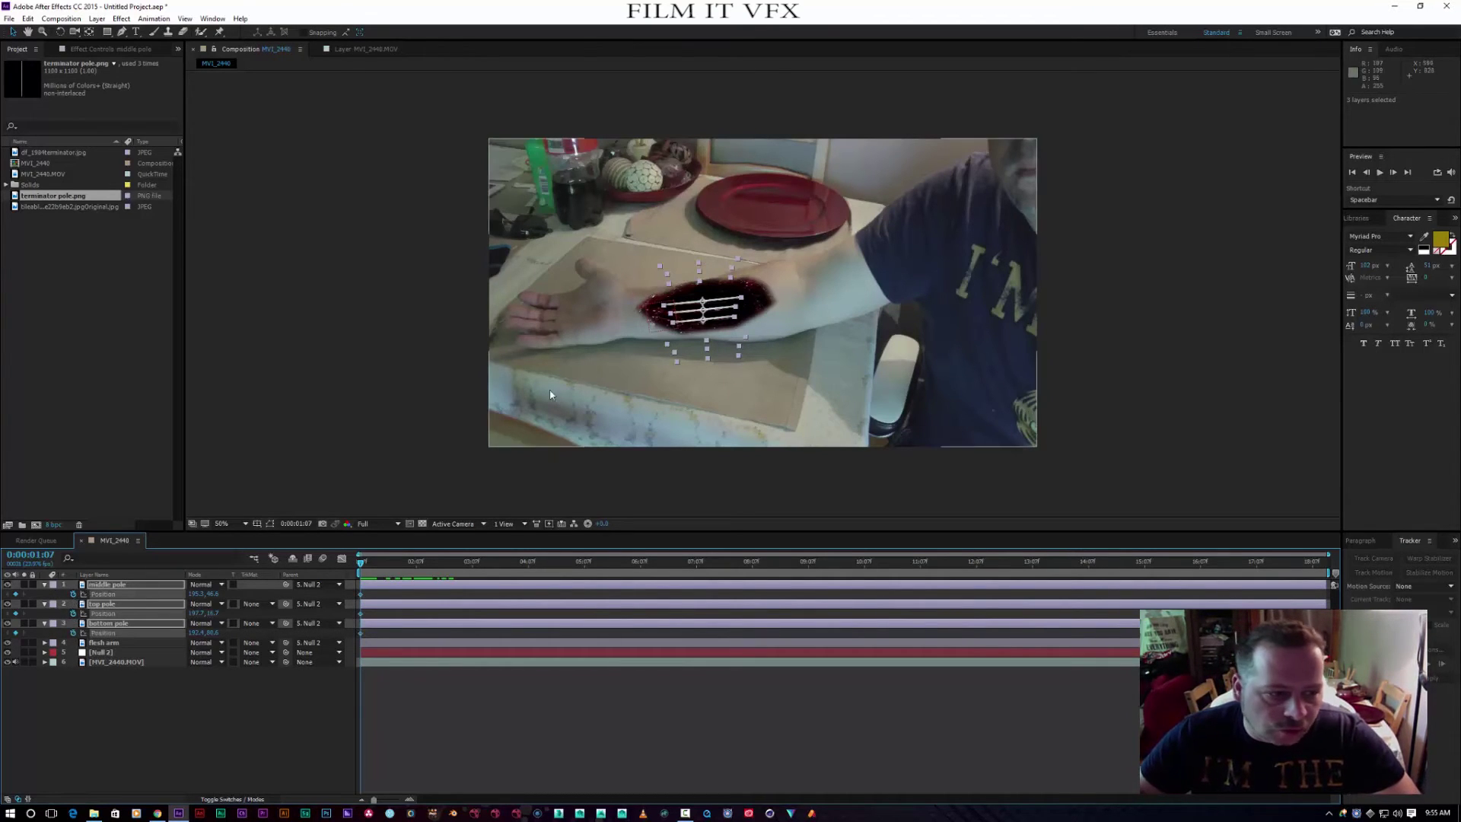
At 0:00:02:07, shift all three poles slightly toward the elbow to keyframe their movement, and return to the start of the clip
{"action": "left_click_drag", "start_coordinate": [363, 567], "coordinate": [418, 561]}
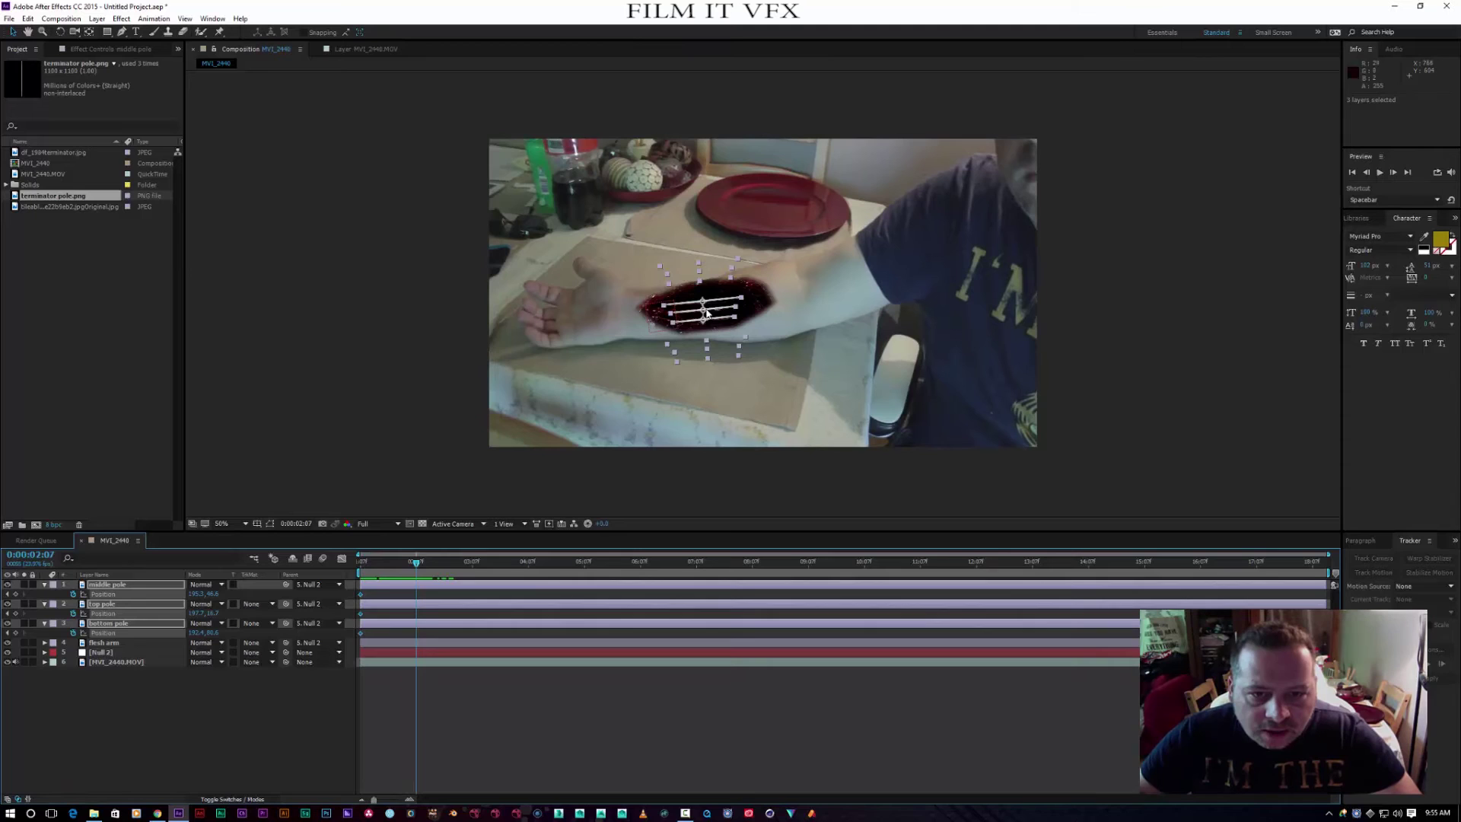
{"action": "left_click_drag", "start_coordinate": [707, 312], "coordinate": [716, 305]}
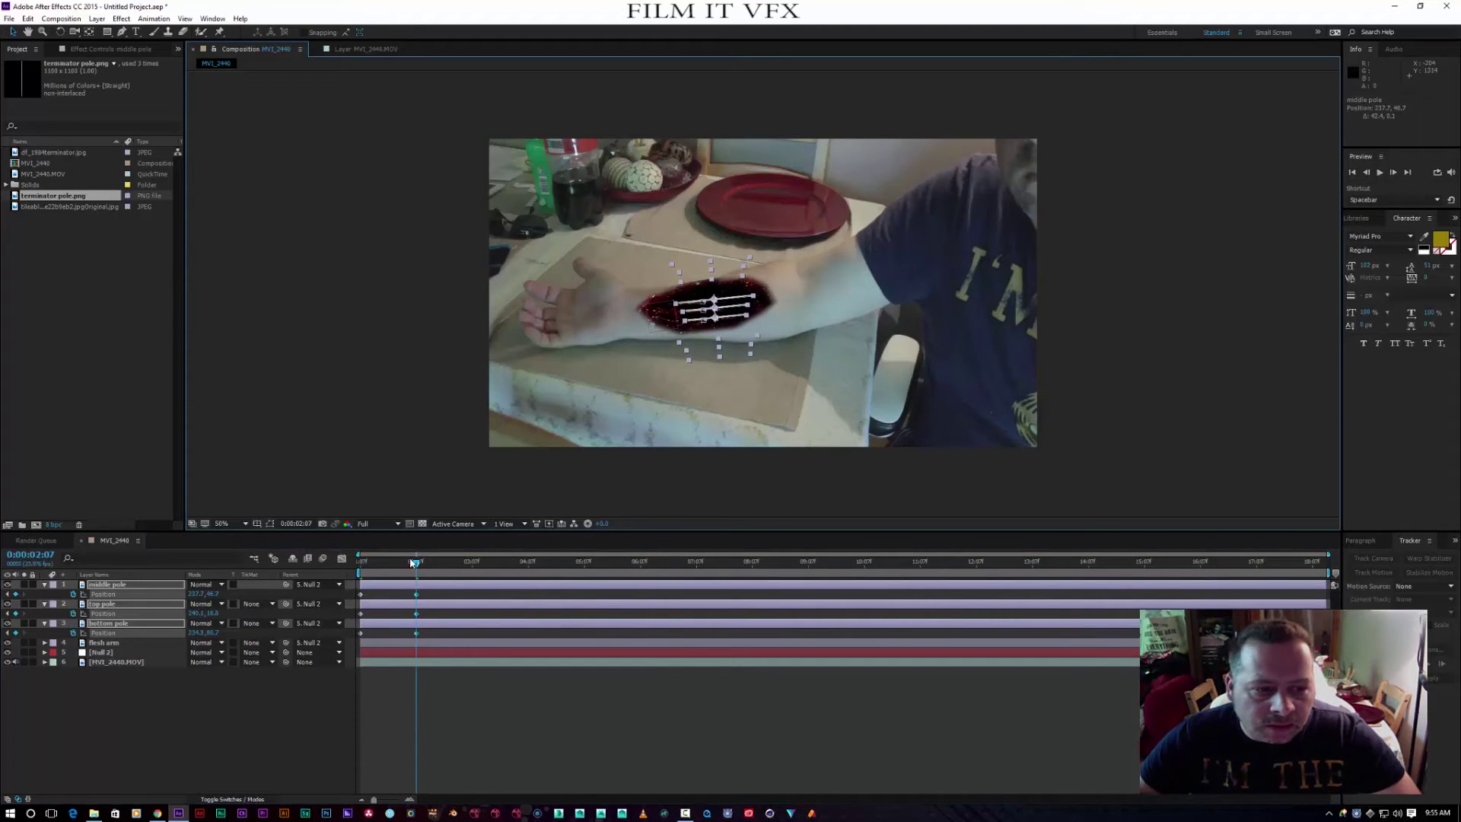
{"action": "left_click_drag", "start_coordinate": [417, 565], "coordinate": [361, 563]}
{"action": "left_click", "coordinate": [90, 717]}
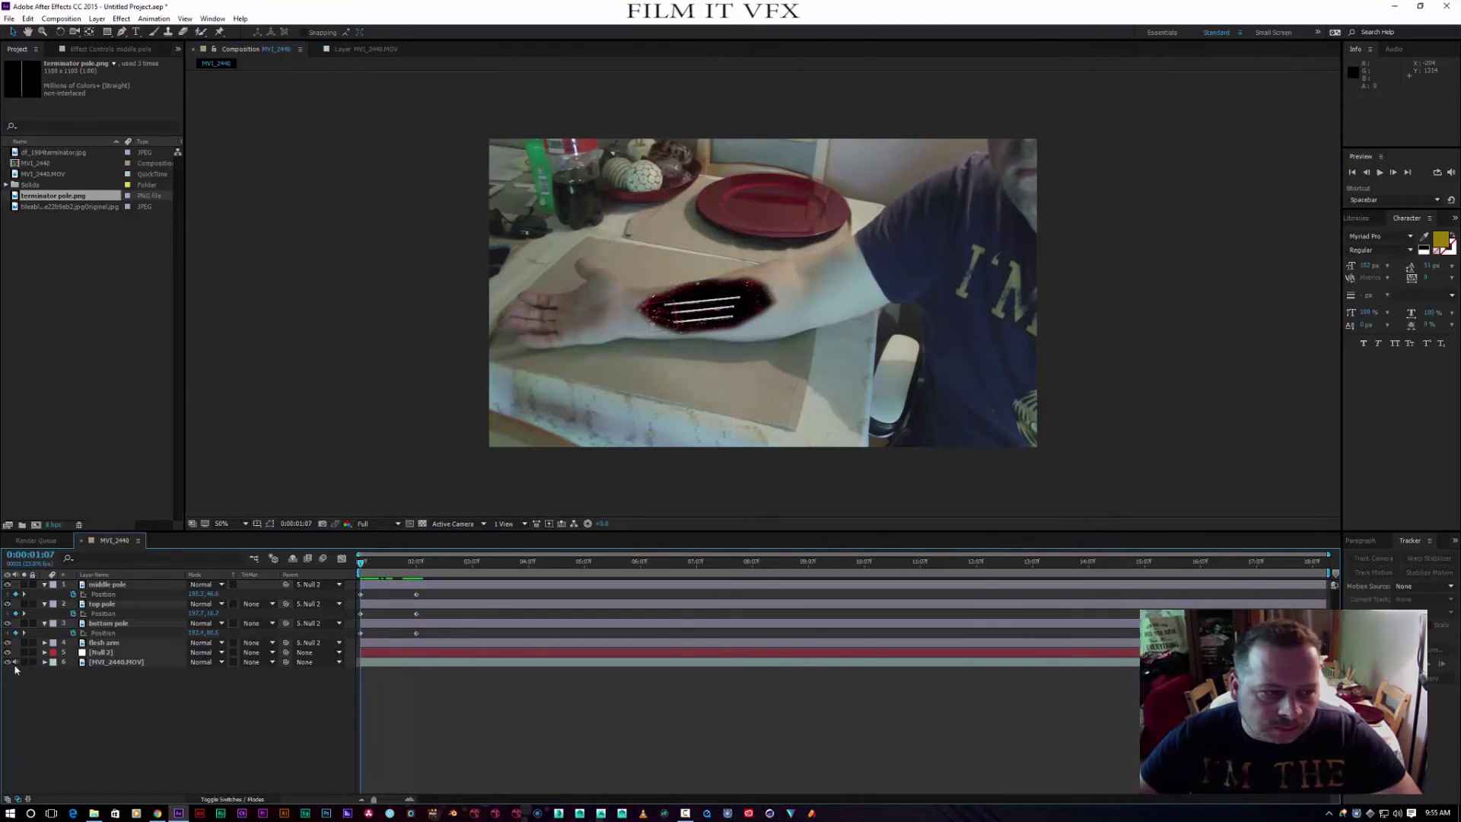
Collapse the middle pole's properties and keyframe the bottom pole slightly further toward the elbow at 0:00:03:16
{"action": "left_click", "coordinate": [45, 584]}
{"action": "left_click_drag", "start_coordinate": [362, 567], "coordinate": [546, 568]}
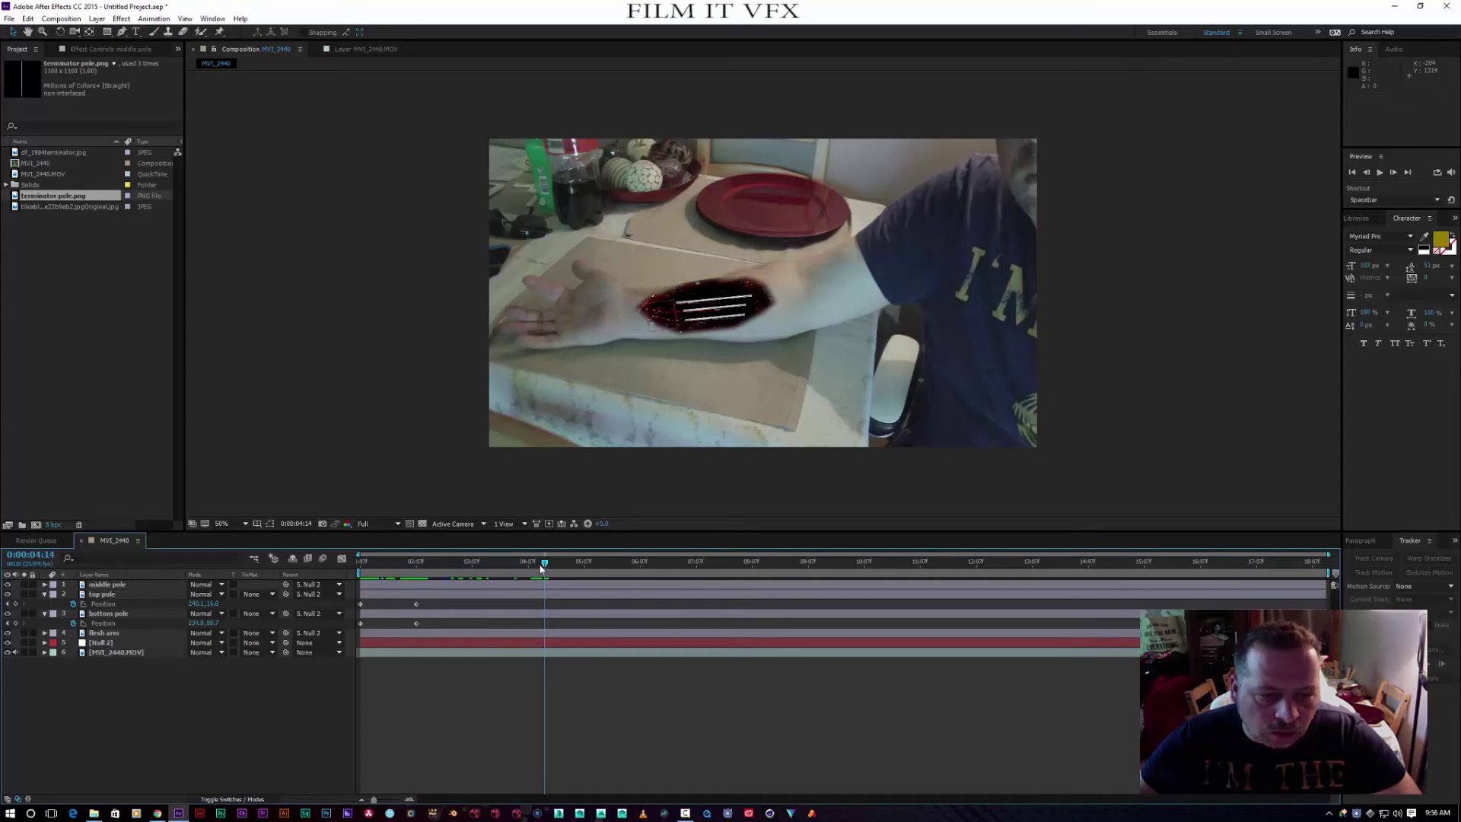
{"action": "left_click_drag", "start_coordinate": [544, 563], "coordinate": [495, 581]}
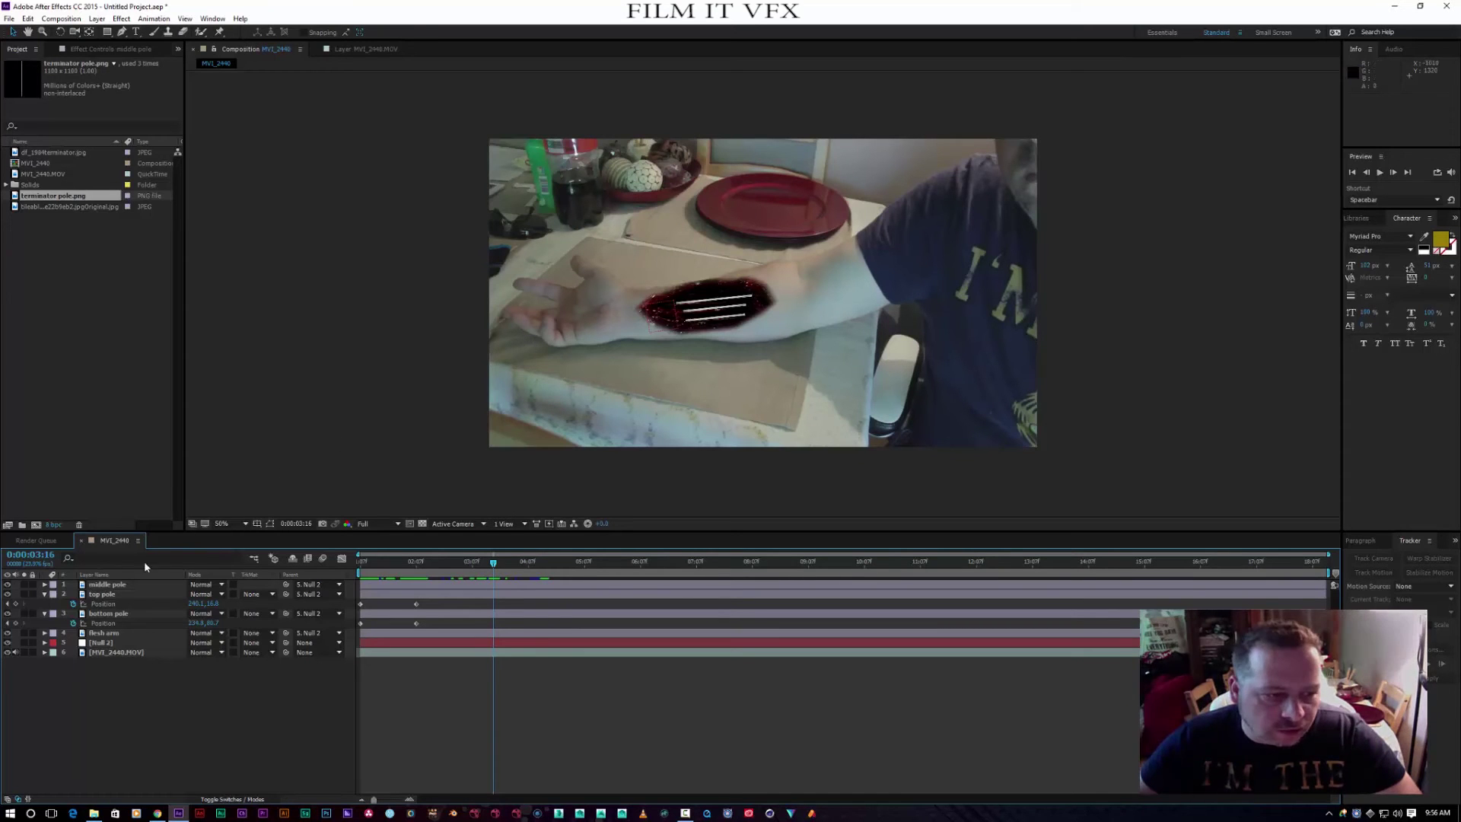
{"action": "left_click", "coordinate": [124, 615]}
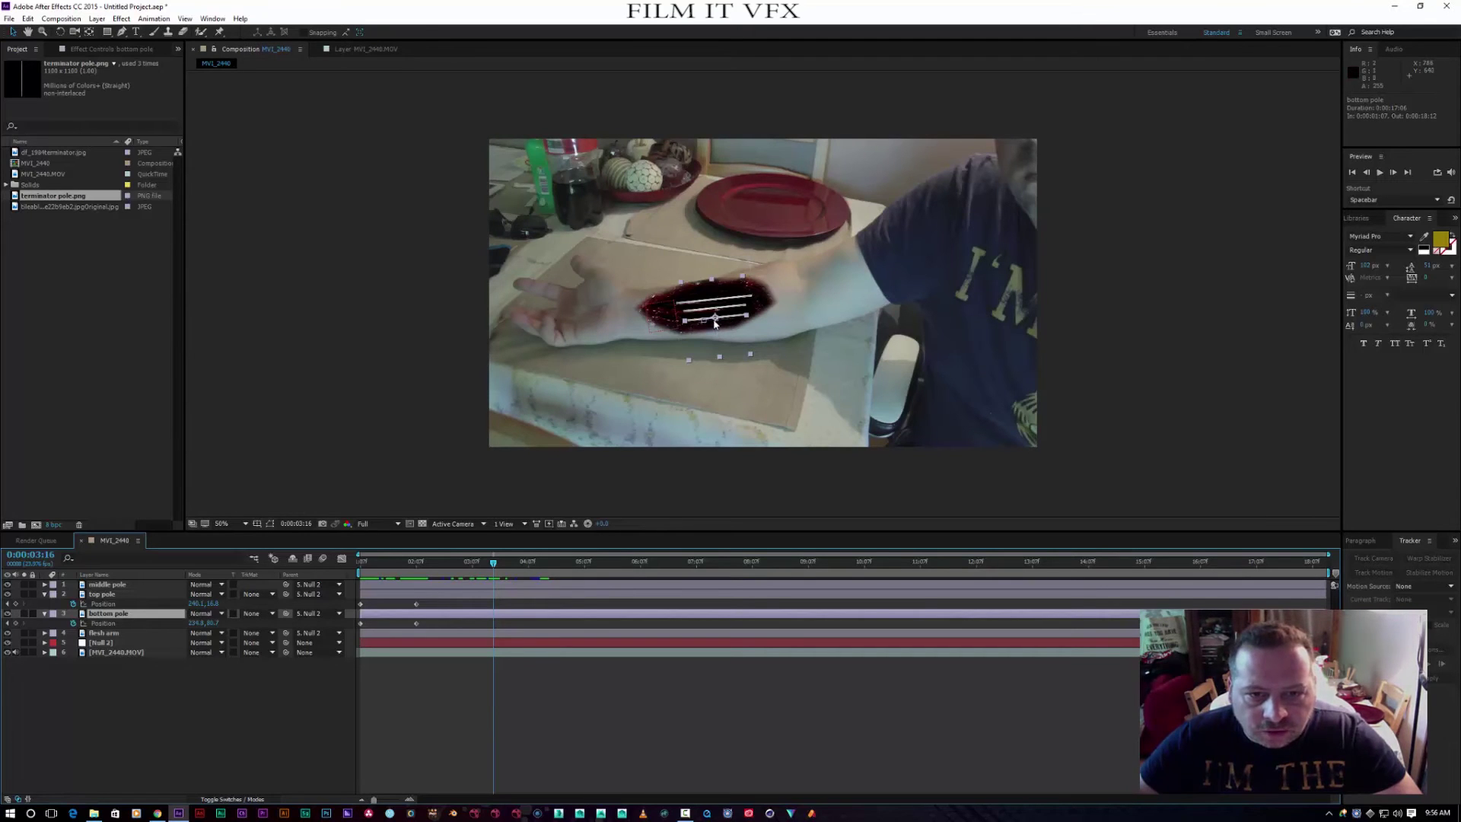
{"action": "left_click_drag", "start_coordinate": [715, 320], "coordinate": [720, 315]}
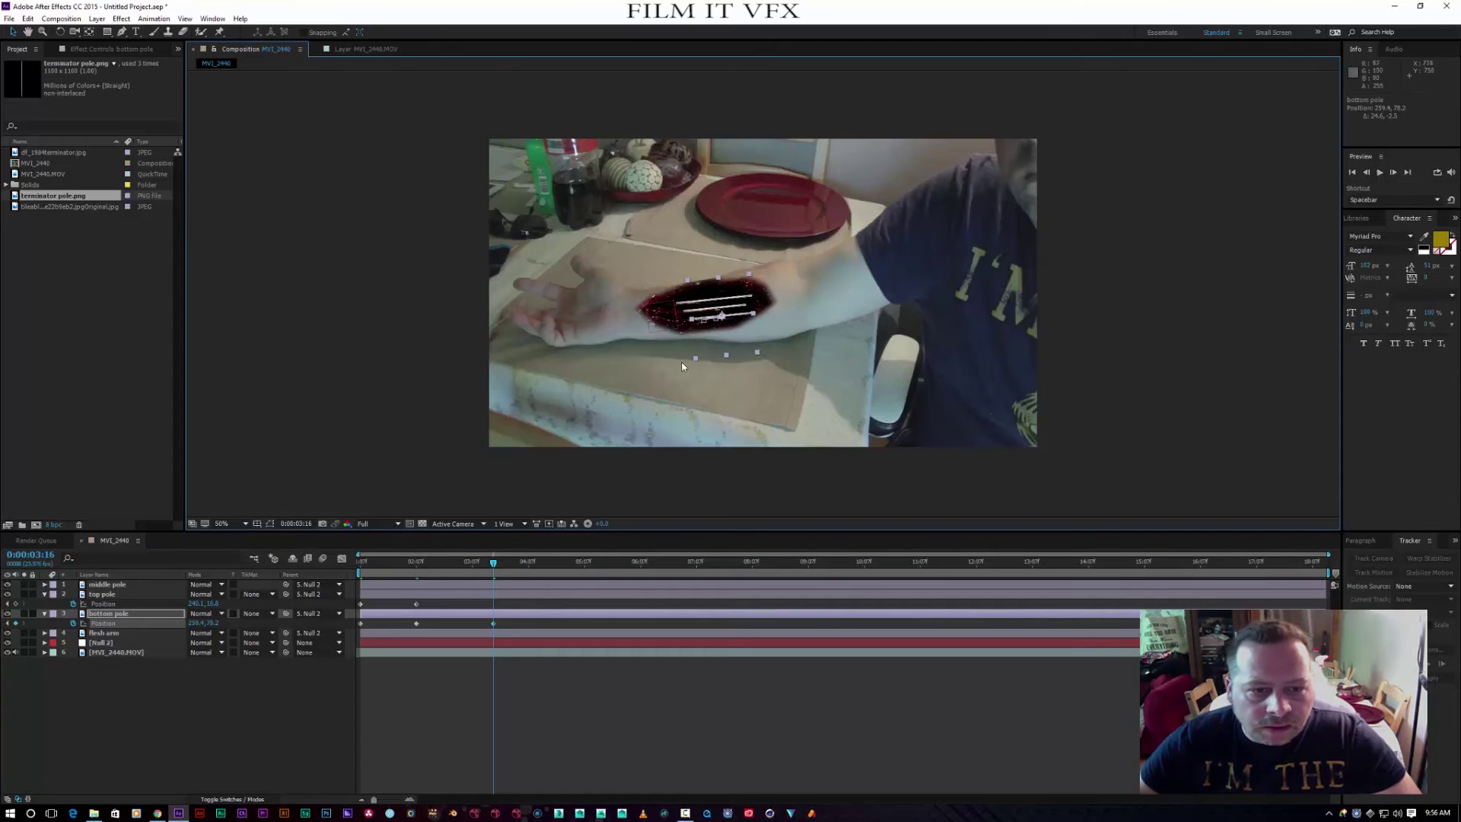
Keyframe the bottom pole back toward the hand at 0:00:04:02 and check its motion against the hand movement
{"action": "left_click_drag", "start_coordinate": [492, 565], "coordinate": [516, 564]}
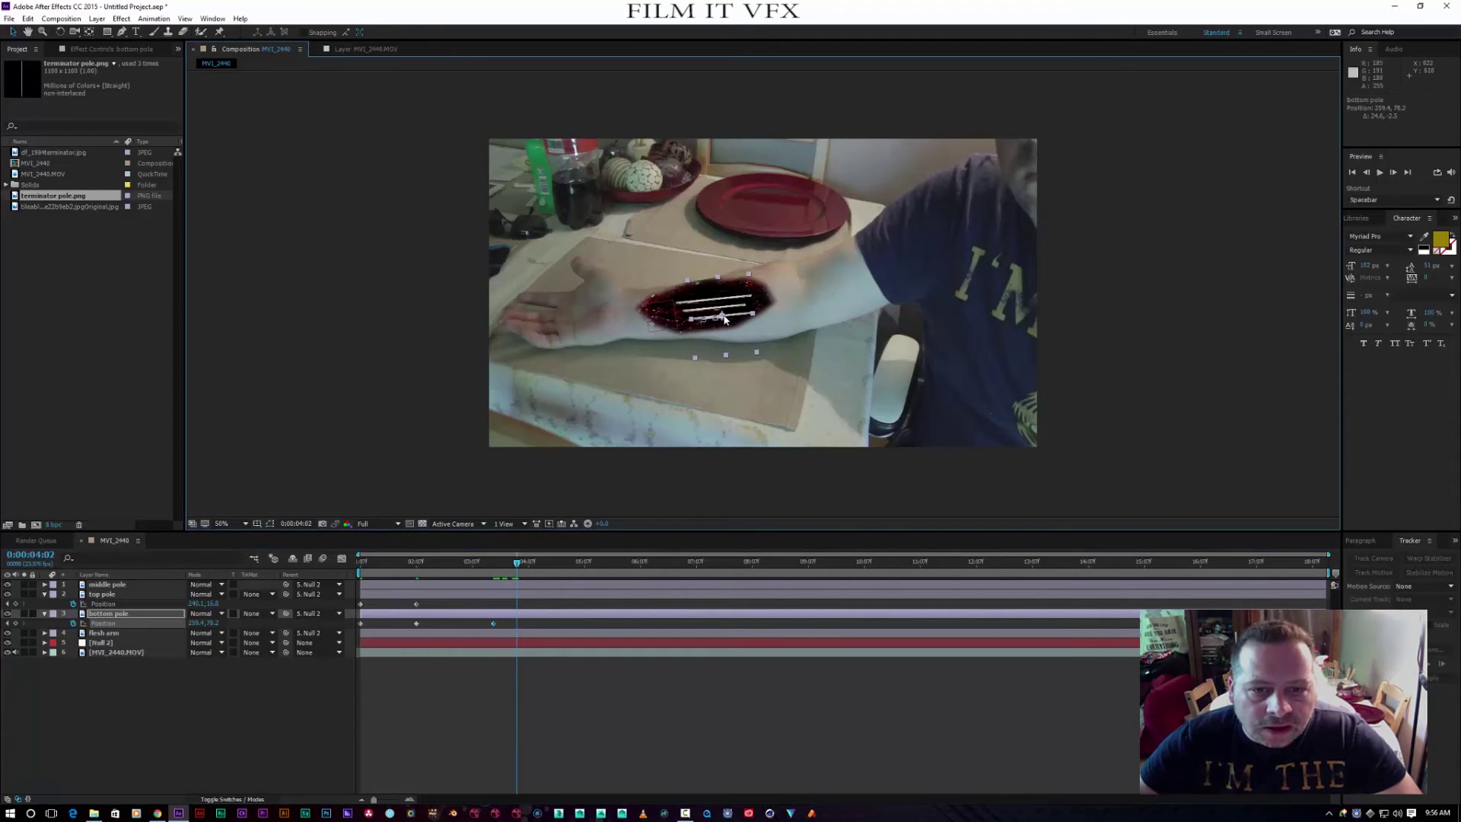
{"action": "left_click_drag", "start_coordinate": [720, 316], "coordinate": [712, 318]}
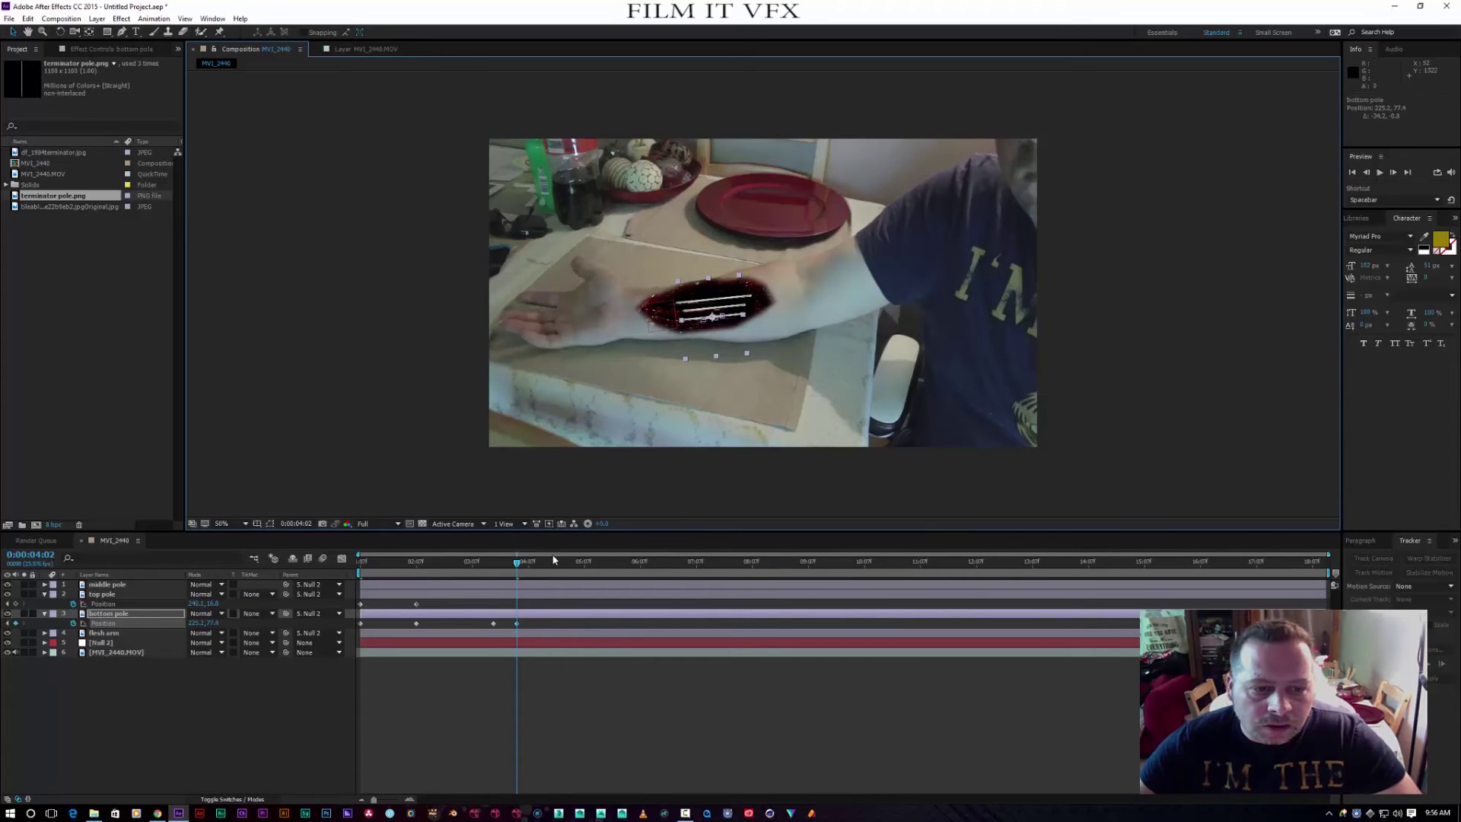
{"action": "mouse_move", "coordinate": [518, 563]}
{"action": "left_mouse_down"}
{"action": "mouse_move", "coordinate": [483, 563]}
{"action": "mouse_move", "coordinate": [522, 575]}
{"action": "left_mouse_up"}
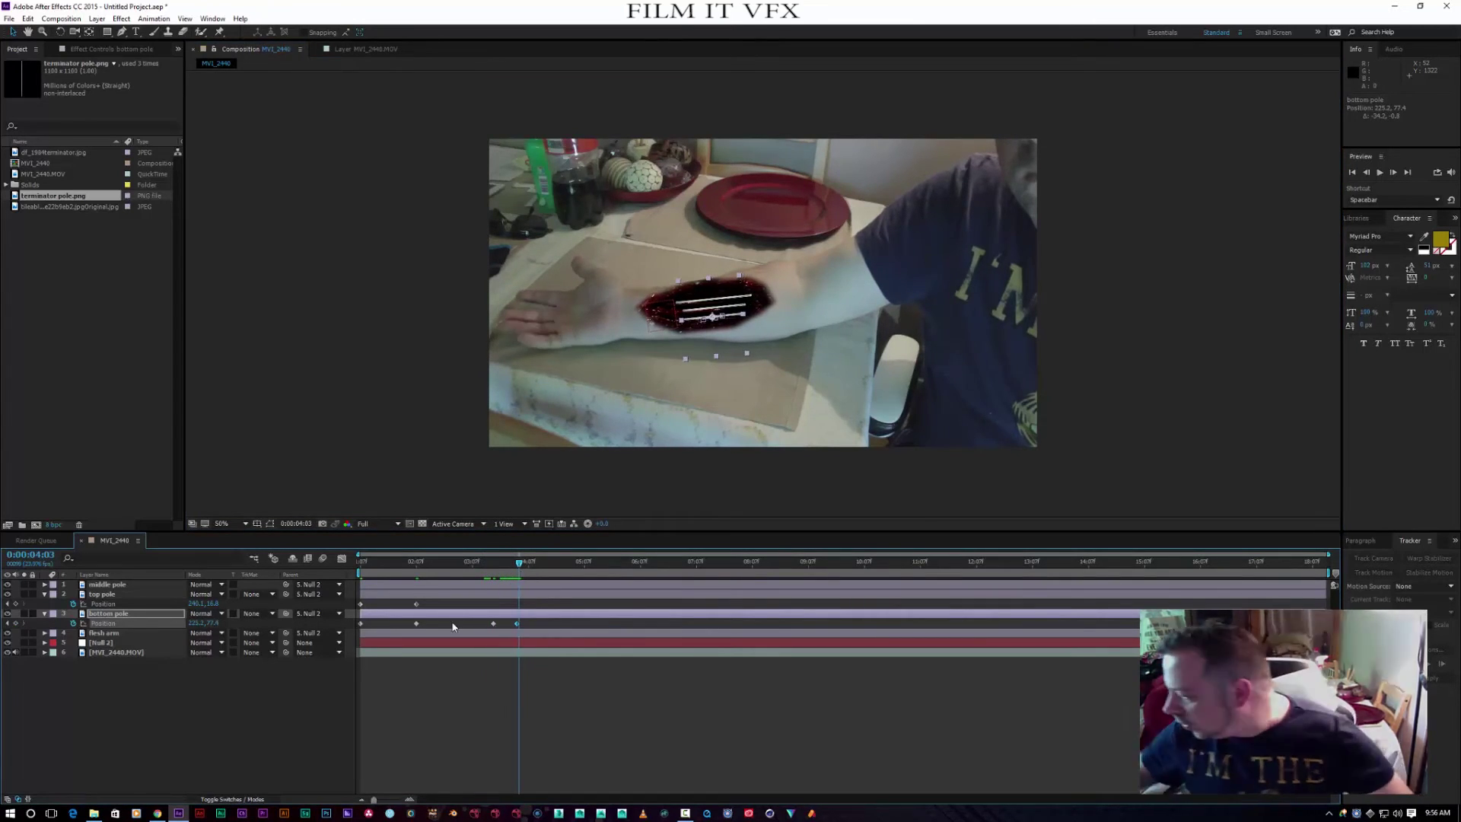
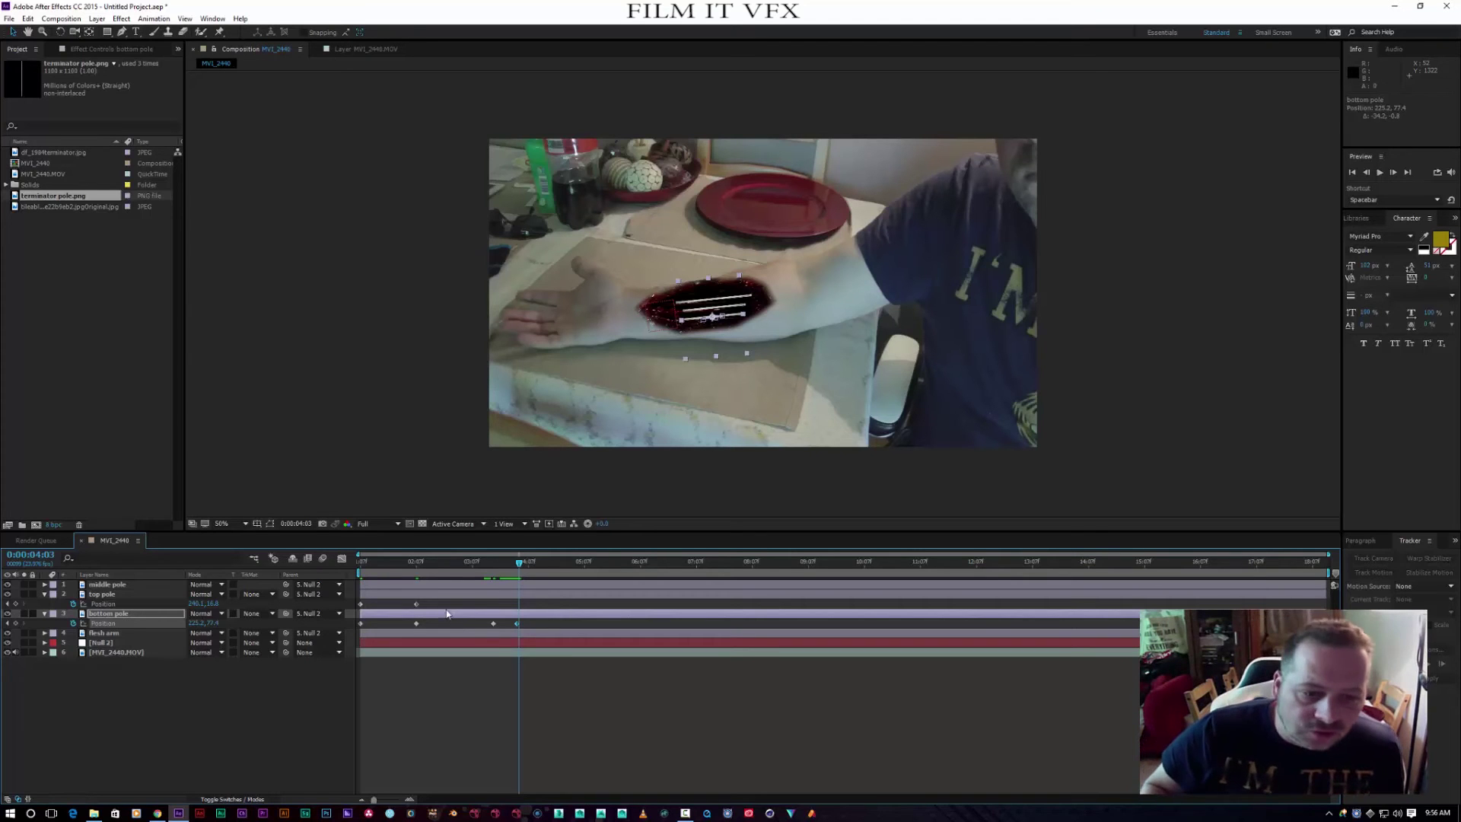
{"action": "left_click_drag", "start_coordinate": [520, 565], "coordinate": [539, 567]}
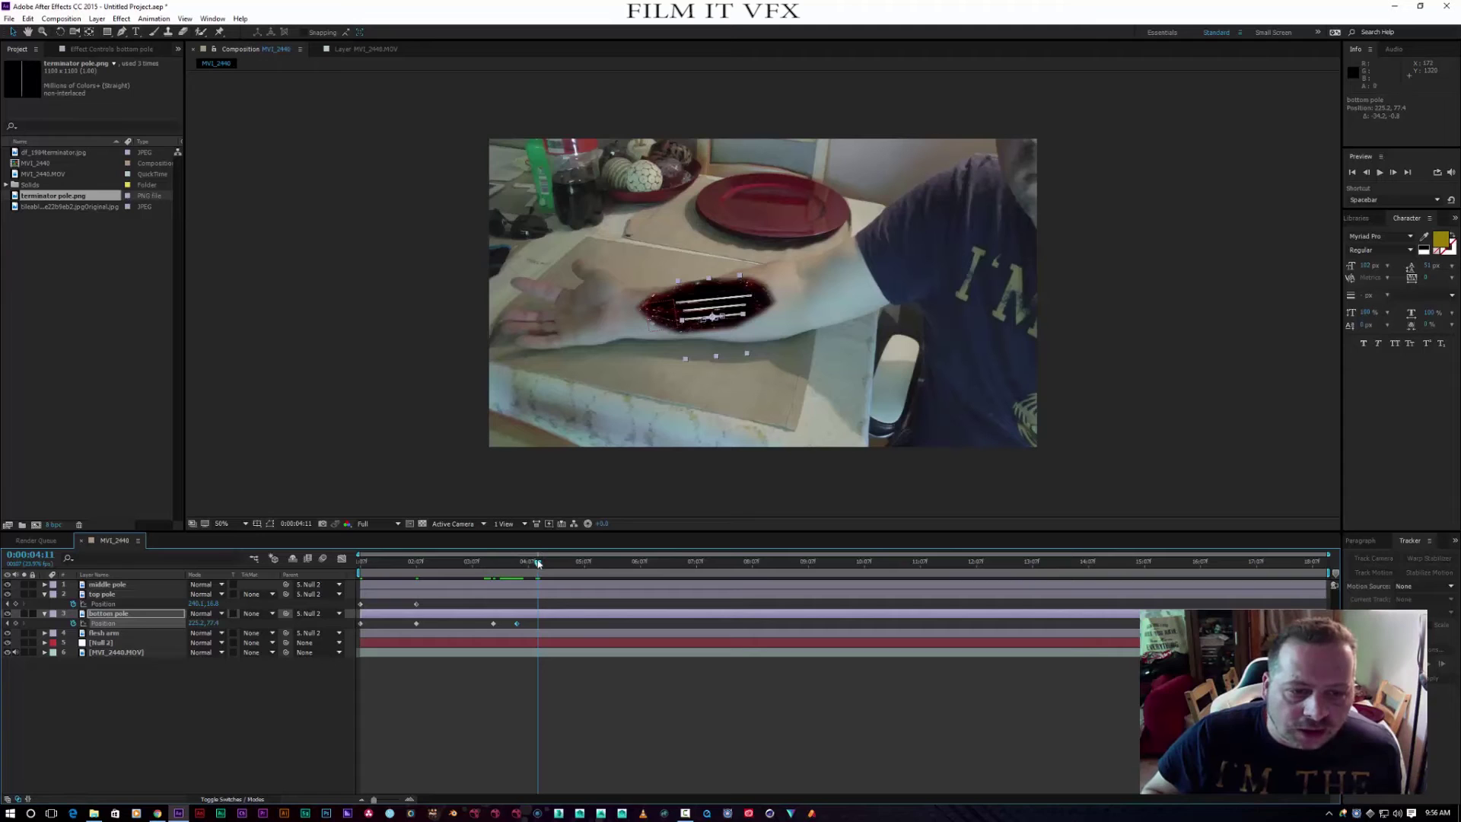
{"action": "left_click_drag", "start_coordinate": [537, 566], "coordinate": [523, 563]}
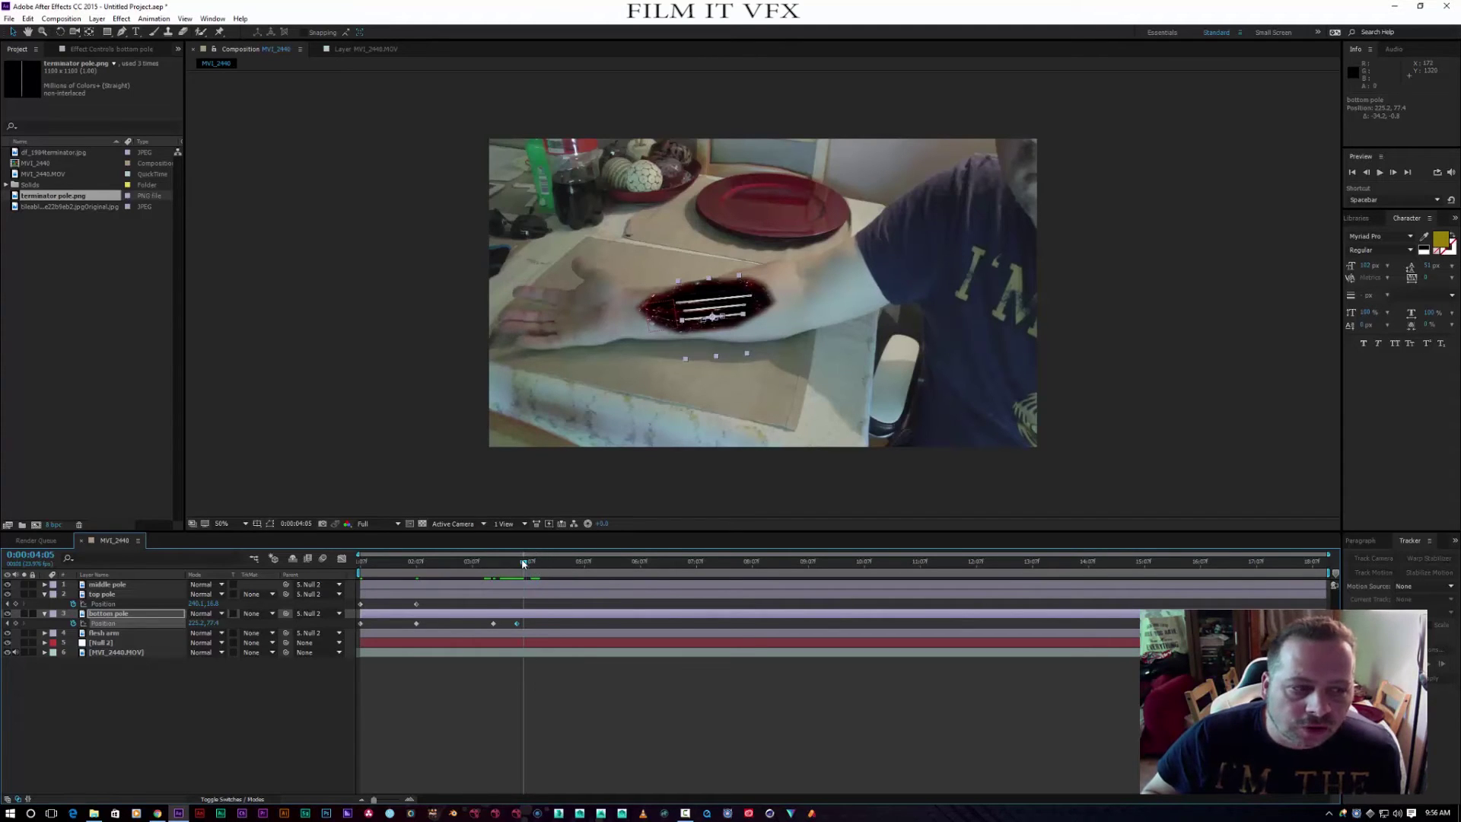
Keyframe the top pole slightly toward the elbow at 0:00:04:21, return to the clip's start and collapse the layer's properties
{"action": "left_click", "coordinate": [122, 593]}
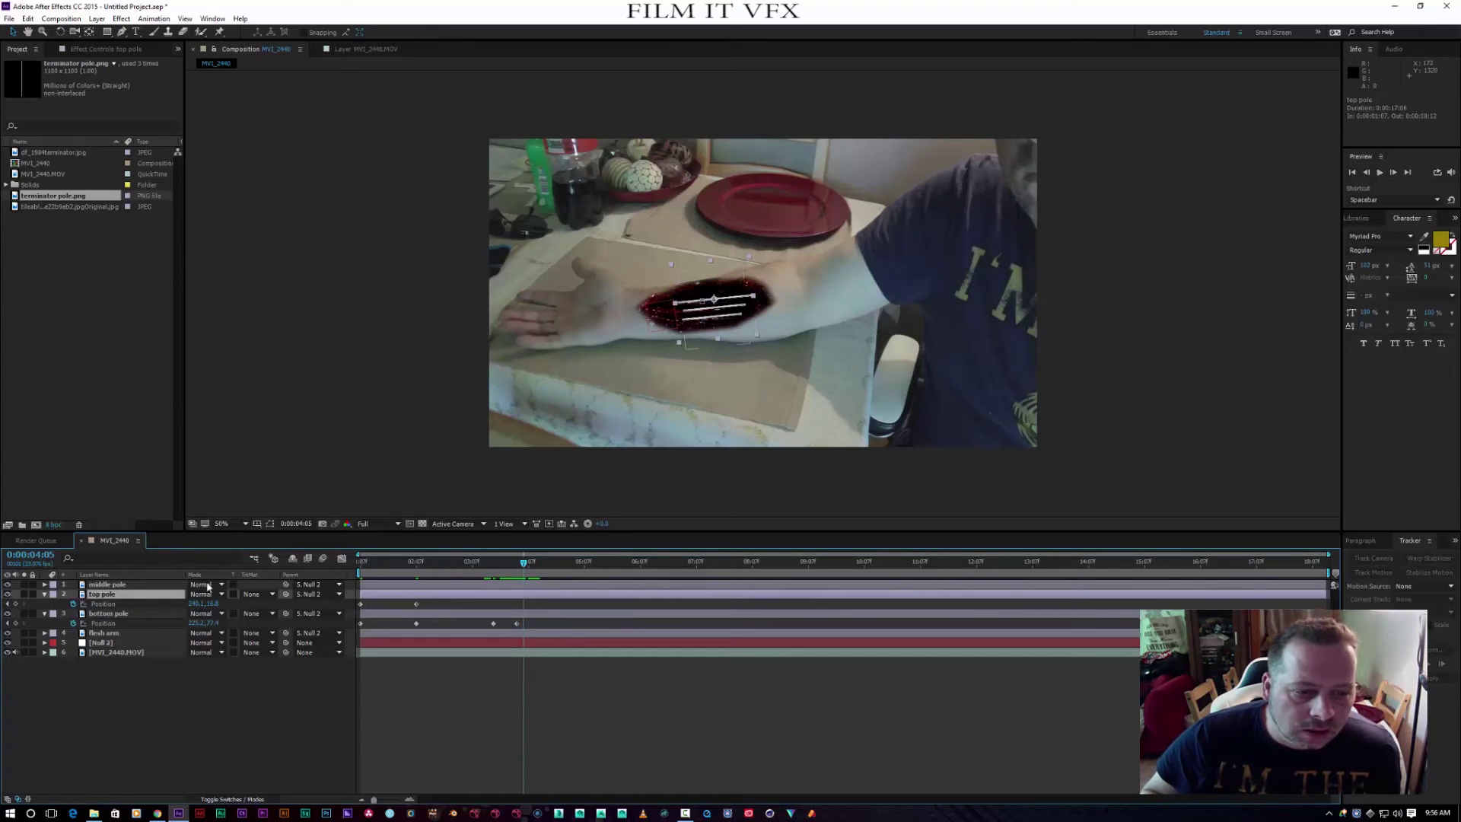
{"action": "left_click_drag", "start_coordinate": [526, 569], "coordinate": [562, 572]}
{"action": "left_click_drag", "start_coordinate": [722, 303], "coordinate": [727, 302]}
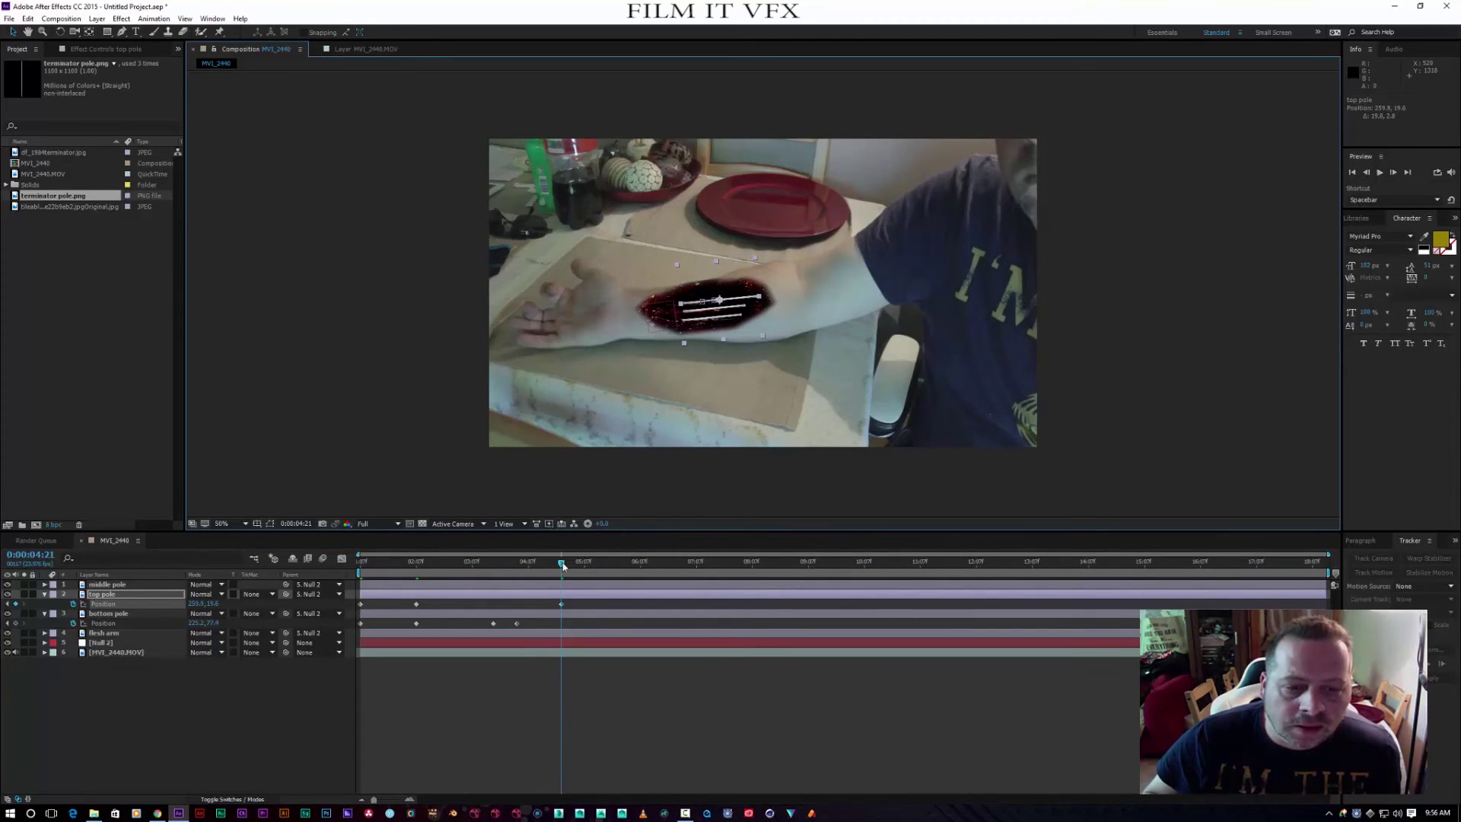
{"action": "left_click_drag", "start_coordinate": [560, 571], "coordinate": [329, 578]}
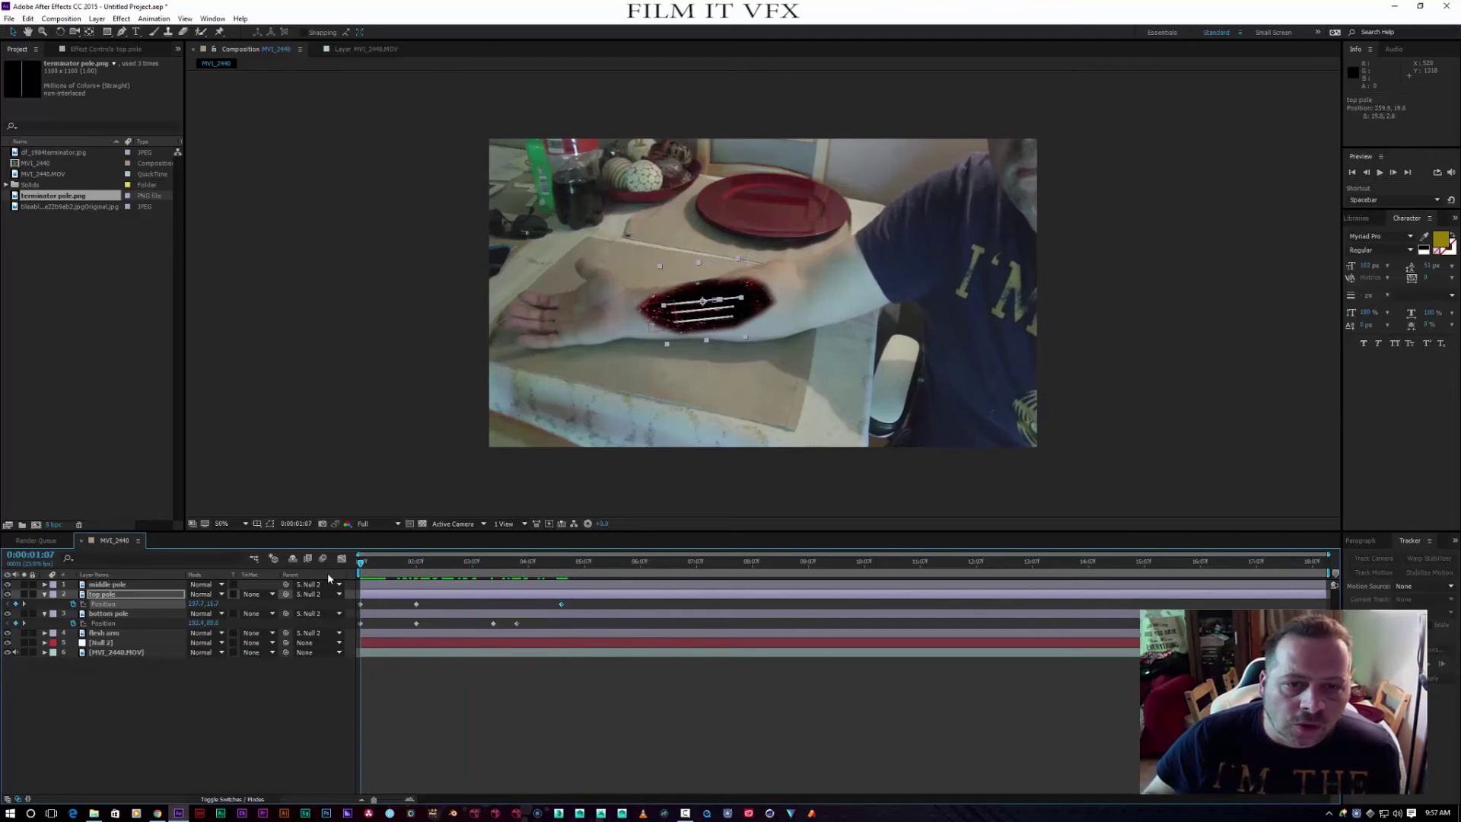
{"action": "left_click", "coordinate": [44, 594]}
{"action": "left_click", "coordinate": [112, 696]}
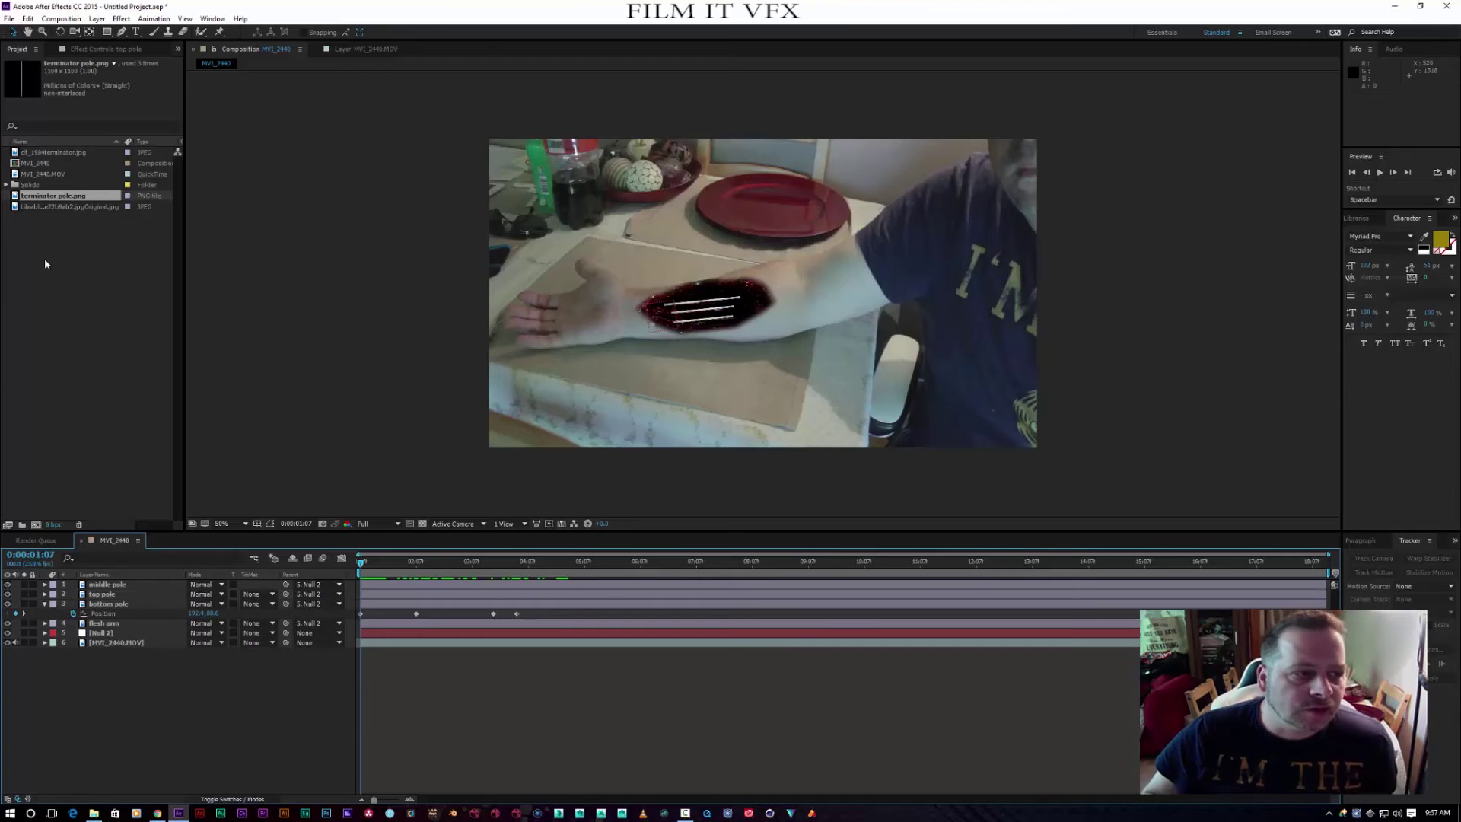
Add the tileable flesh image over the arm as the top layer and lower its opacity until the wound shows through
{"action": "left_click", "coordinate": [37, 206]}
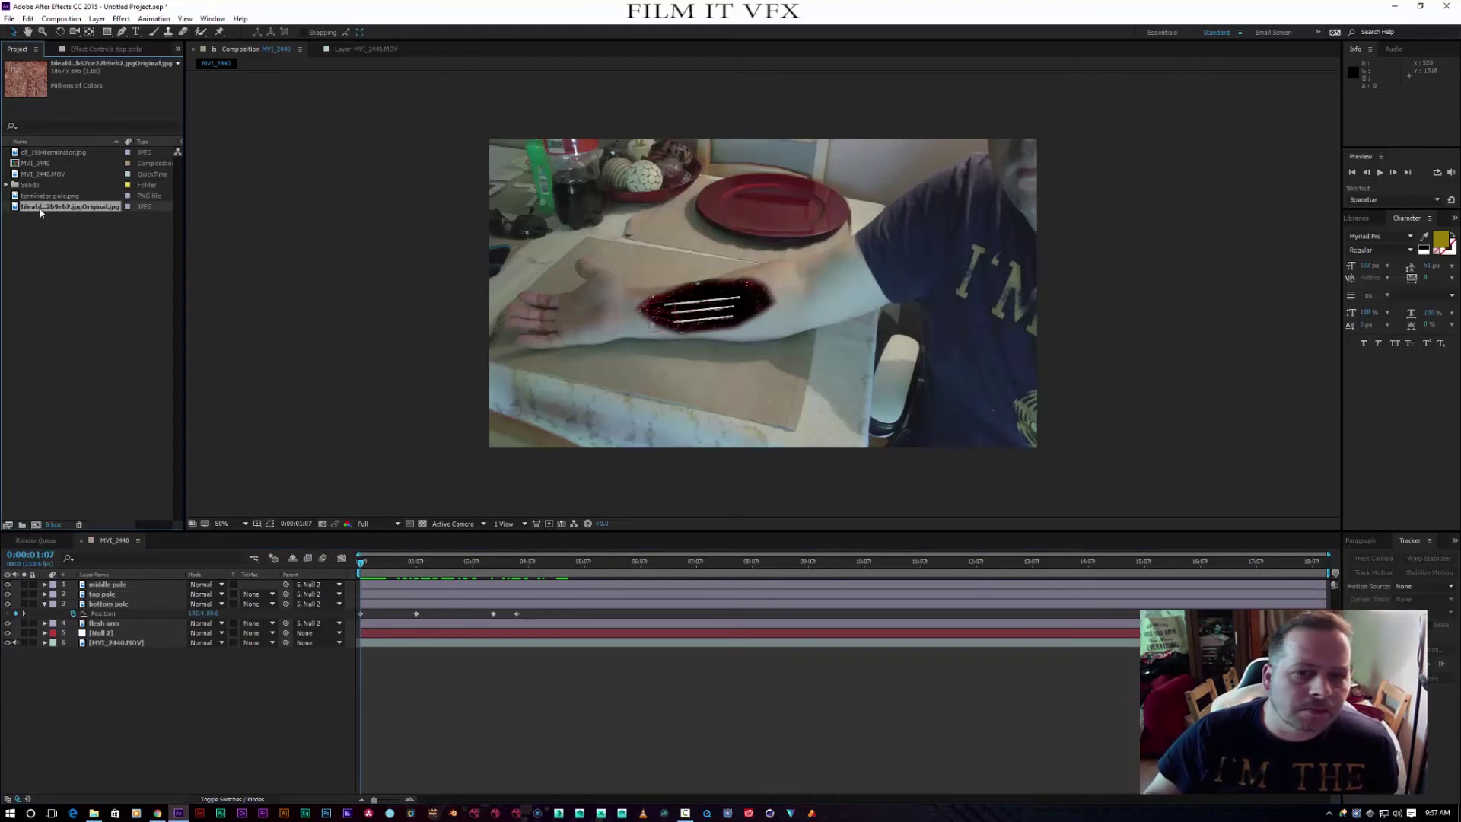
{"action": "left_click_drag", "start_coordinate": [43, 204], "coordinate": [701, 310]}
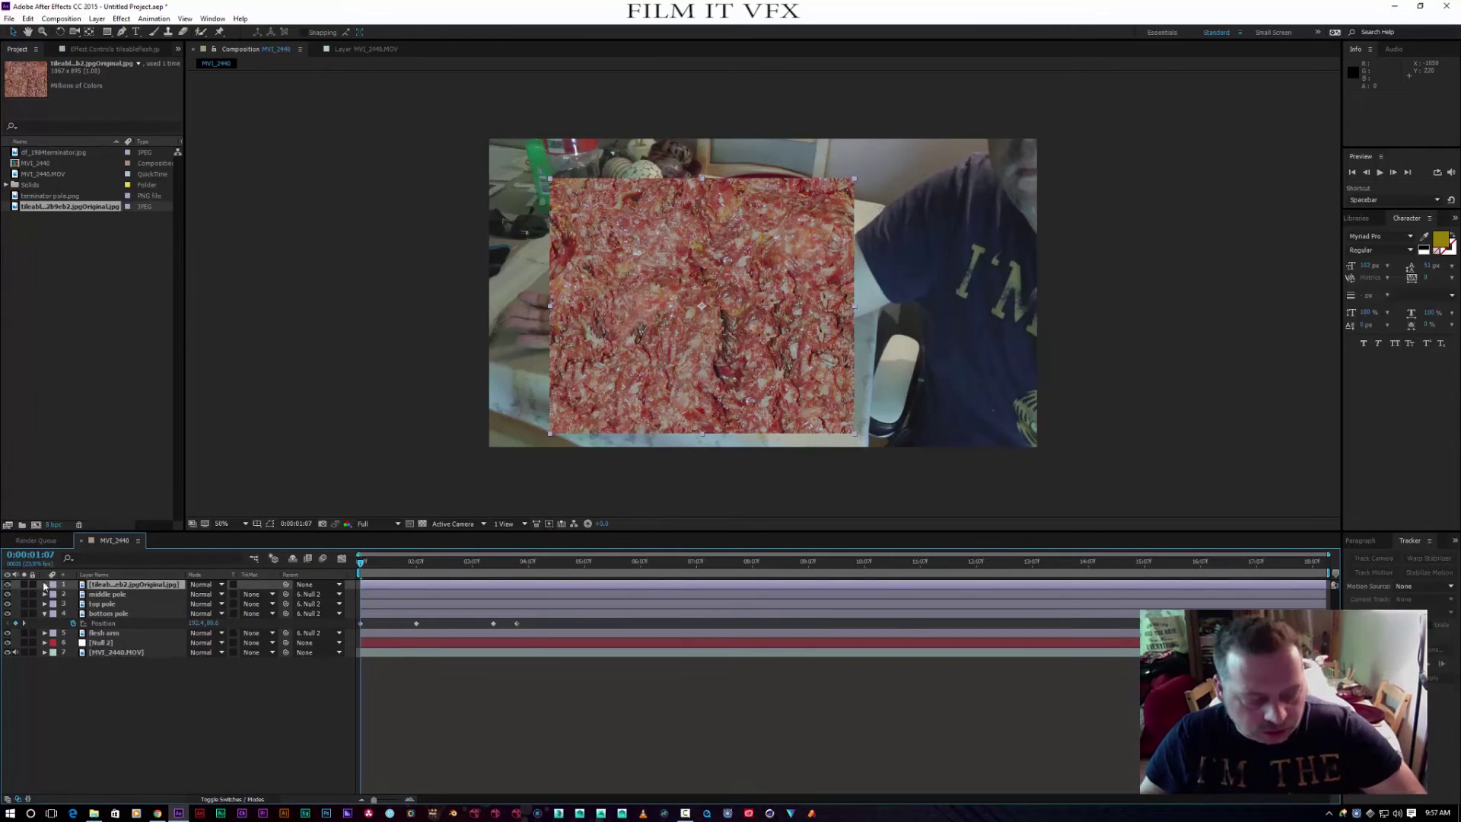
{"action": "left_click", "coordinate": [44, 584]}
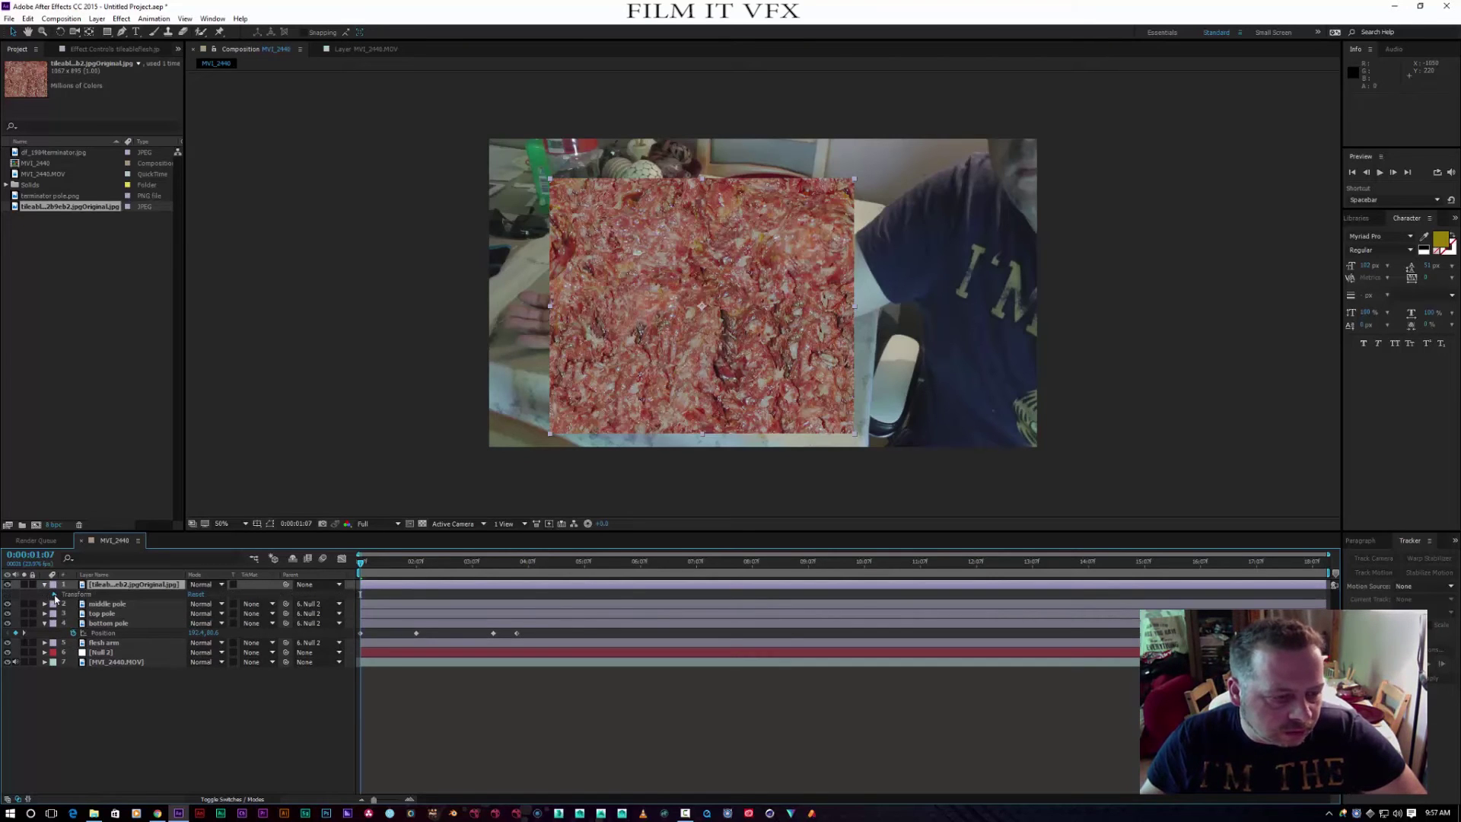
{"action": "left_click", "coordinate": [54, 594]}
{"action": "left_click_drag", "start_coordinate": [196, 643], "coordinate": [157, 637]}
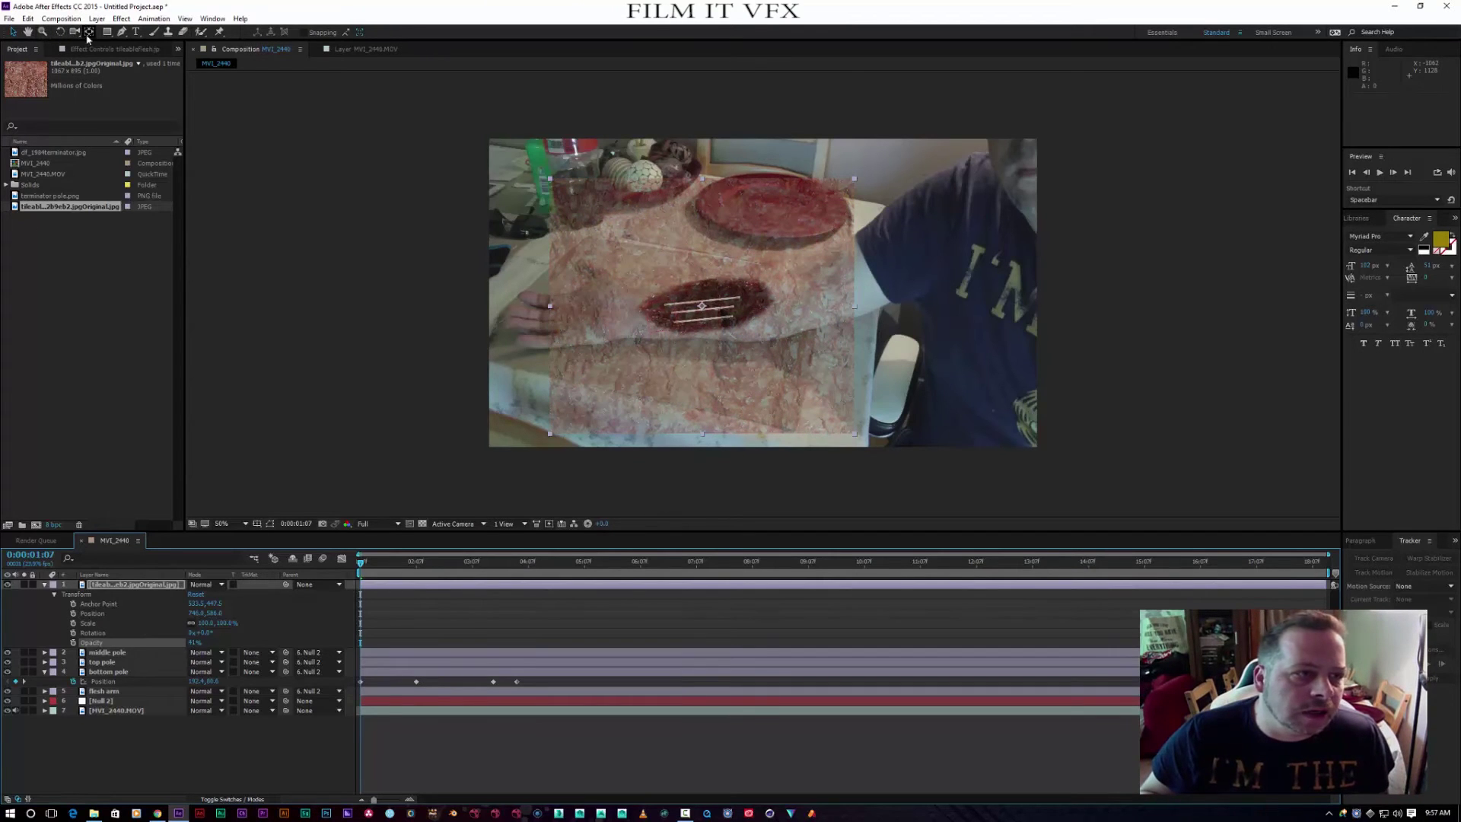
Draw a closed Pen mask on the flesh layer around the hand-side end of the wound
{"action": "key", "text": "g"}
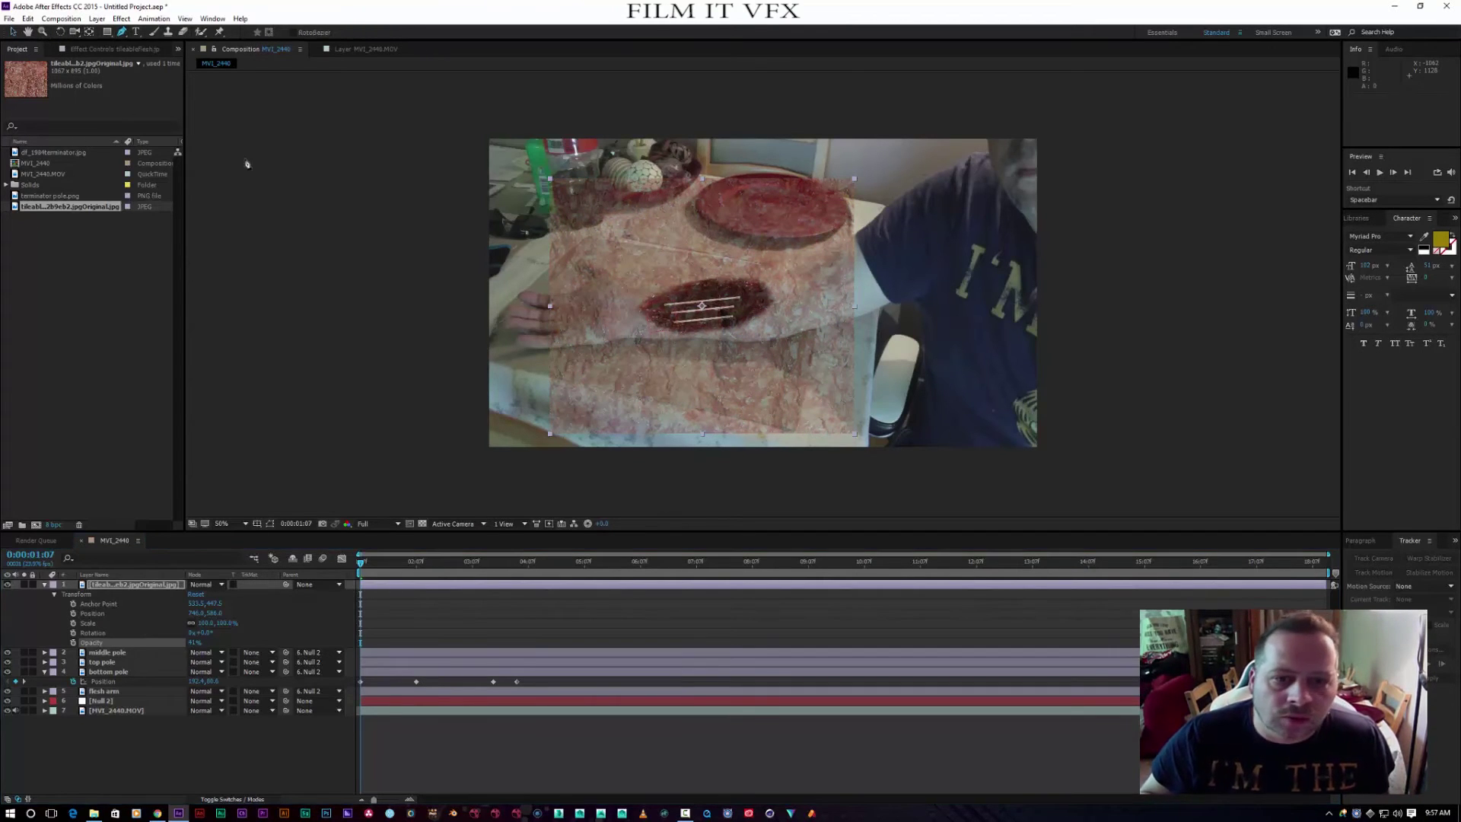
{"action": "left_click", "coordinate": [683, 287]}
{"action": "left_click", "coordinate": [674, 323]}
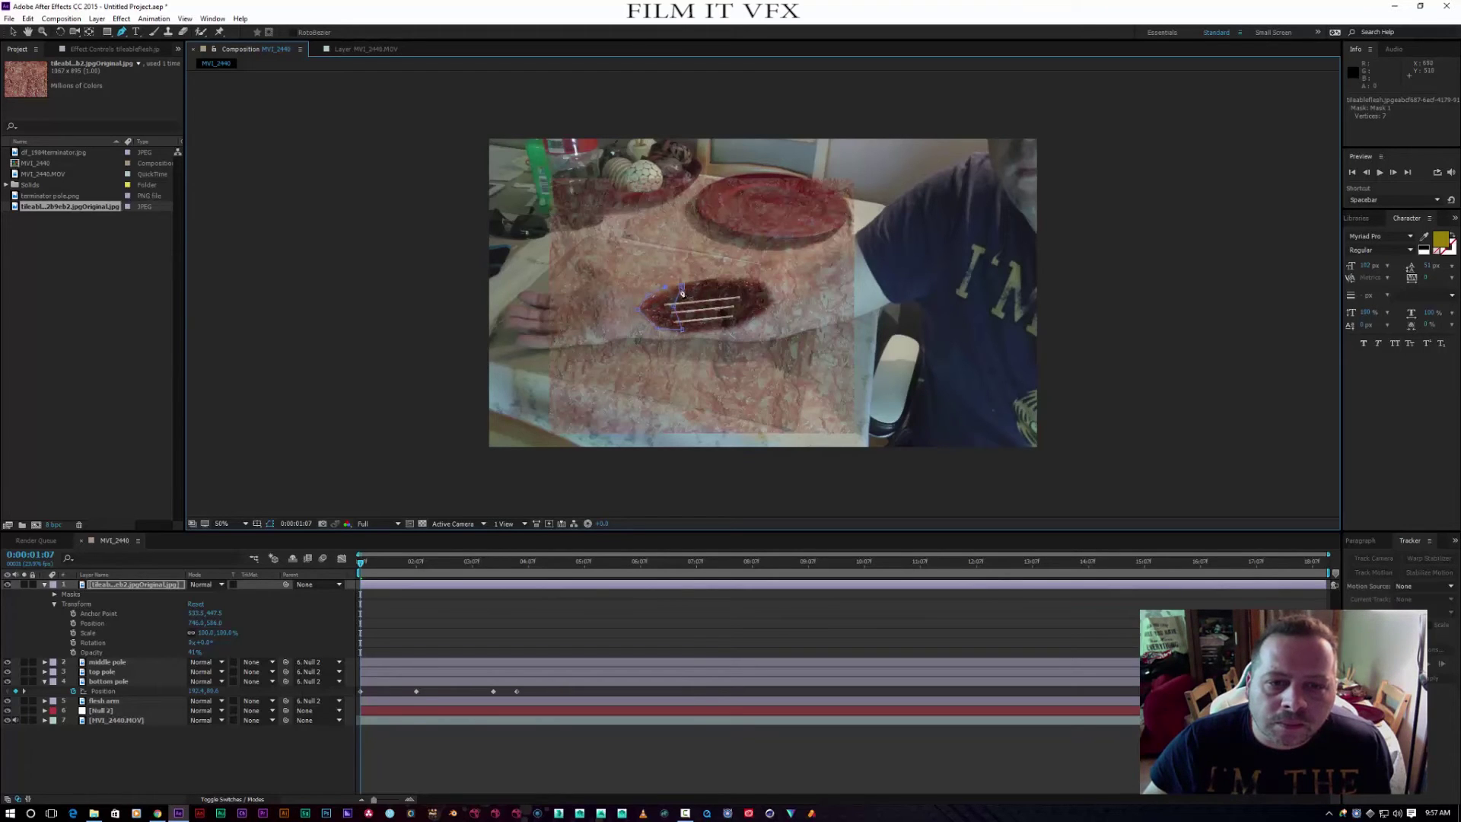
{"action": "left_click", "coordinate": [667, 317]}
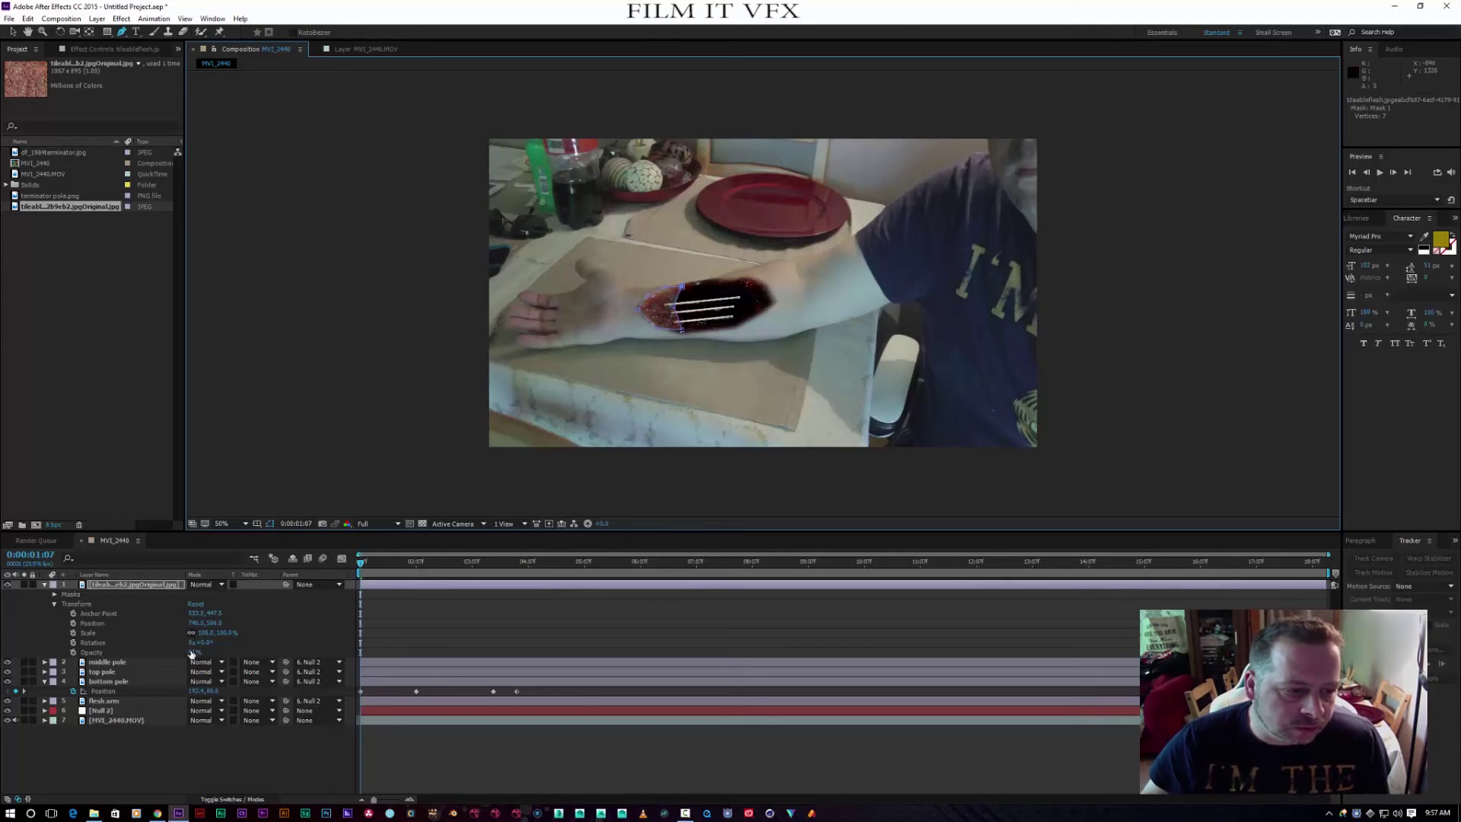
Raise the masked flesh layer's opacity back to nearly full, collapse its properties and return to the Selection tool
{"action": "left_click_drag", "start_coordinate": [195, 652], "coordinate": [222, 650]}
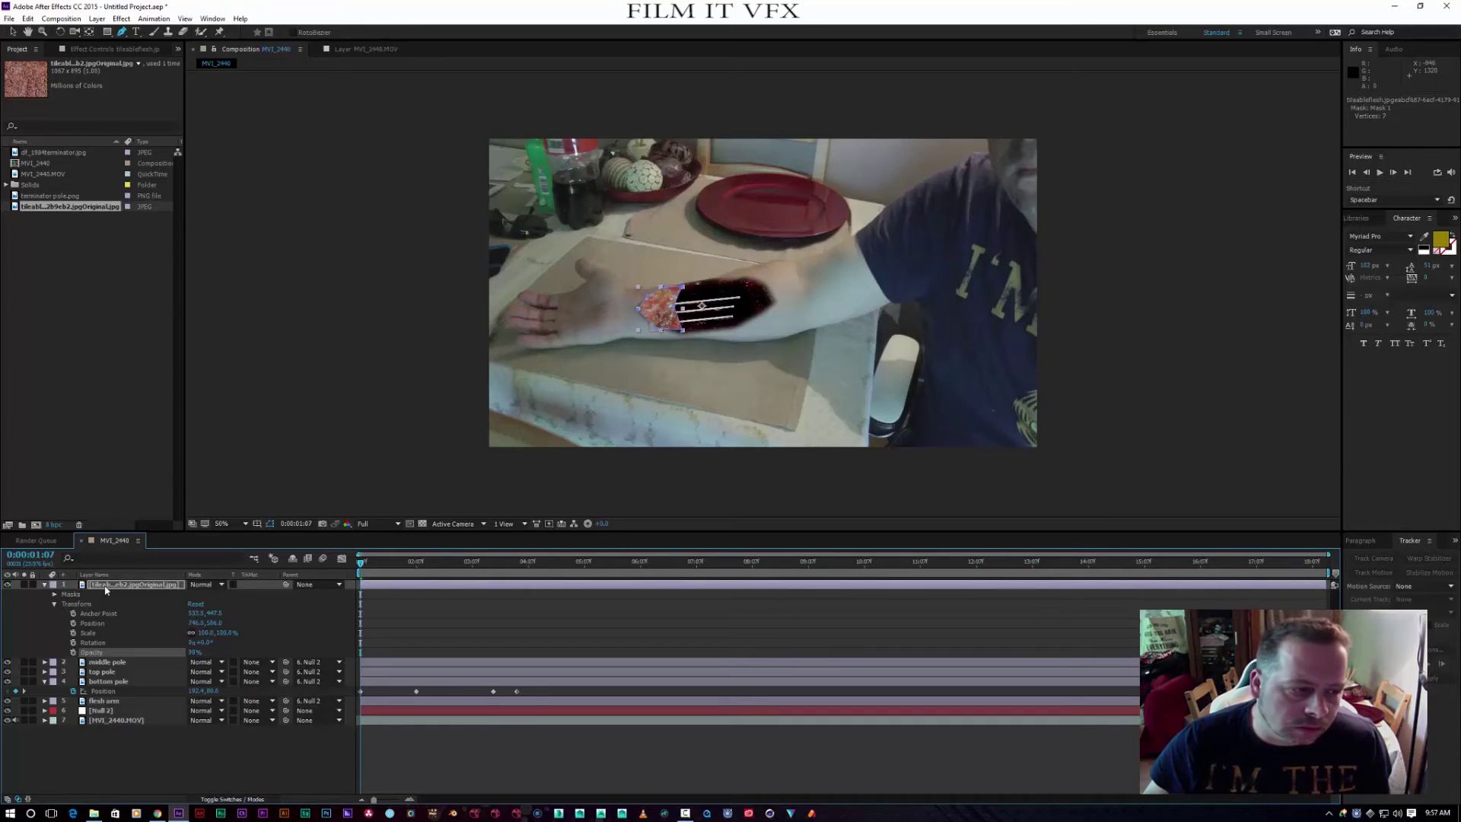
{"action": "left_click", "coordinate": [45, 585]}
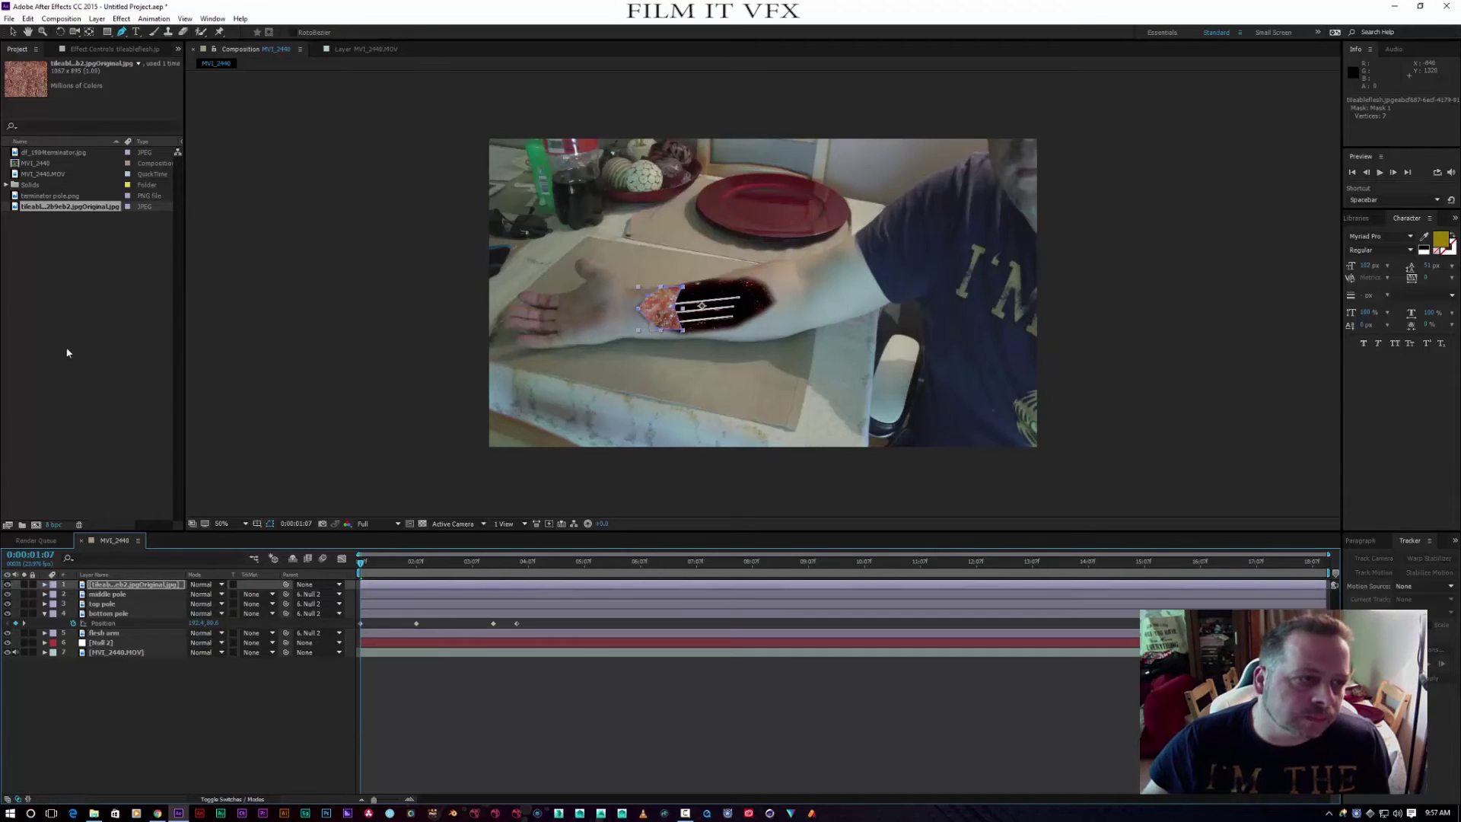
{"action": "left_click", "coordinate": [14, 32]}
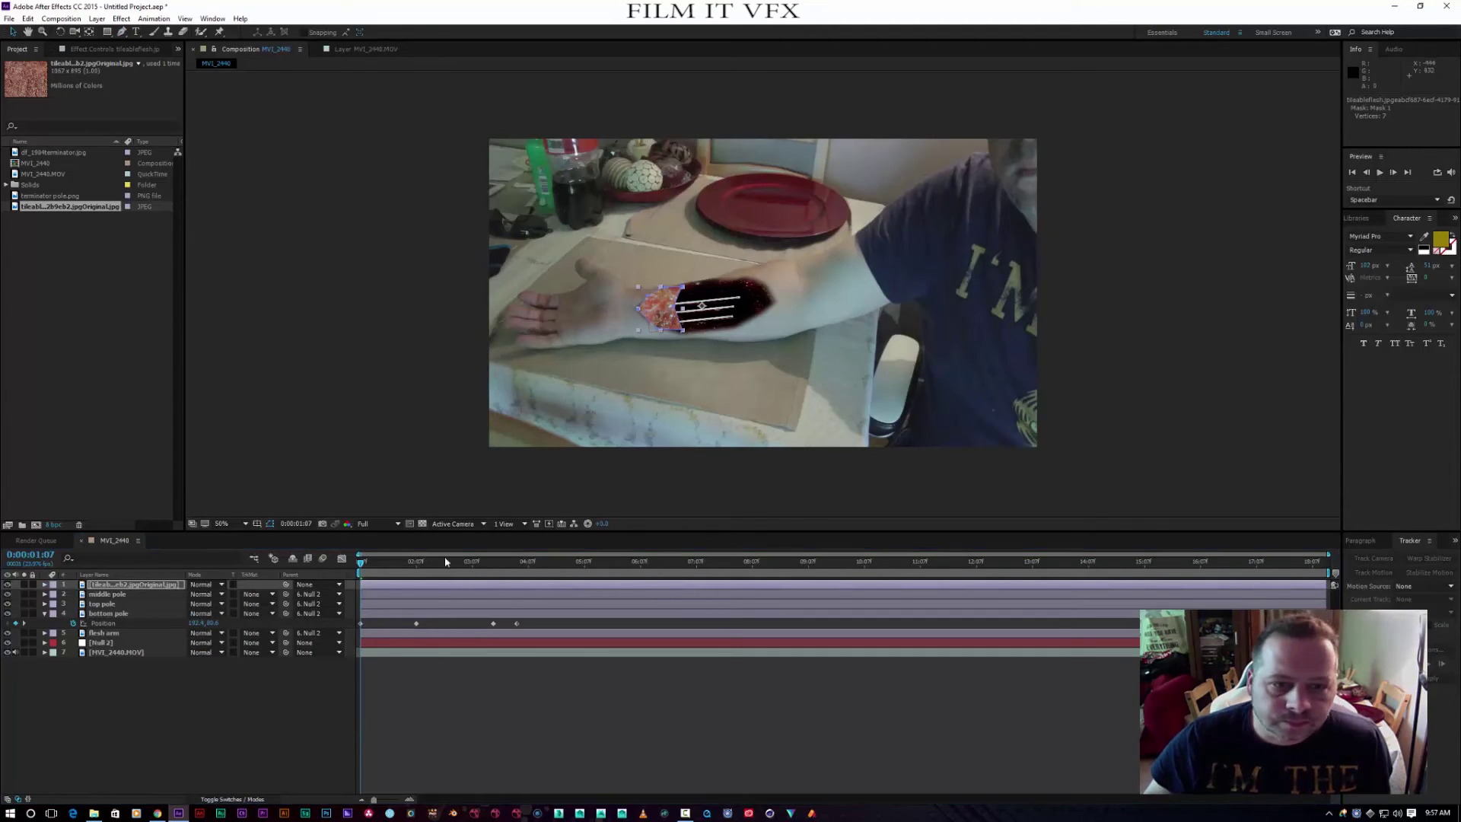
{"action": "left_click", "coordinate": [683, 324]}
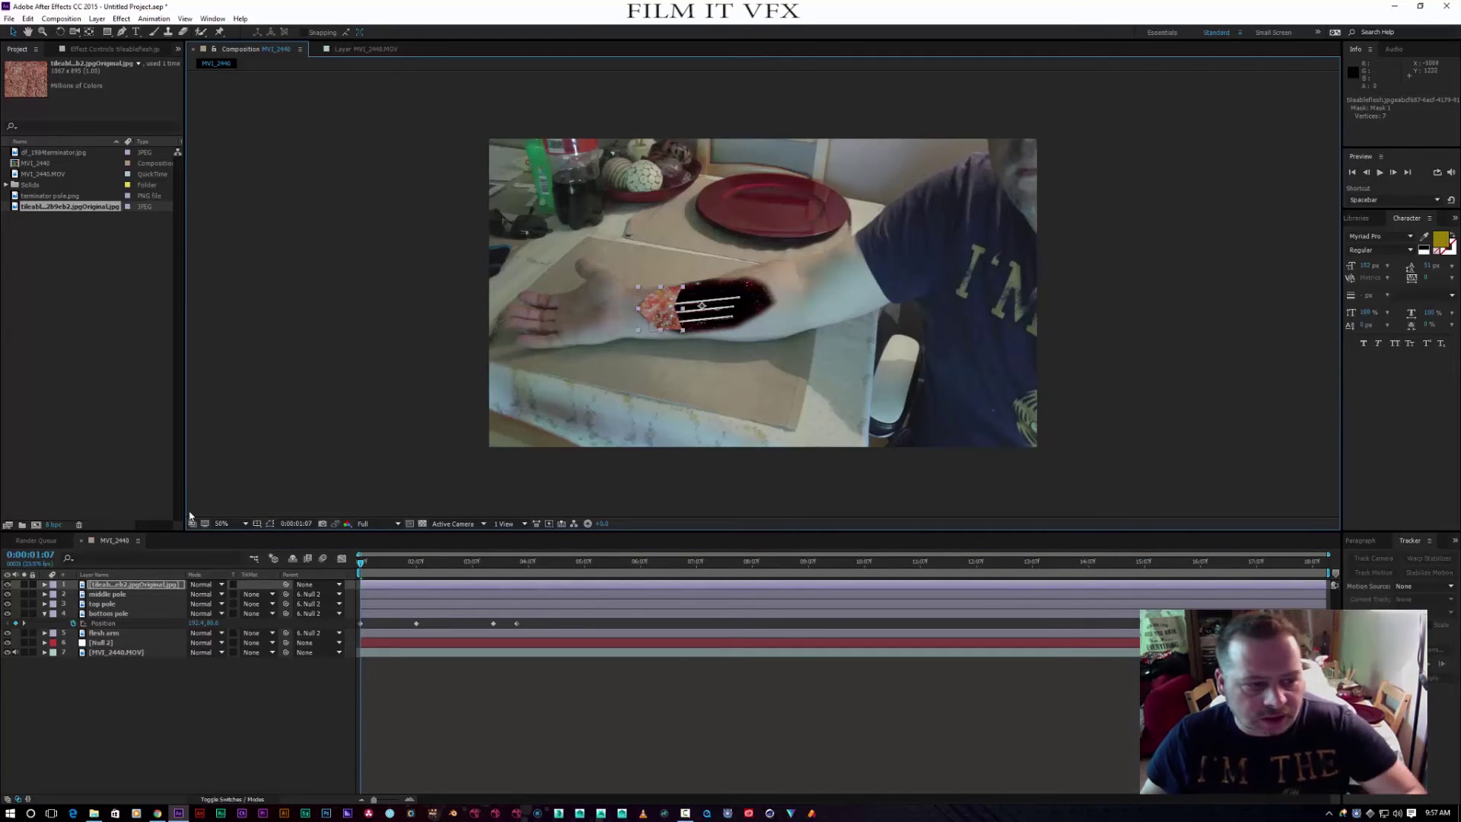
Feather the flesh layer's mask to soften its edges and nudge the piece slightly toward the elbow over the pole ends
{"action": "left_click", "coordinate": [152, 584]}
{"action": "key", "text": "f"}
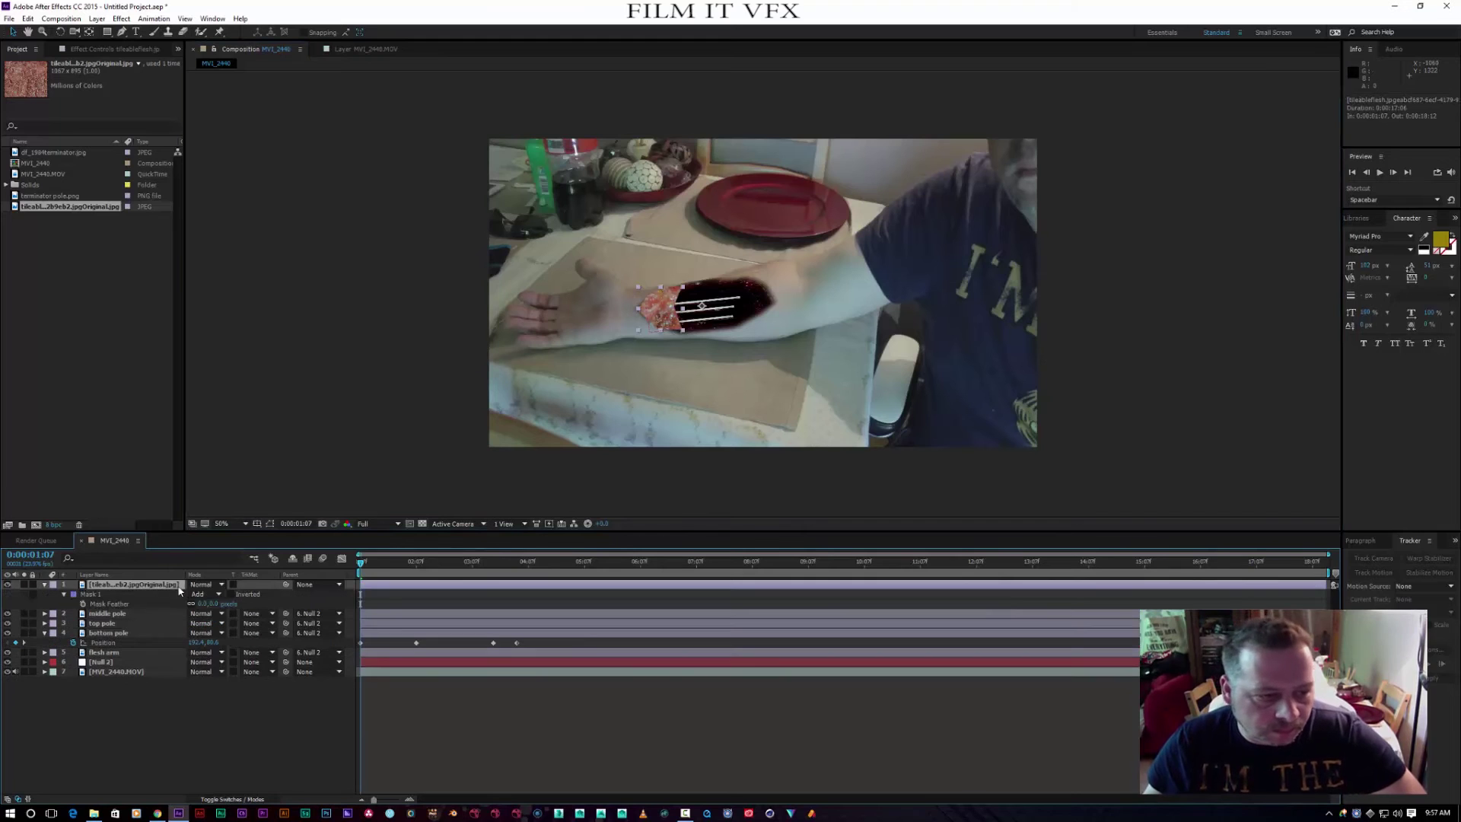
{"action": "left_click_drag", "start_coordinate": [217, 604], "coordinate": [226, 603]}
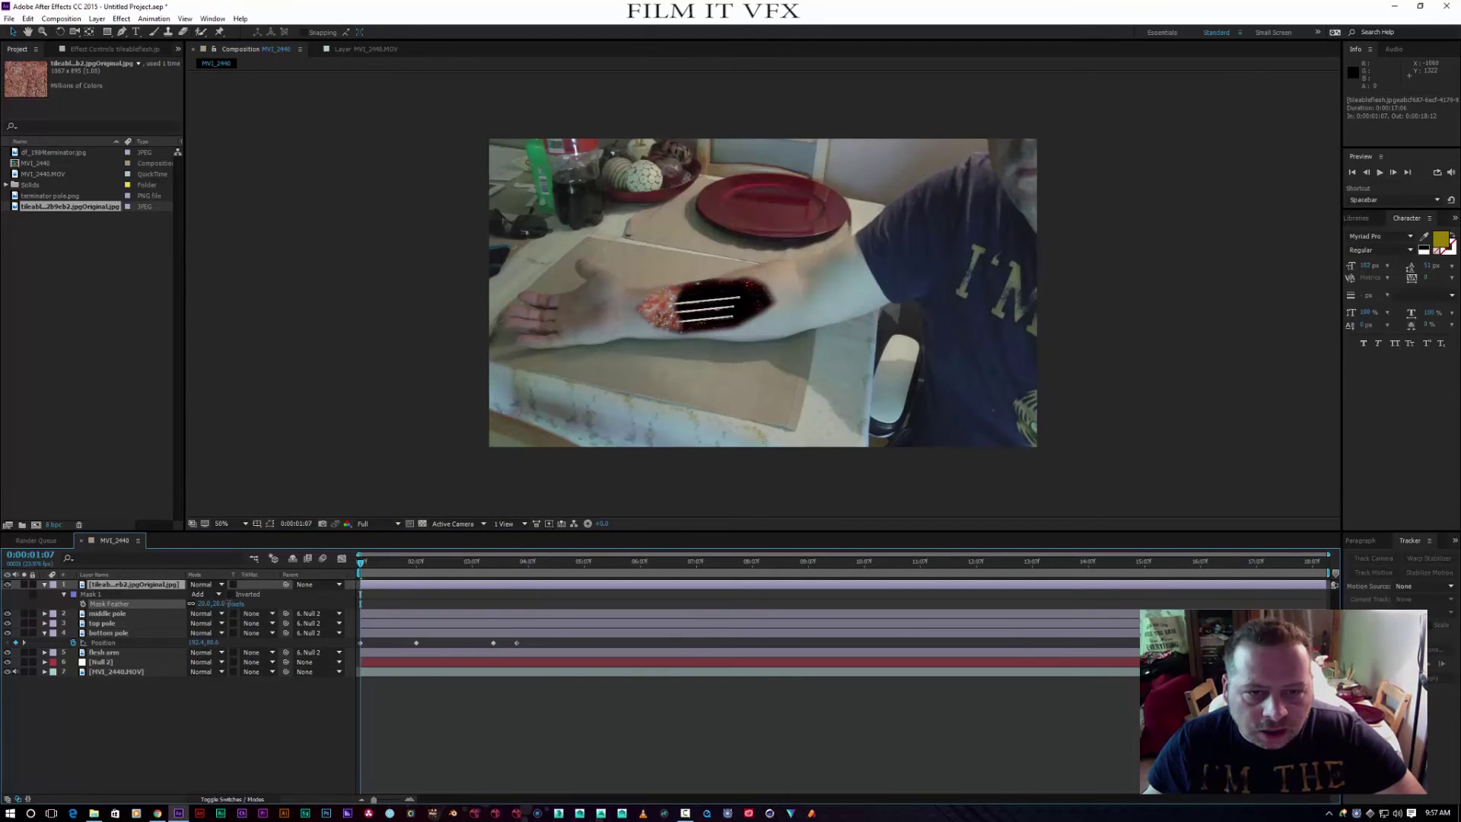
{"action": "left_click", "coordinate": [662, 318]}
{"action": "left_click_drag", "start_coordinate": [660, 314], "coordinate": [664, 312]}
Apply a Curves effect to the flesh layer and bend the RGB curve downward to darken it to match the wound
{"action": "left_click", "coordinate": [137, 586]}
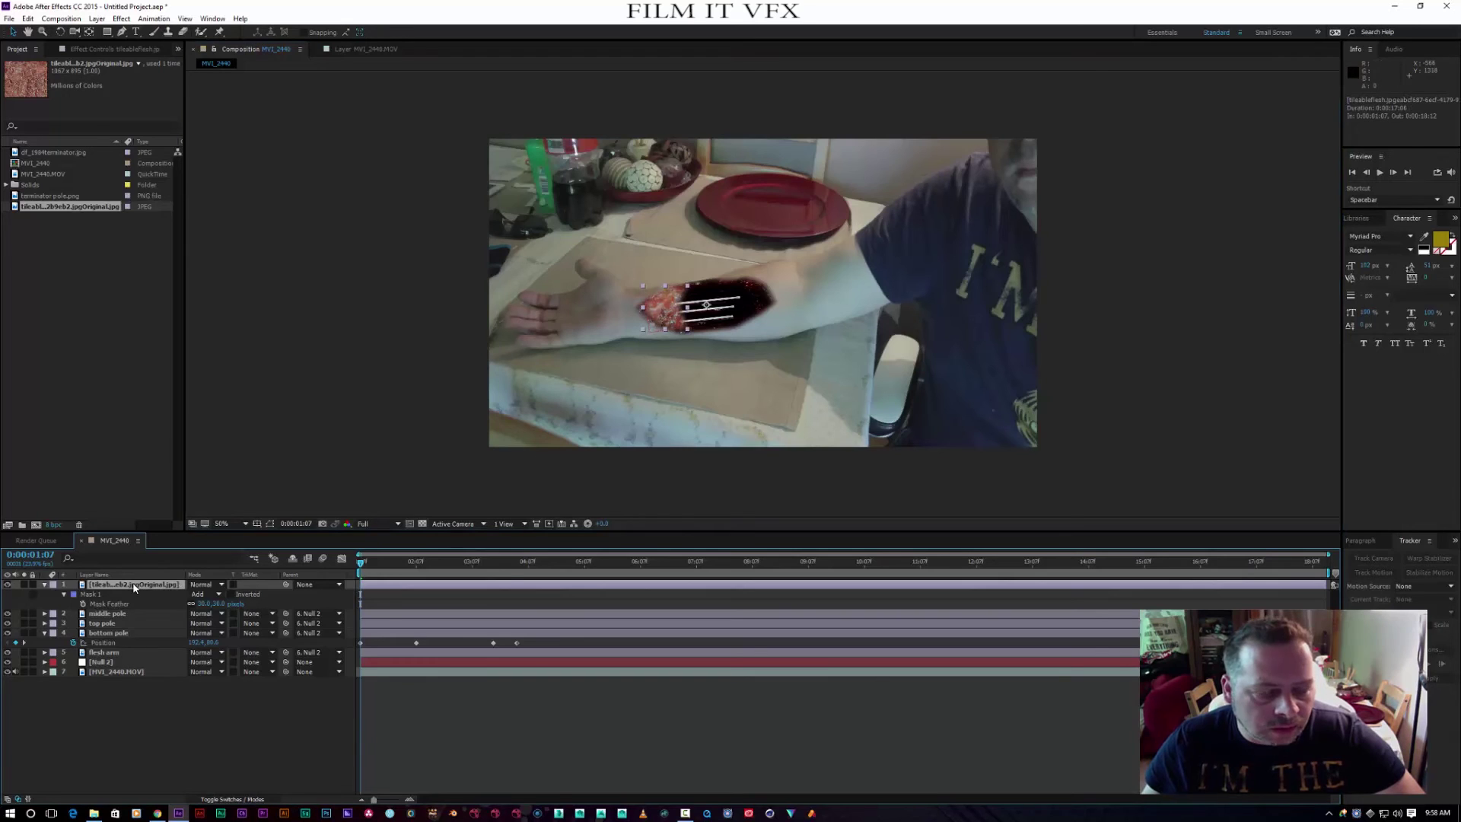
{"action": "right_click", "coordinate": [134, 588]}
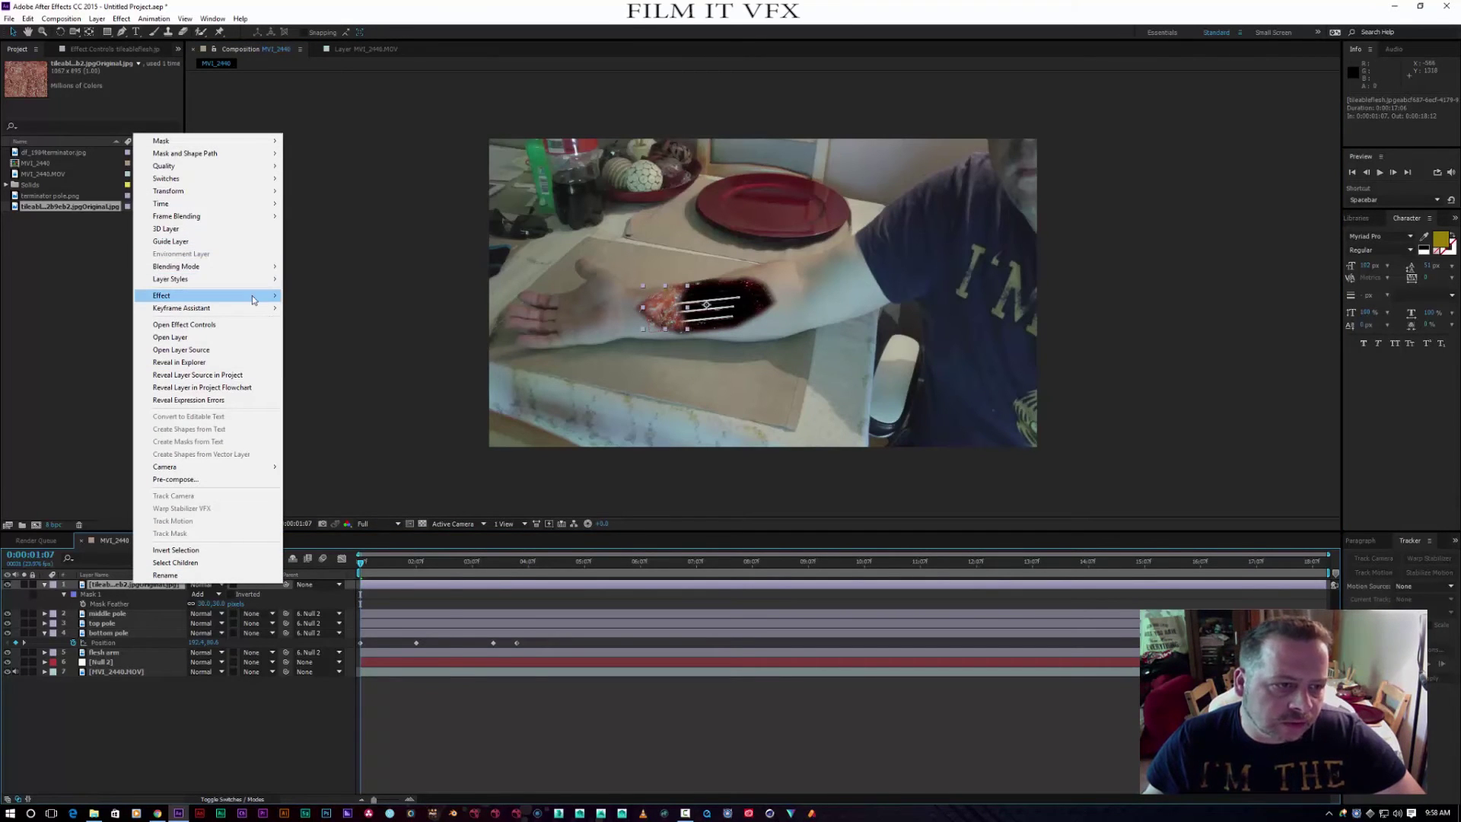
{"action": "mouse_move", "coordinate": [261, 295]}
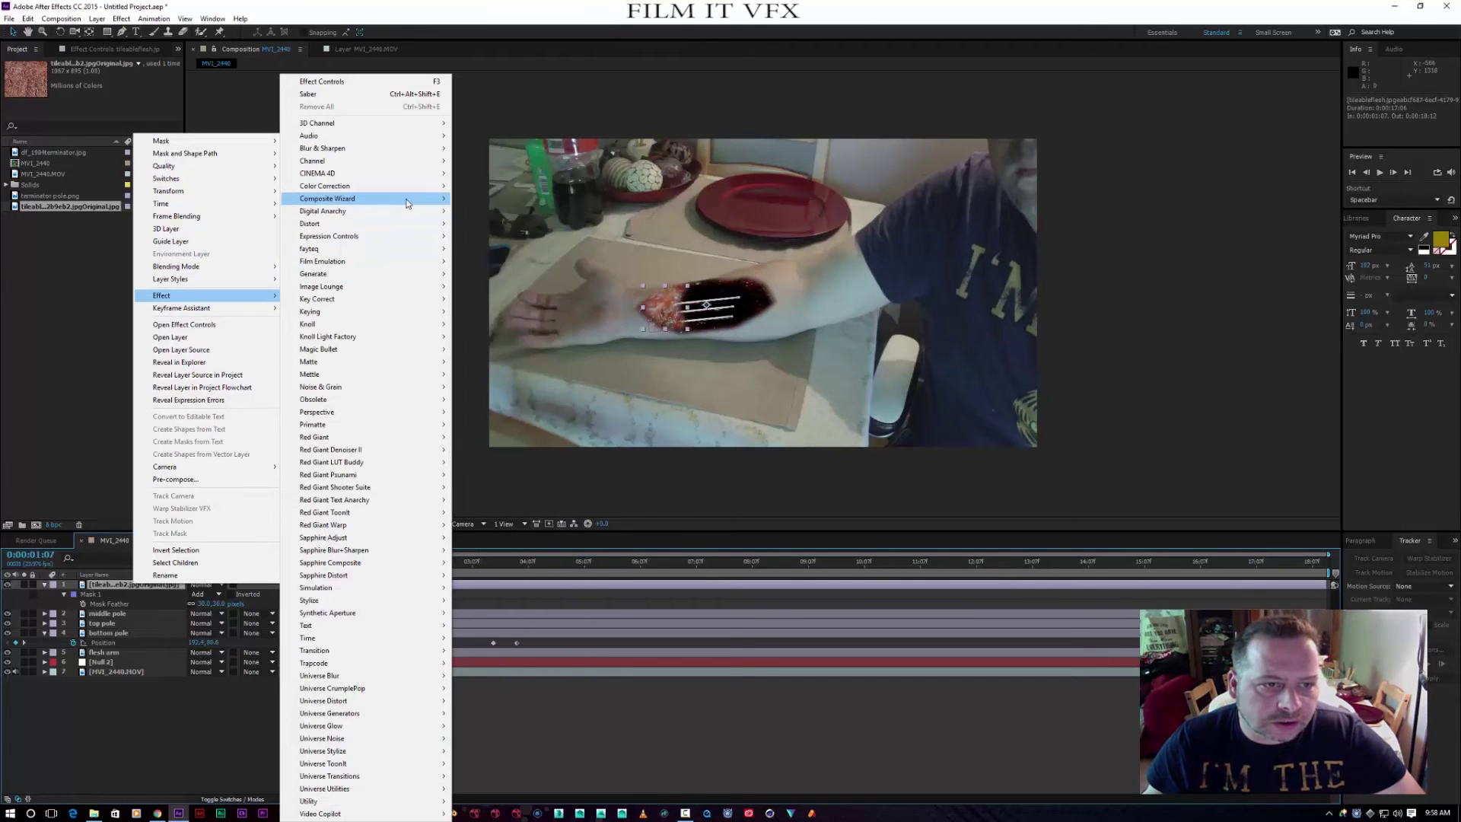
{"action": "mouse_move", "coordinate": [409, 200]}
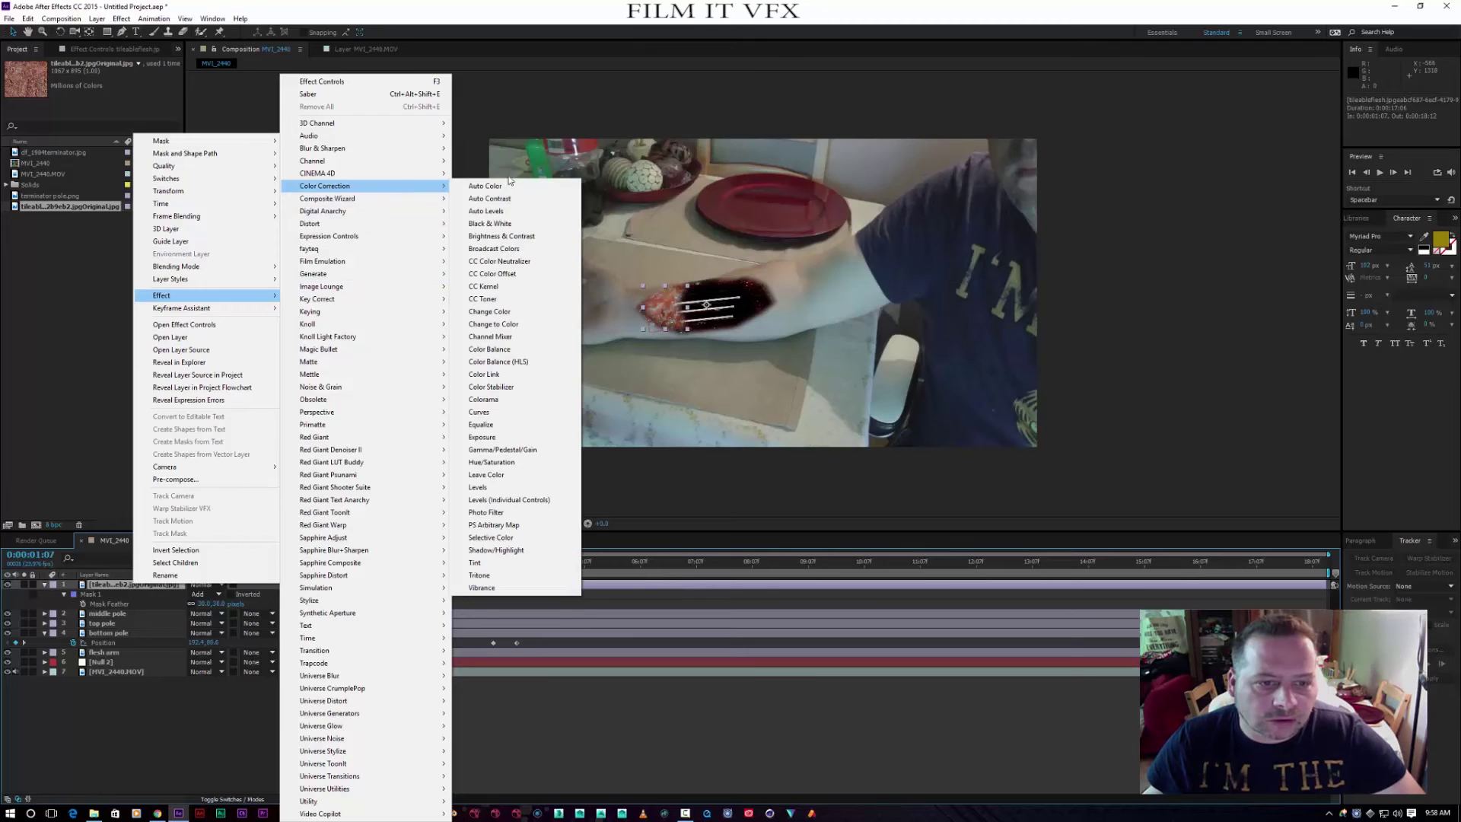
{"action": "left_click", "coordinate": [476, 412]}
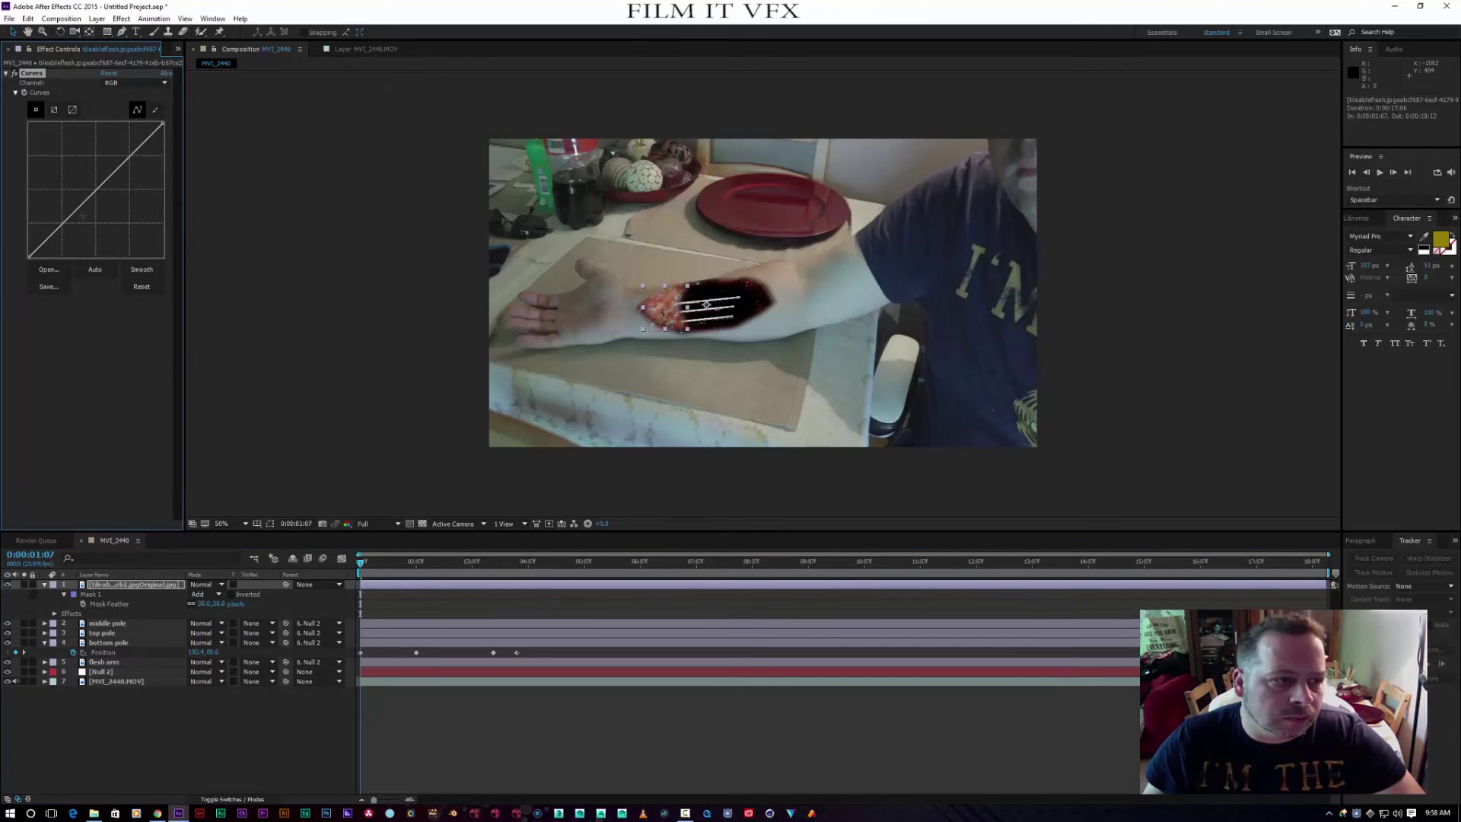
{"action": "left_click_drag", "start_coordinate": [106, 179], "coordinate": [124, 207]}
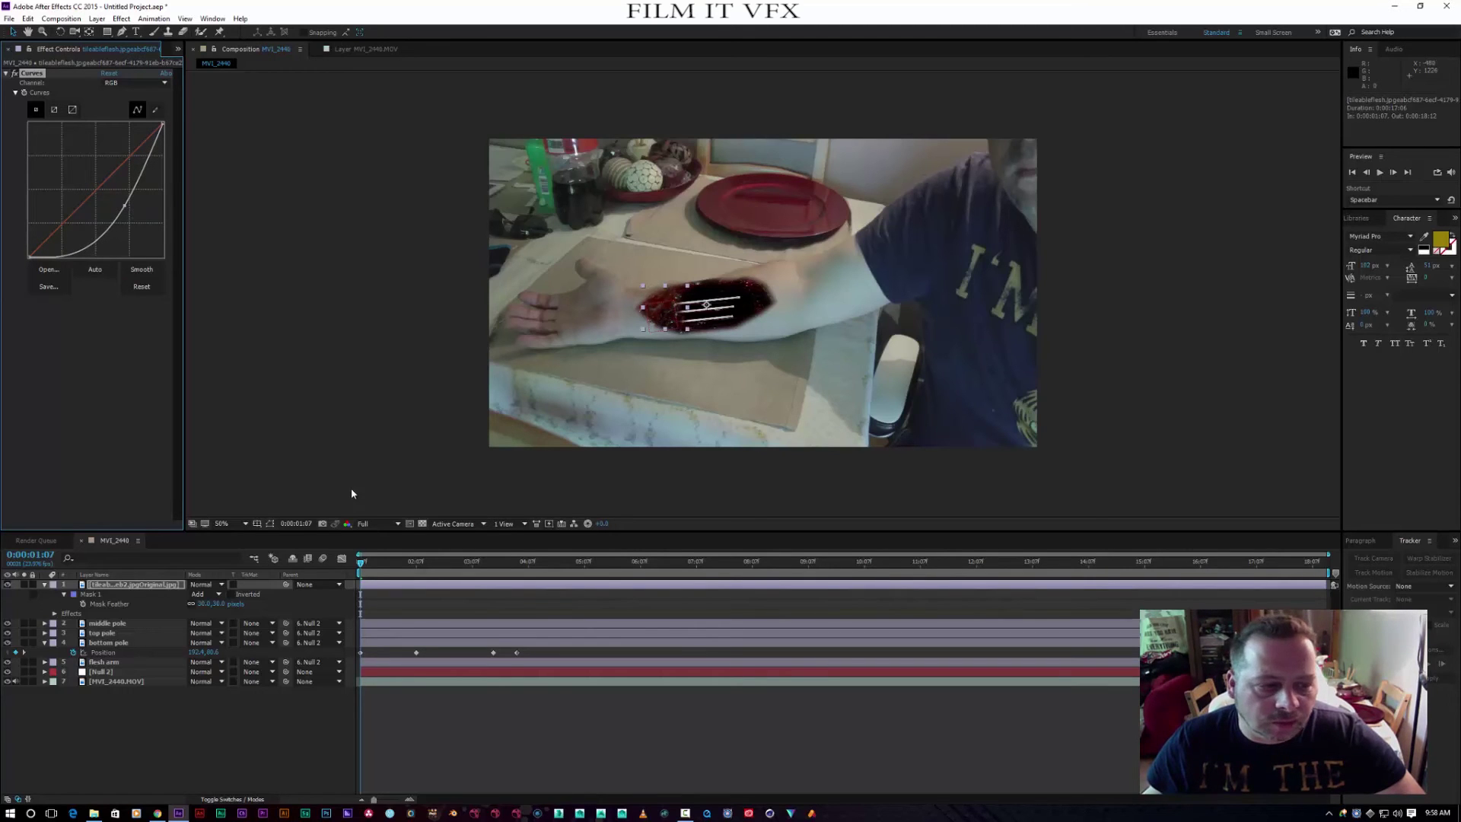
Collapse the flesh layer, parent it to Null 2 and check its tracking up to 0:00:02:22
{"action": "left_click", "coordinate": [44, 585]}
{"action": "left_click", "coordinate": [251, 583]}
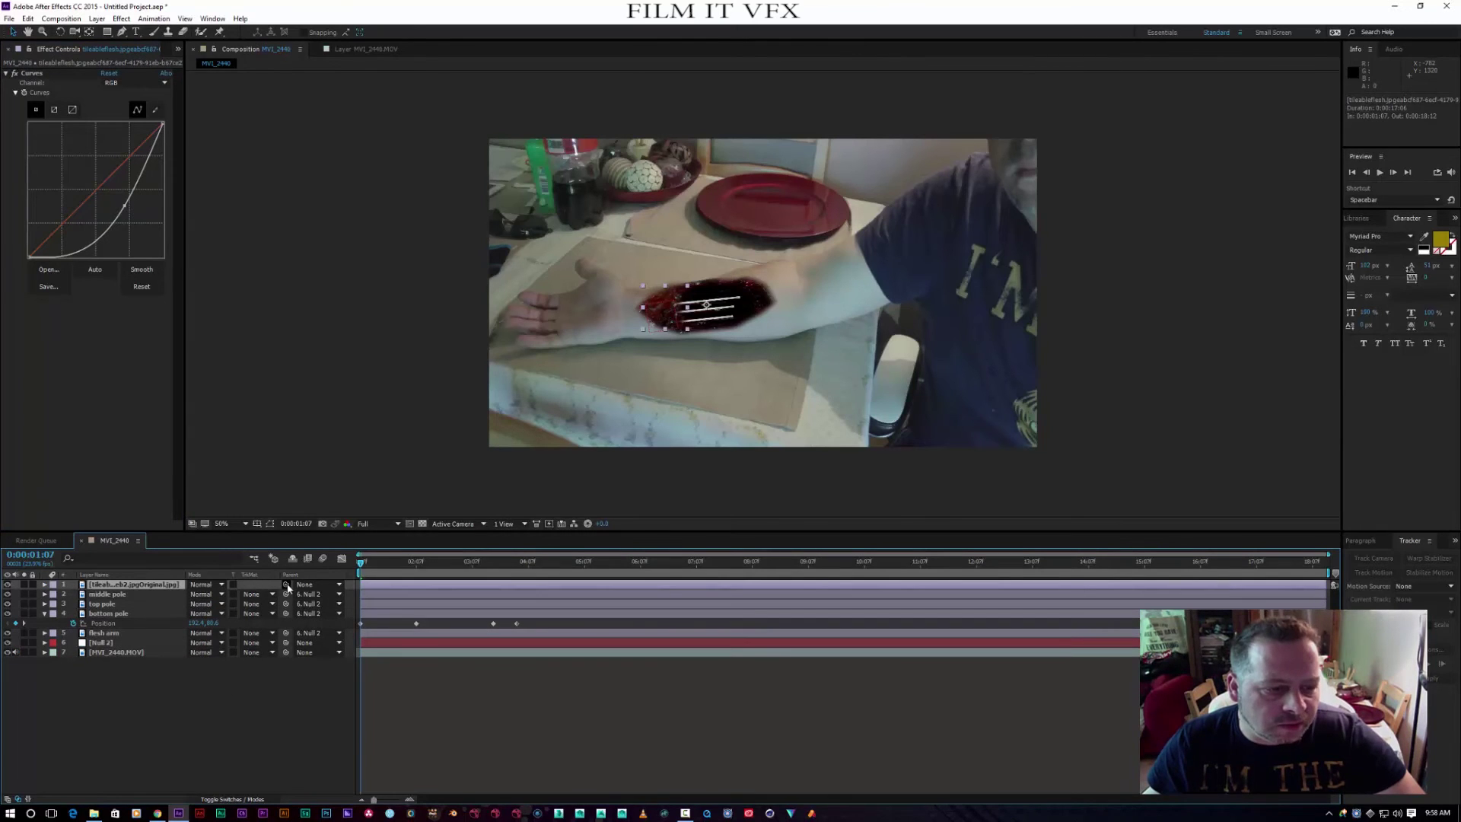
{"action": "left_click_drag", "start_coordinate": [286, 584], "coordinate": [106, 647]}
{"action": "left_click_drag", "start_coordinate": [360, 563], "coordinate": [451, 567]}
Nudge the hand-side flesh piece slightly further toward the elbow to cover the pole ends, and deselect it
{"action": "left_click", "coordinate": [133, 585]}
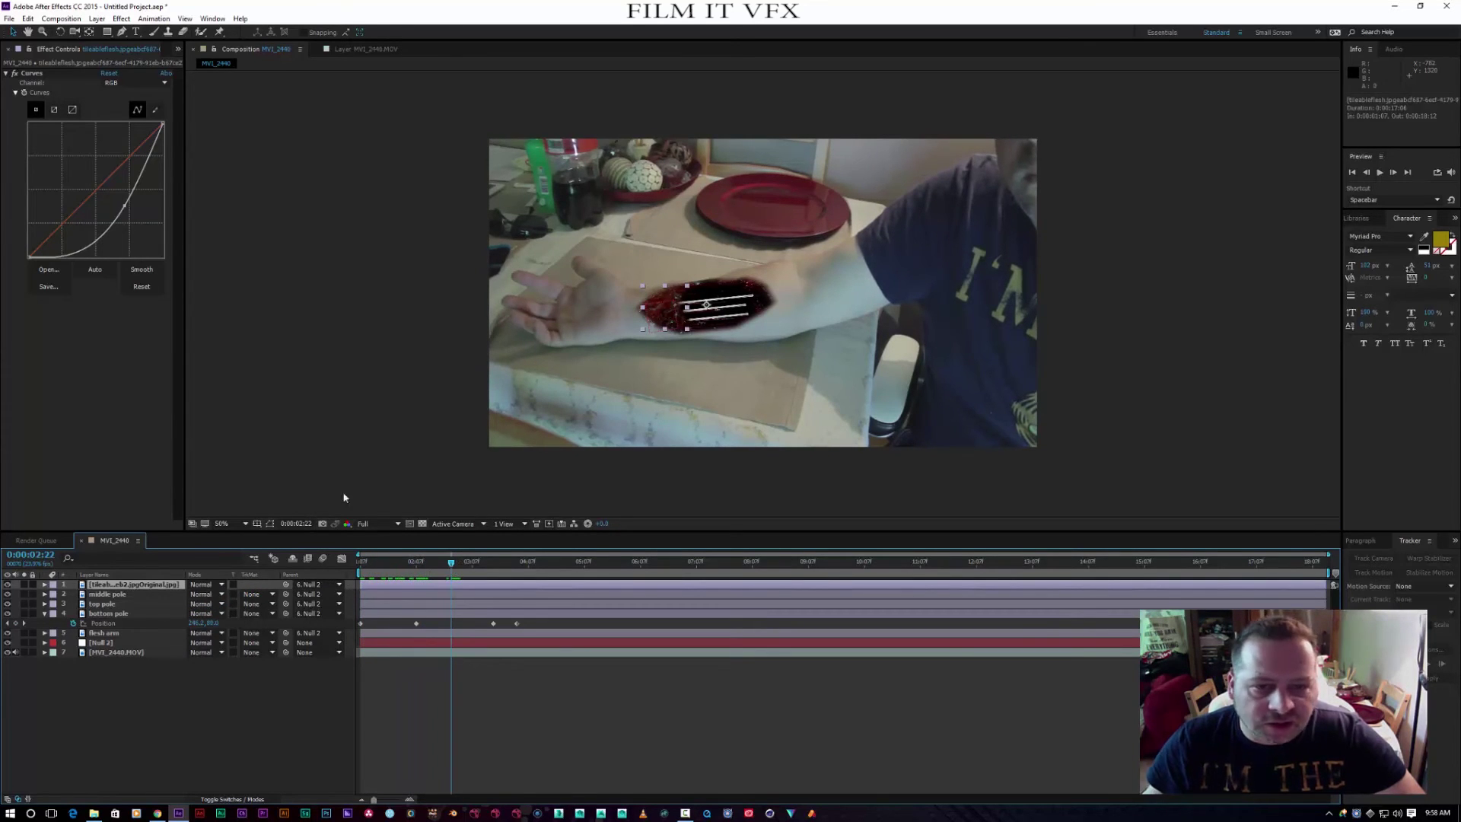
{"action": "left_click_drag", "start_coordinate": [688, 311], "coordinate": [690, 311]}
{"action": "left_click", "coordinate": [427, 417]}
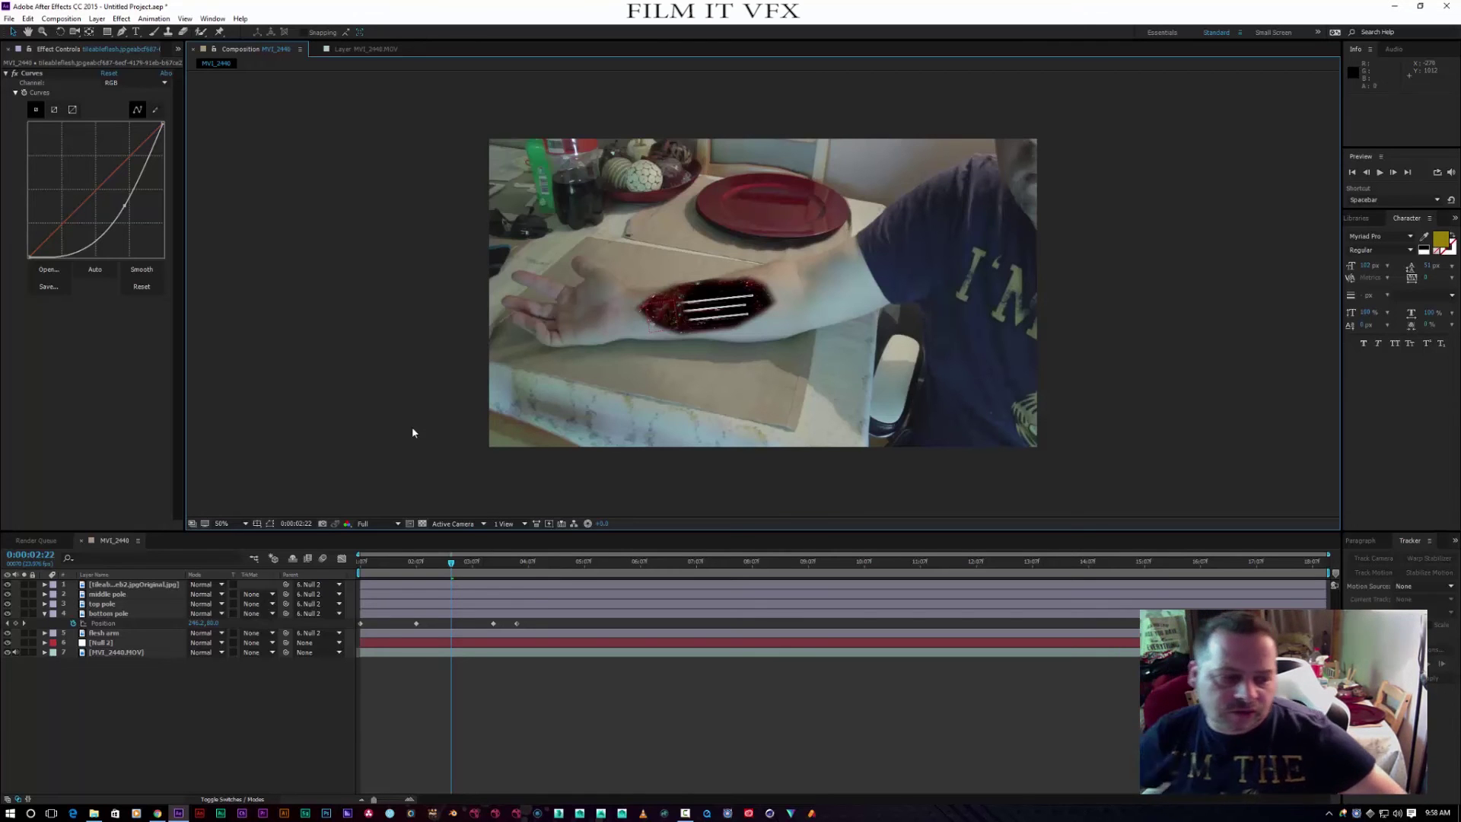
Duplicate the flesh layer and move the copy to the elbow-side end of the wound
{"action": "left_click", "coordinate": [133, 585]}
{"action": "key", "text": "ctrl+d"}
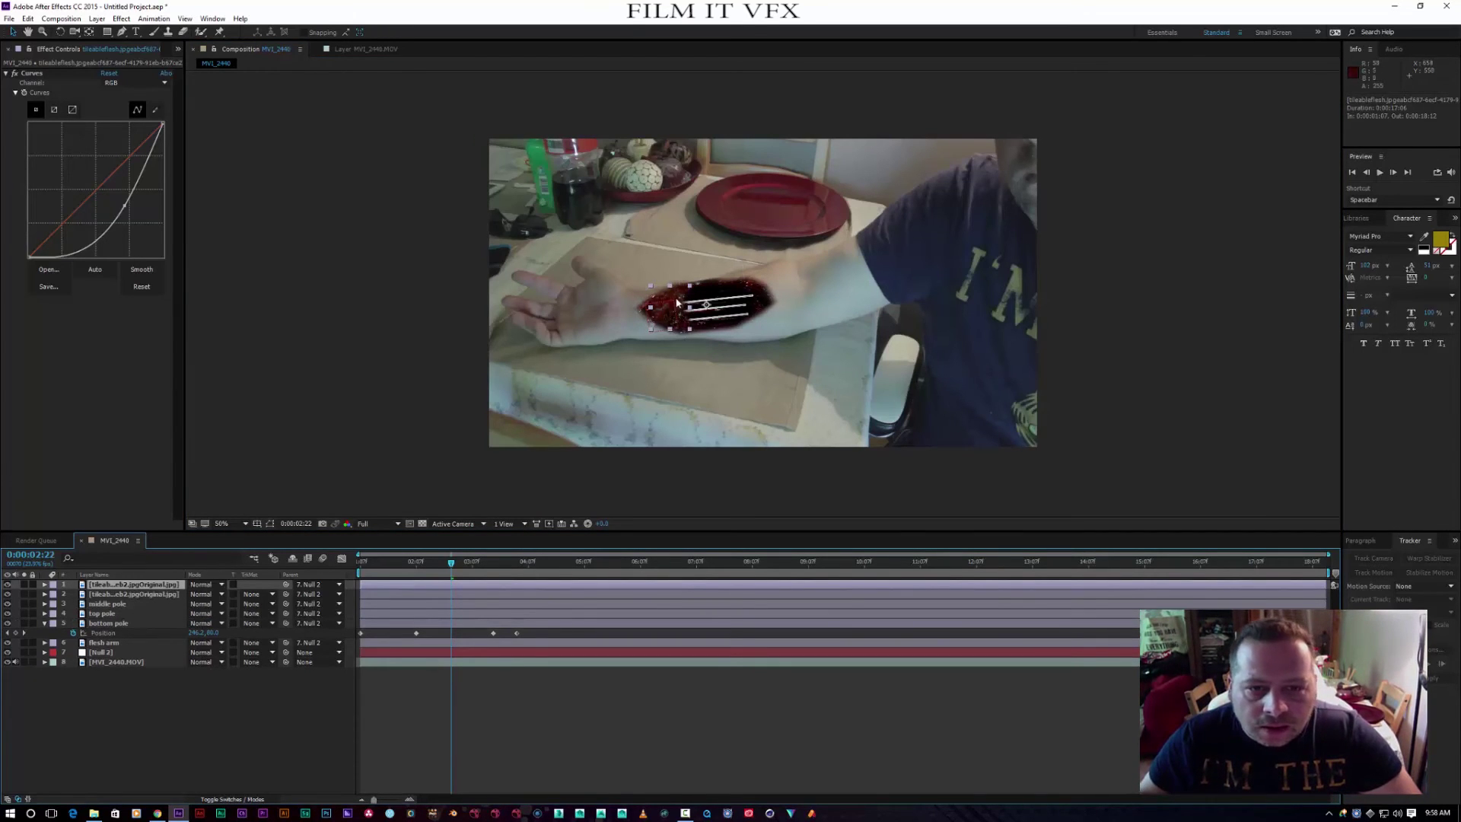
{"action": "left_click_drag", "start_coordinate": [670, 297], "coordinate": [747, 288]}
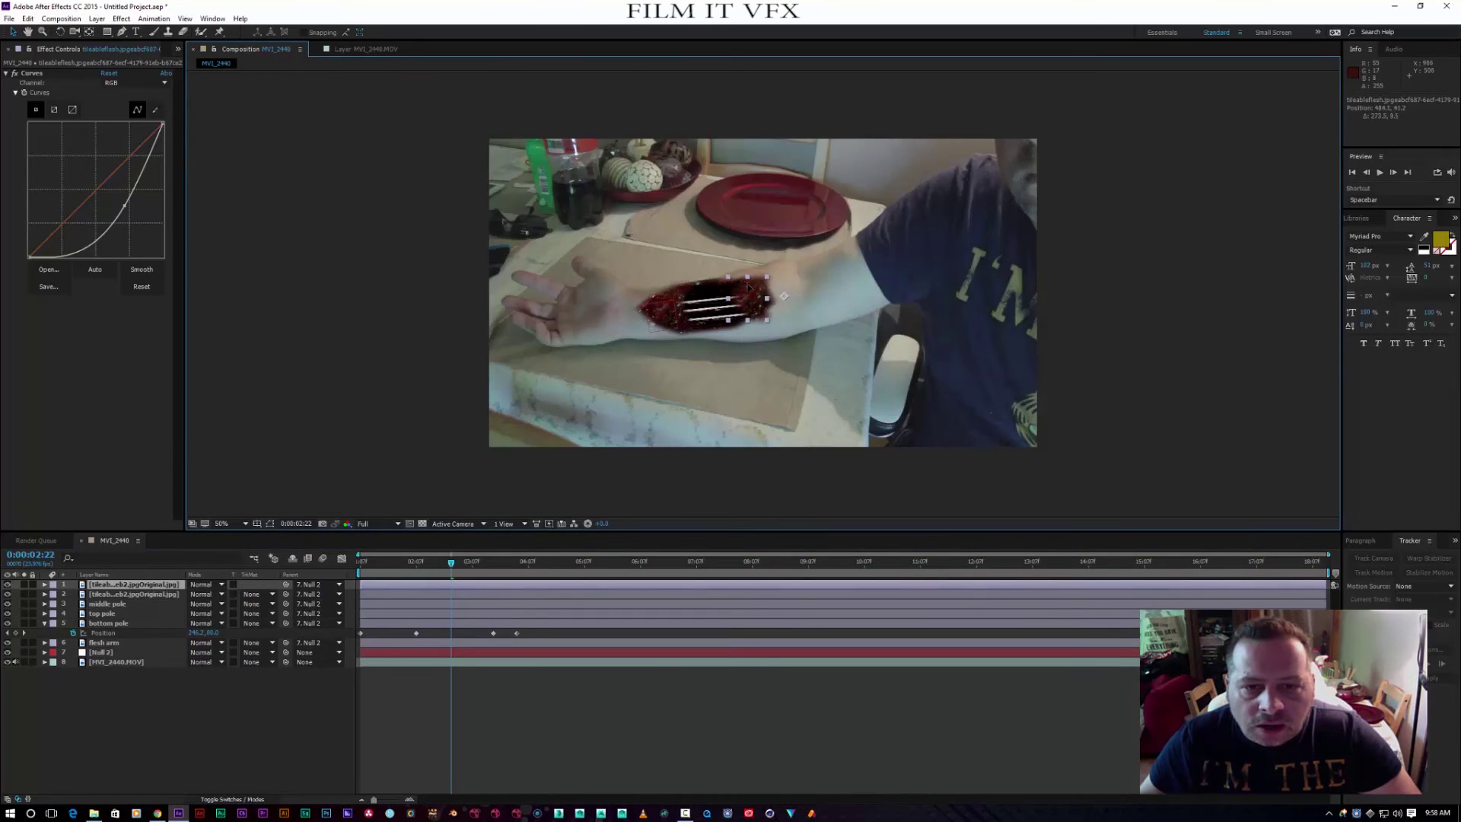
Rotate the duplicated flesh piece to about 171° and move it back over the elbow-side end of the wound
{"action": "left_click", "coordinate": [60, 32]}
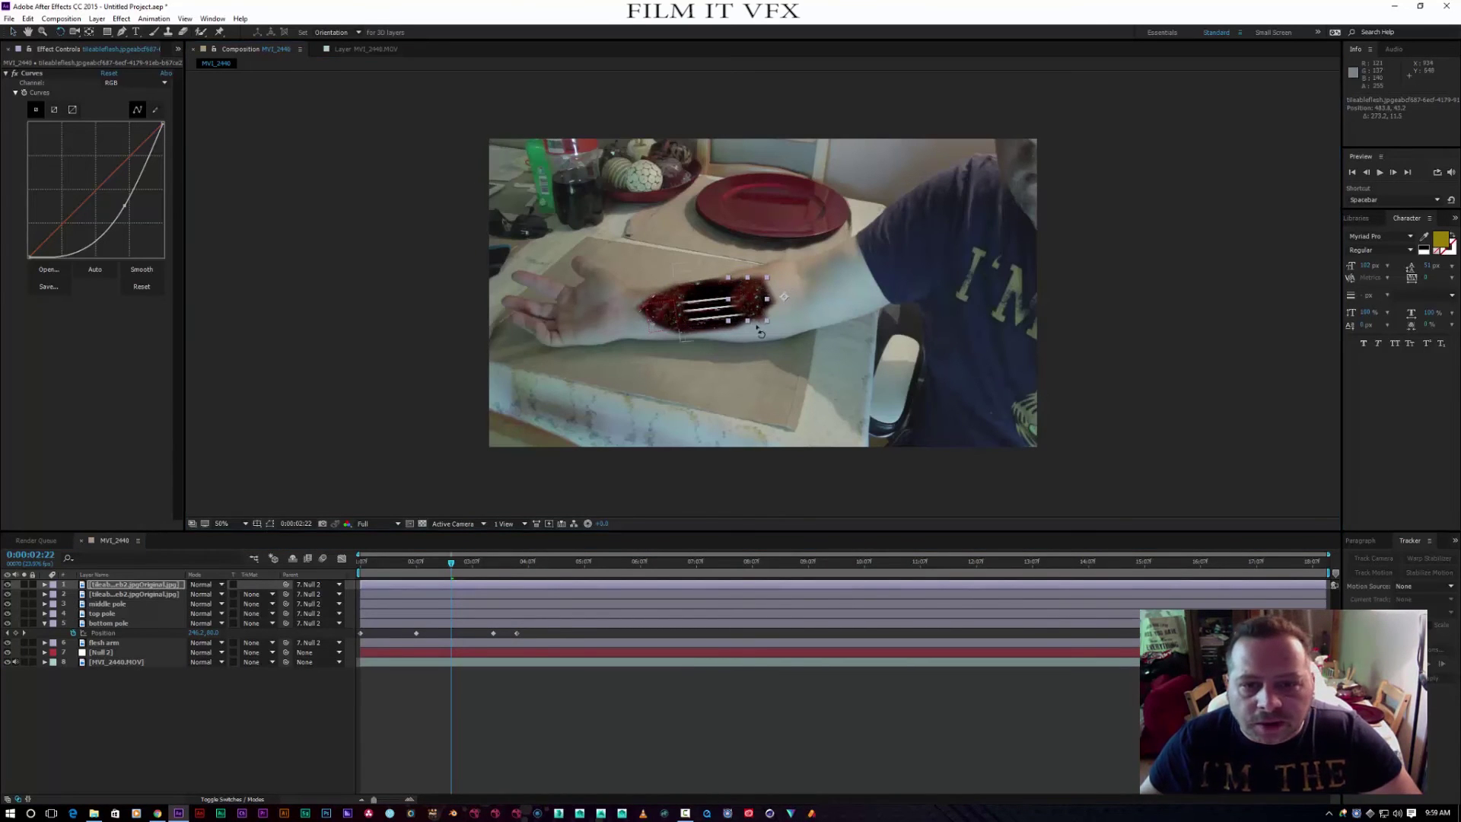
{"action": "left_click_drag", "start_coordinate": [735, 313], "coordinate": [820, 283]}
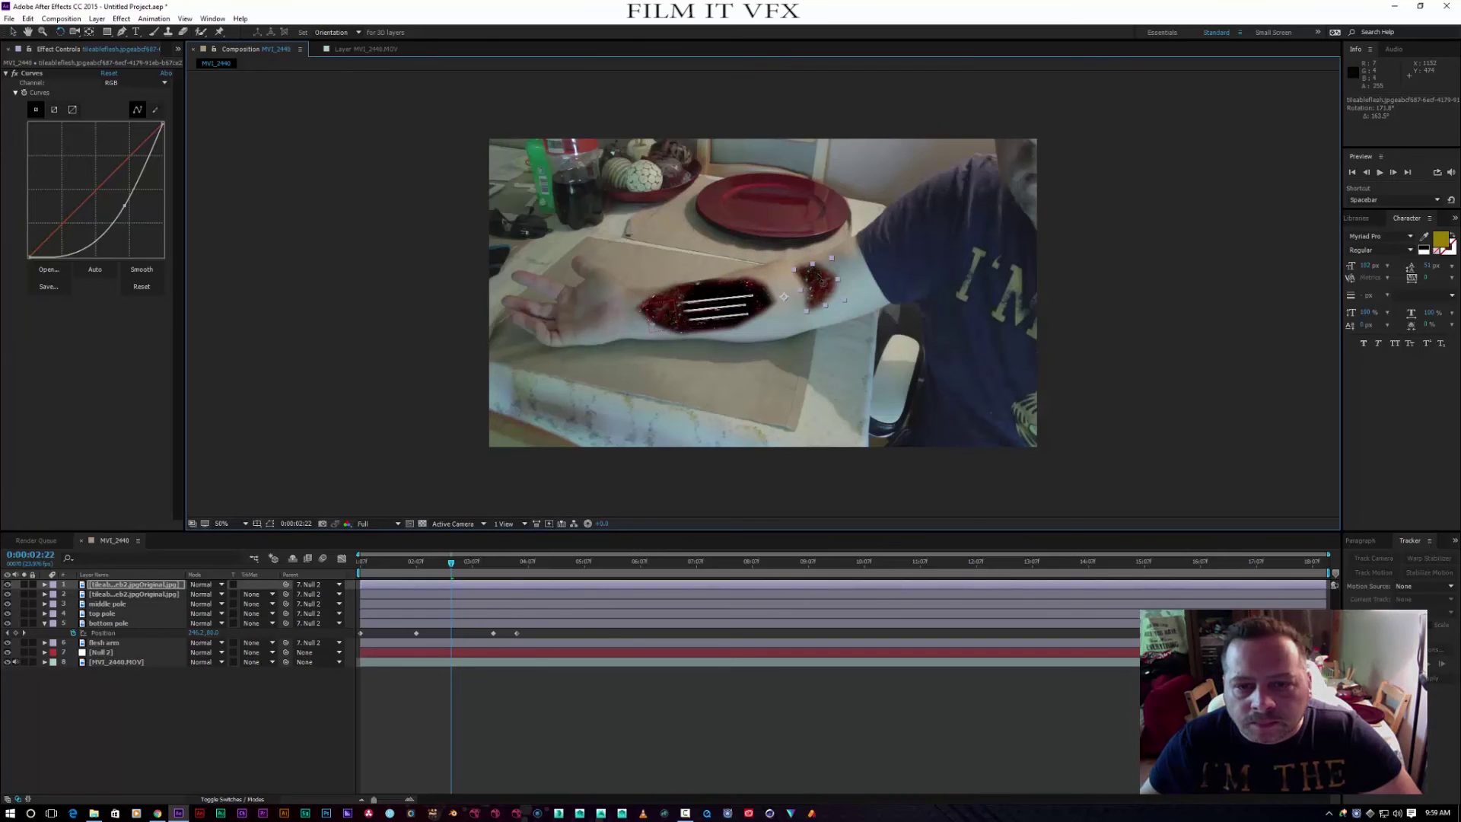
{"action": "left_click", "coordinate": [11, 33]}
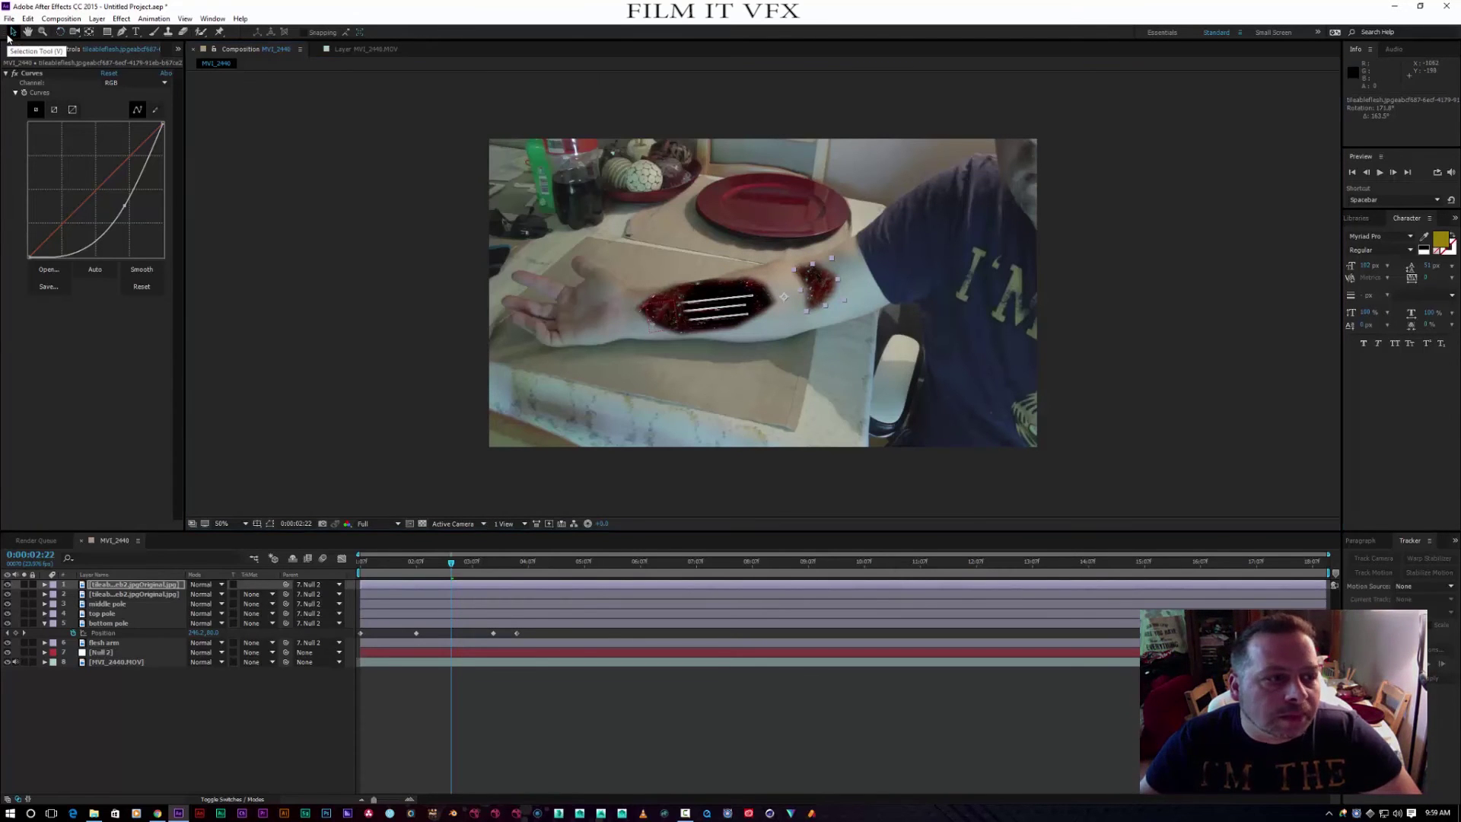
{"action": "left_click_drag", "start_coordinate": [843, 291], "coordinate": [749, 302]}
{"action": "left_click", "coordinate": [414, 408]}
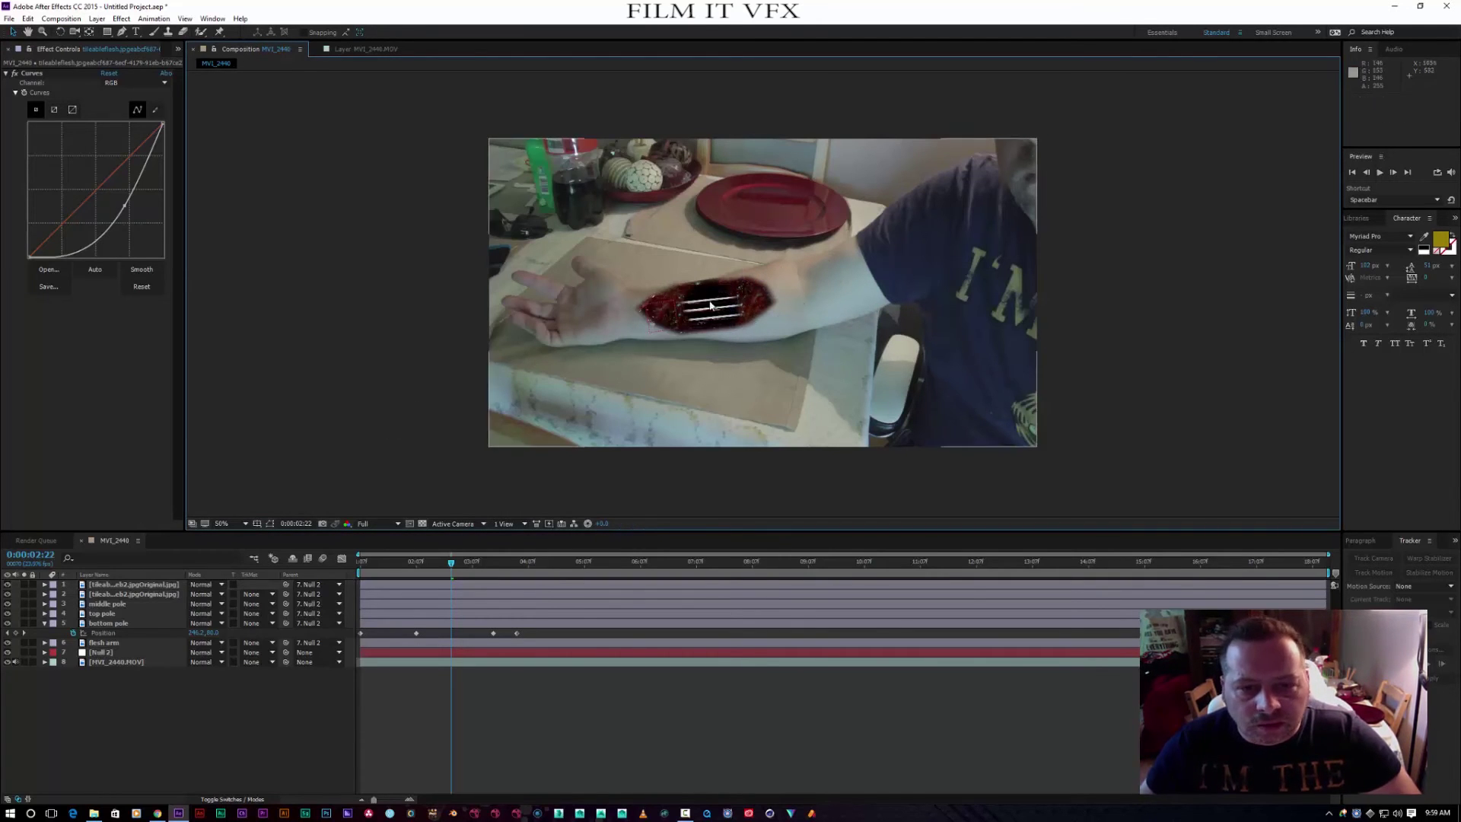
At 0:00:01:11, resize the duplicated flesh piece so it fits the height of the wound's elbow-side end
{"action": "left_click", "coordinate": [152, 585]}
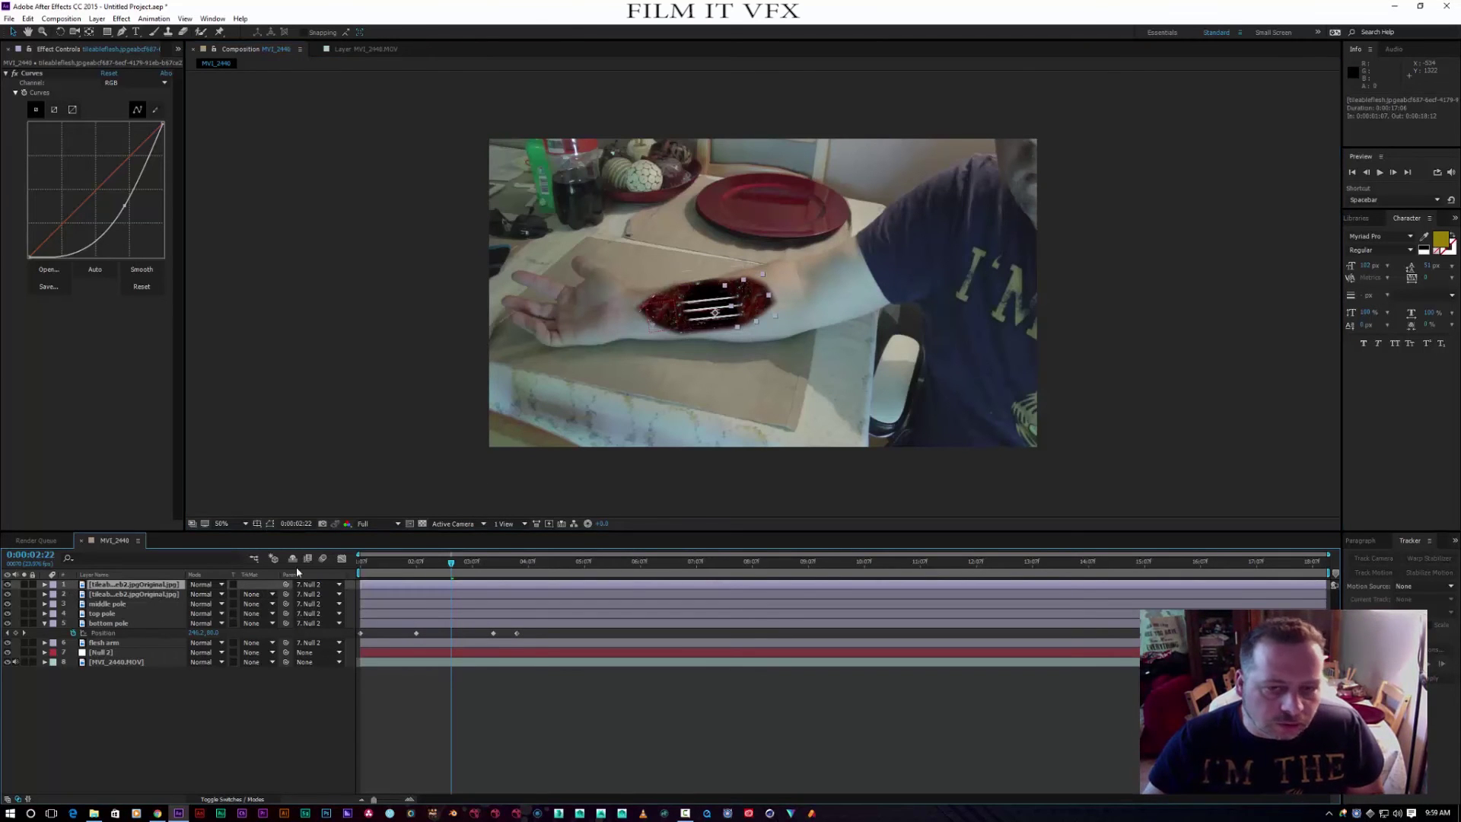
{"action": "left_click_drag", "start_coordinate": [453, 564], "coordinate": [372, 606]}
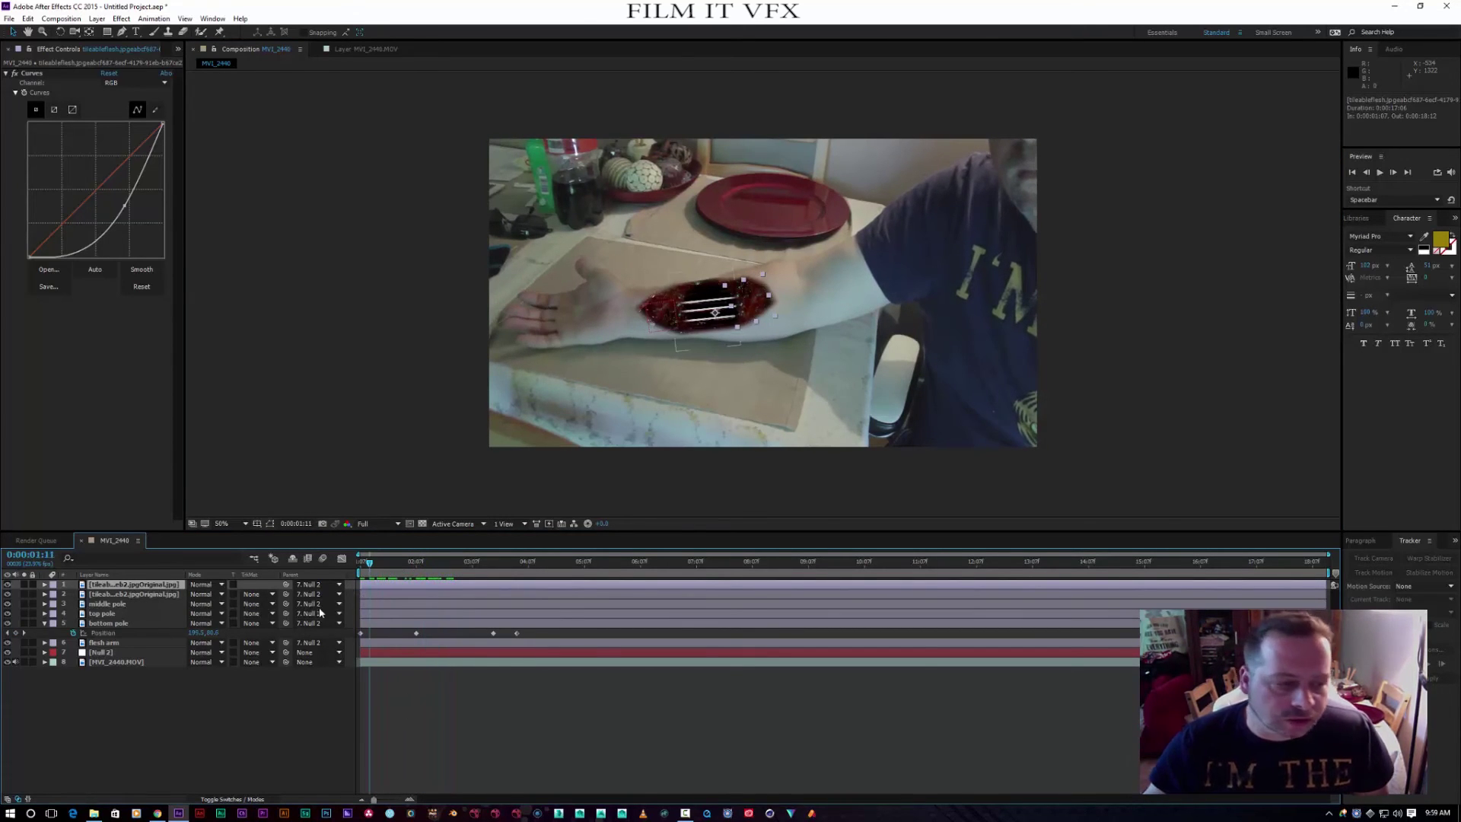
{"action": "left_click_drag", "start_coordinate": [732, 310], "coordinate": [731, 308]}
{"action": "key", "text": "s"}
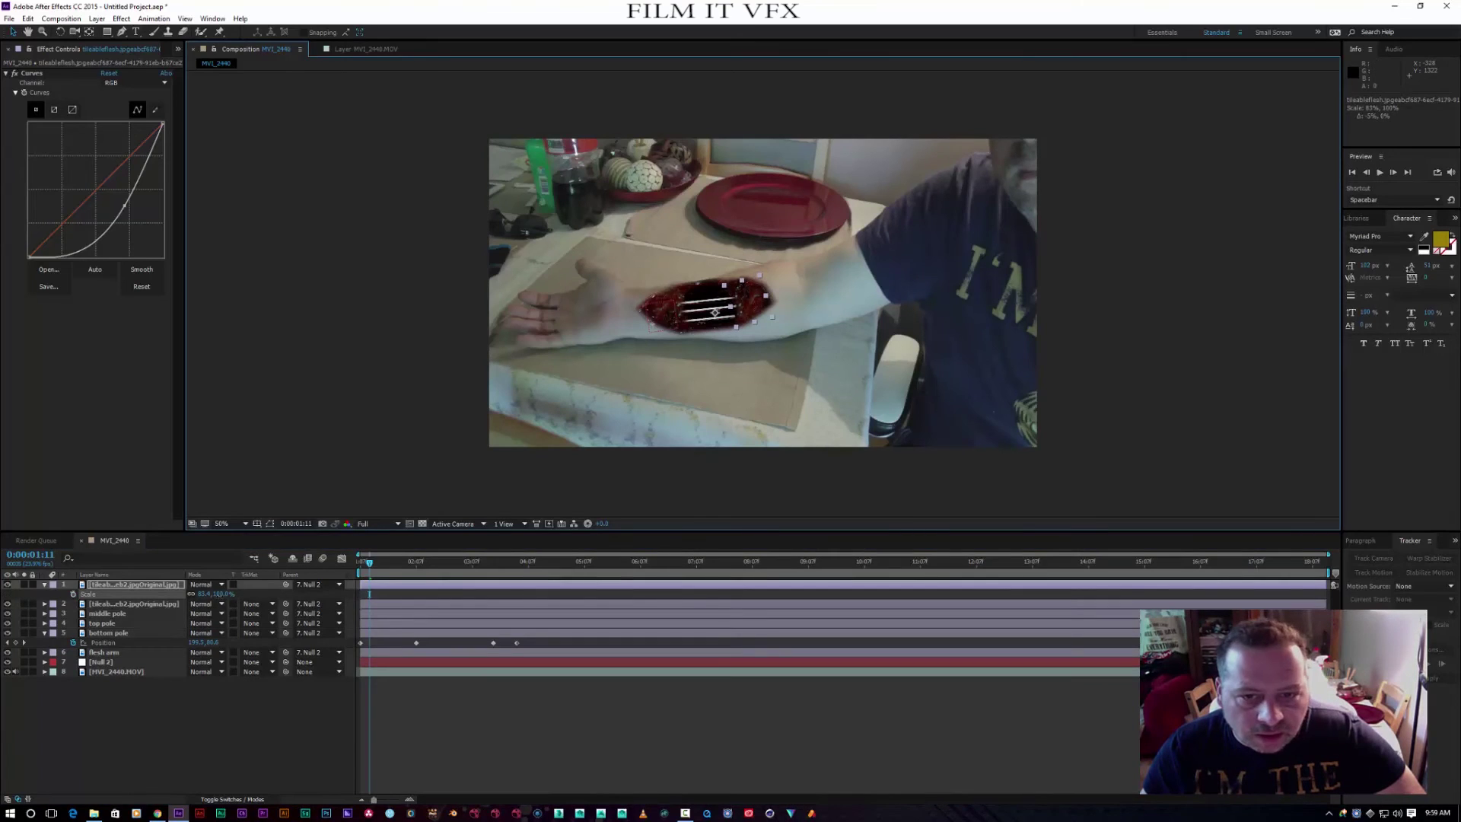
{"action": "left_click_drag", "start_coordinate": [203, 593], "coordinate": [228, 593]}
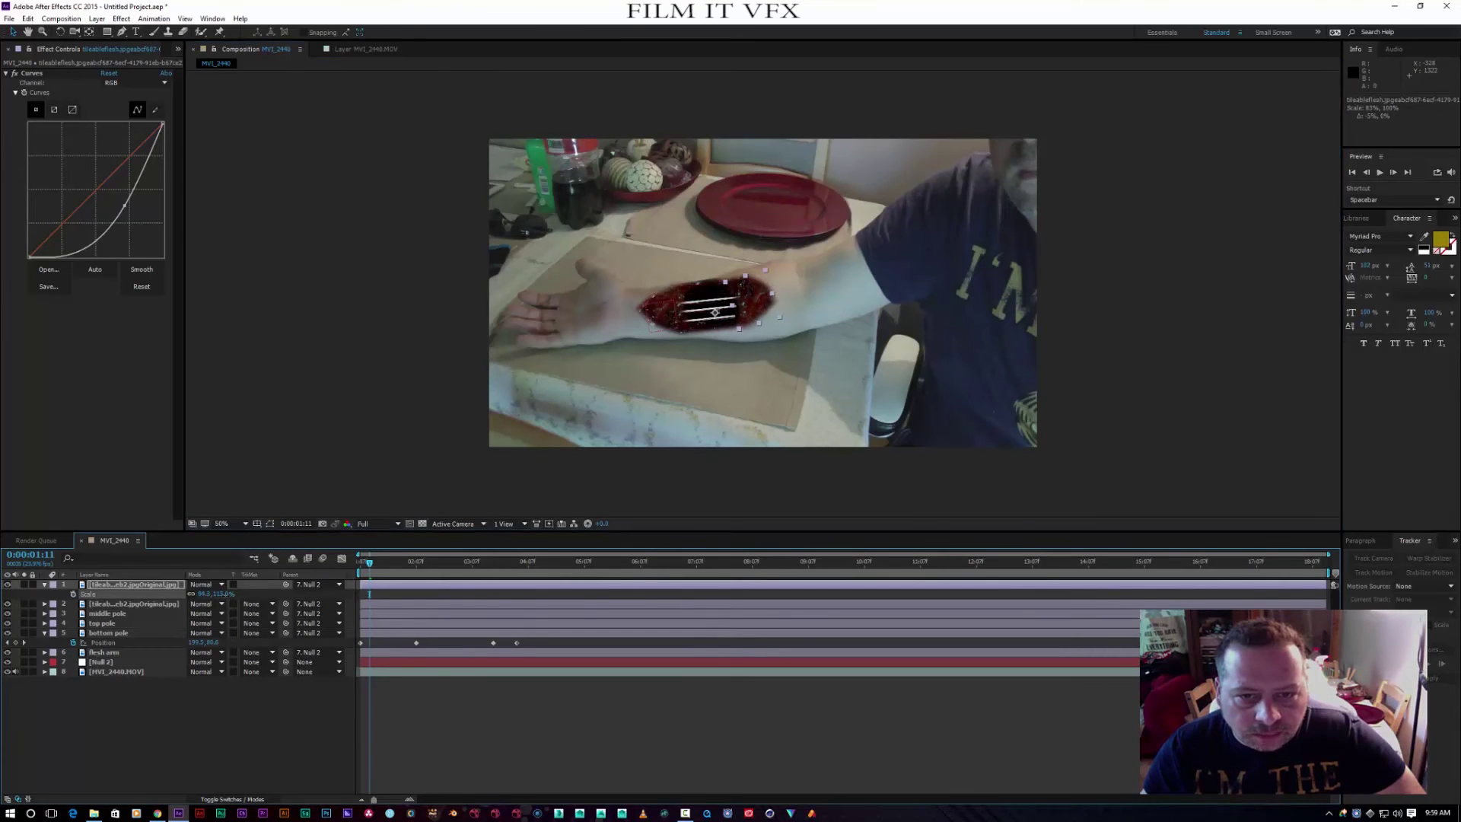
Shift the duplicated flesh piece slightly toward the hand to cover the elbow-side pole ends, and deselect it
{"action": "left_click", "coordinate": [12, 32]}
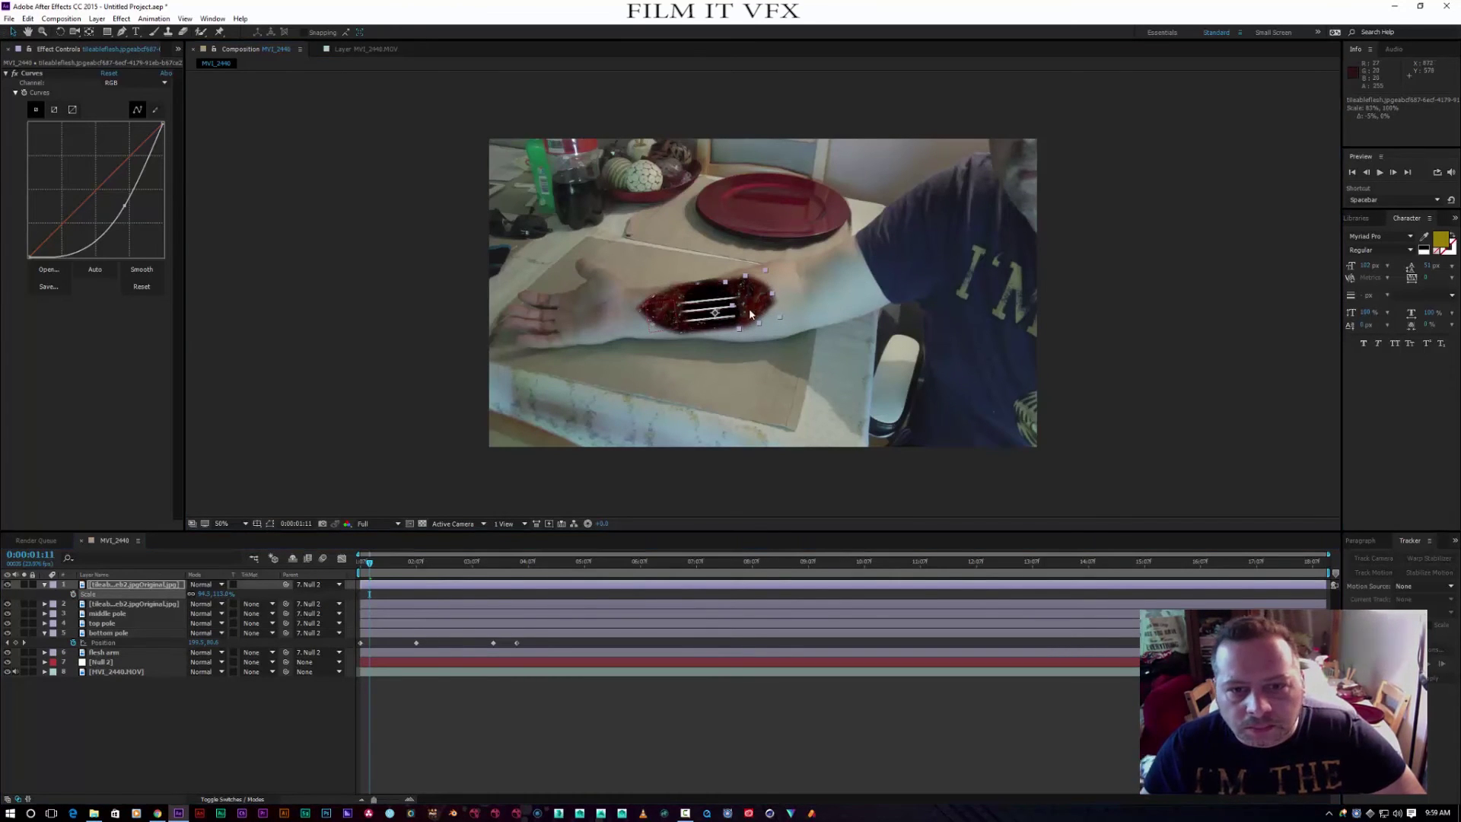
{"action": "left_click_drag", "start_coordinate": [750, 313], "coordinate": [741, 304]}
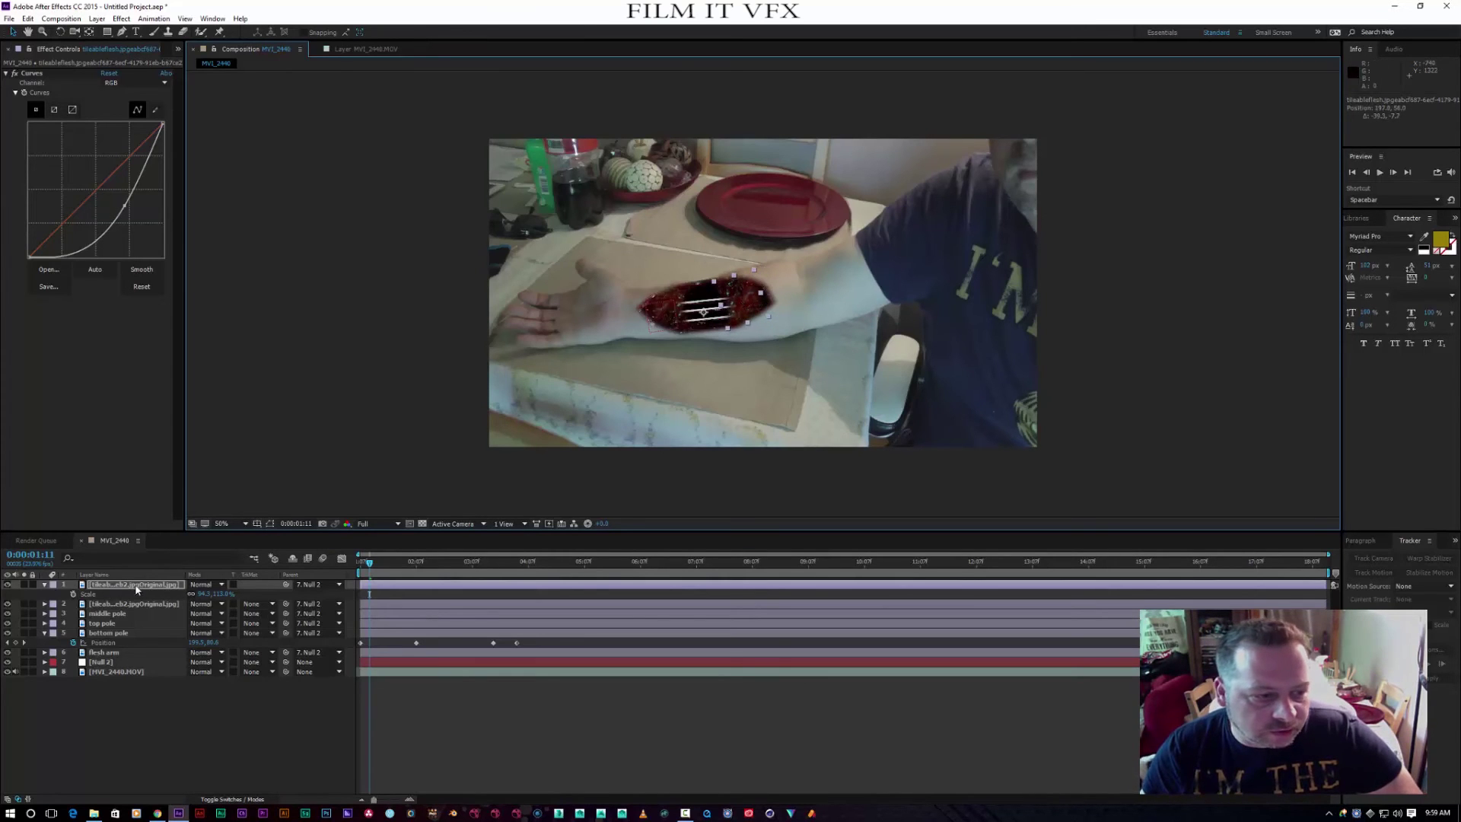
{"action": "left_click", "coordinate": [114, 705]}
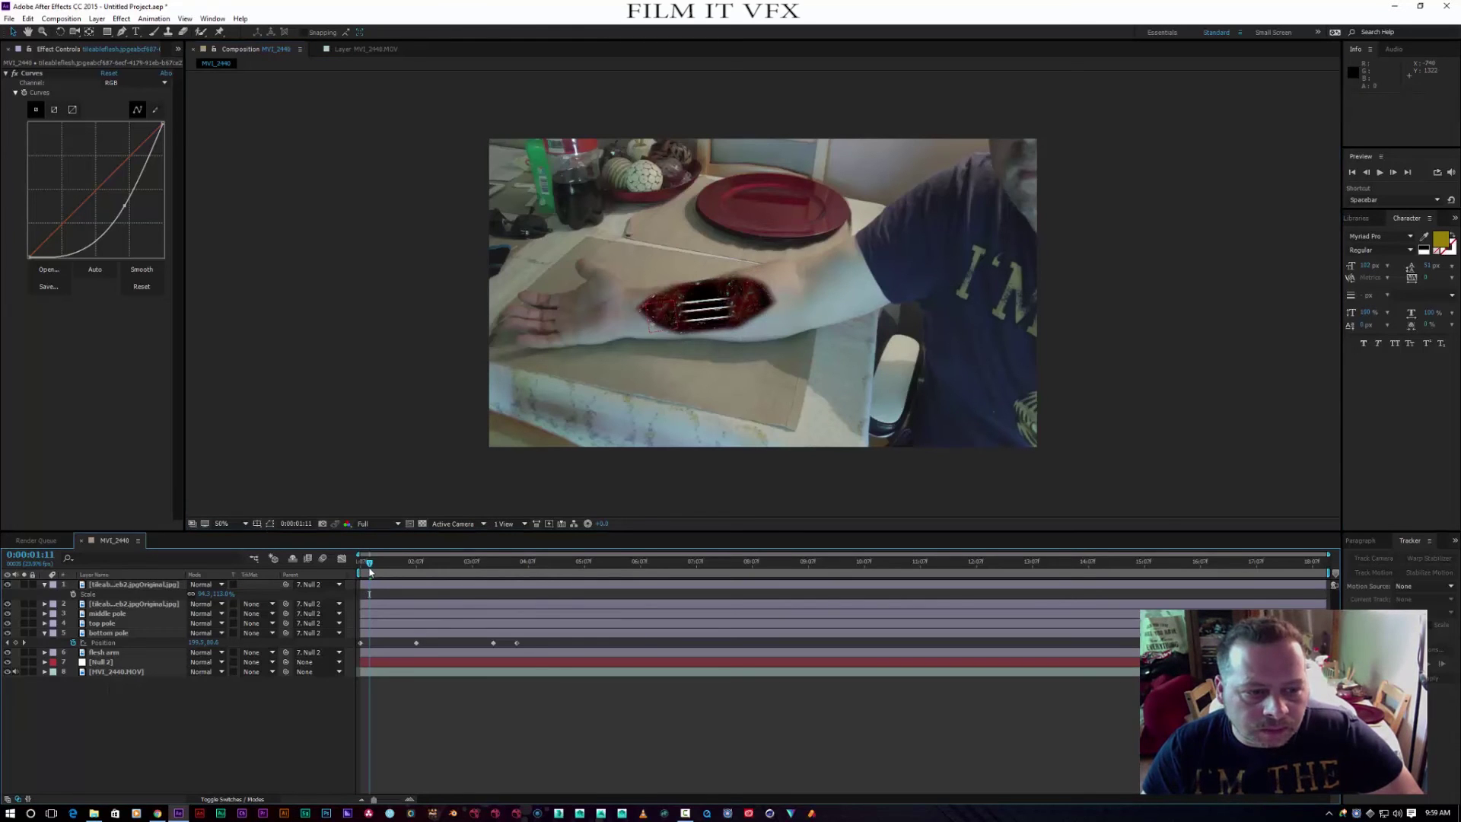
At 0:00:03:17, add a lower point to the elbow-side flesh piece's RGB curve to lighten its dark tones slightly
{"action": "left_click_drag", "start_coordinate": [368, 565], "coordinate": [497, 561]}
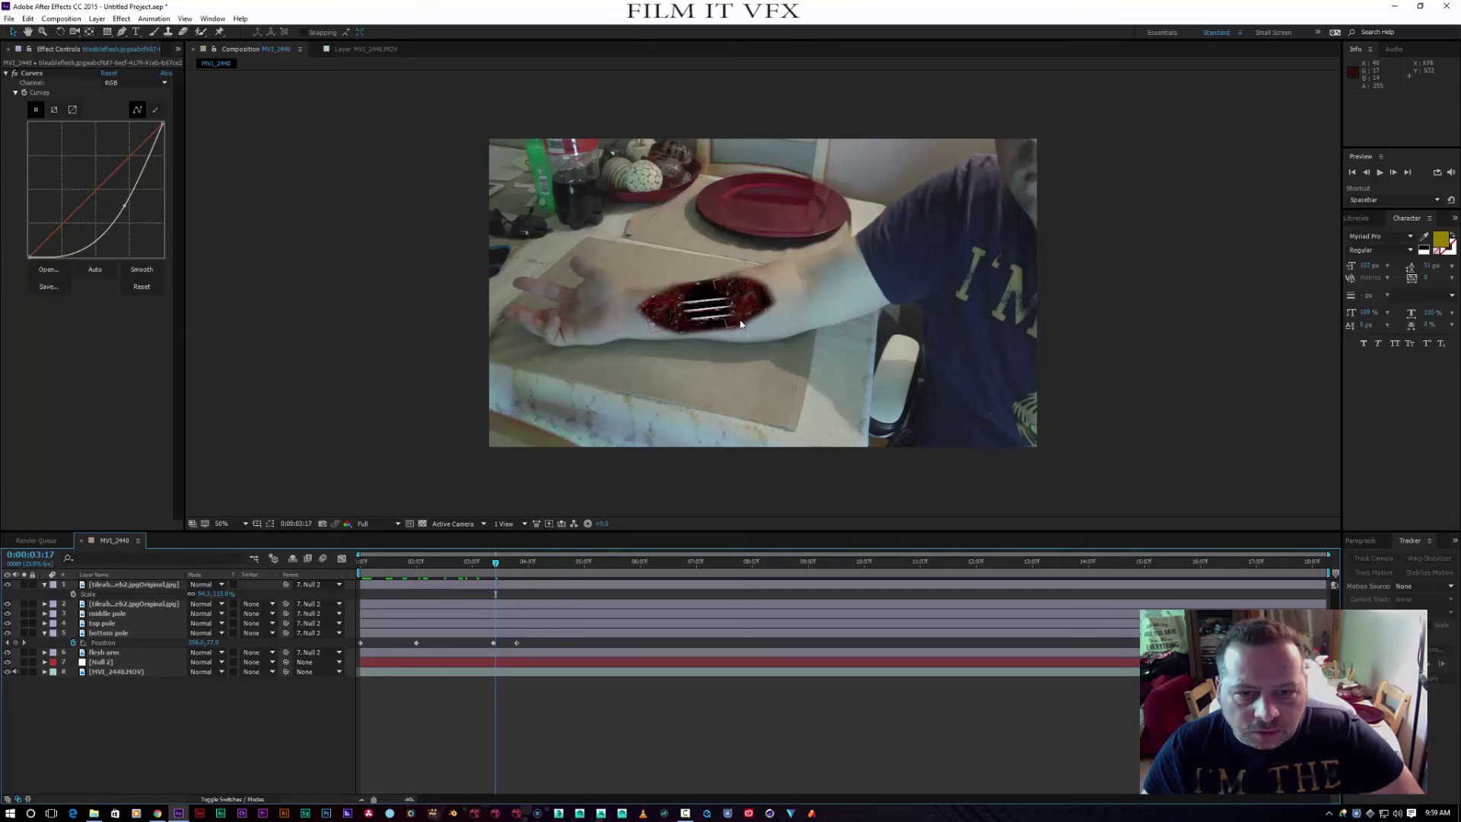
{"action": "left_click", "coordinate": [106, 587]}
{"action": "right_click", "coordinate": [107, 587]}
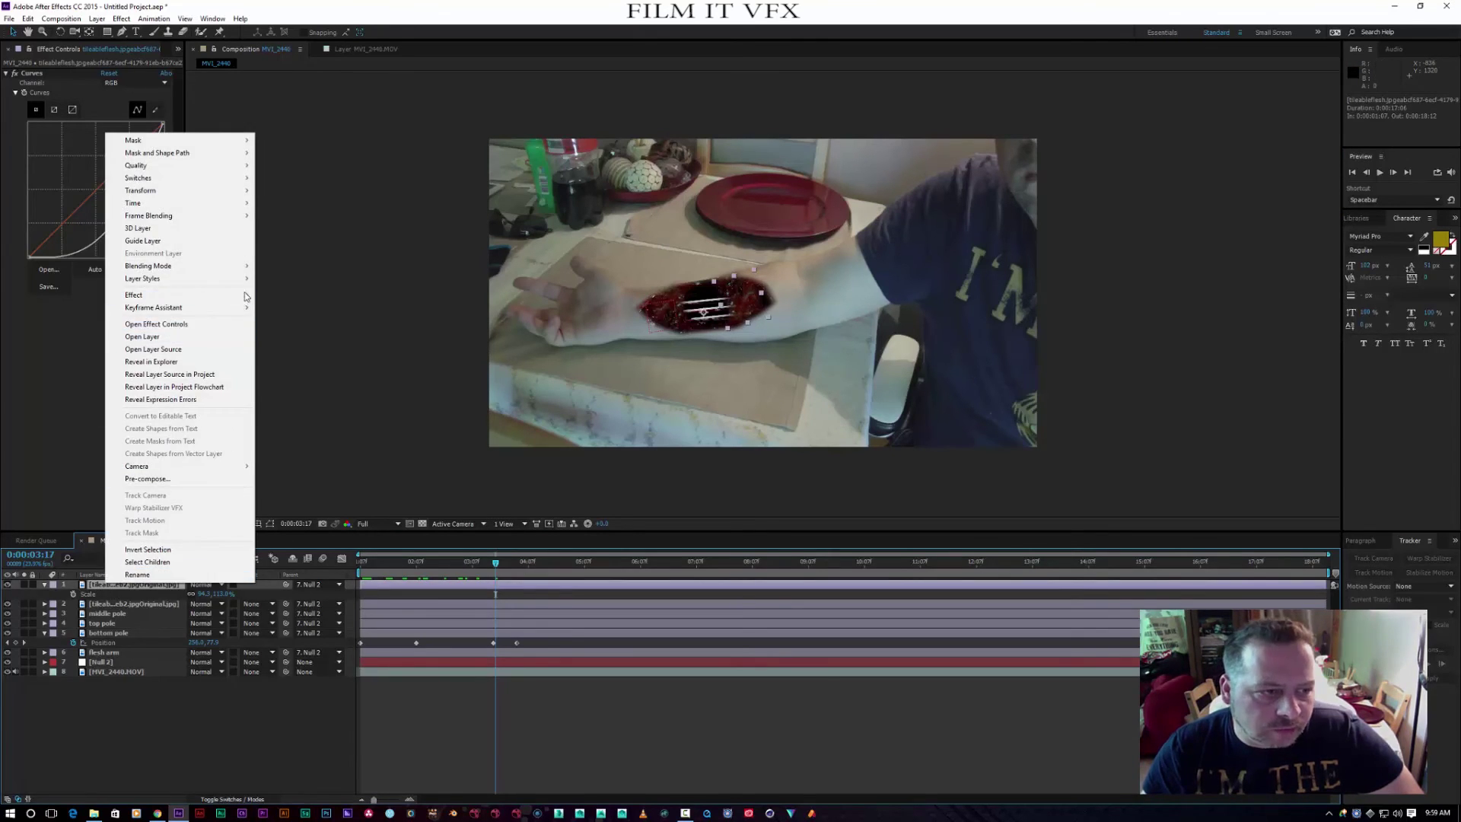
{"action": "left_click", "coordinate": [47, 334]}
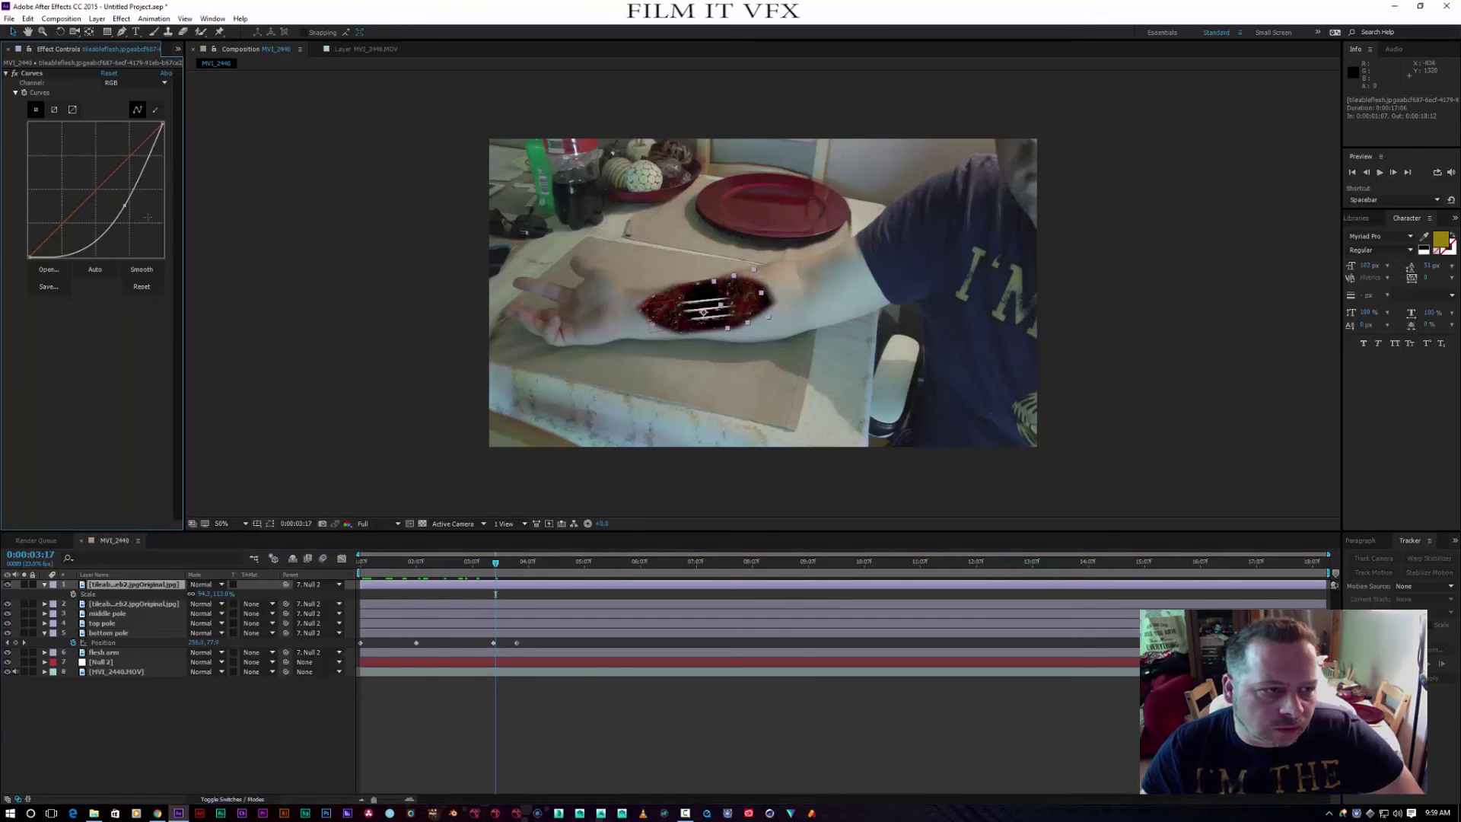
{"action": "mouse_move", "coordinate": [105, 236]}
{"action": "left_mouse_down"}
{"action": "mouse_move", "coordinate": [122, 259]}
{"action": "mouse_move", "coordinate": [73, 251]}
{"action": "mouse_move", "coordinate": [122, 256]}
{"action": "mouse_move", "coordinate": [103, 227]}
{"action": "left_mouse_up"}
{"action": "left_click_drag", "start_coordinate": [104, 228], "coordinate": [106, 230]}
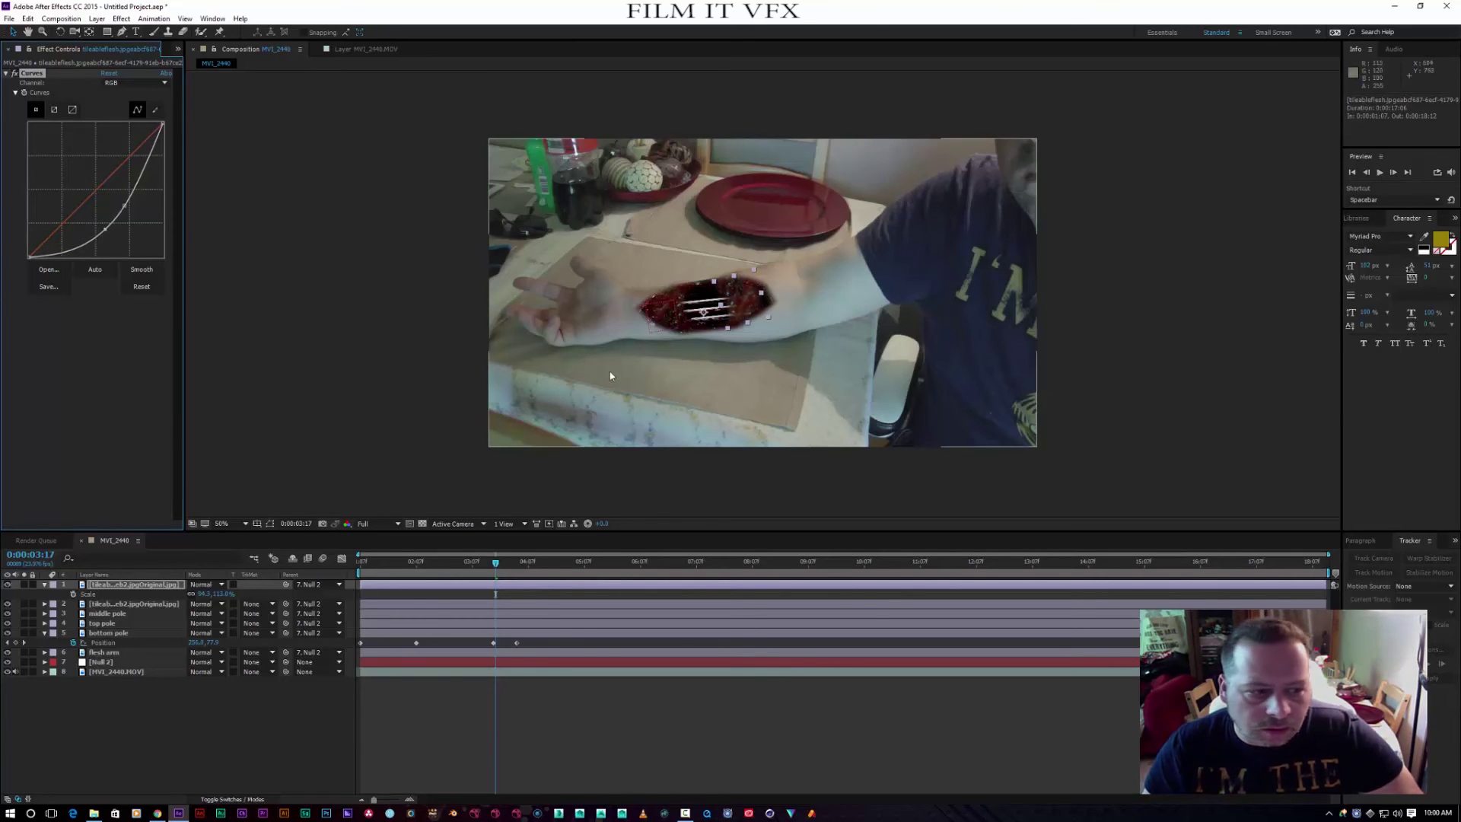
Duplicate the elbow-side flesh piece, nudge the copy slightly within the wound, and deselect it
{"action": "left_click", "coordinate": [123, 585]}
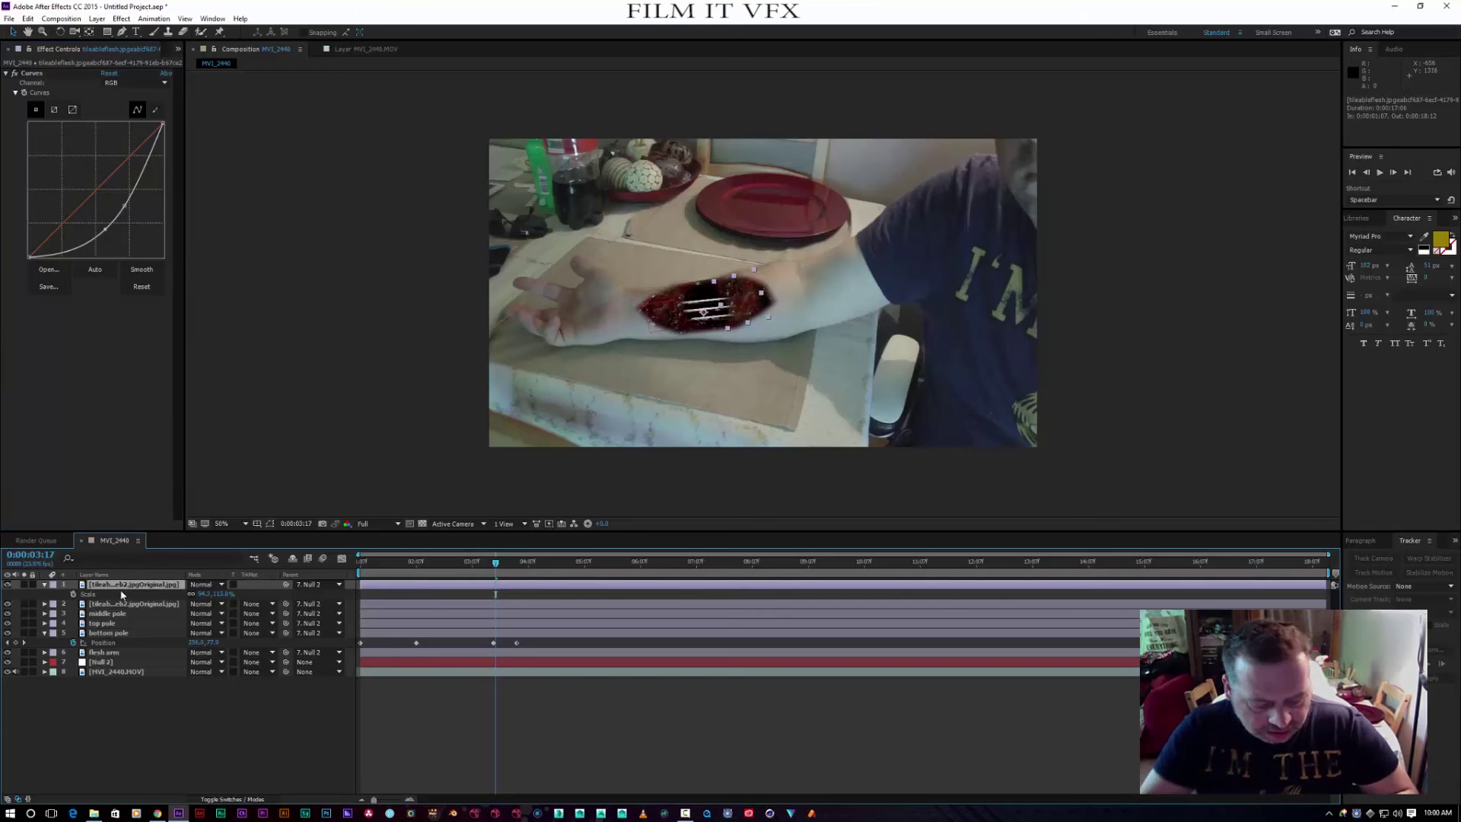
{"action": "key", "text": "ctrl+d"}
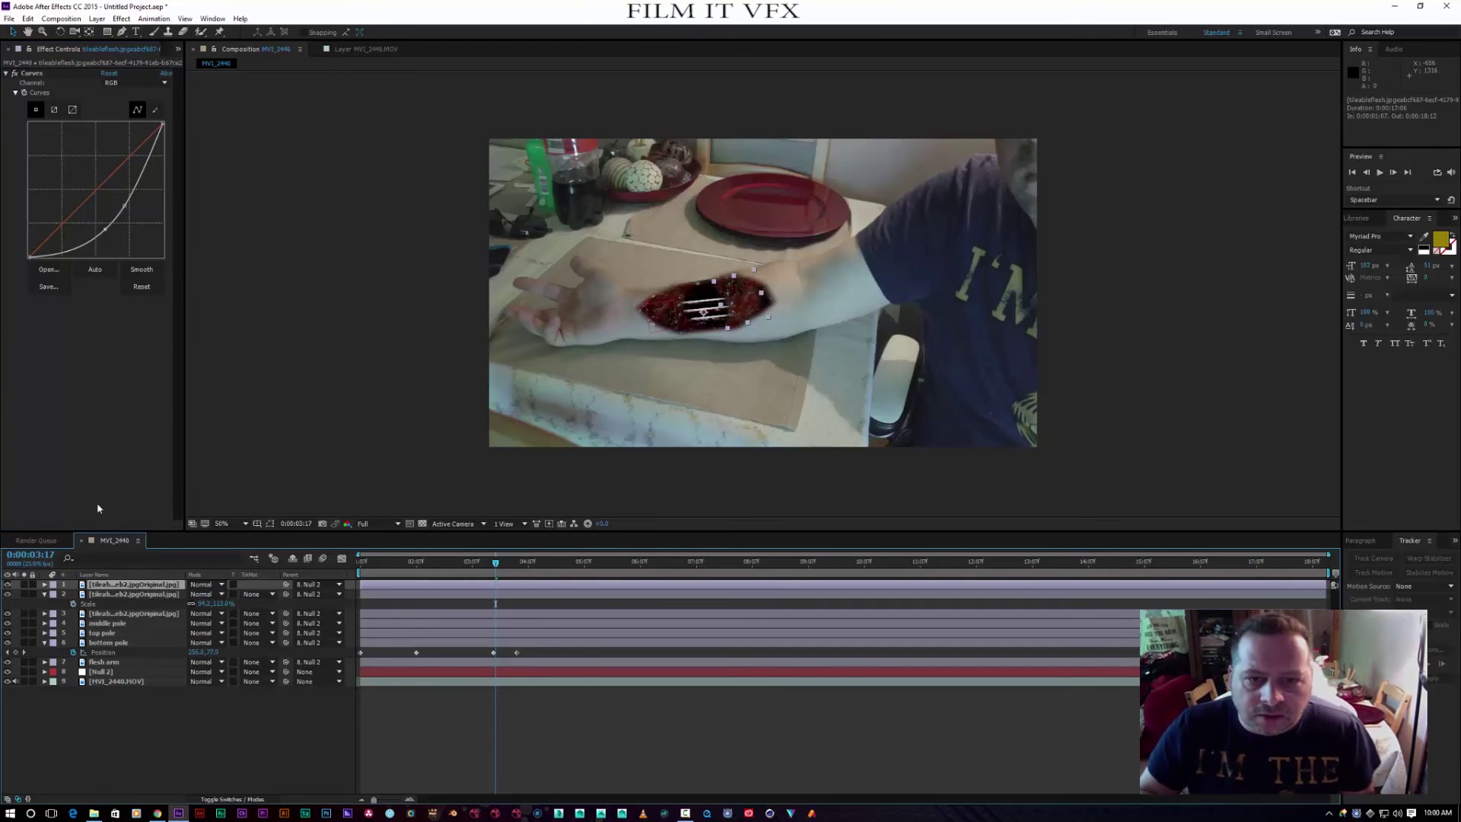
{"action": "mouse_move", "coordinate": [752, 304]}
{"action": "left_mouse_down"}
{"action": "mouse_move", "coordinate": [742, 325]}
{"action": "mouse_move", "coordinate": [754, 303]}
{"action": "left_mouse_up"}
{"action": "left_click", "coordinate": [106, 696]}
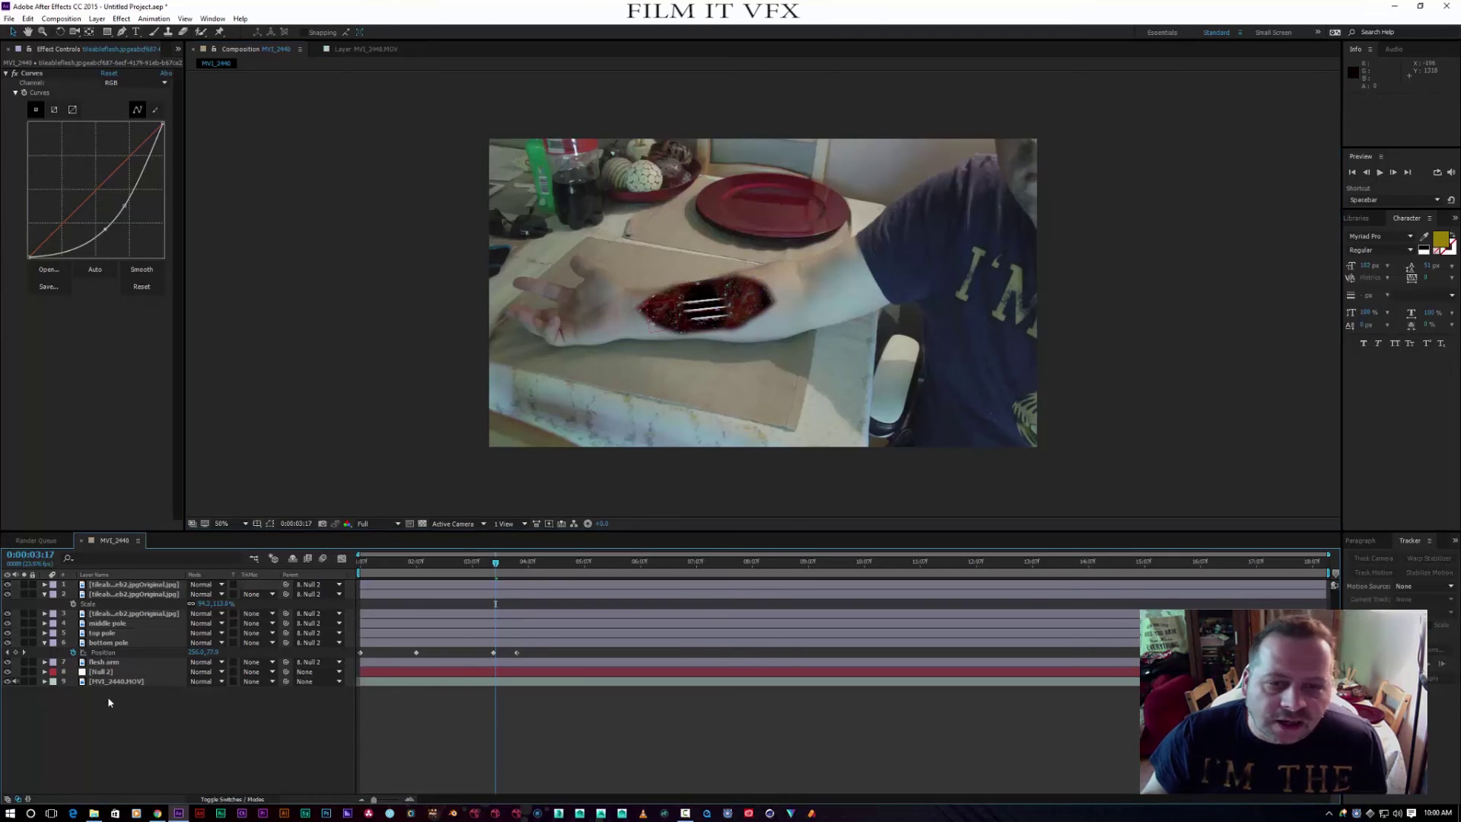
Import Blood_Splatter_02 from the 02. Blood folder of Video.Copilot.Action.Essentials.2.2K on the Stock footage drive
{"action": "left_click", "coordinate": [9, 18]}
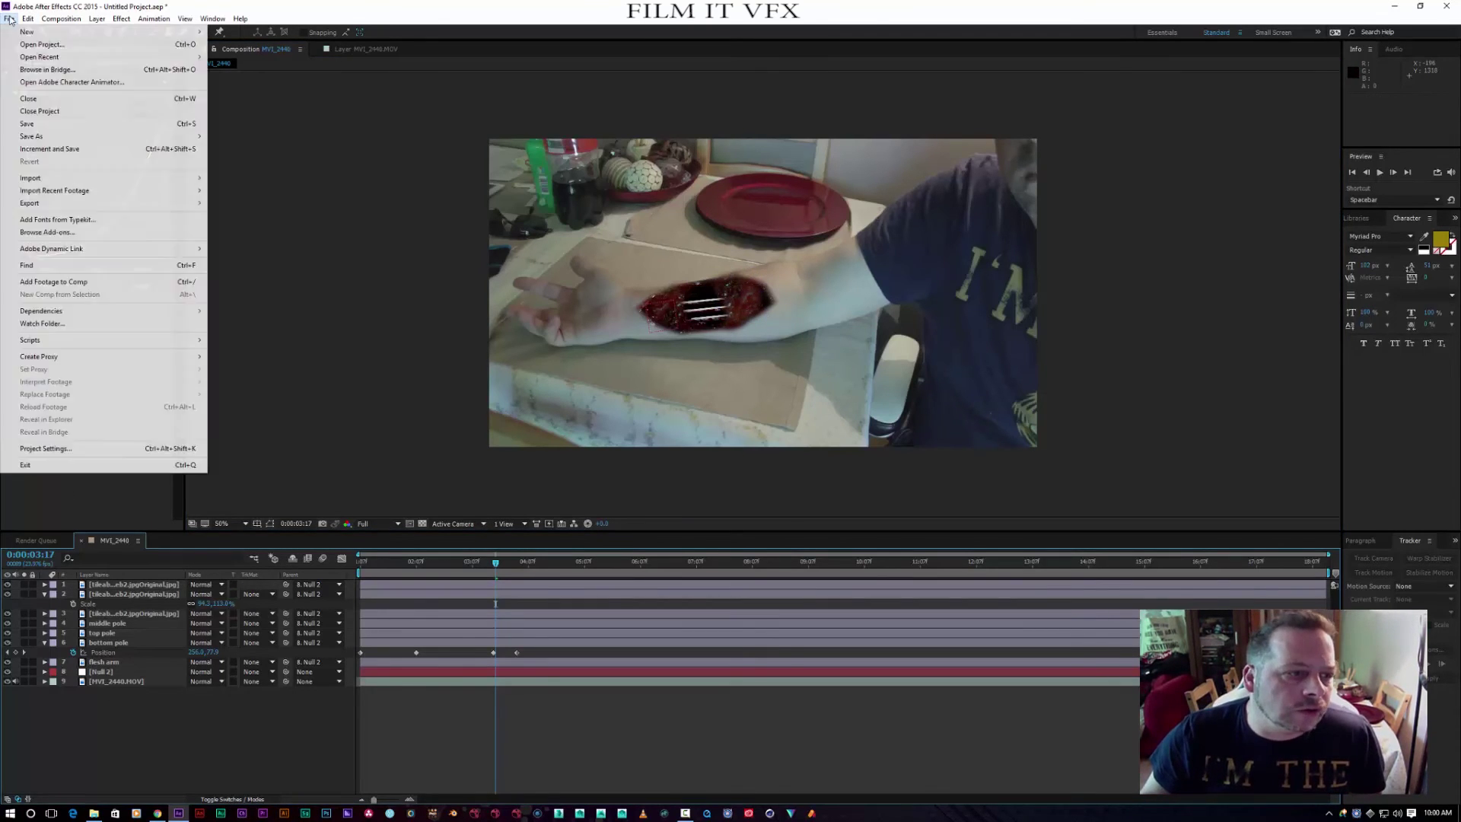
{"action": "mouse_move", "coordinate": [97, 185]}
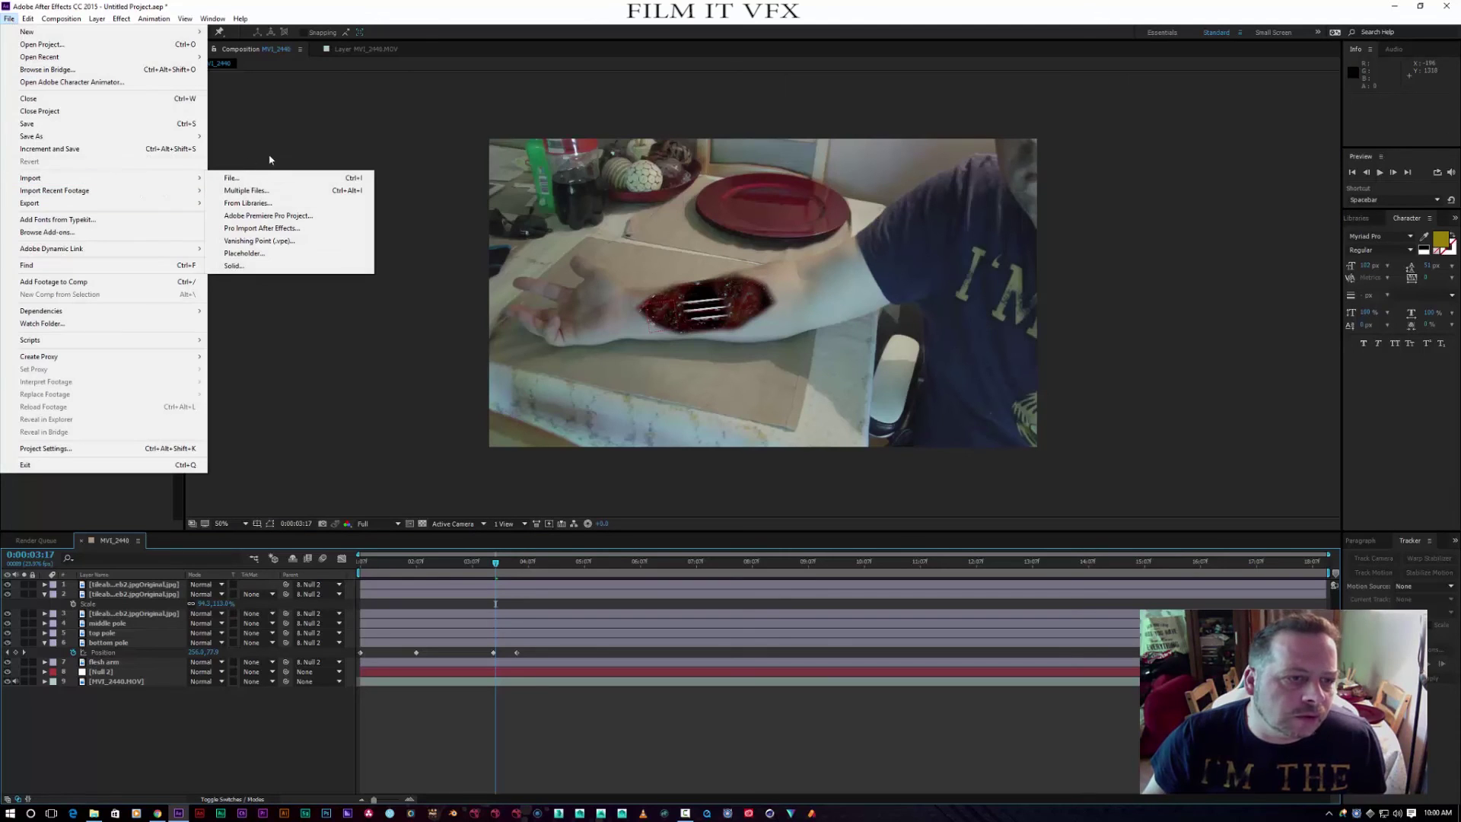
{"action": "left_click", "coordinate": [229, 178]}
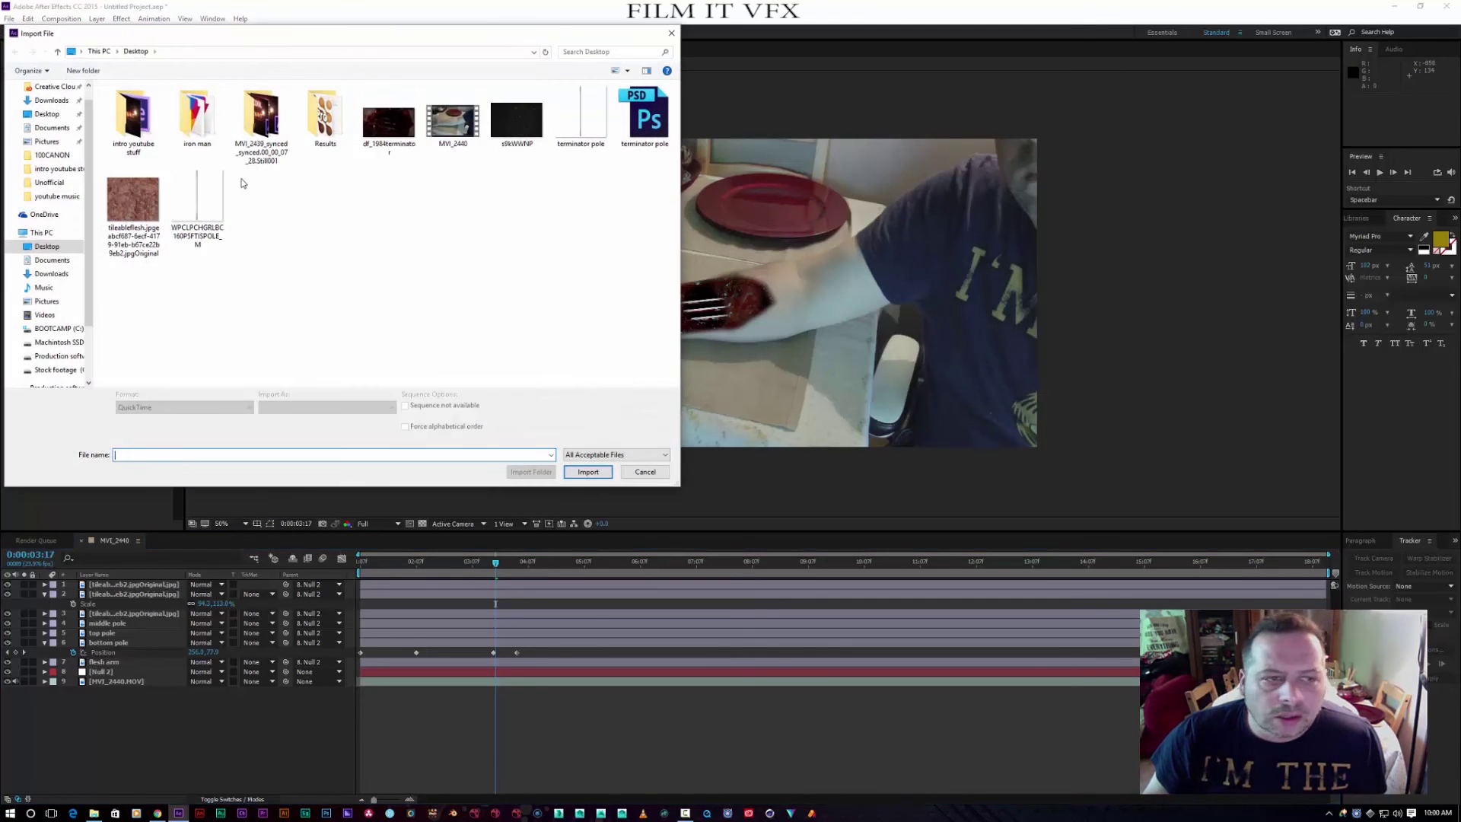
{"action": "left_click", "coordinate": [56, 370]}
{"action": "left_click", "coordinate": [144, 177]}
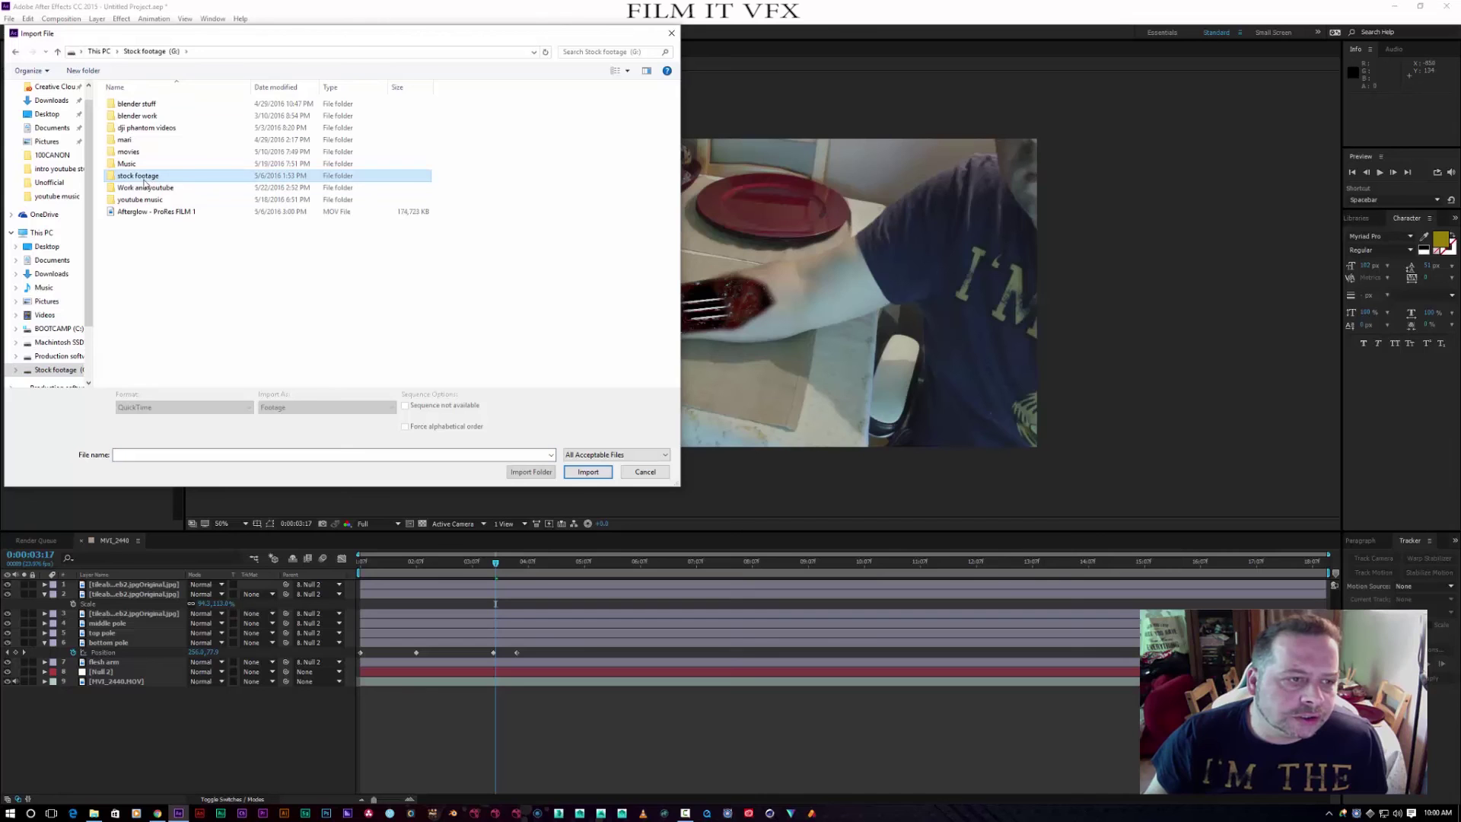
{"action": "double_click", "coordinate": [145, 181]}
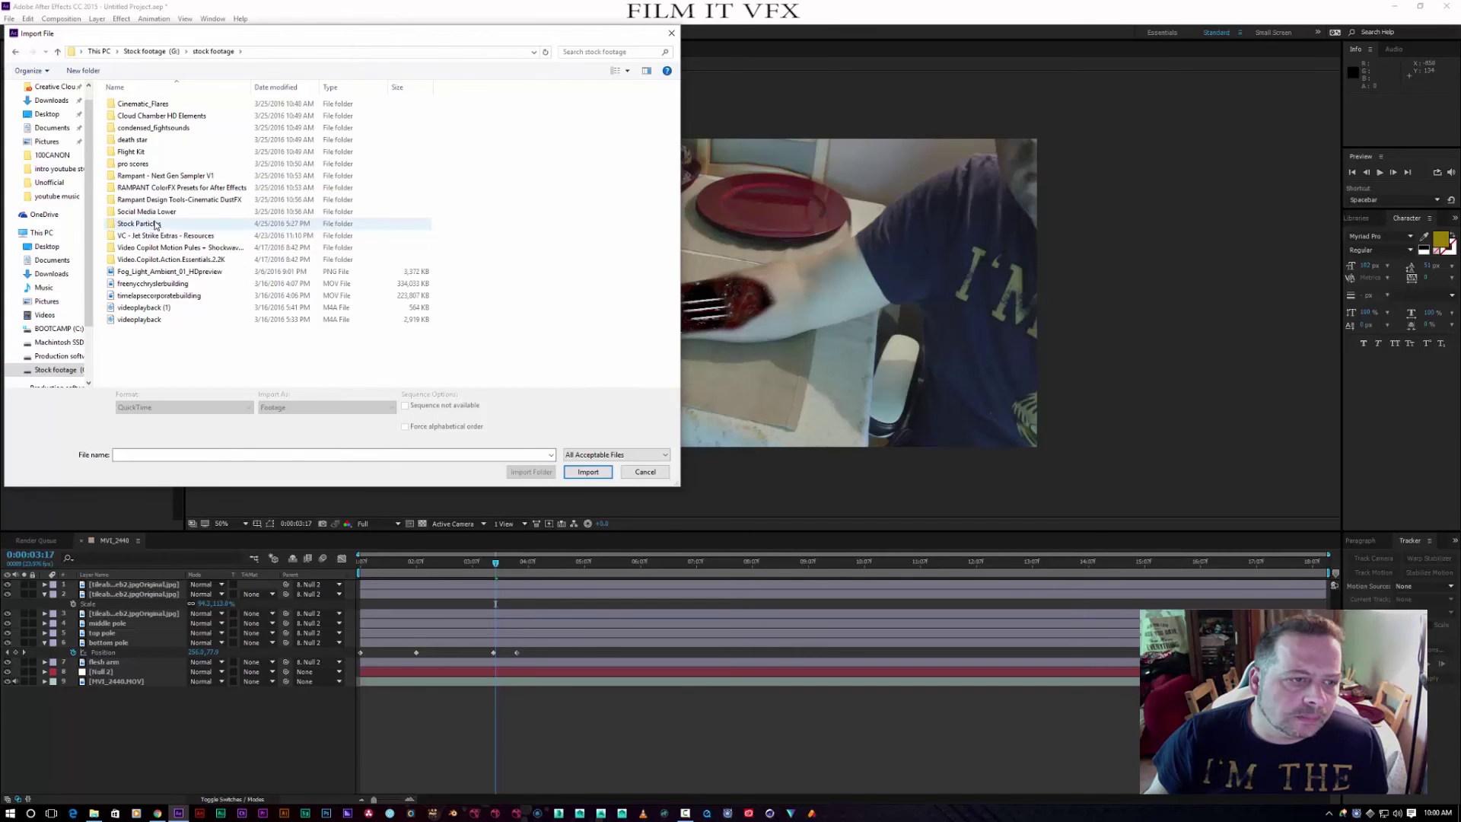
{"action": "double_click", "coordinate": [162, 259]}
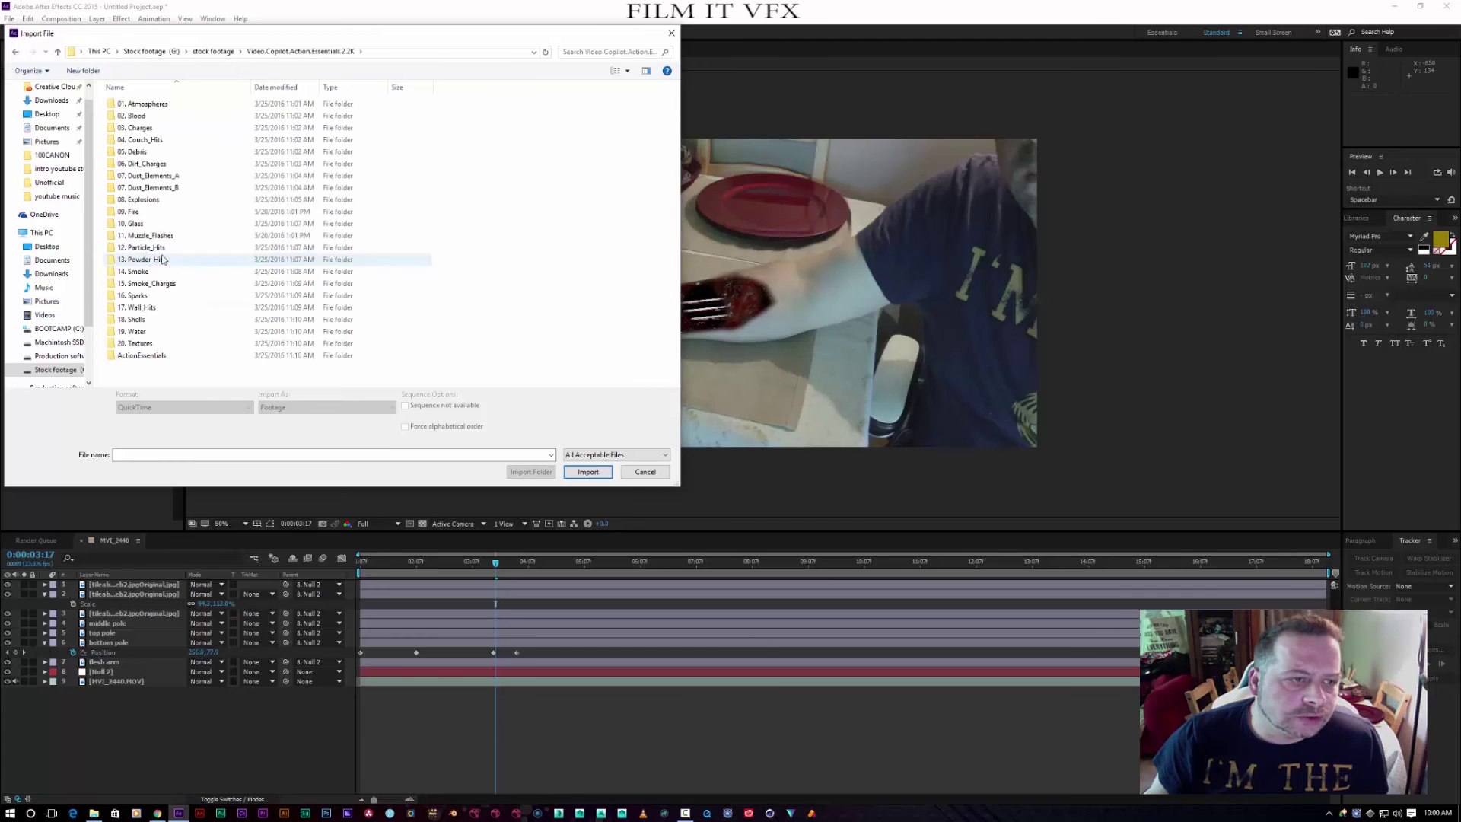
{"action": "double_click", "coordinate": [161, 118]}
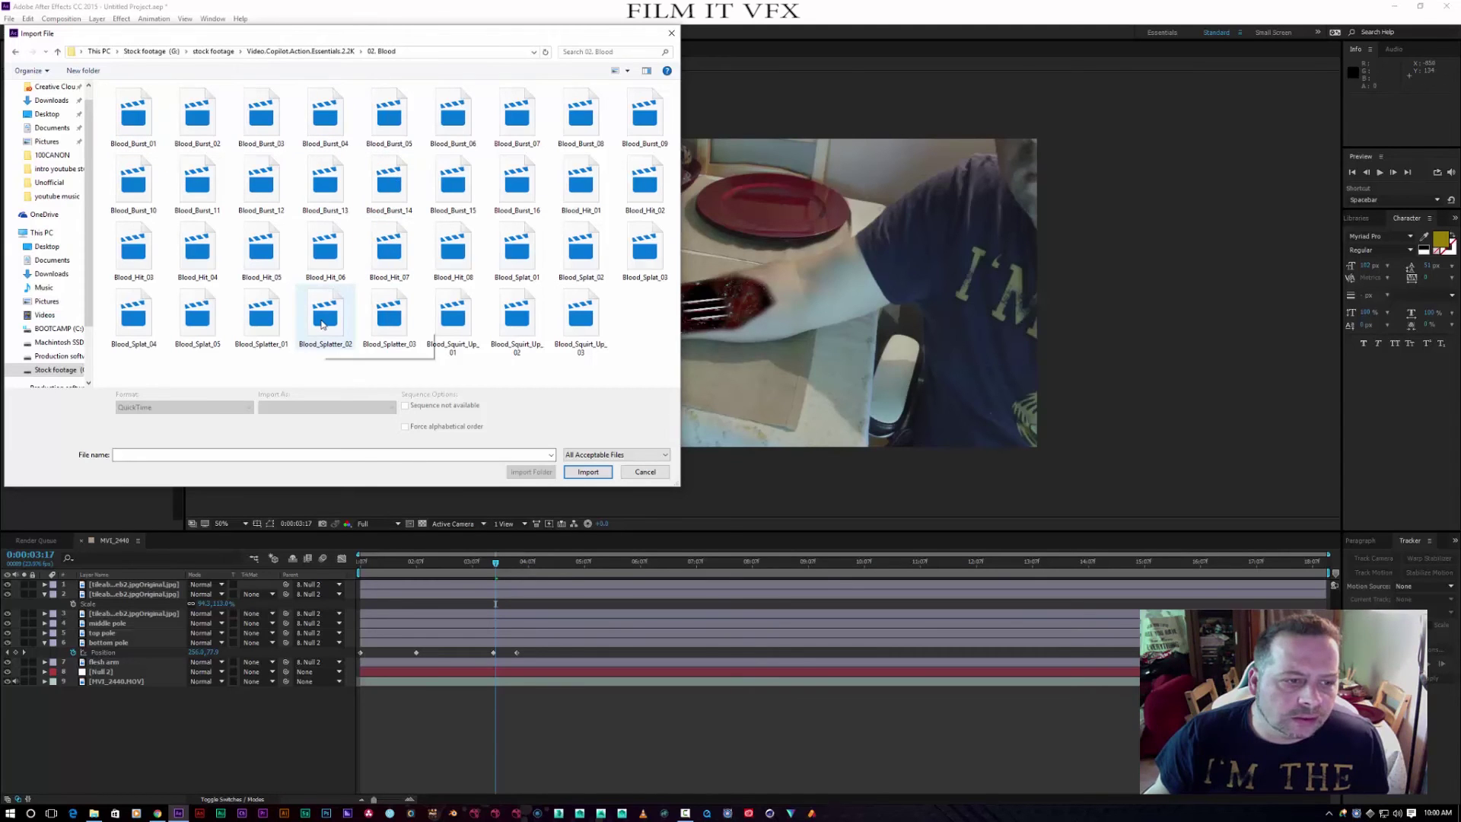
{"action": "double_click", "coordinate": [321, 324]}
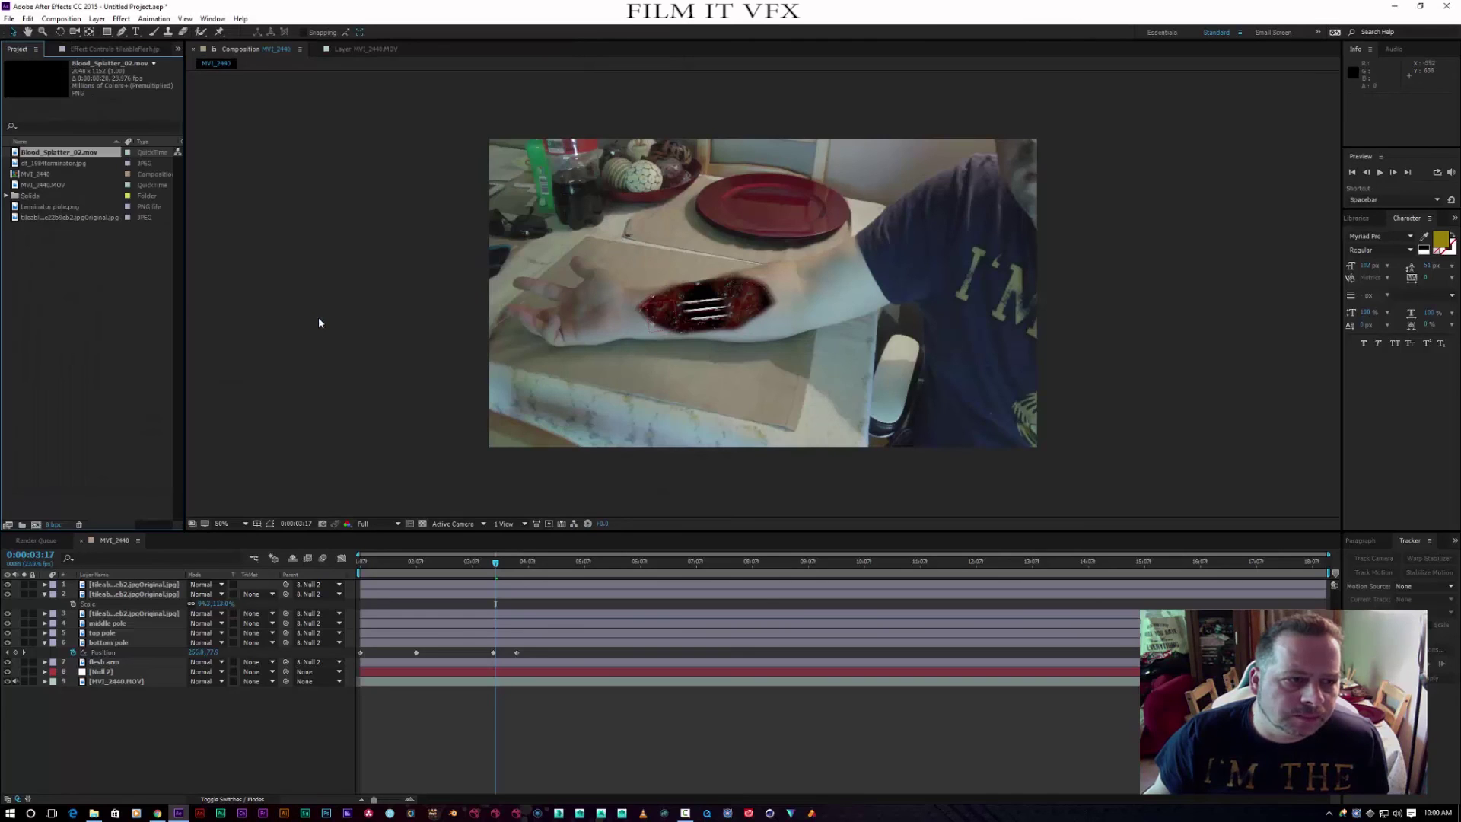
Add Blood_Splatter_02.mov to the composition as the top layer and apply Freeze Frame to it
{"action": "left_click_drag", "start_coordinate": [44, 155], "coordinate": [715, 301]}
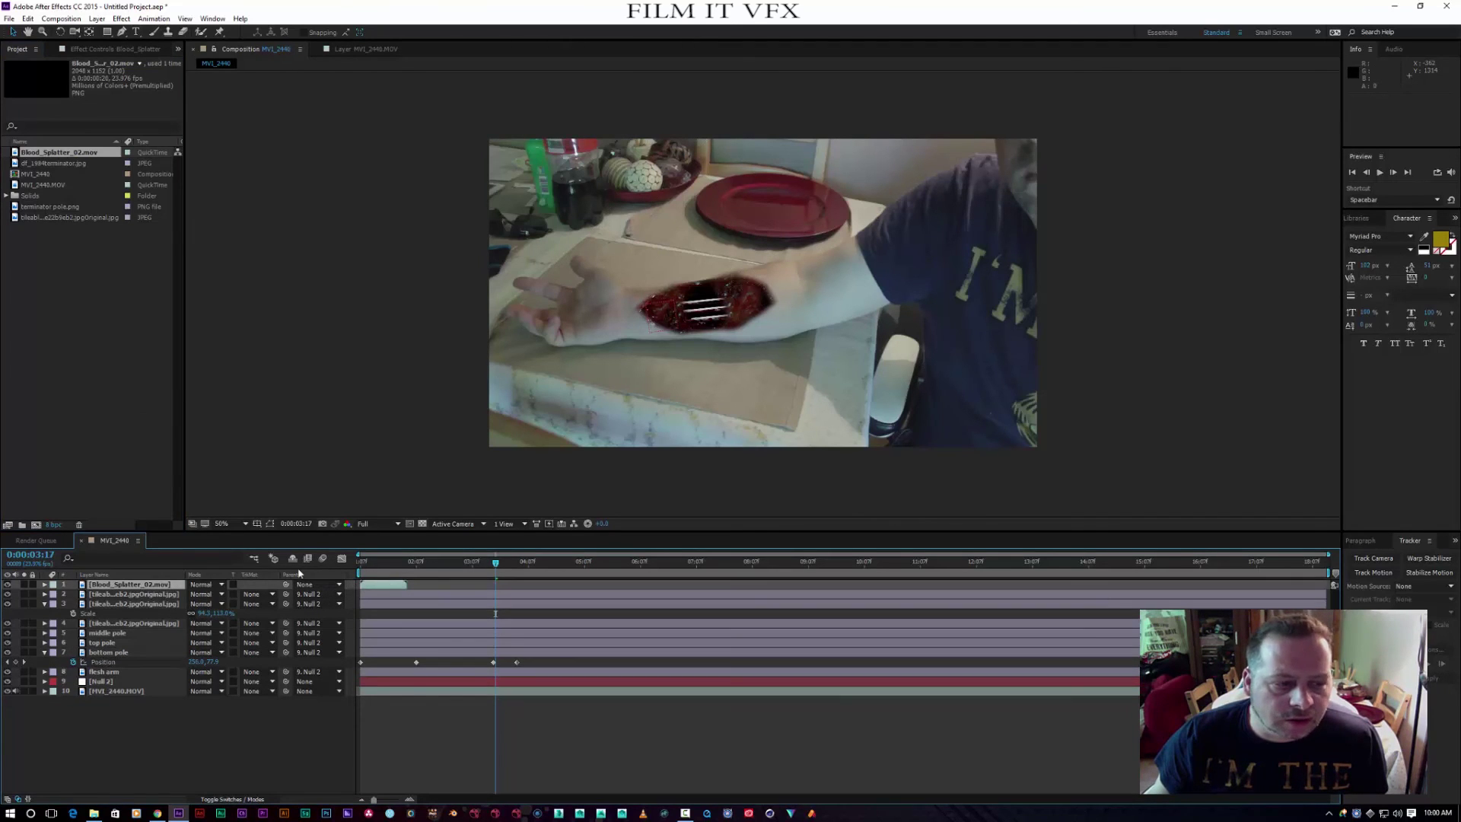
{"action": "left_click", "coordinate": [97, 18]}
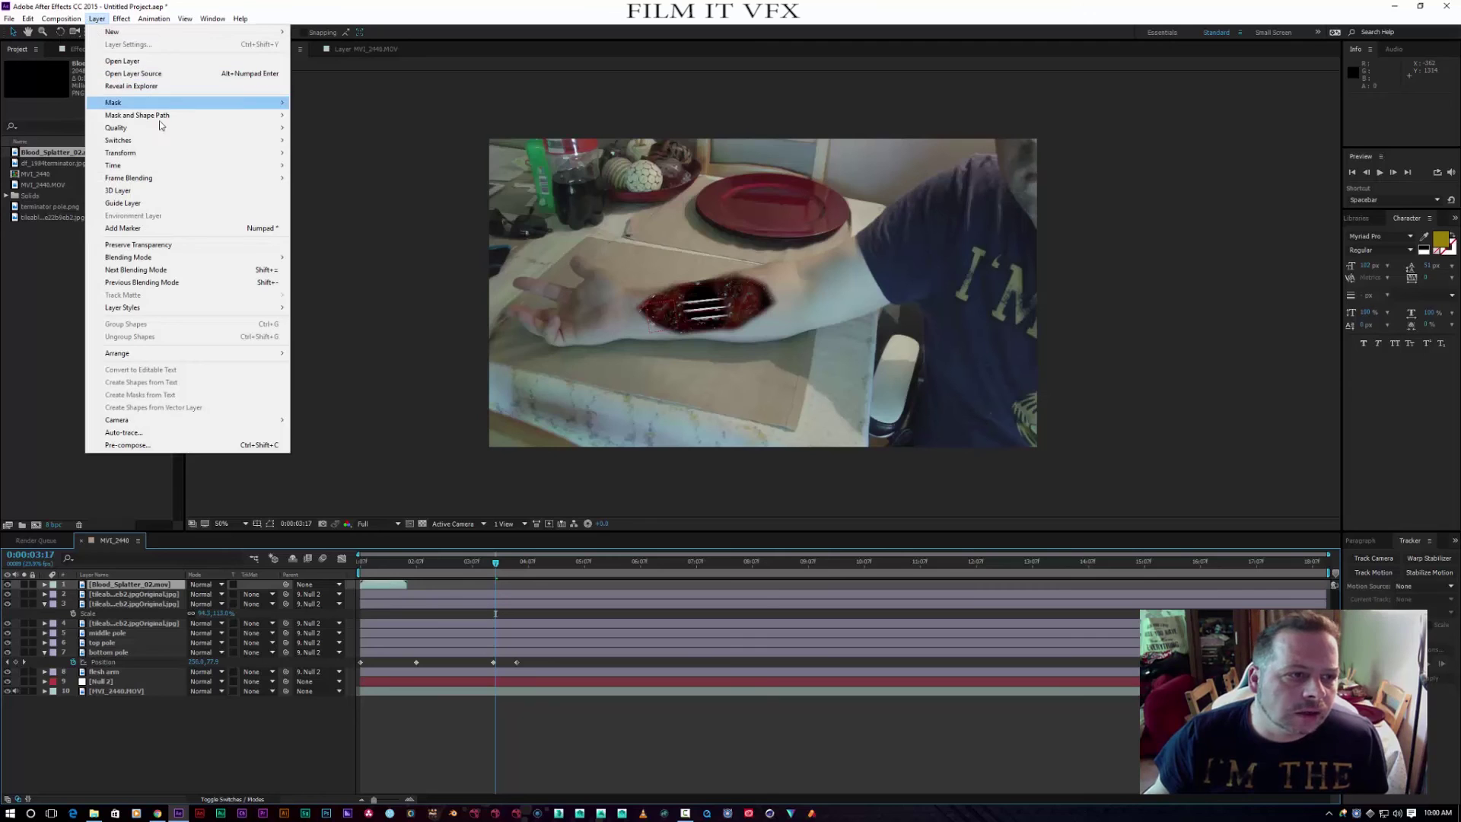
{"action": "mouse_move", "coordinate": [172, 171]}
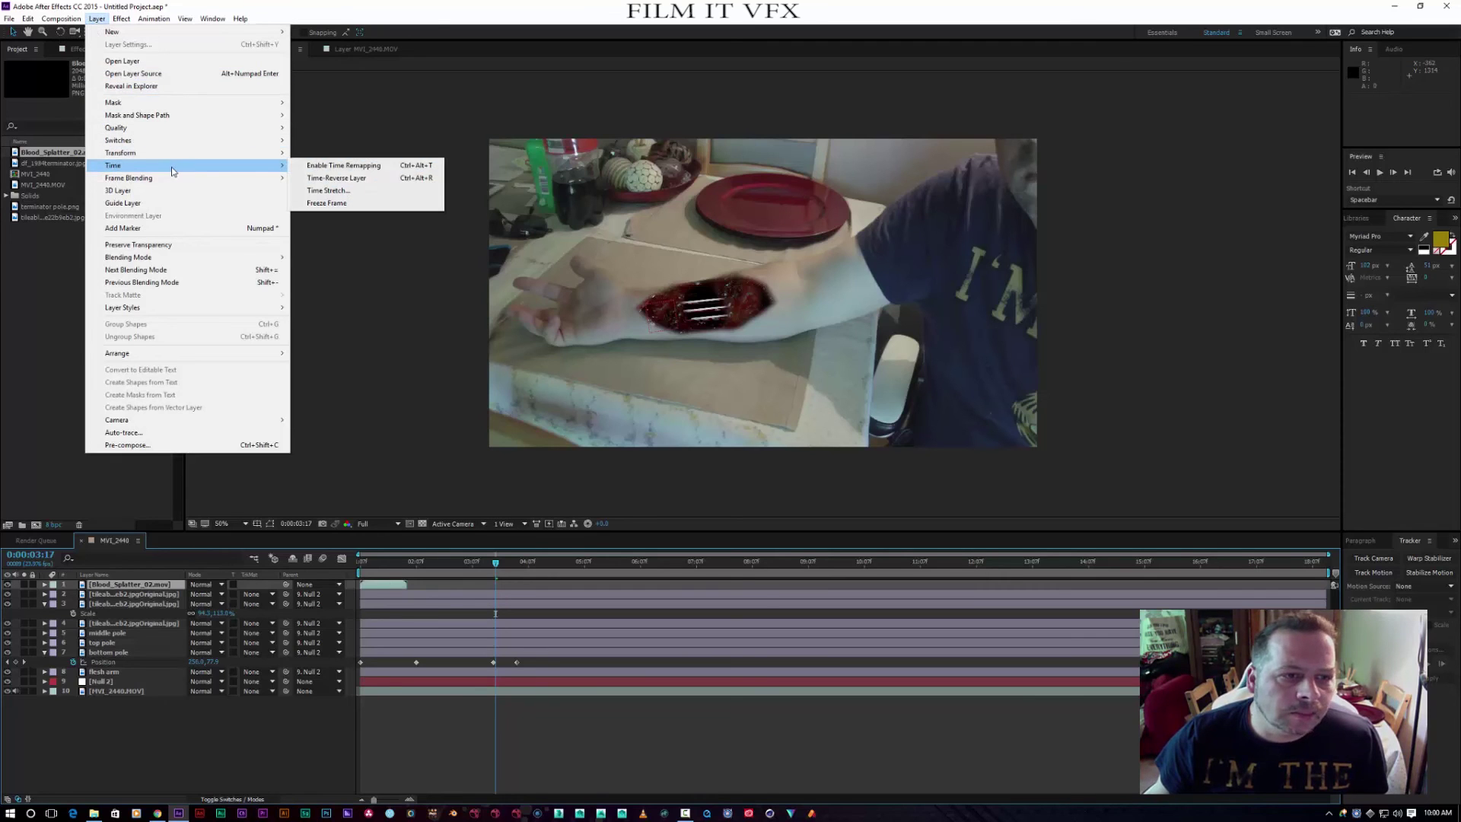
{"action": "left_click", "coordinate": [337, 203]}
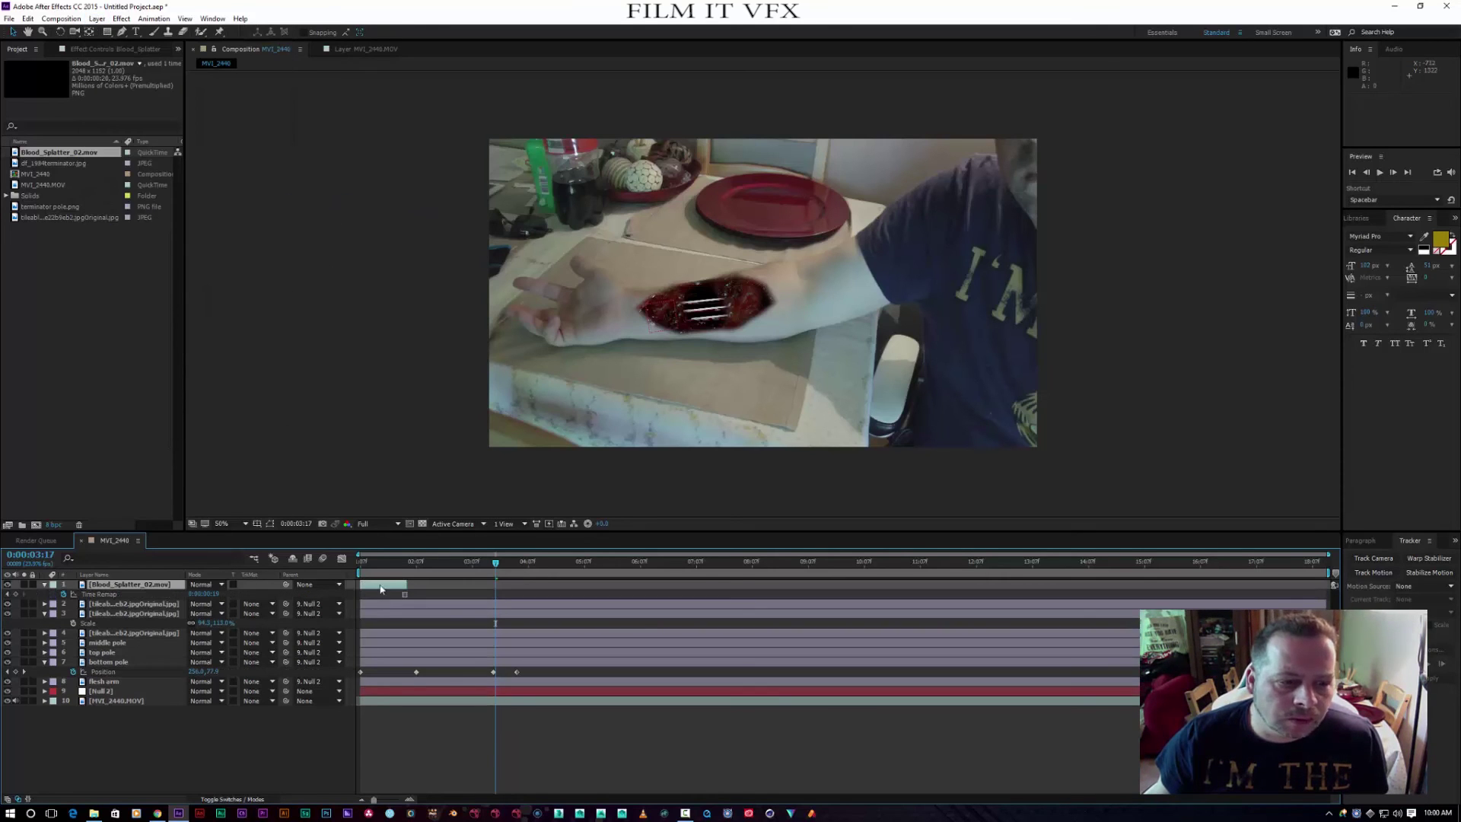
Slide the frozen blood splatter layer over 0:00:03:17 and extend both its ends to span the whole composition
{"action": "left_click_drag", "start_coordinate": [388, 585], "coordinate": [498, 591]}
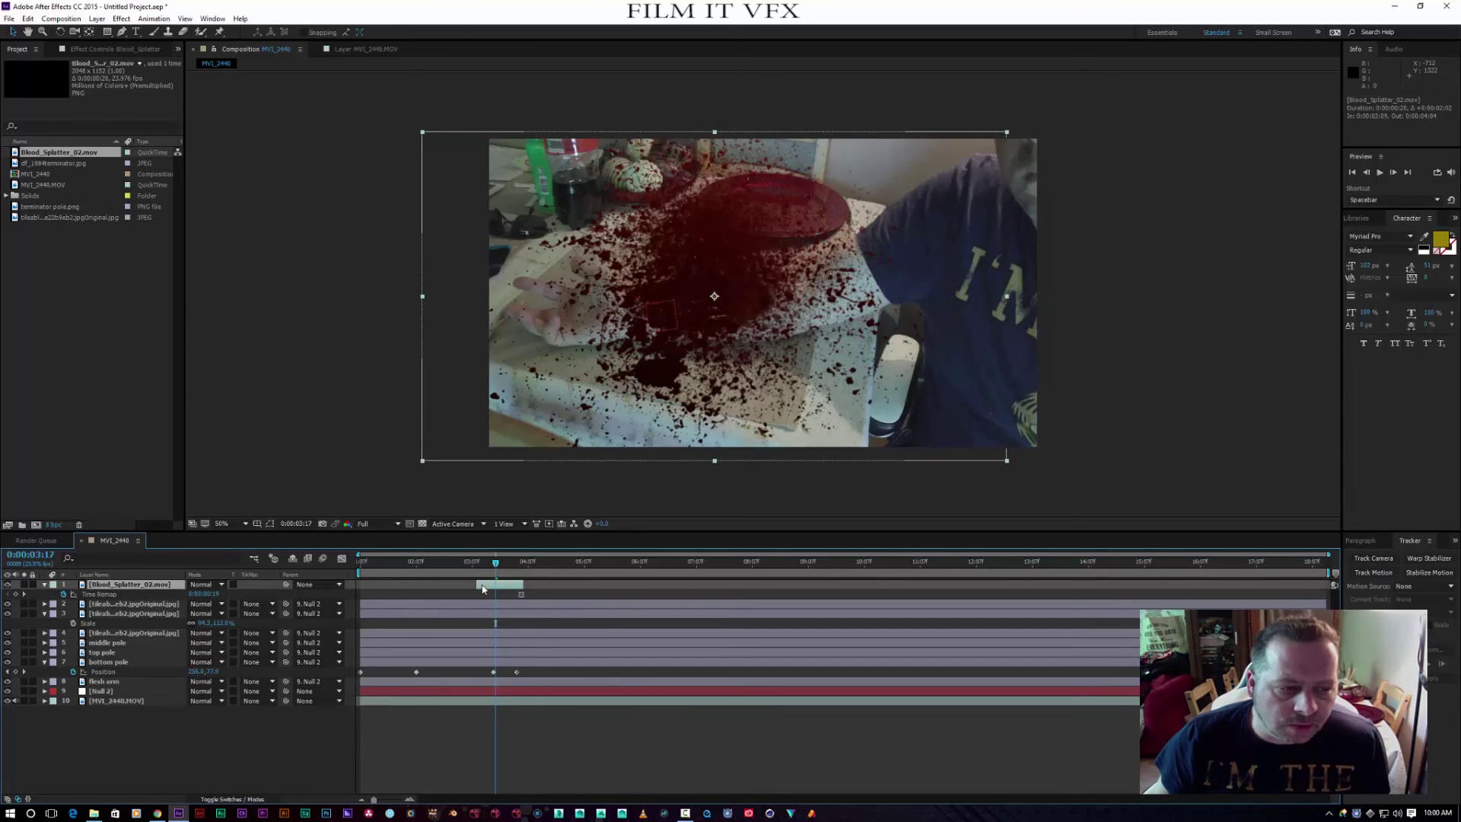
{"action": "left_click_drag", "start_coordinate": [477, 584], "coordinate": [358, 584]}
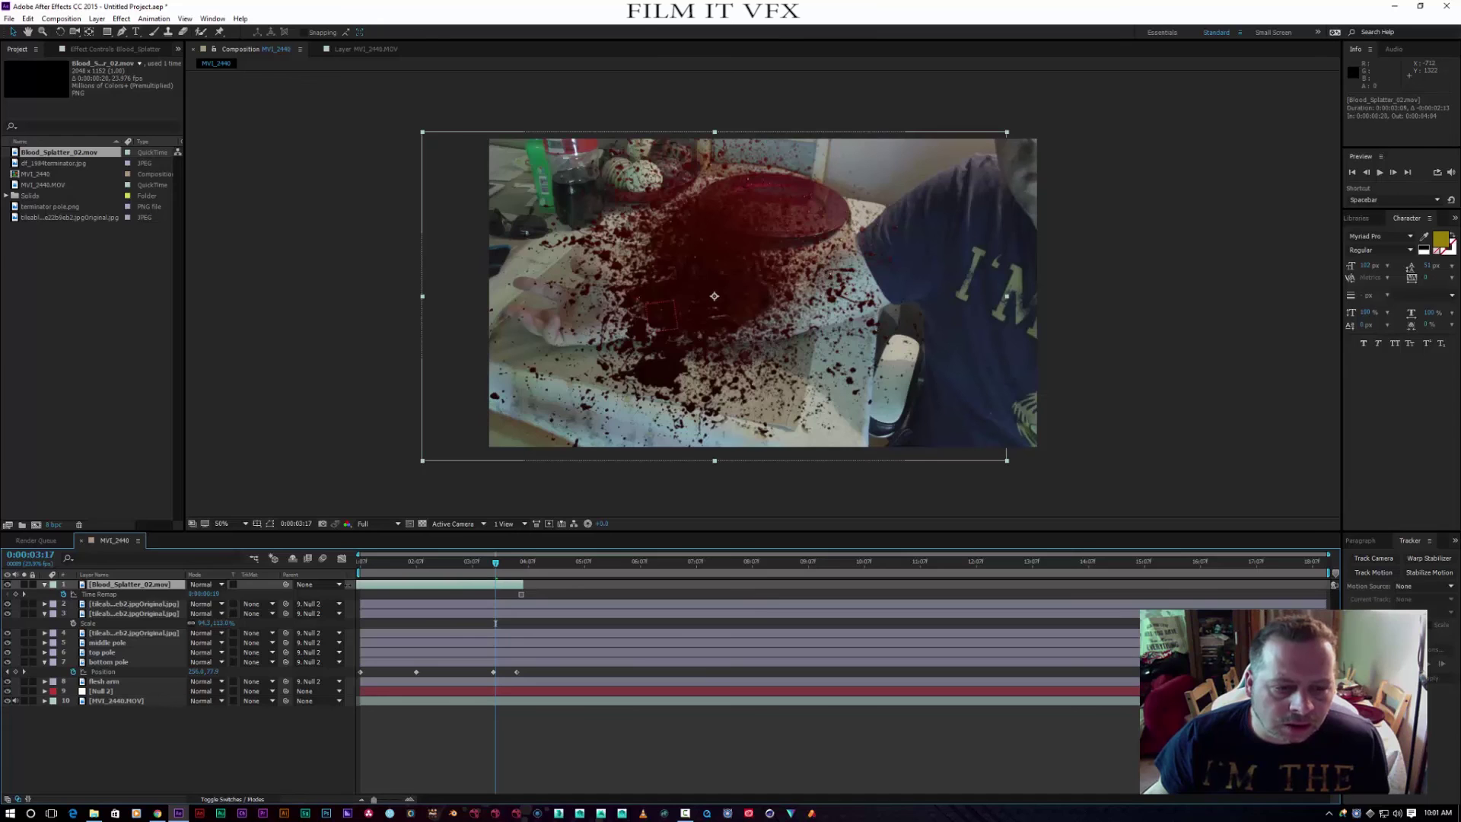
{"action": "left_click_drag", "start_coordinate": [521, 583], "coordinate": [1335, 574]}
Scale the blood splatter layer down to 9% and place it over the poles in the middle of the wound
{"action": "key", "text": "s"}
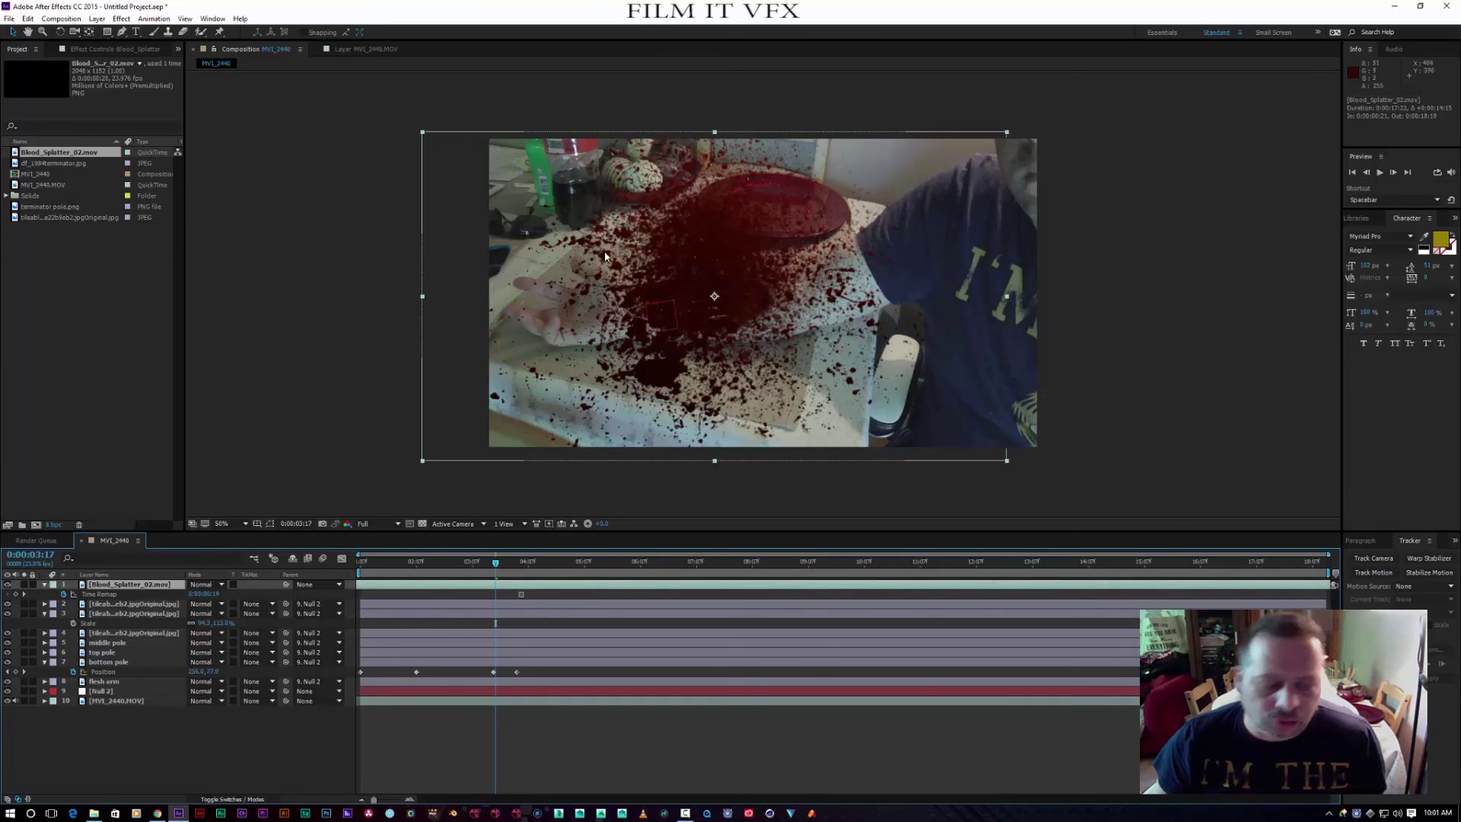
{"action": "left_click_drag", "start_coordinate": [206, 593], "coordinate": [146, 593]}
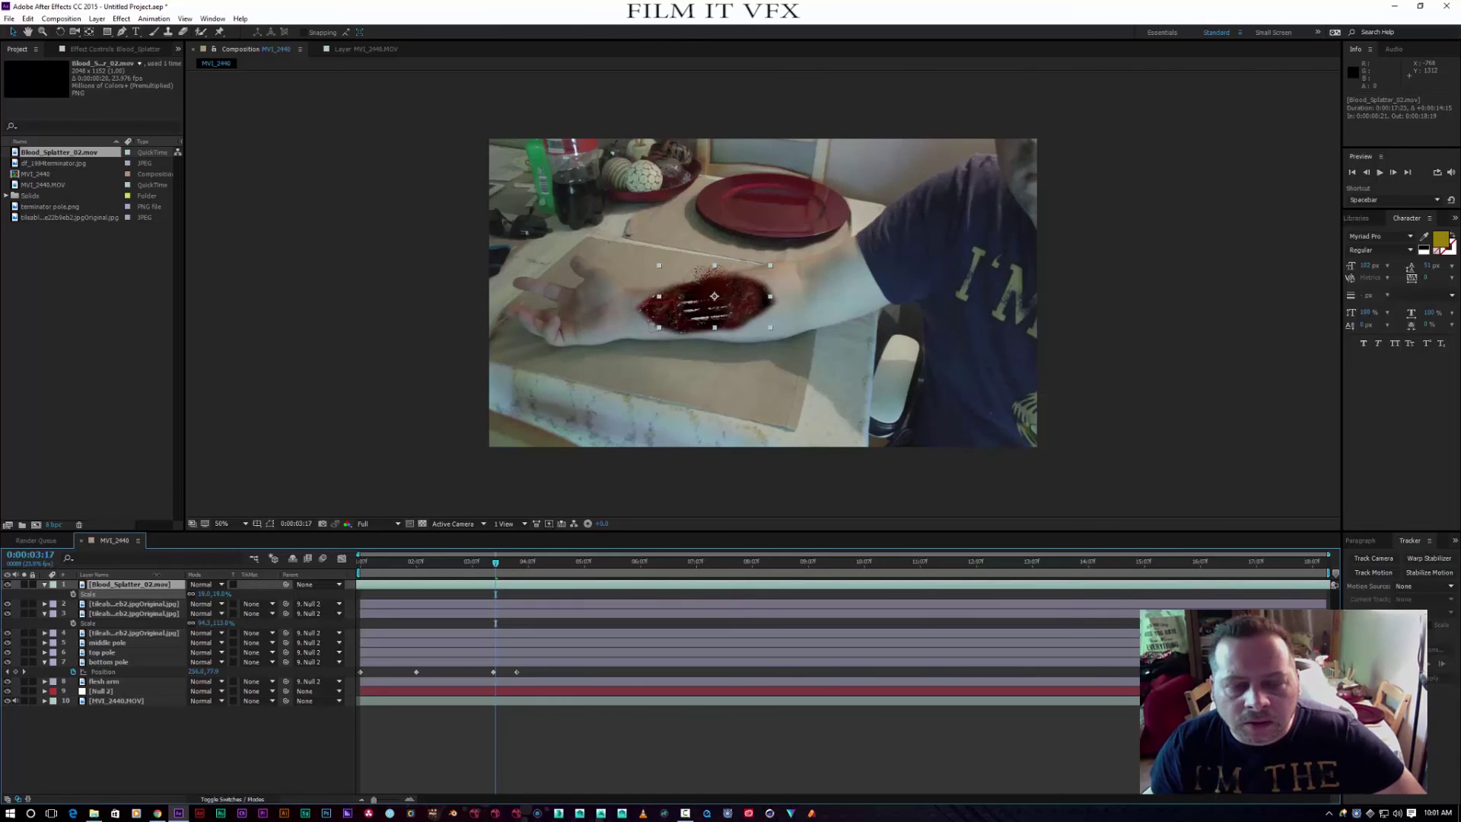
{"action": "mouse_move", "coordinate": [718, 300]}
{"action": "left_mouse_down"}
{"action": "mouse_move", "coordinate": [691, 313]}
{"action": "mouse_move", "coordinate": [703, 312]}
{"action": "left_mouse_up"}
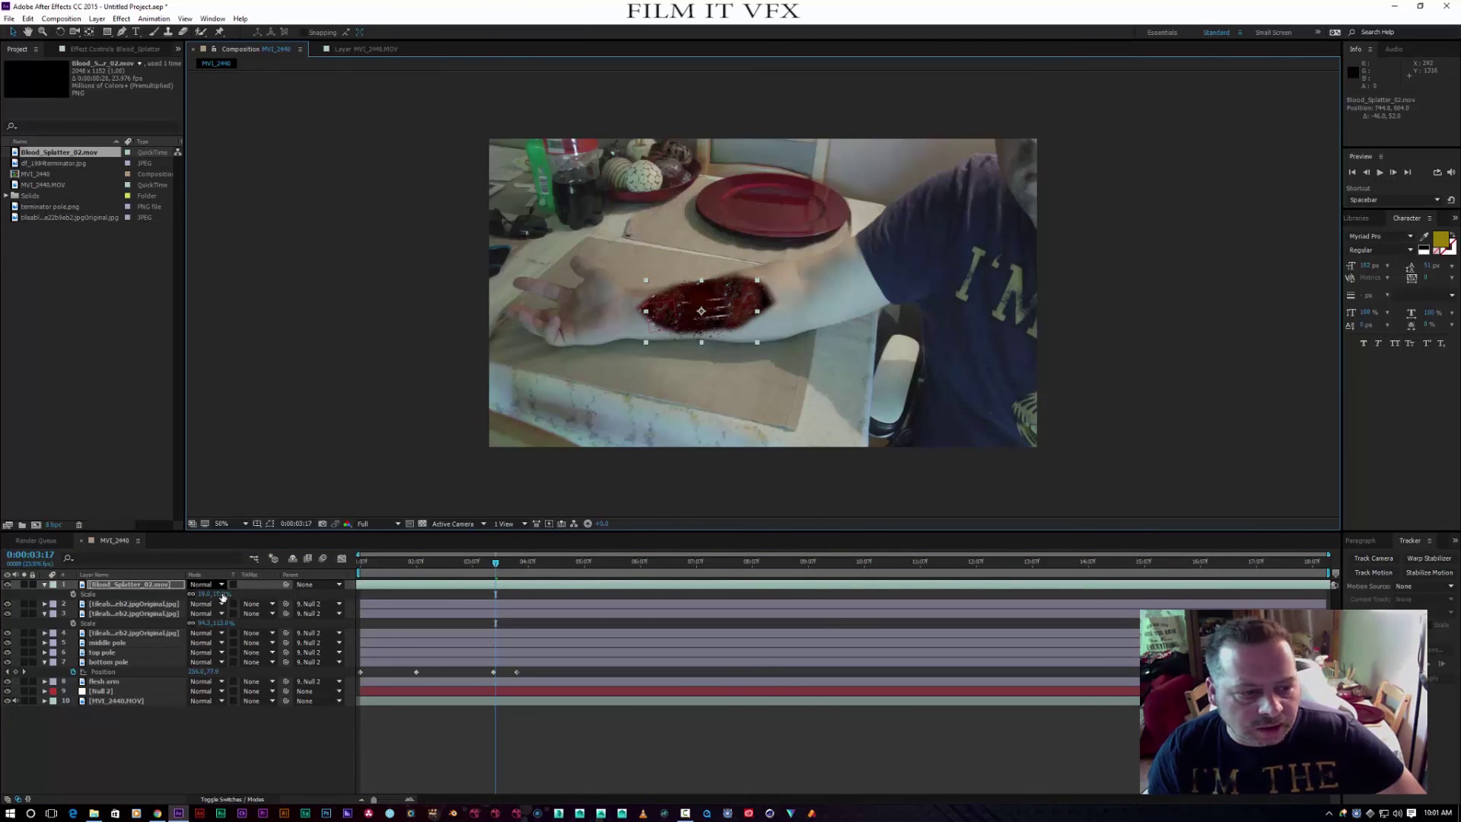
{"action": "left_click_drag", "start_coordinate": [207, 593], "coordinate": [205, 593]}
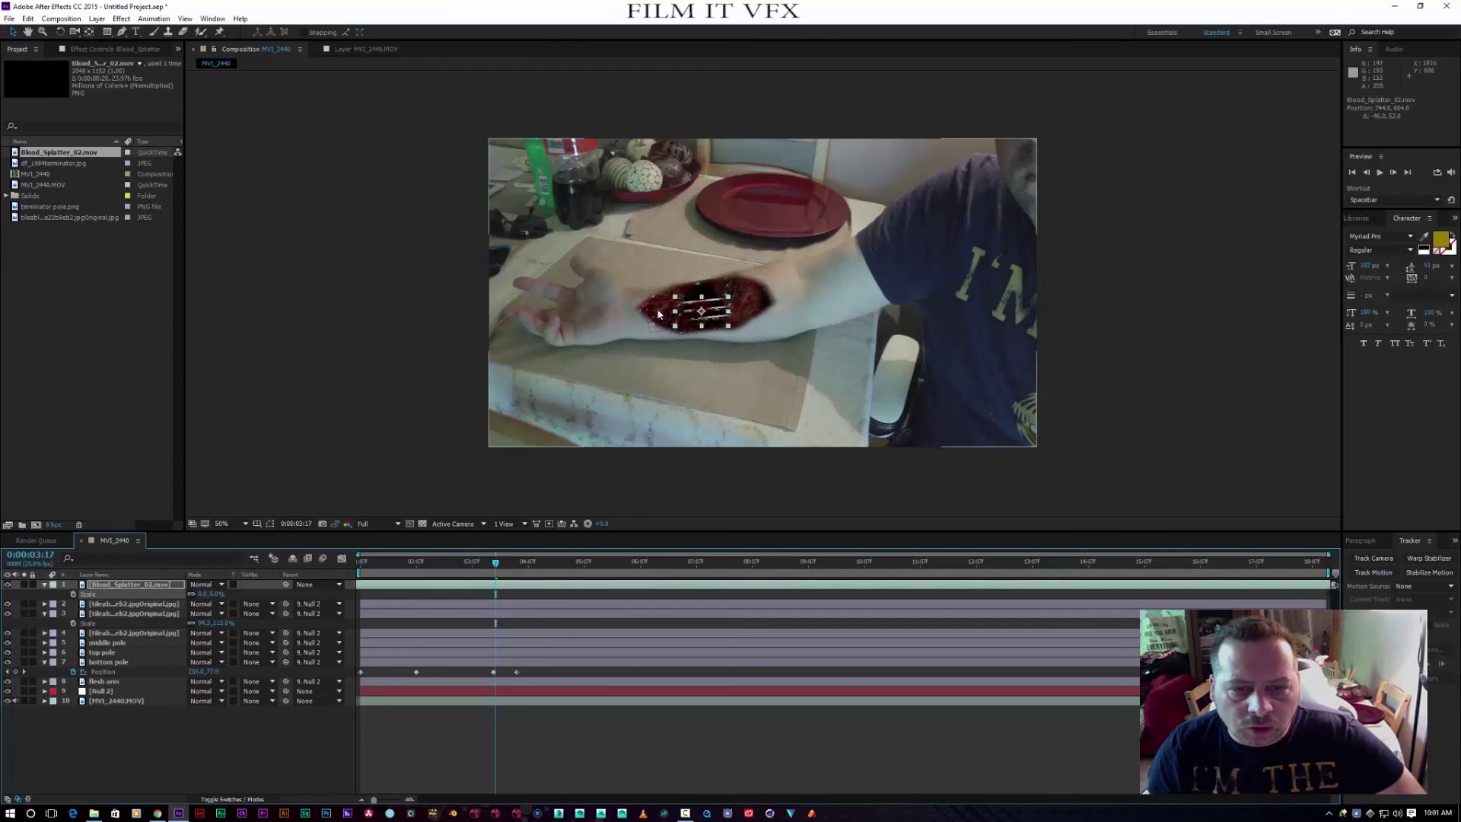
{"action": "left_click_drag", "start_coordinate": [708, 313], "coordinate": [710, 310]}
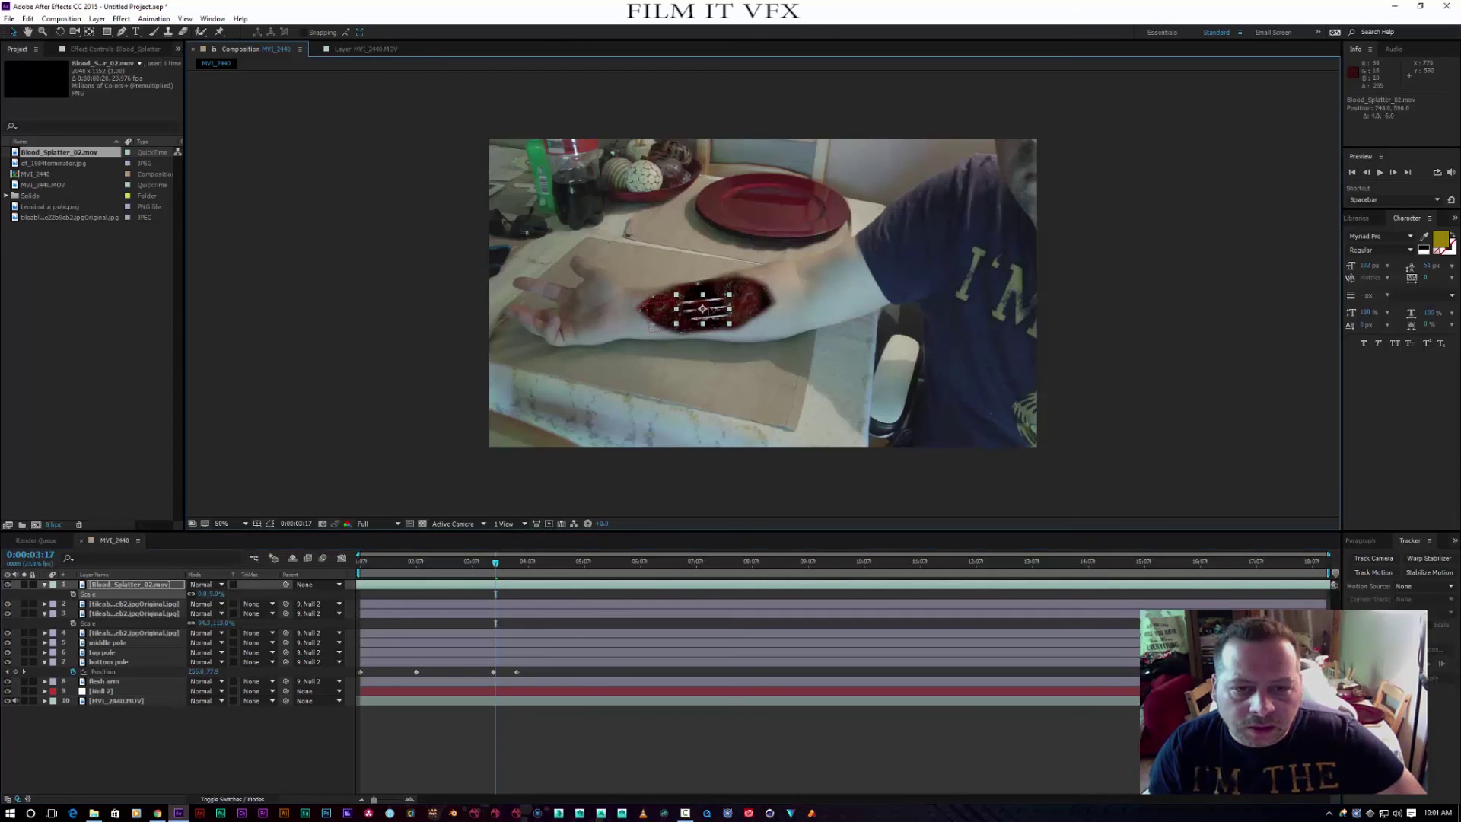
Try the Screen and Add blending modes on the blood splatter layer, and return it to Normal
{"action": "left_click", "coordinate": [222, 584]}
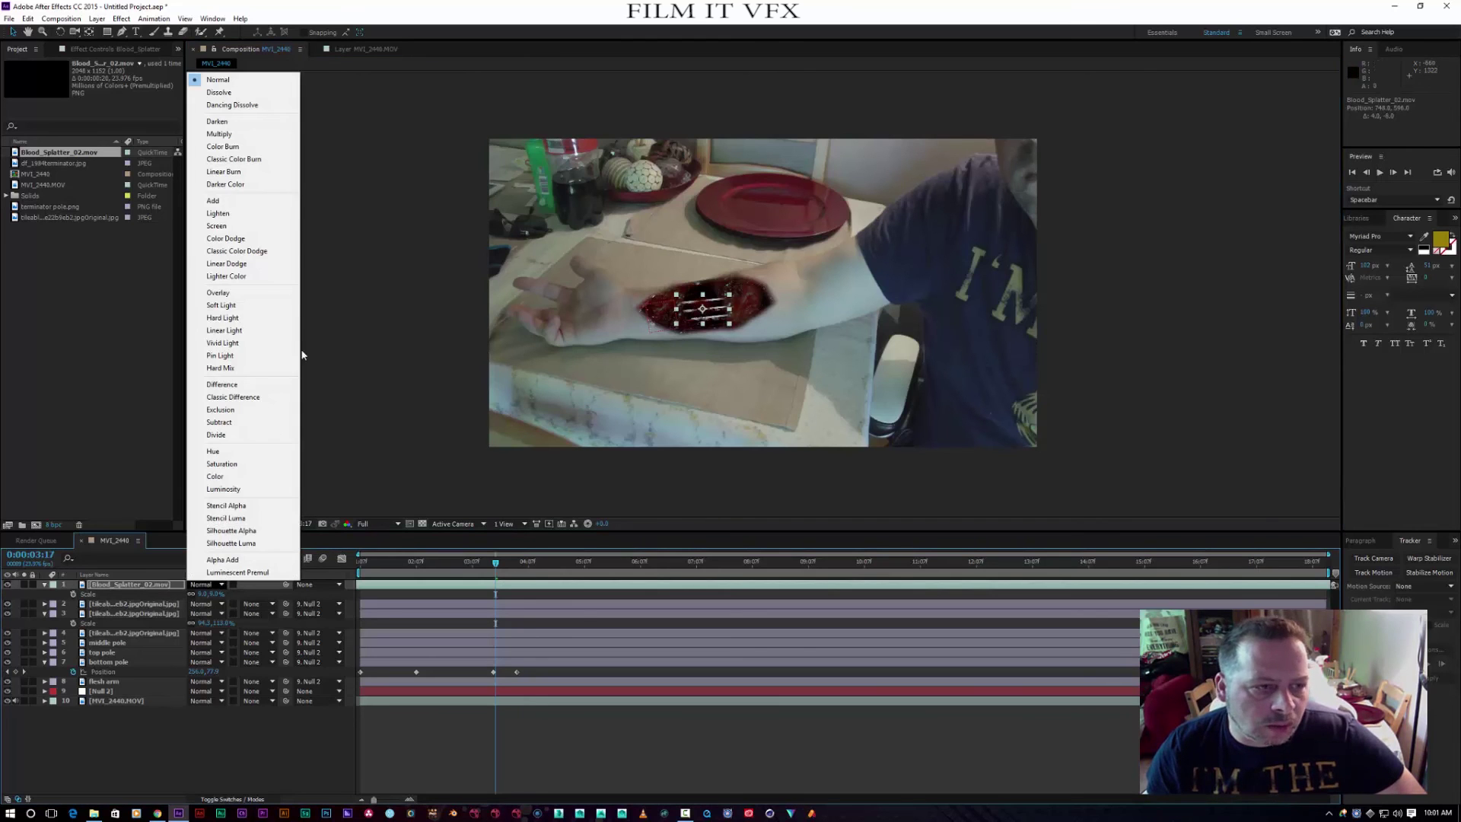
{"action": "left_click", "coordinate": [239, 227]}
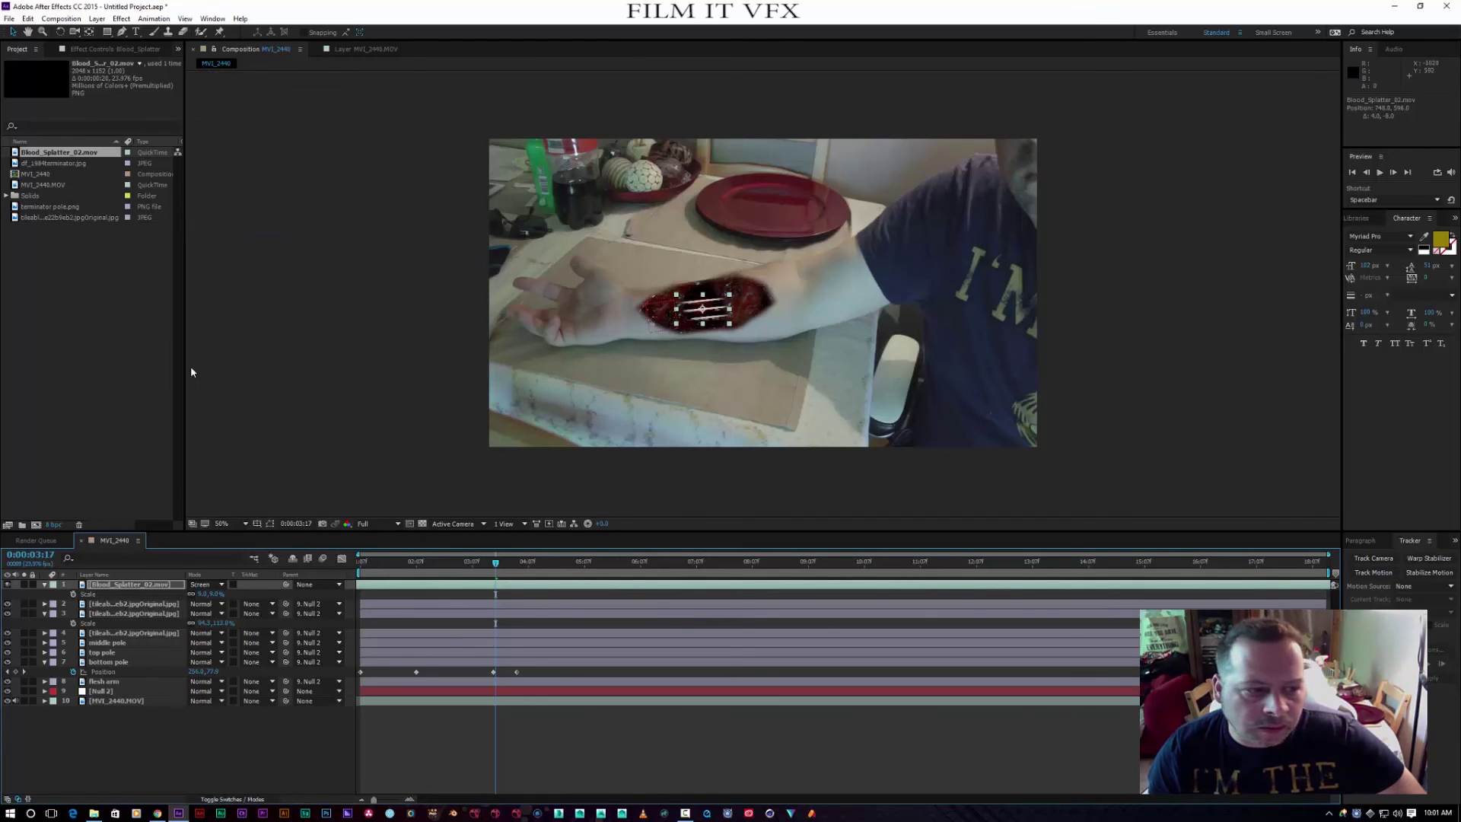
{"action": "left_click", "coordinate": [199, 585]}
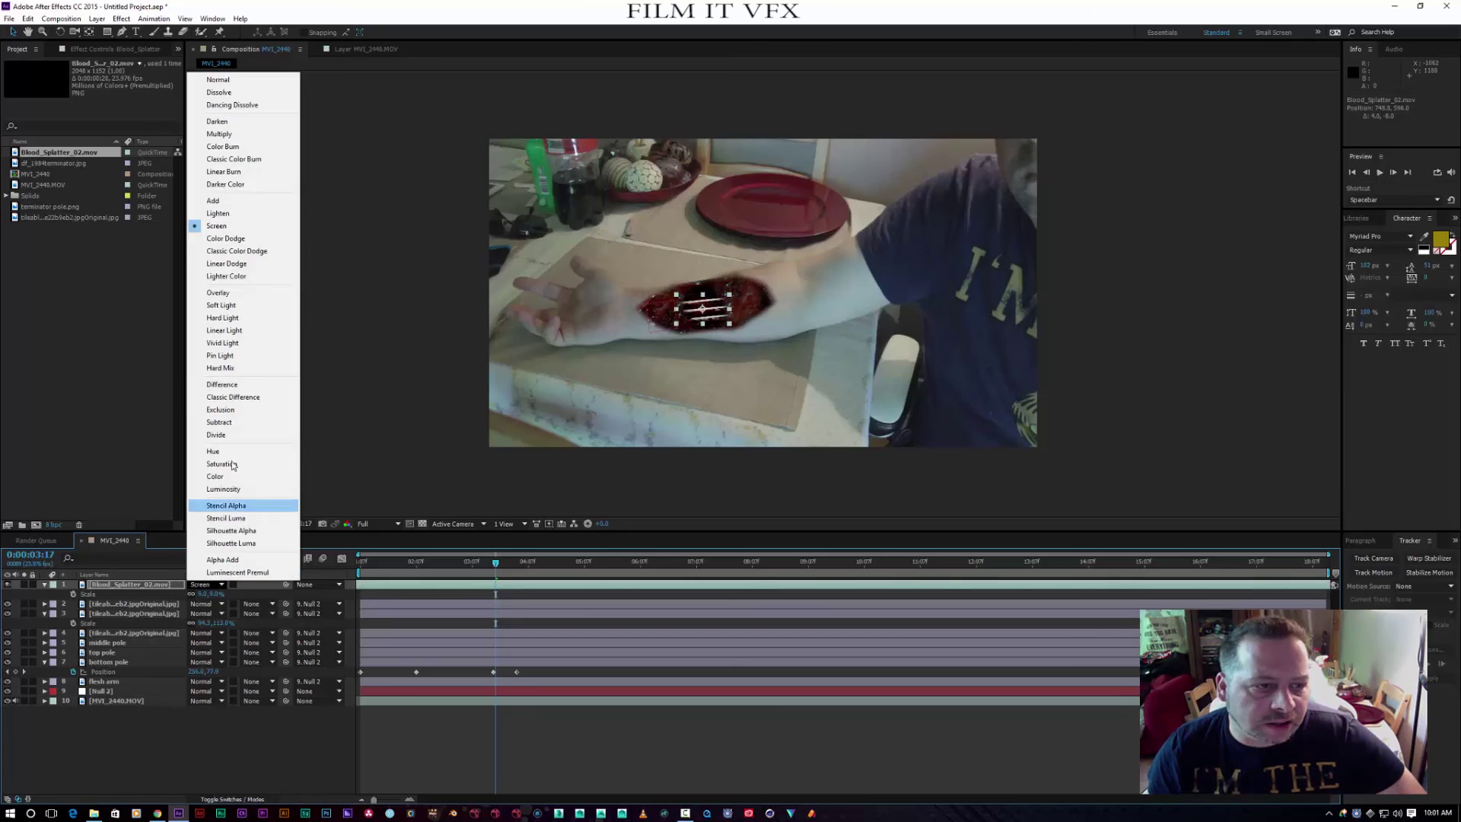
{"action": "left_click", "coordinate": [244, 201]}
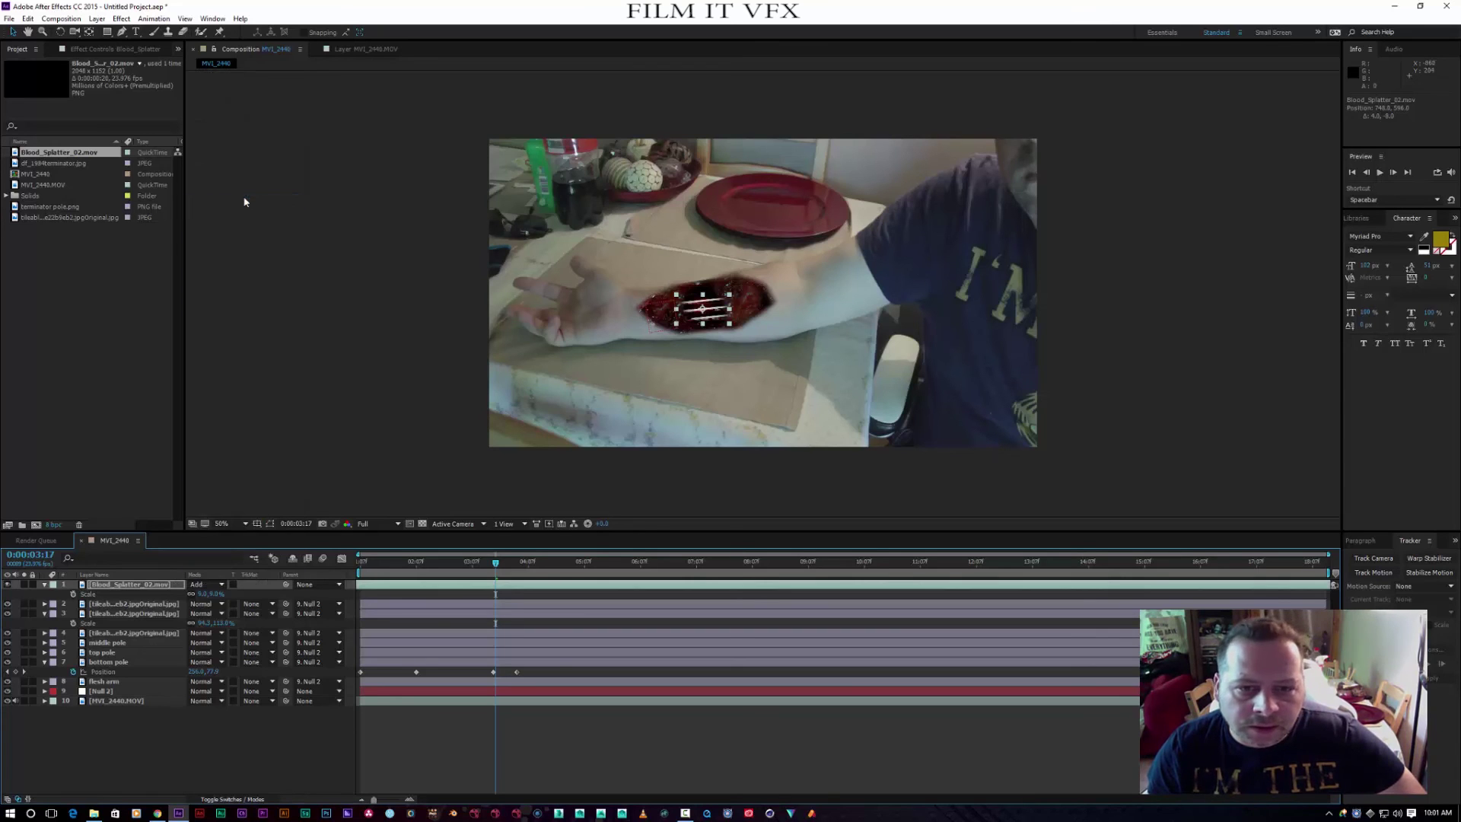
{"action": "left_click", "coordinate": [198, 584]}
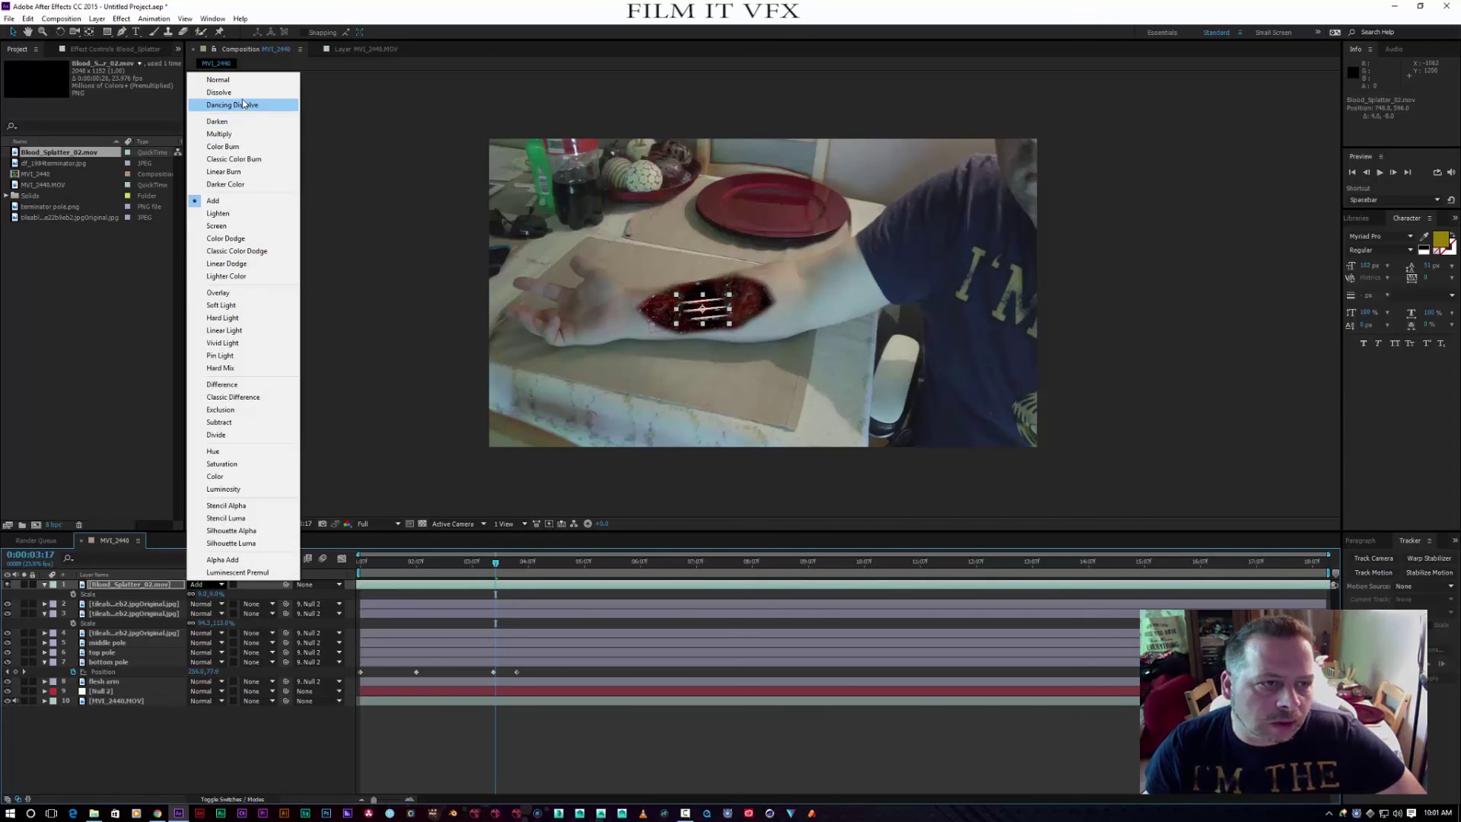
{"action": "left_click", "coordinate": [218, 79]}
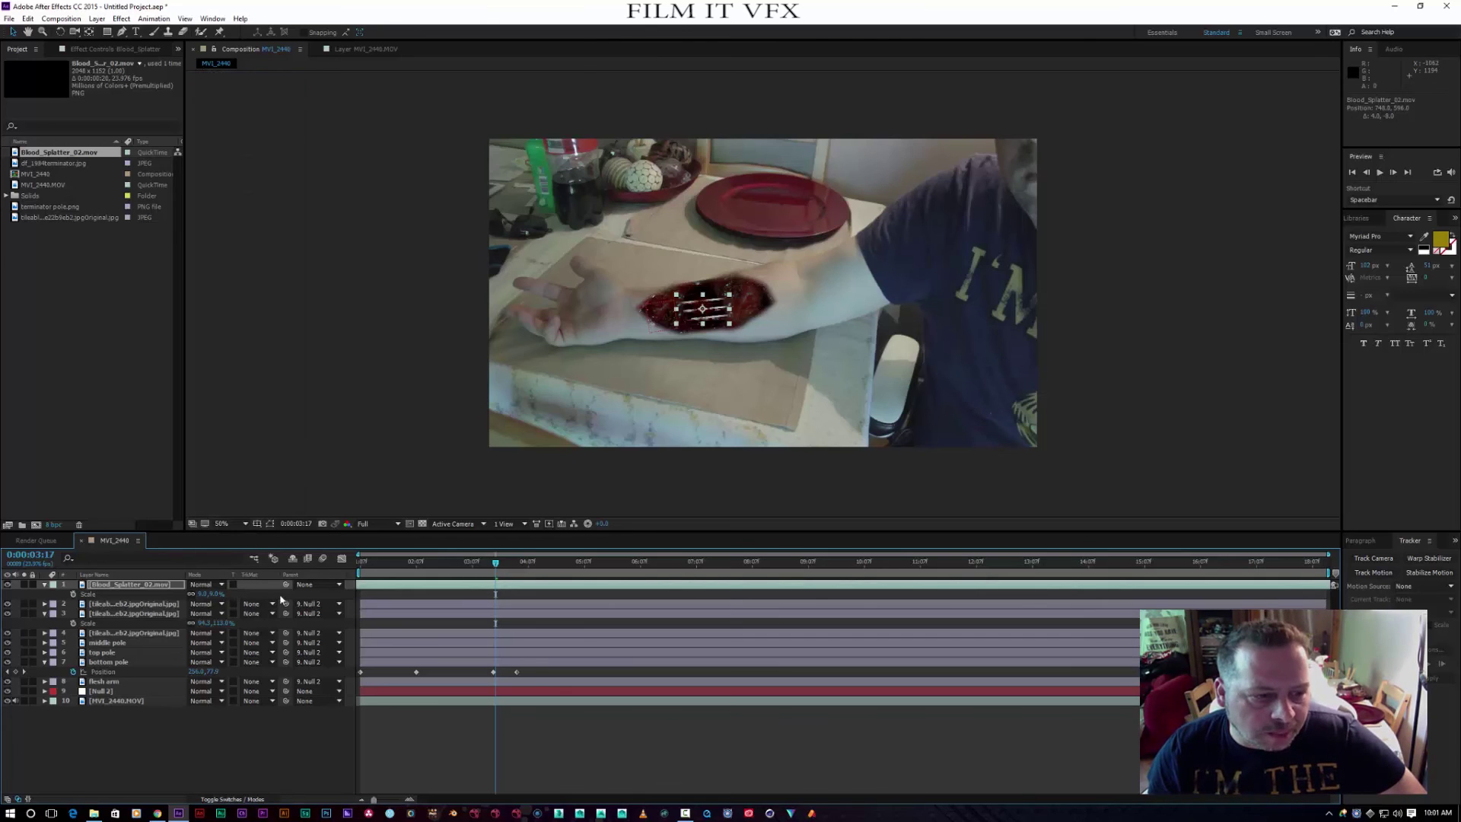
Parent the blood splatter layer to Null 2, and widen and reposition the splatter so it spreads across the wound
{"action": "left_click_drag", "start_coordinate": [285, 584], "coordinate": [101, 691]}
{"action": "scroll", "coordinate": [574, 417], "scroll_direction": "down", "scroll_amount": 2}
{"action": "scroll", "coordinate": [573, 394], "scroll_direction": "up", "scroll_amount": 3}
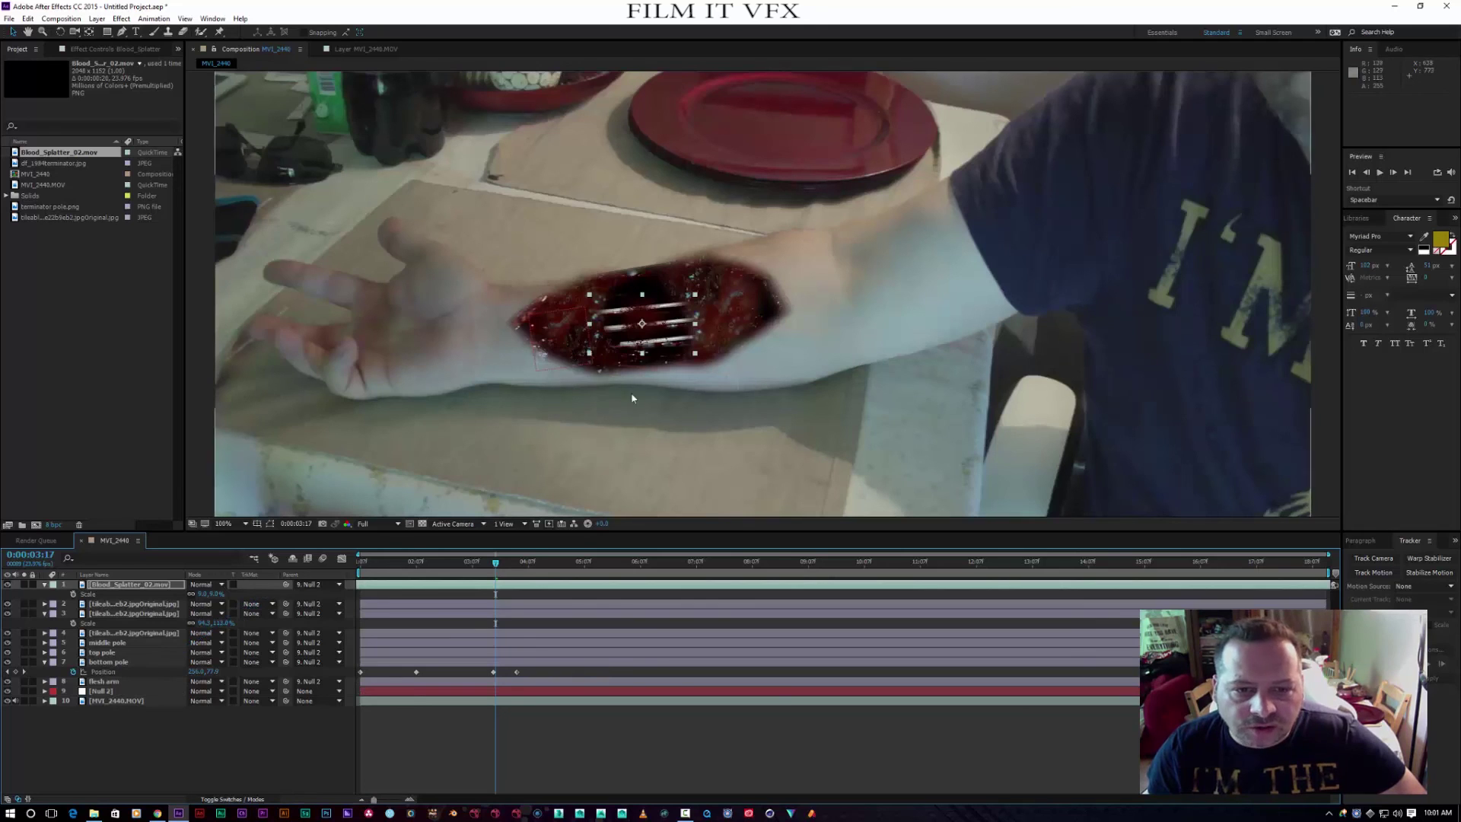
{"action": "mouse_move", "coordinate": [696, 326]}
{"action": "left_mouse_down"}
{"action": "mouse_move", "coordinate": [715, 331]}
{"action": "mouse_move", "coordinate": [684, 330]}
{"action": "left_mouse_up"}
{"action": "left_click", "coordinate": [558, 424]}
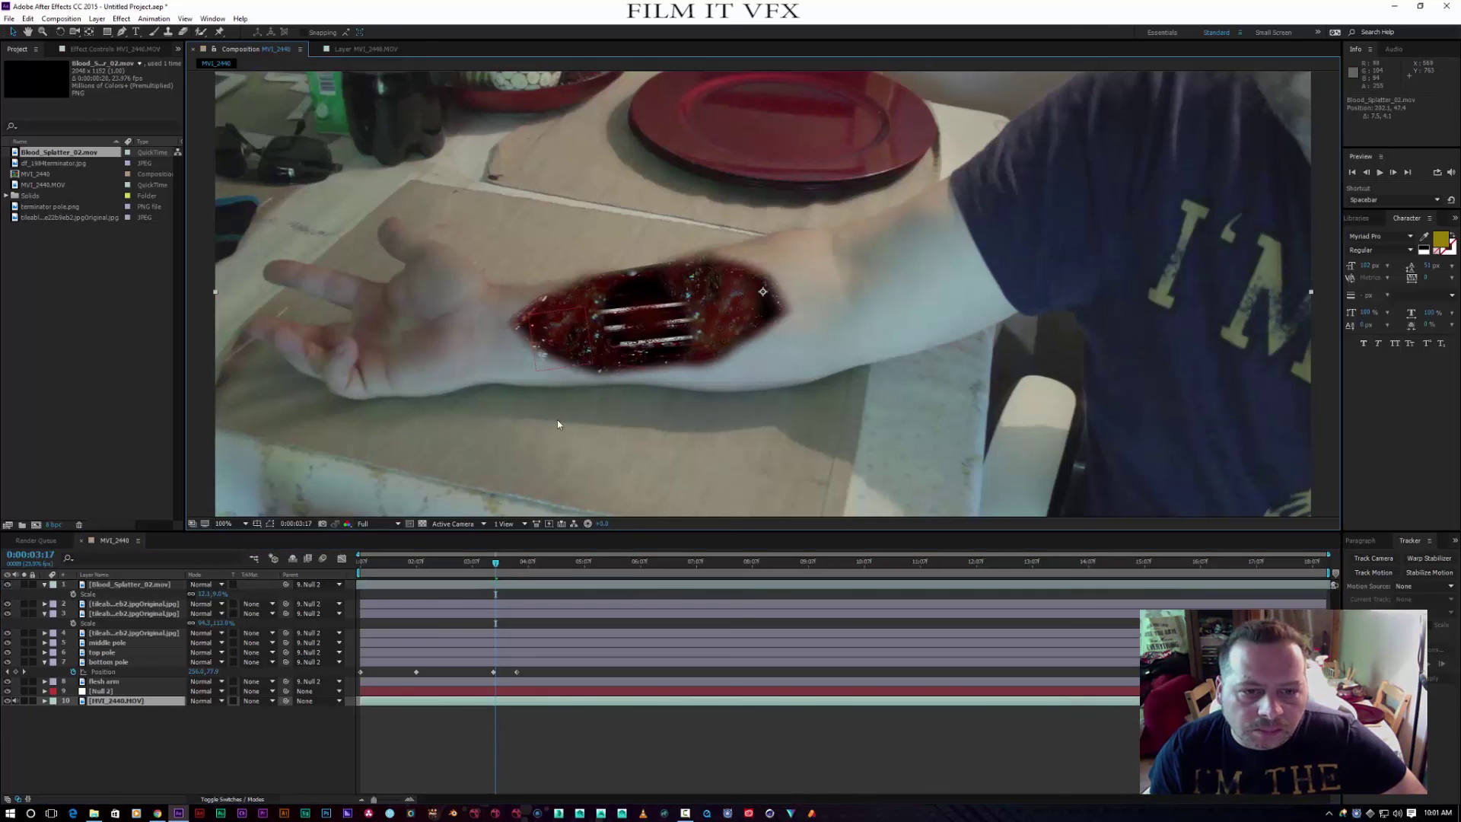
{"action": "key", "text": "period"}
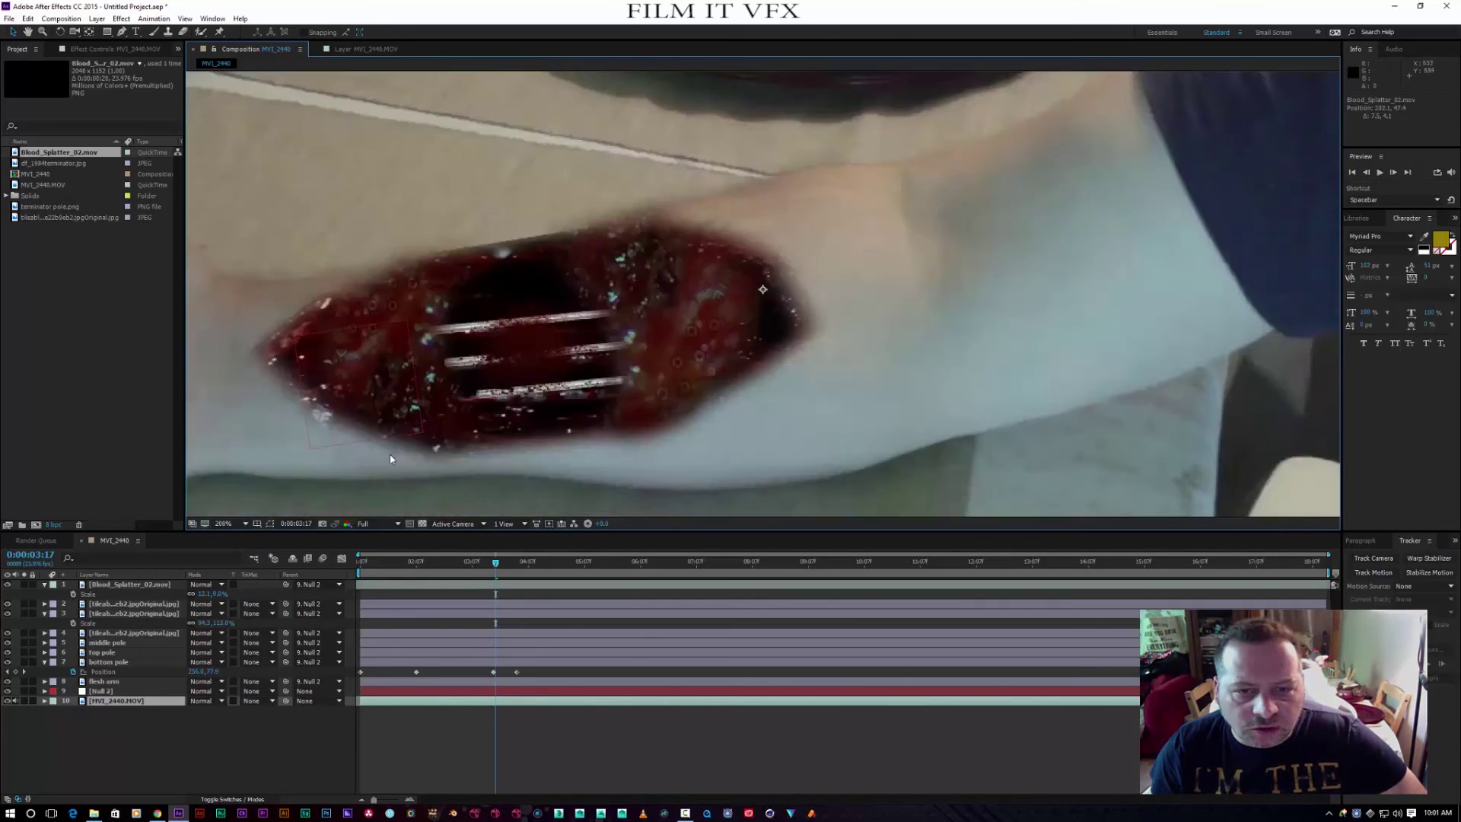
Play back the composition from the start with the whole frame in view to check the wound and blood splatter
{"action": "key", "text": "comma"}
{"action": "key", "text": "comma"}
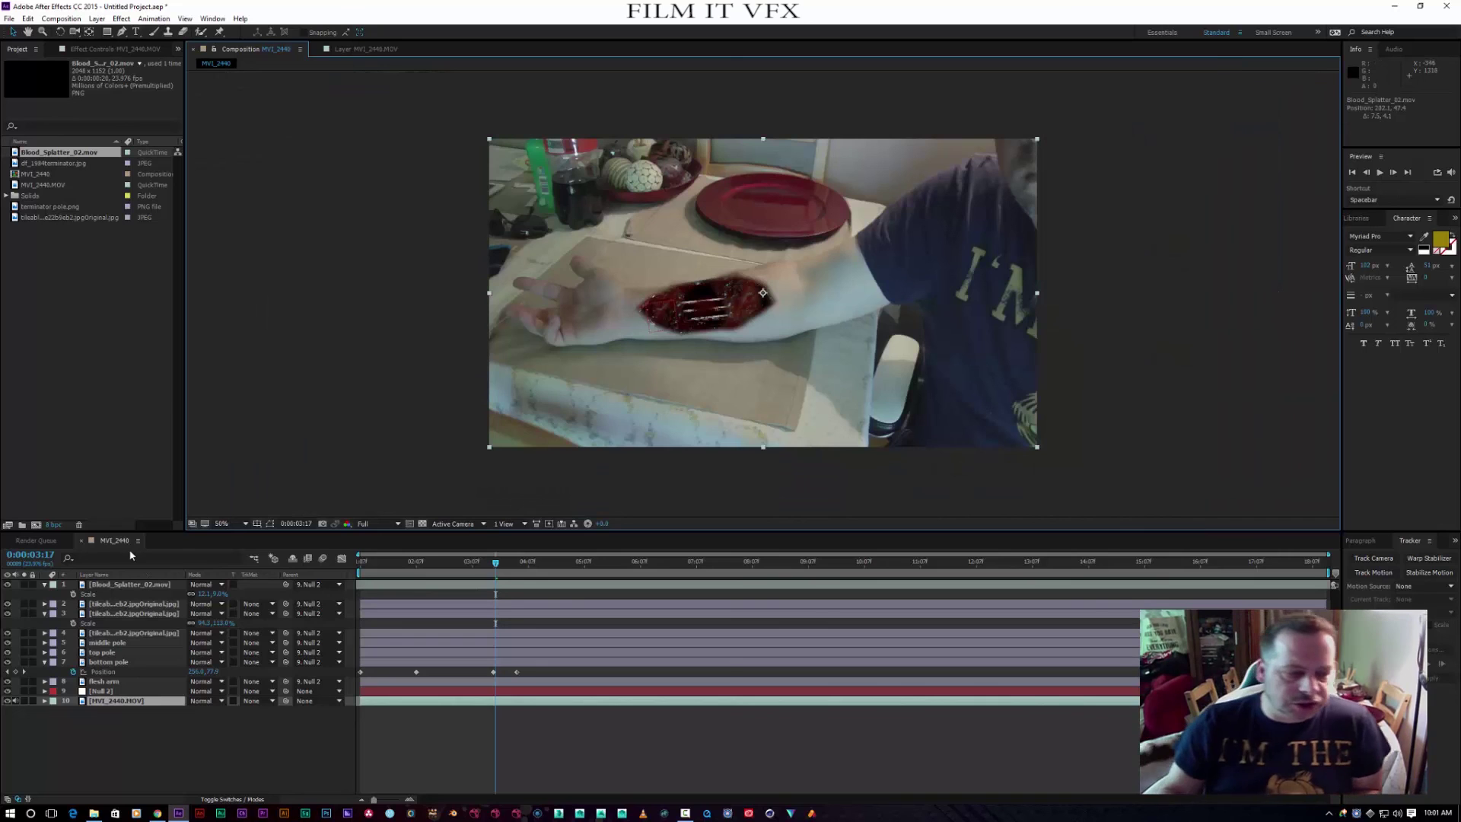
{"action": "left_click", "coordinate": [146, 603]}
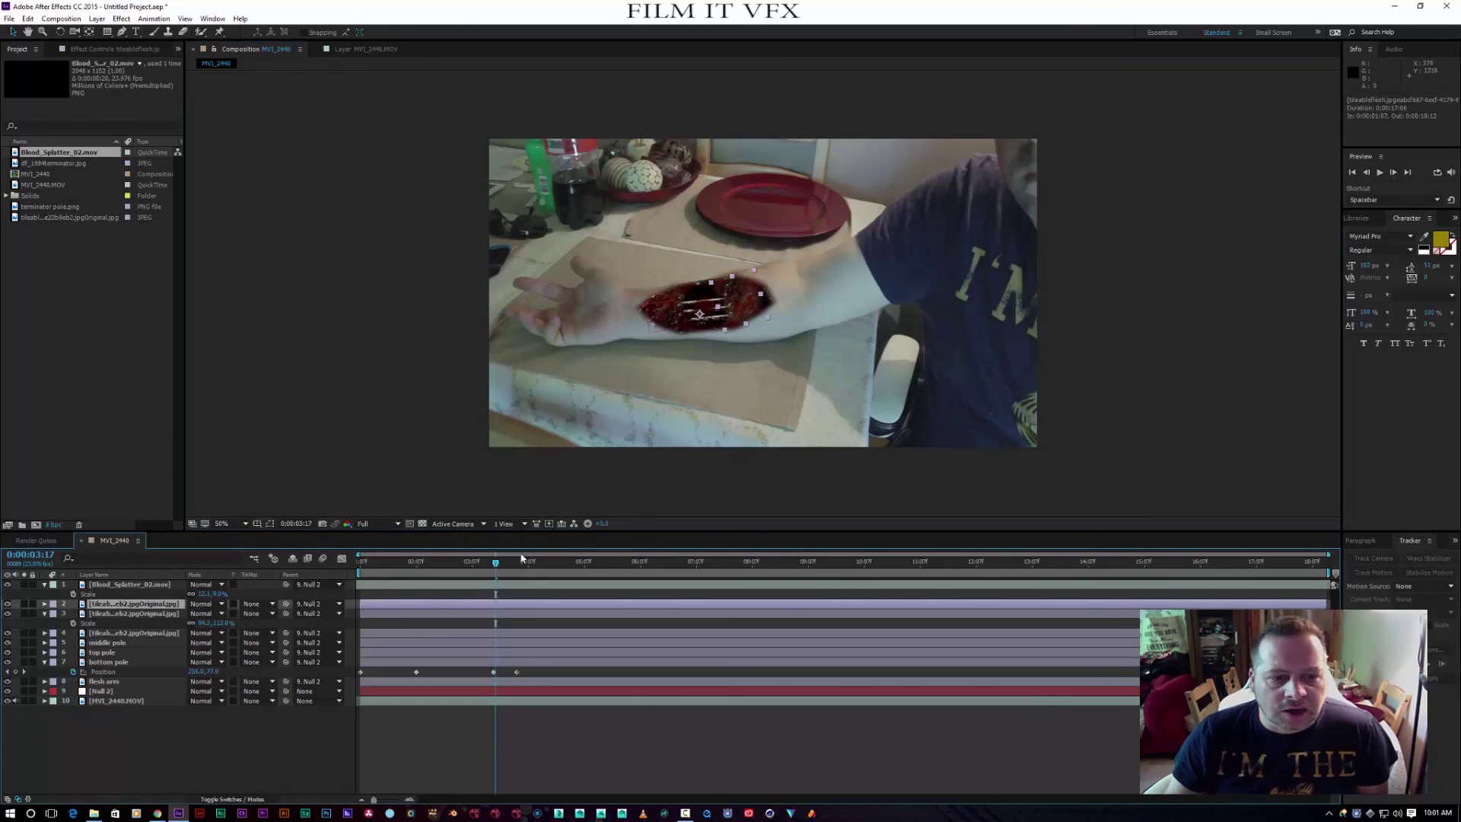
{"action": "key", "text": "space"}
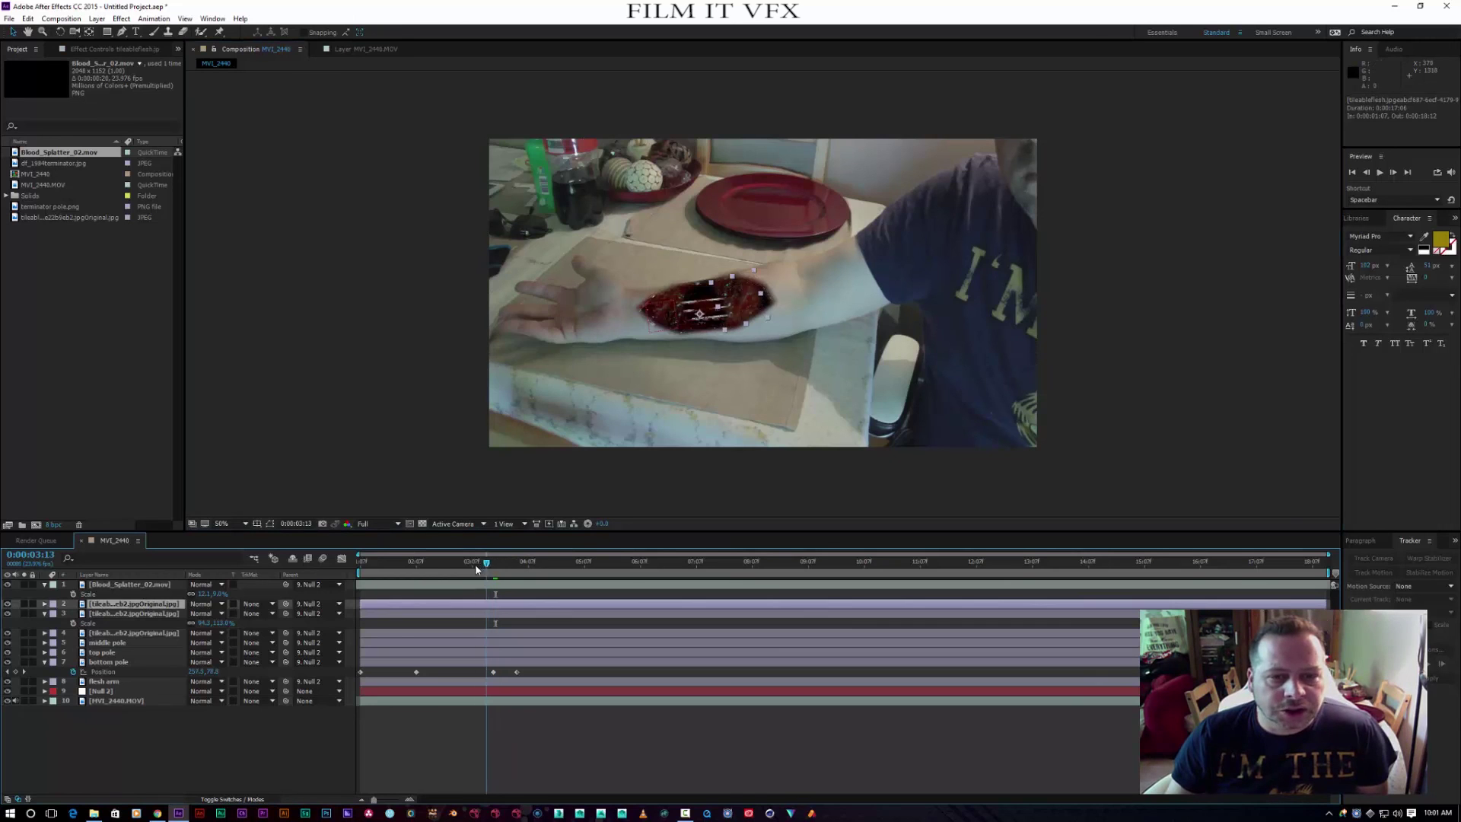
{"action": "left_click", "coordinate": [1381, 174]}
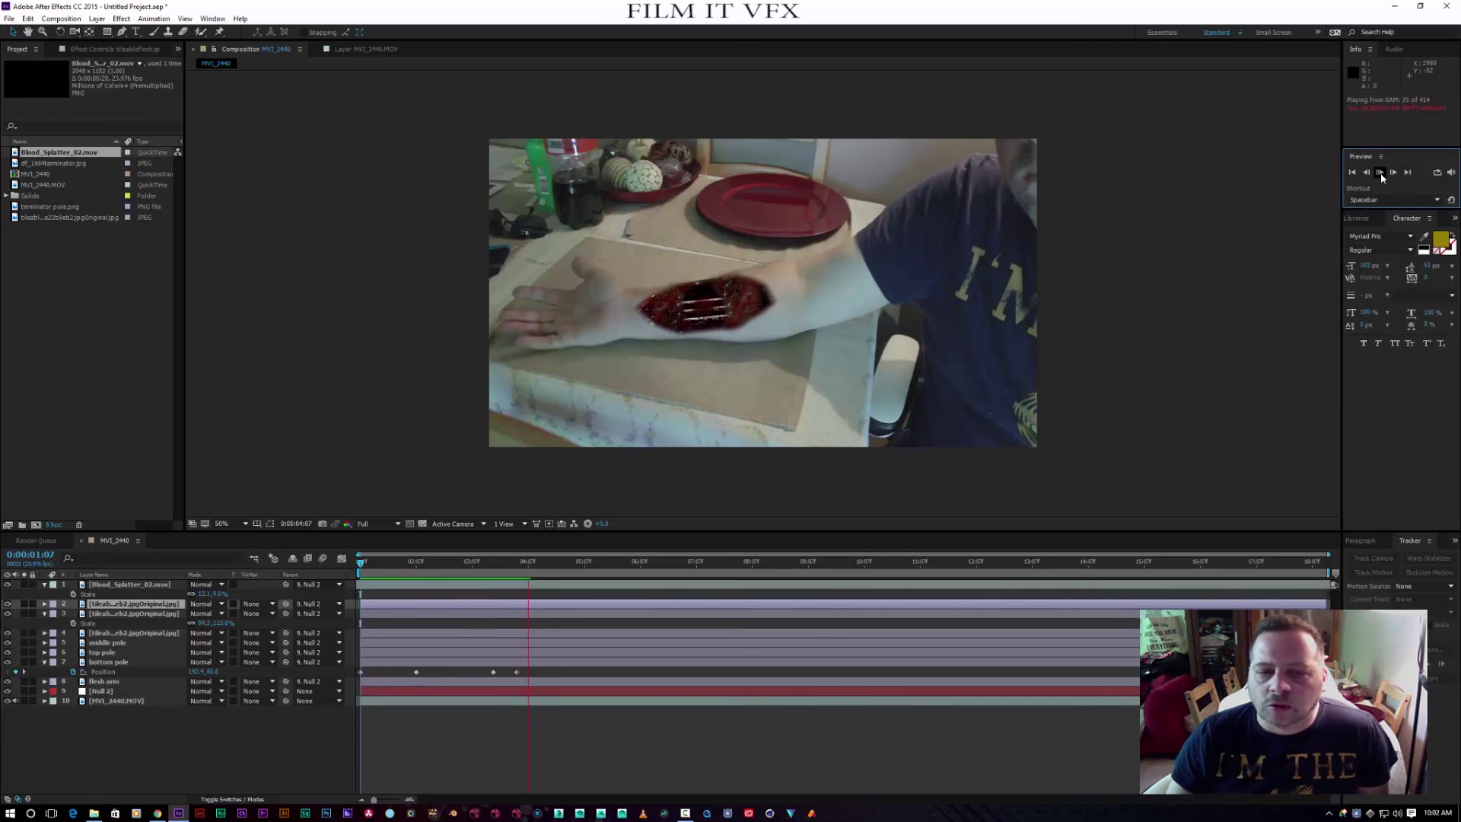
{"action": "left_click", "coordinate": [1380, 173]}
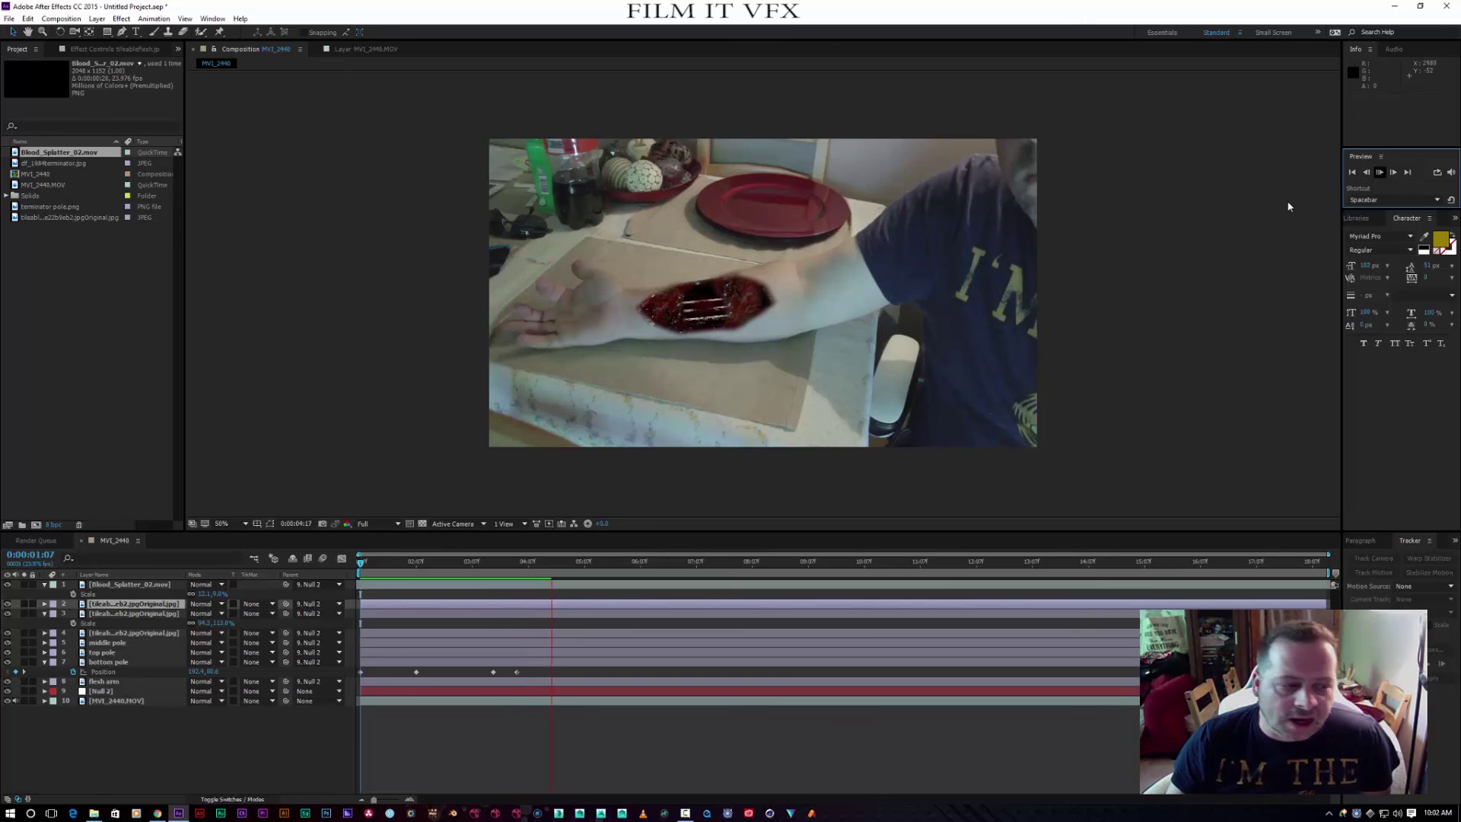
Duplicate the flesh piece layers below the blood splatter to get three additional flesh pieces
{"action": "left_click", "coordinate": [117, 617]}
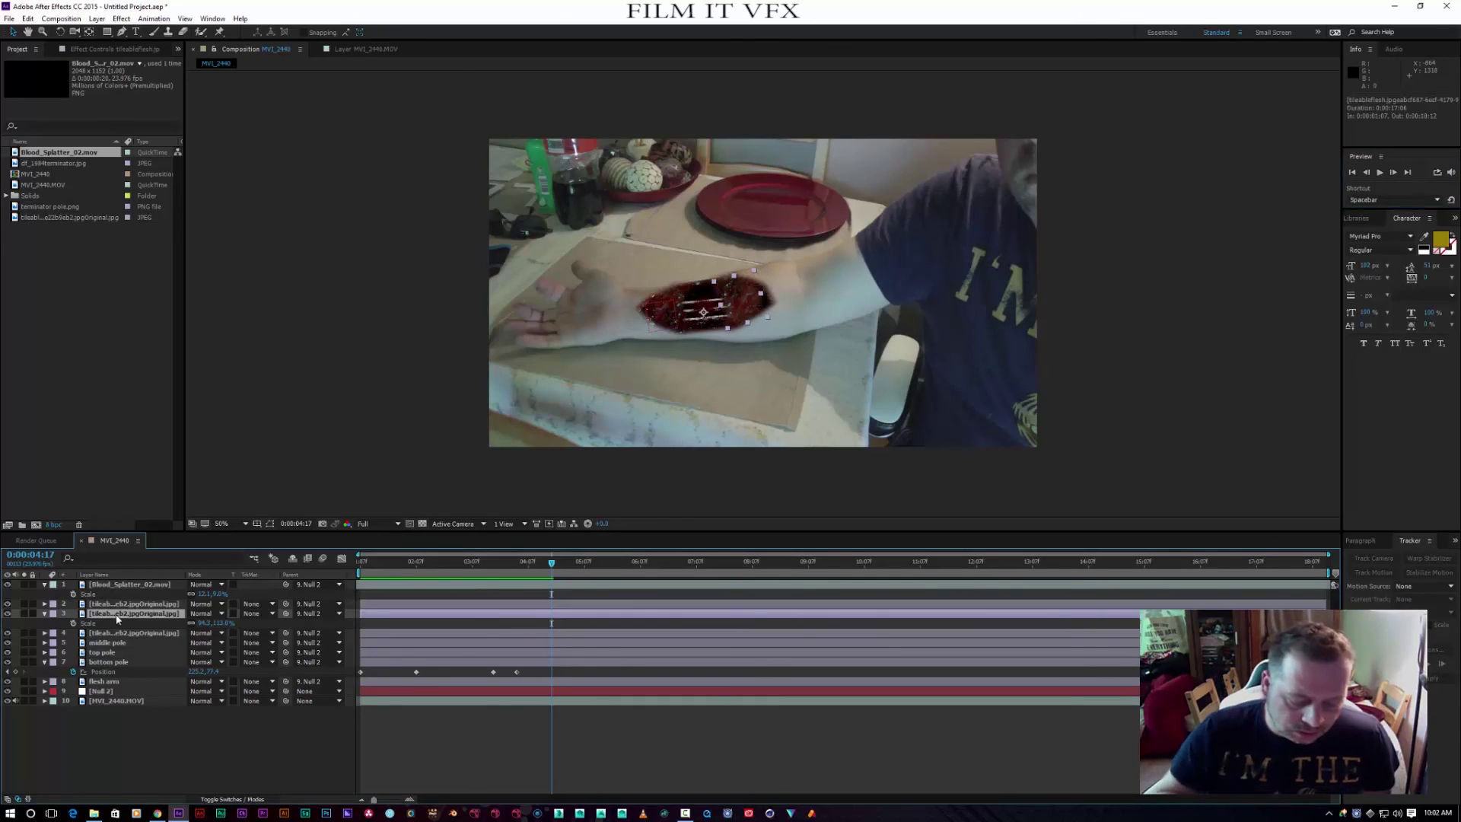
{"action": "key", "text": "ctrl+d"}
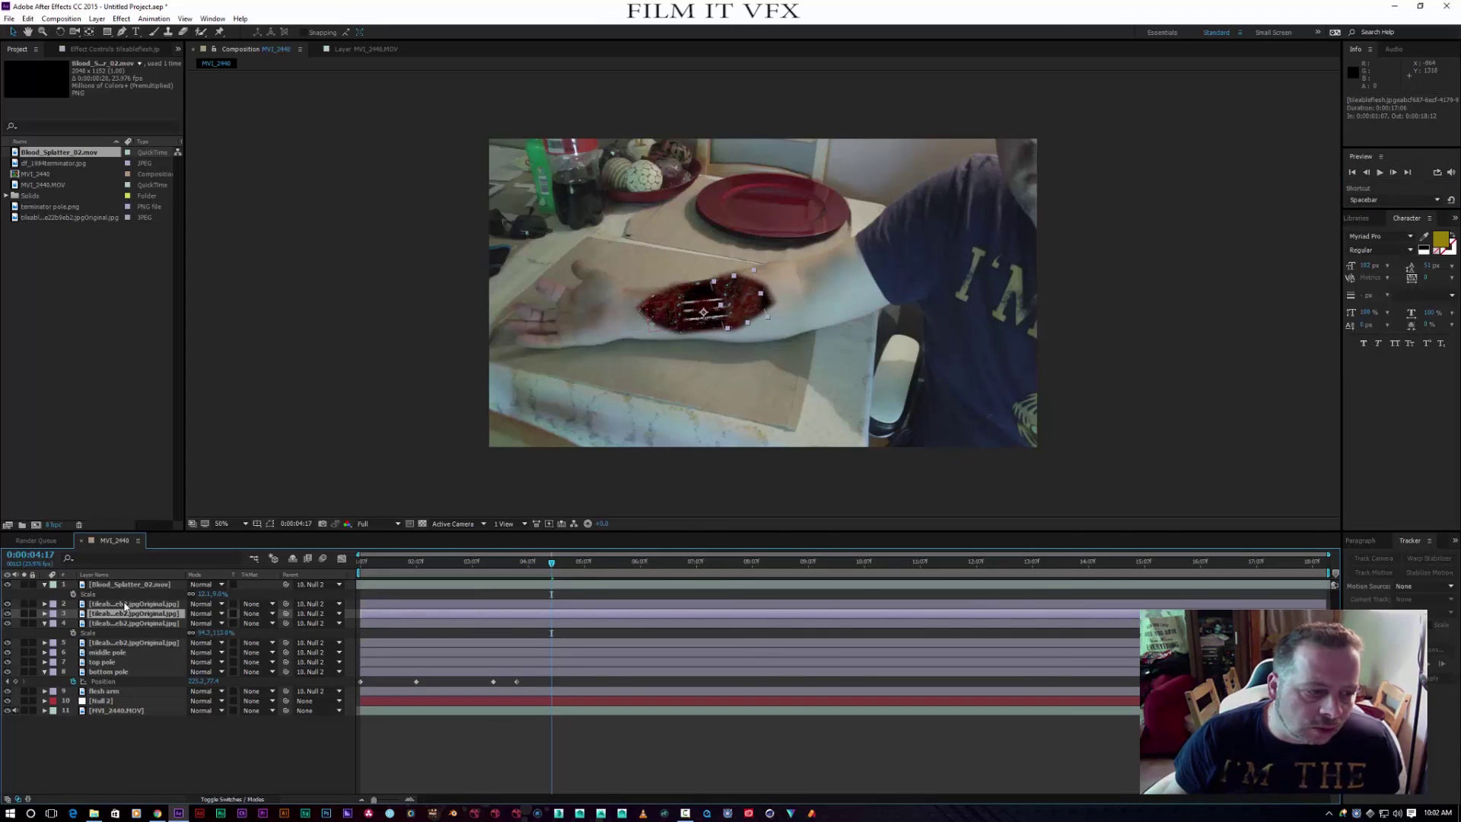
{"action": "left_click", "coordinate": [125, 623]}
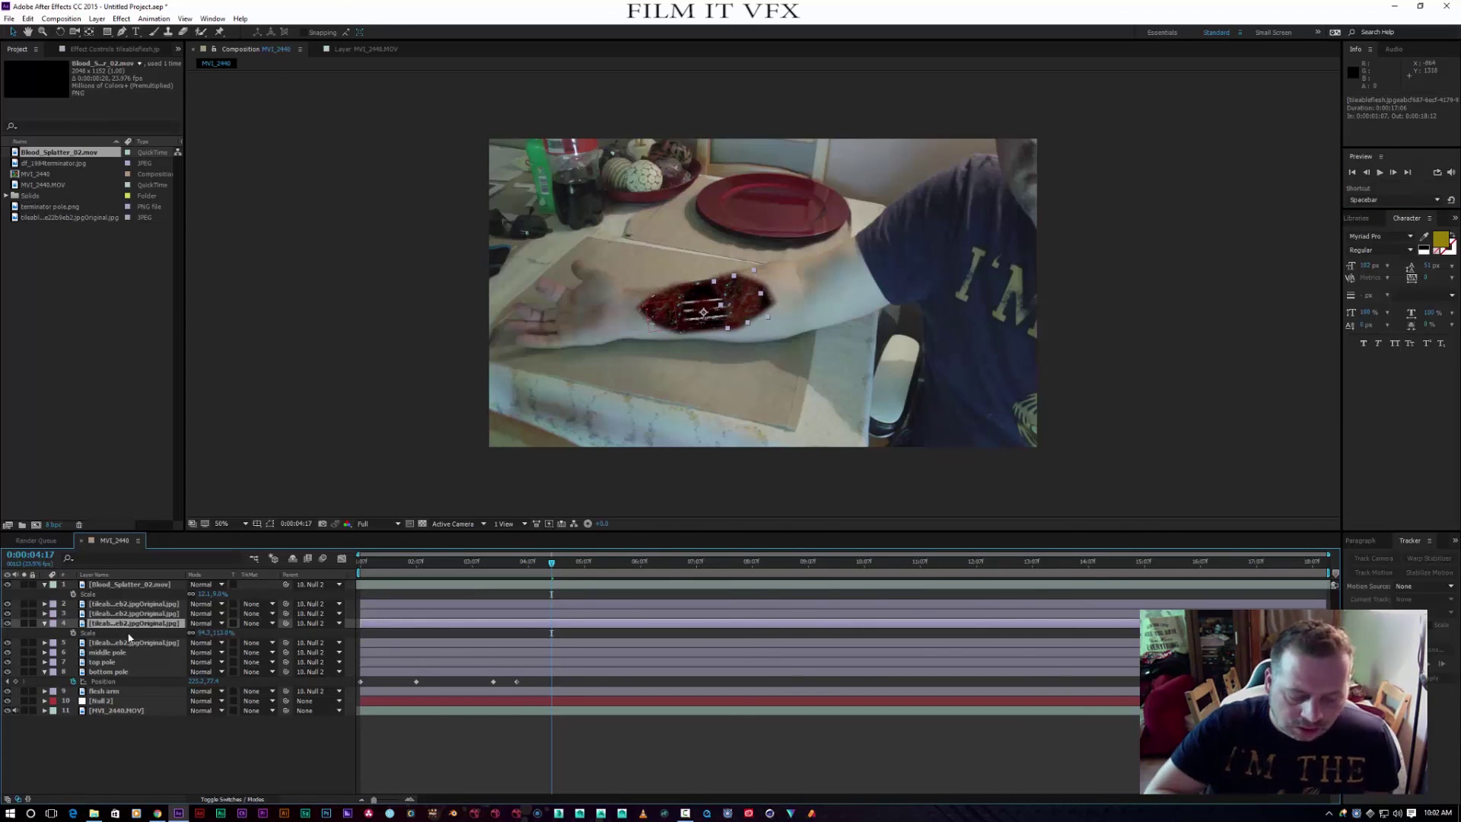
{"action": "key", "text": "ctrl+d"}
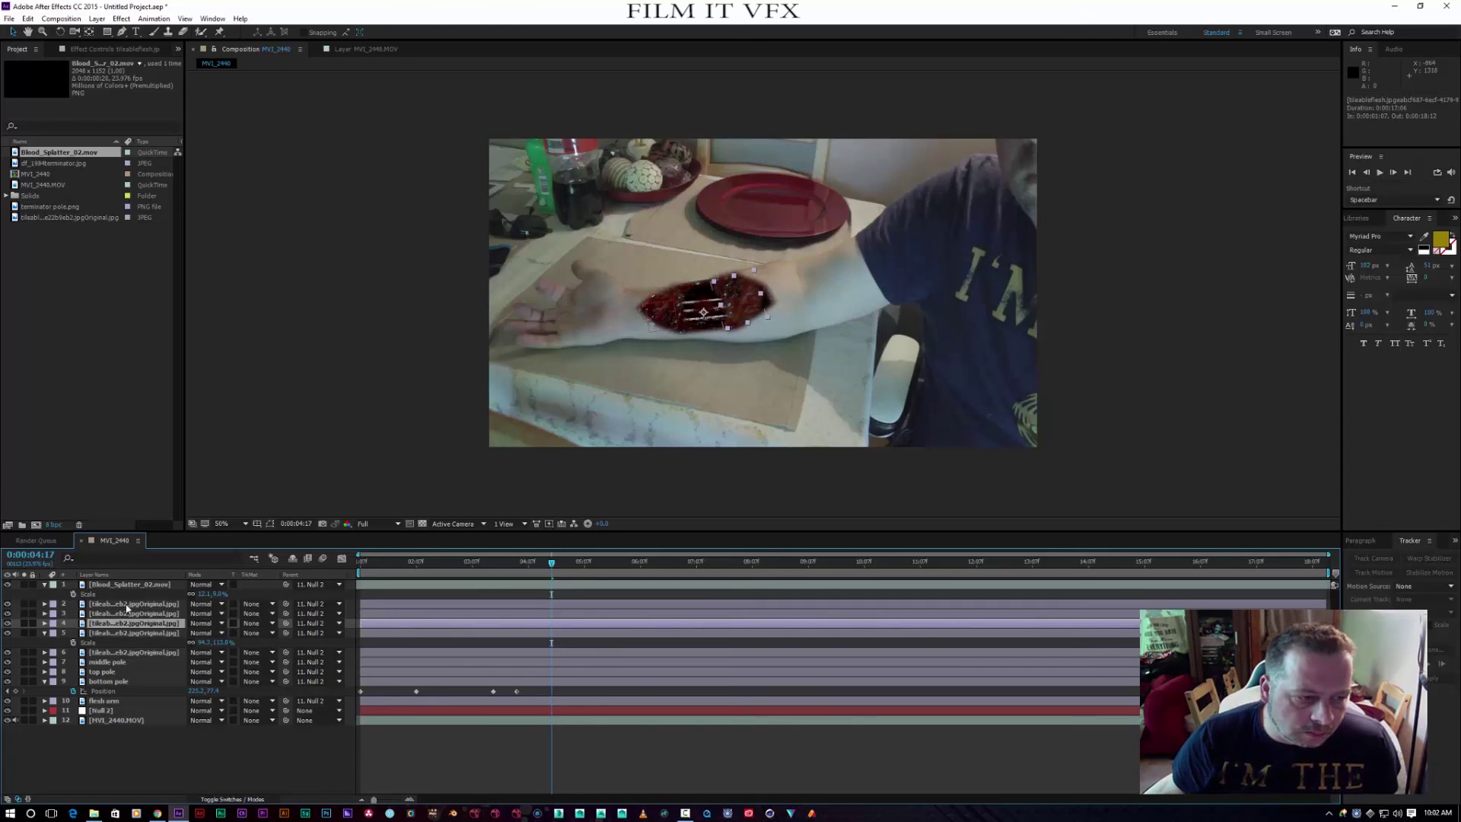
{"action": "left_click", "coordinate": [129, 605]}
{"action": "key", "text": "ctrl+d"}
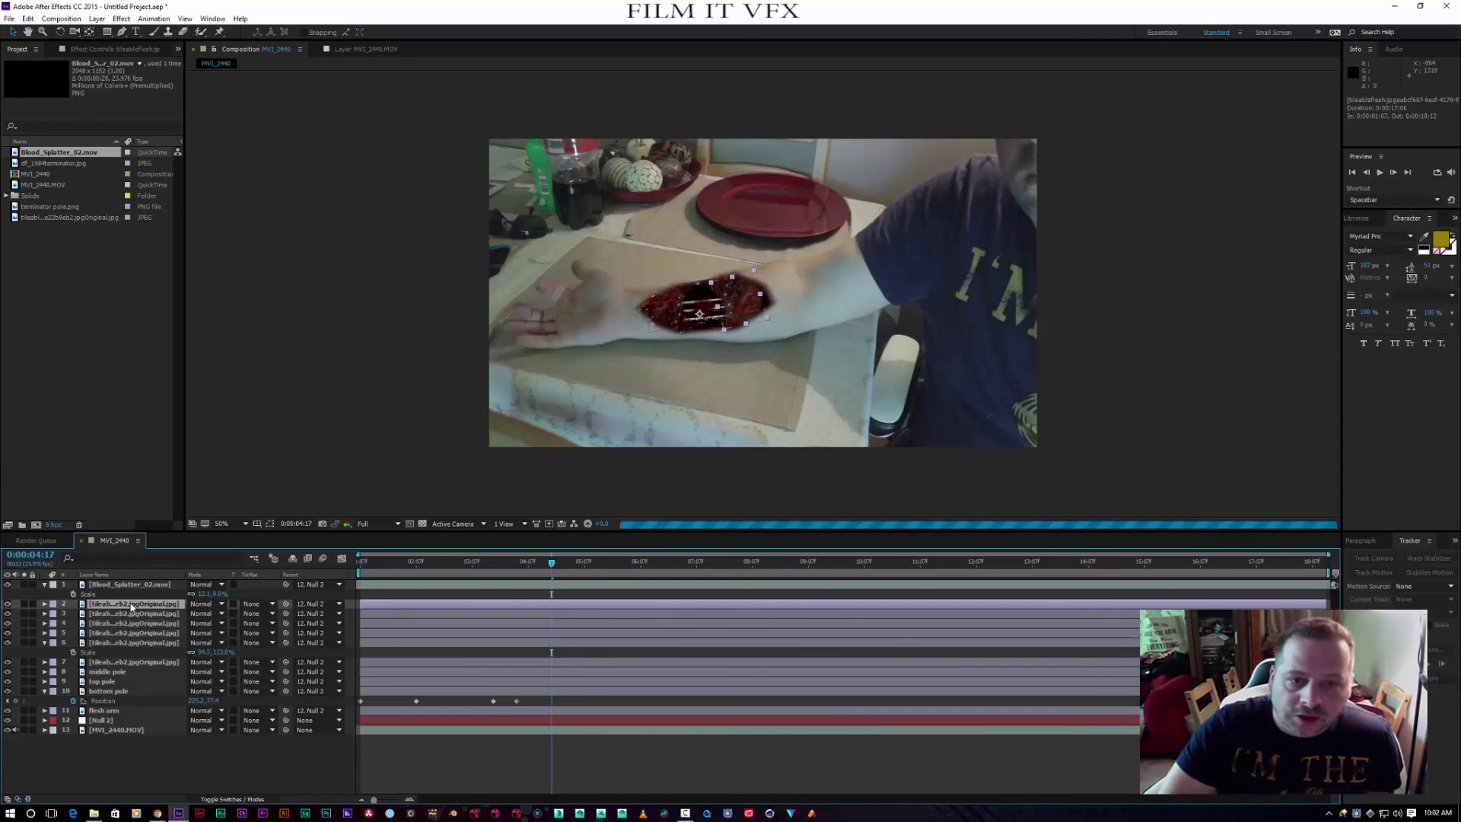
Move the topmost flesh piece copy toward the hand, rotate it, and place it over the wrist end of the wound
{"action": "left_click_drag", "start_coordinate": [767, 309], "coordinate": [680, 310]}
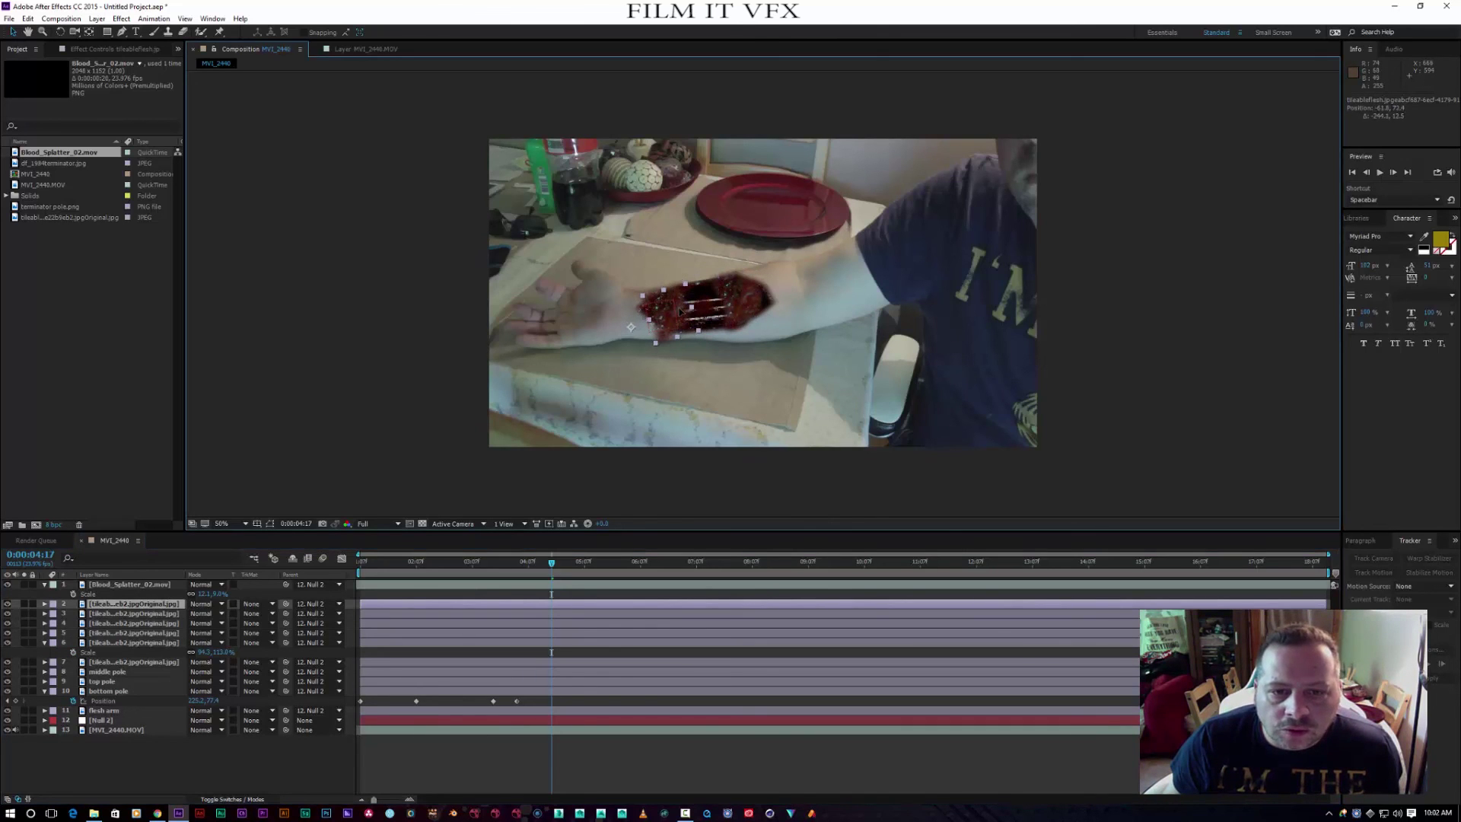
{"action": "left_click", "coordinate": [60, 32]}
{"action": "left_click_drag", "start_coordinate": [643, 330], "coordinate": [572, 318]}
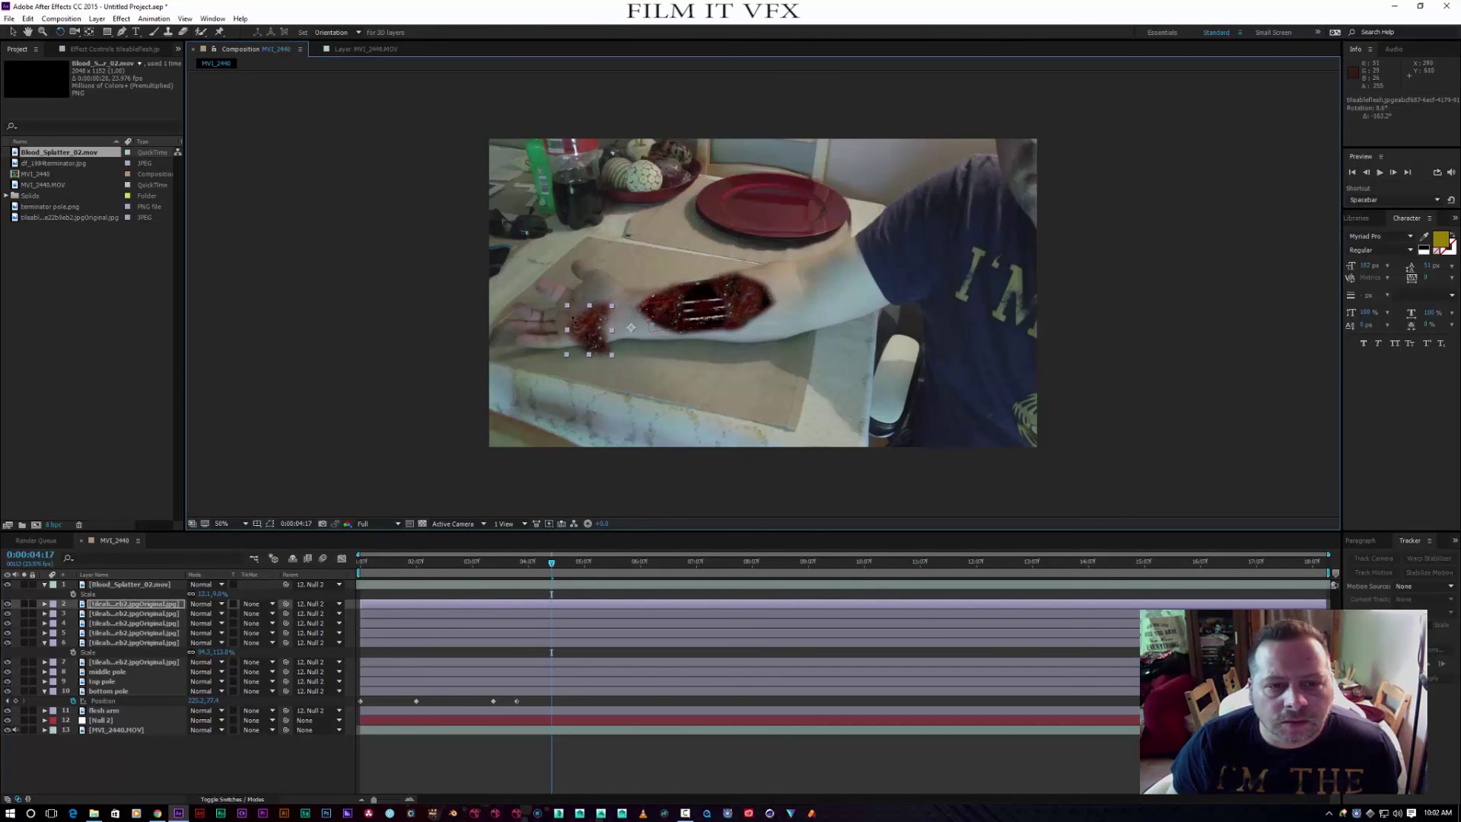
{"action": "left_click", "coordinate": [15, 32]}
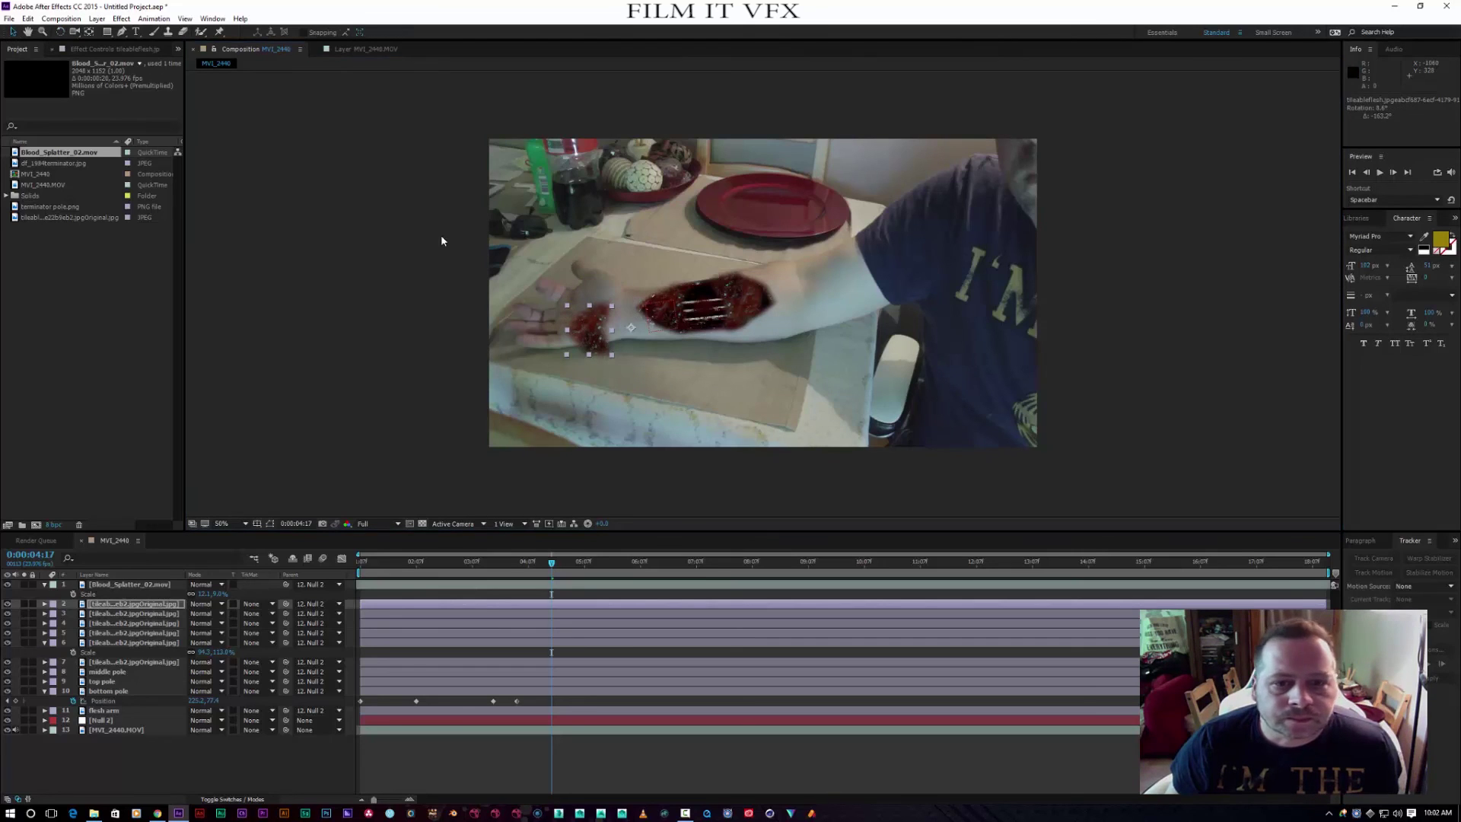
{"action": "left_click_drag", "start_coordinate": [595, 330], "coordinate": [664, 312]}
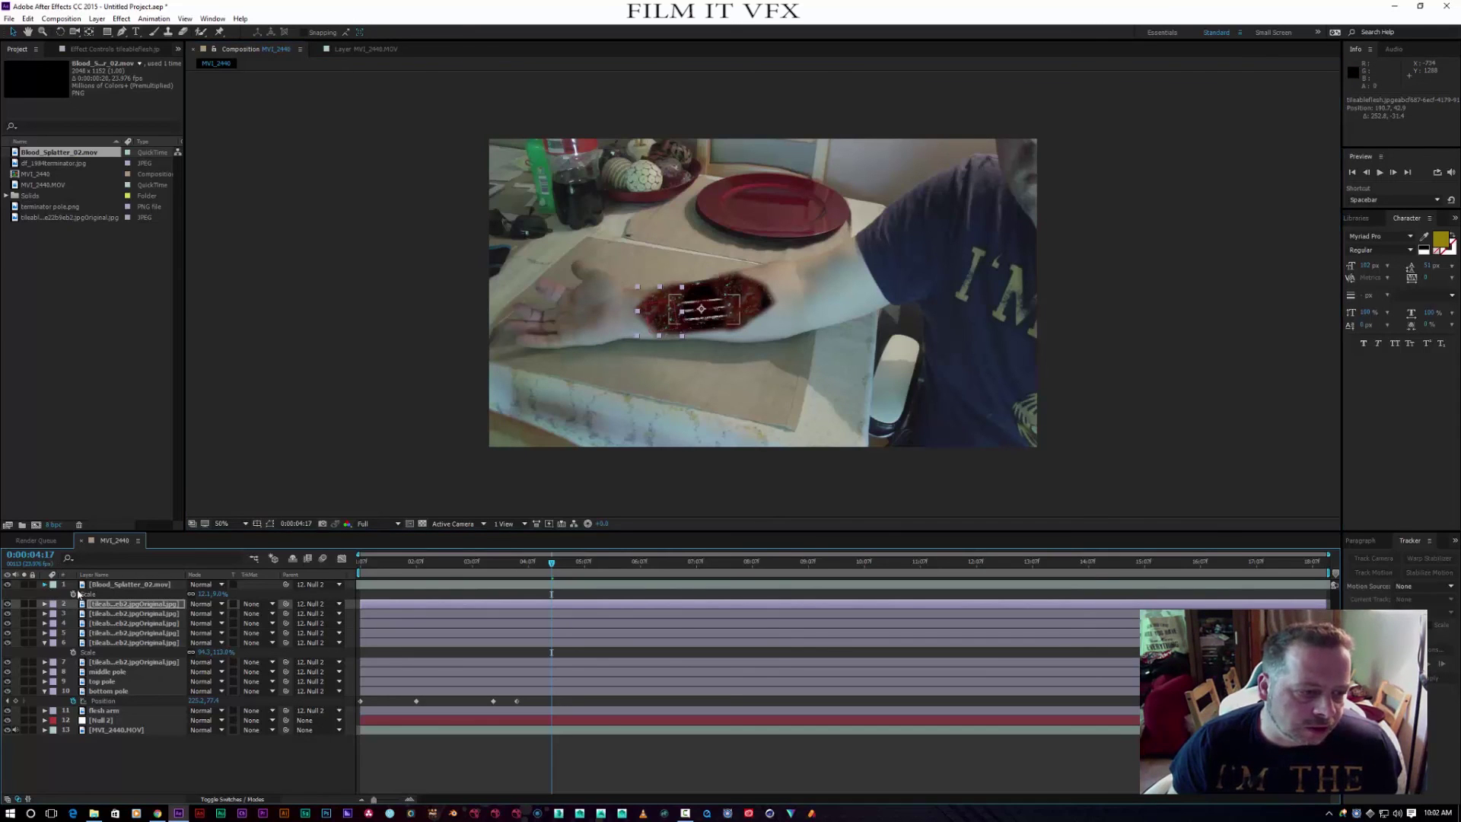
Duplicate the blood splatter layer and move the copy to the elbow end of the wound
{"action": "left_click", "coordinate": [44, 585]}
{"action": "left_click", "coordinate": [111, 585]}
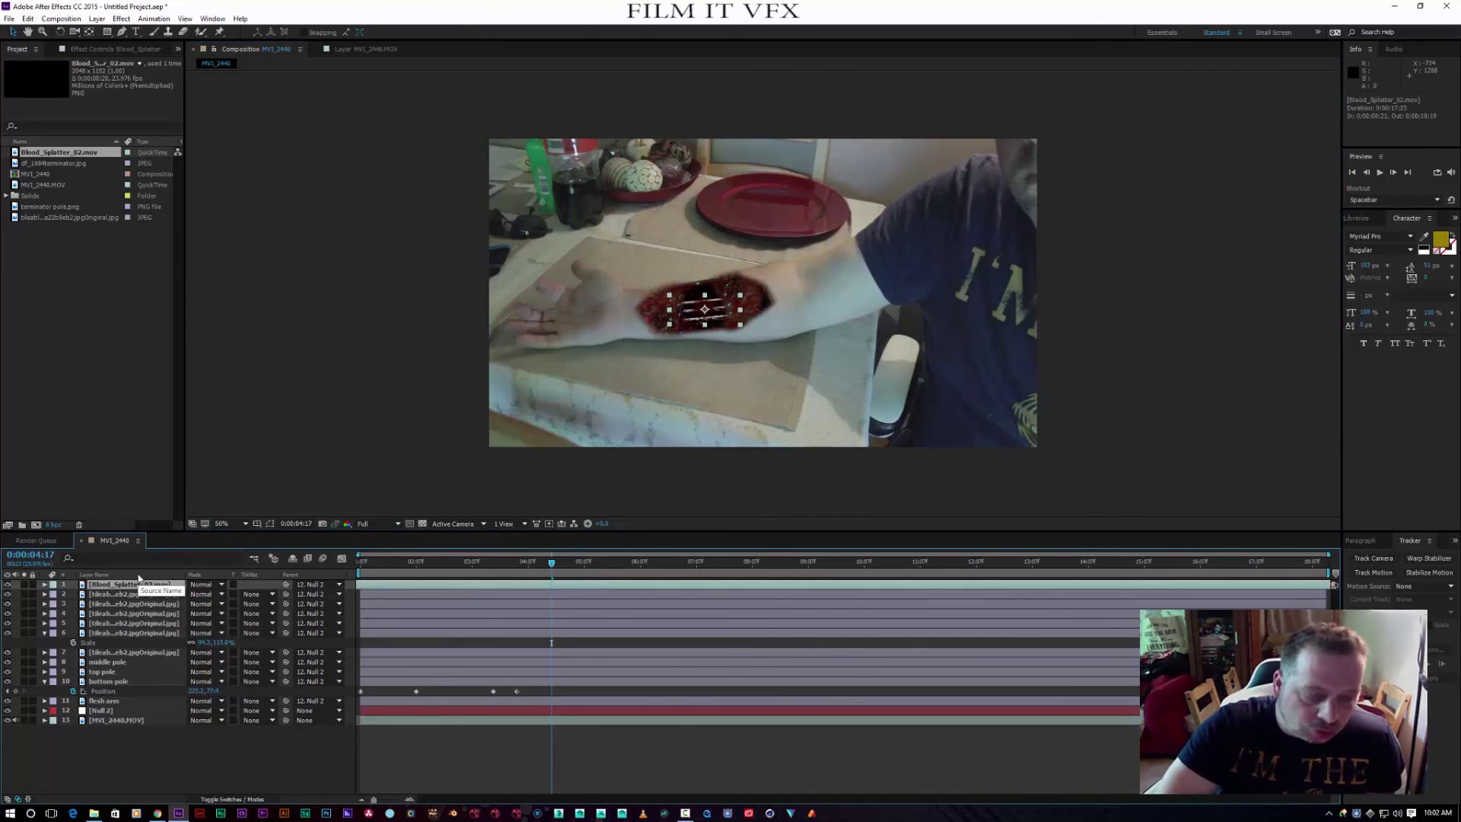
{"action": "key", "text": "ctrl+d"}
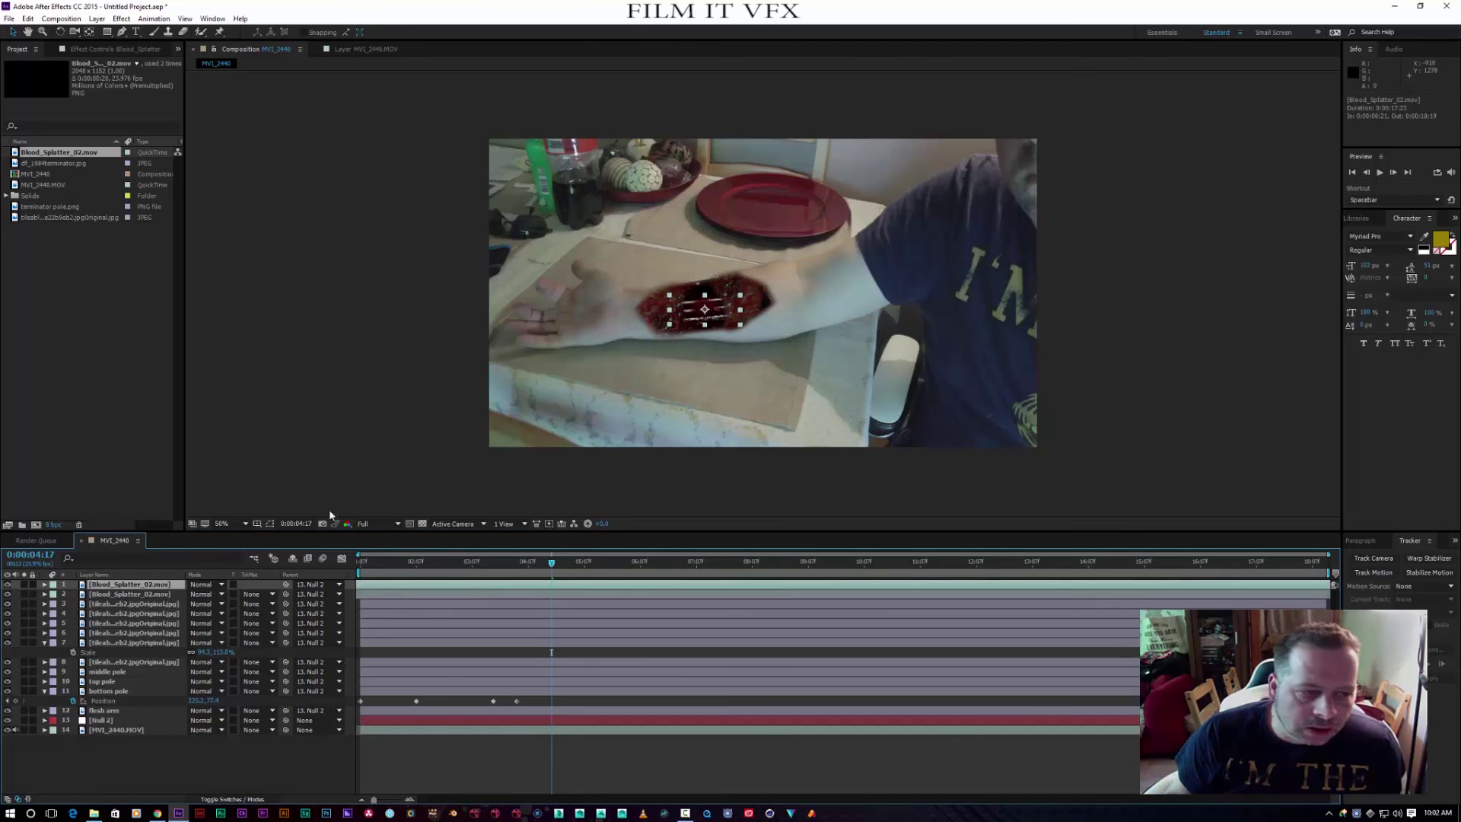
{"action": "left_click_drag", "start_coordinate": [706, 314], "coordinate": [770, 295]}
Place the blood splatter copy directly below the flesh arm layer, then enlarge and reposition it around the wound's elbow end
{"action": "left_click", "coordinate": [97, 583]}
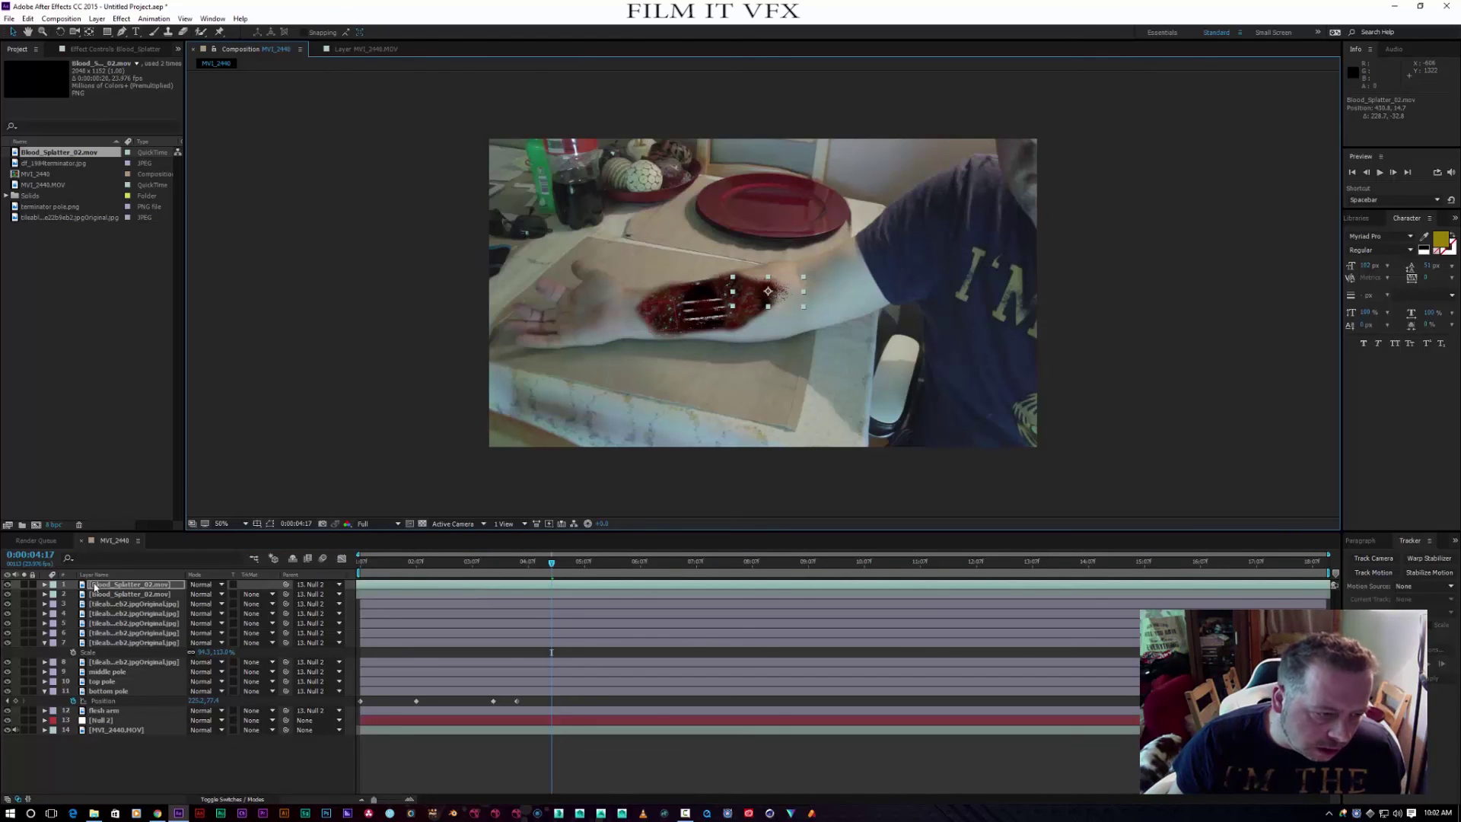
{"action": "left_click_drag", "start_coordinate": [93, 586], "coordinate": [110, 718]}
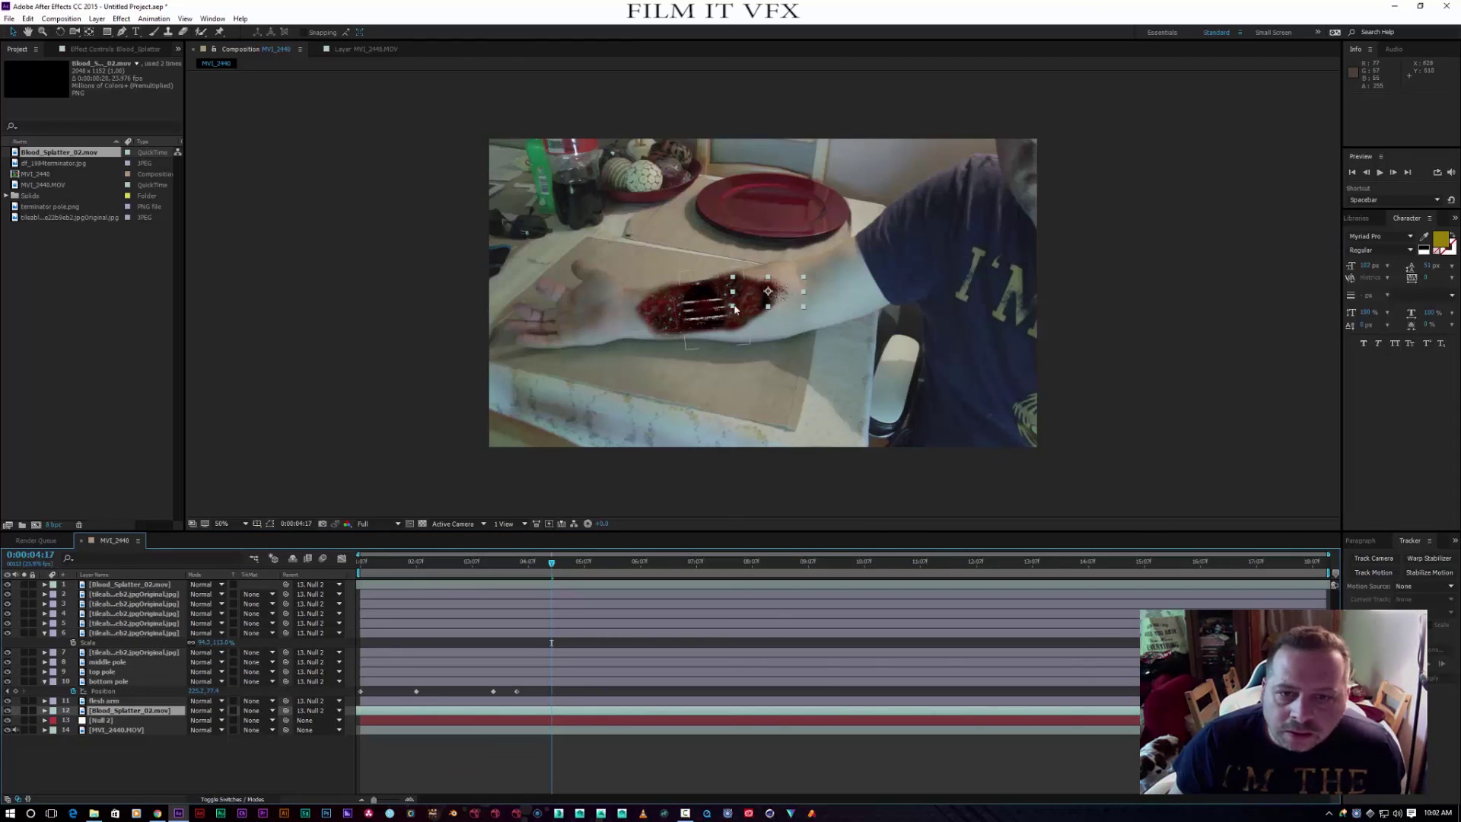
{"action": "mouse_move", "coordinate": [768, 277]}
{"action": "left_mouse_down"}
{"action": "mouse_move", "coordinate": [720, 298]}
{"action": "mouse_move", "coordinate": [769, 294]}
{"action": "left_mouse_up"}
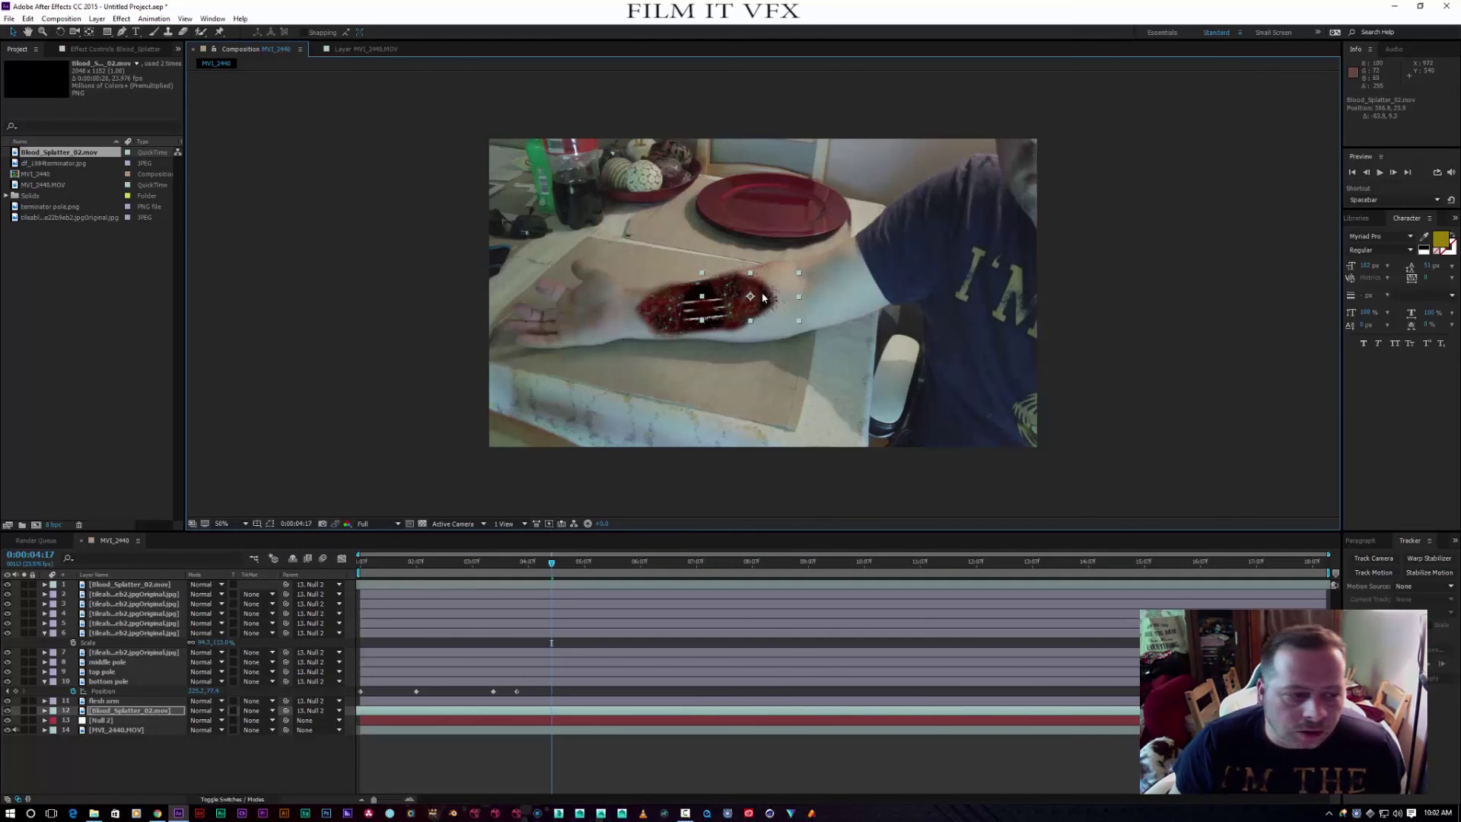
Nudge the flesh arm wound image slightly toward the elbow, and return the playhead to 0:00:01:08
{"action": "left_click", "coordinate": [156, 704]}
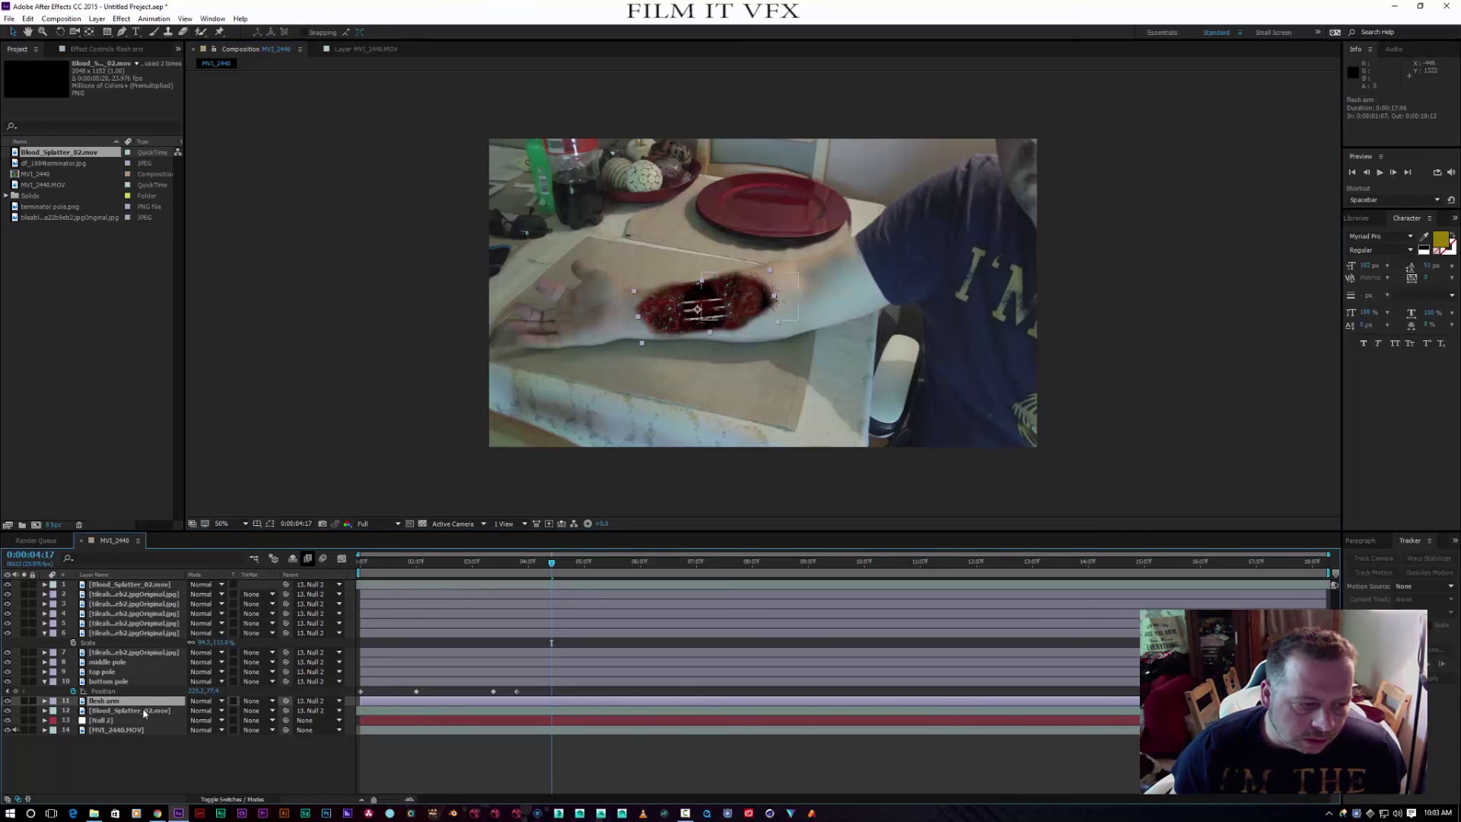
{"action": "left_click", "coordinate": [144, 711]}
{"action": "left_click_drag", "start_coordinate": [144, 711], "coordinate": [148, 710]}
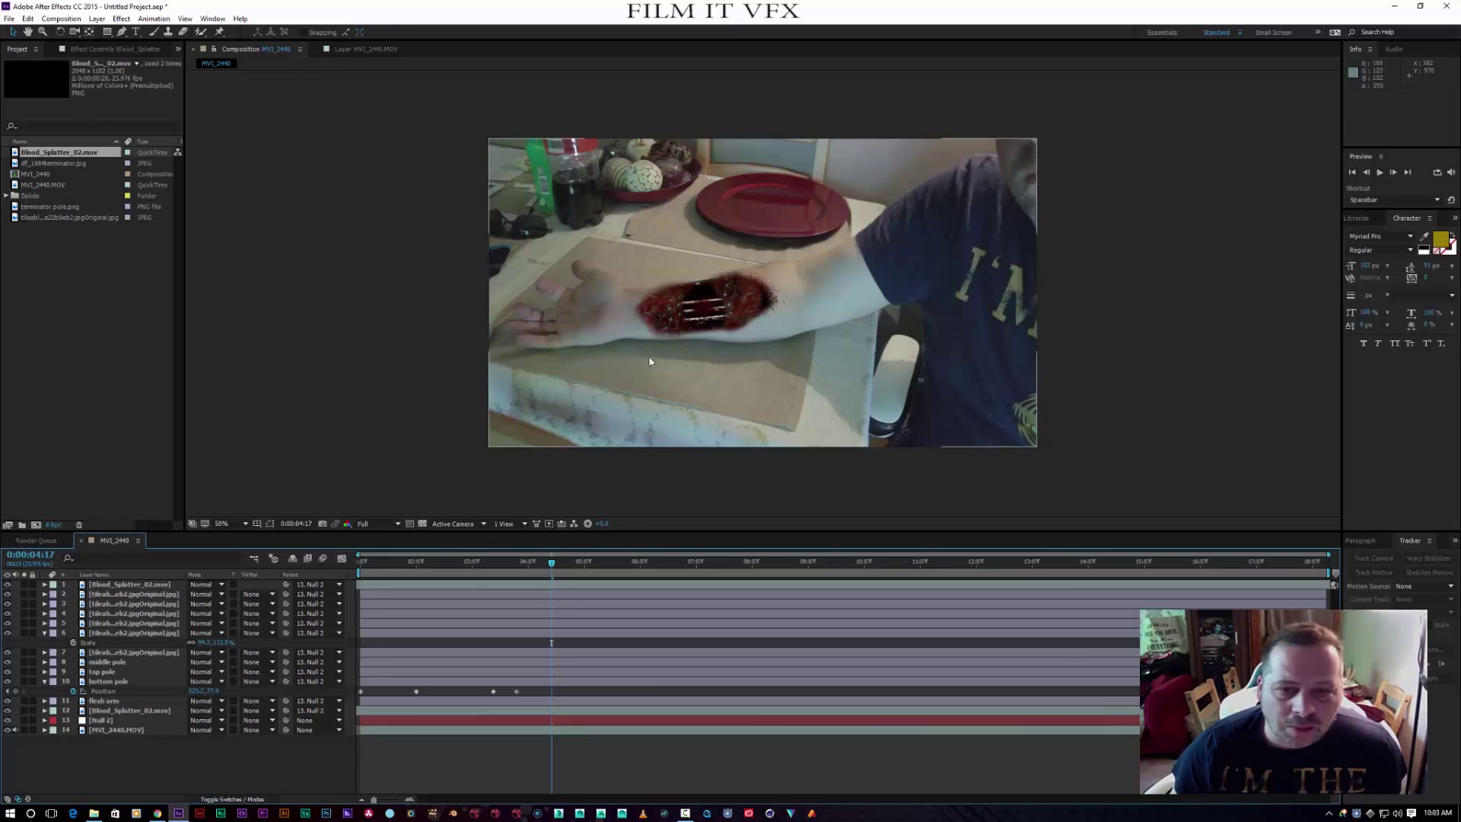
{"action": "left_click", "coordinate": [769, 302]}
{"action": "left_click_drag", "start_coordinate": [770, 302], "coordinate": [772, 299]}
{"action": "left_click", "coordinate": [339, 346]}
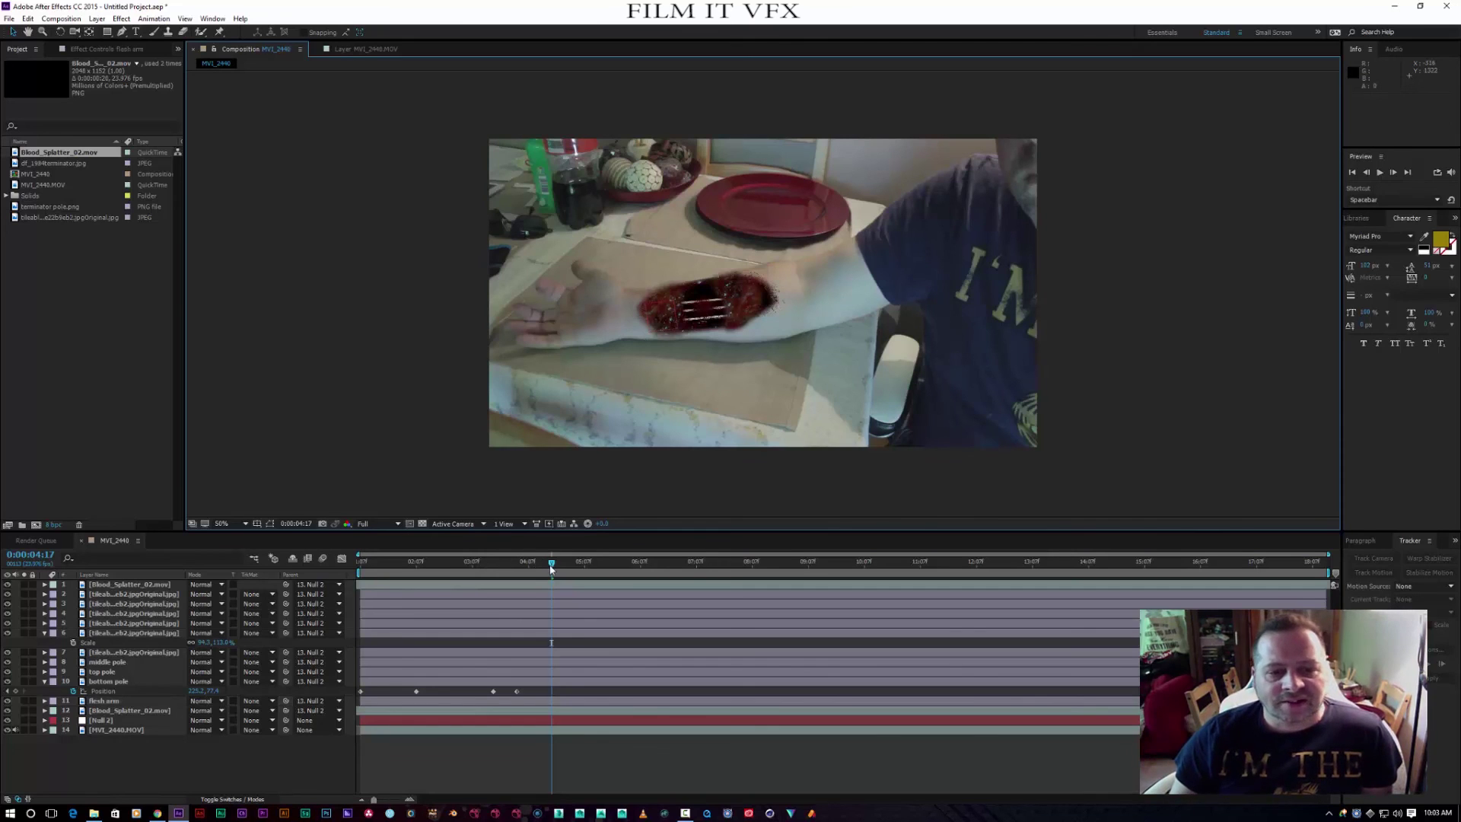
{"action": "left_click_drag", "start_coordinate": [546, 566], "coordinate": [363, 563]}
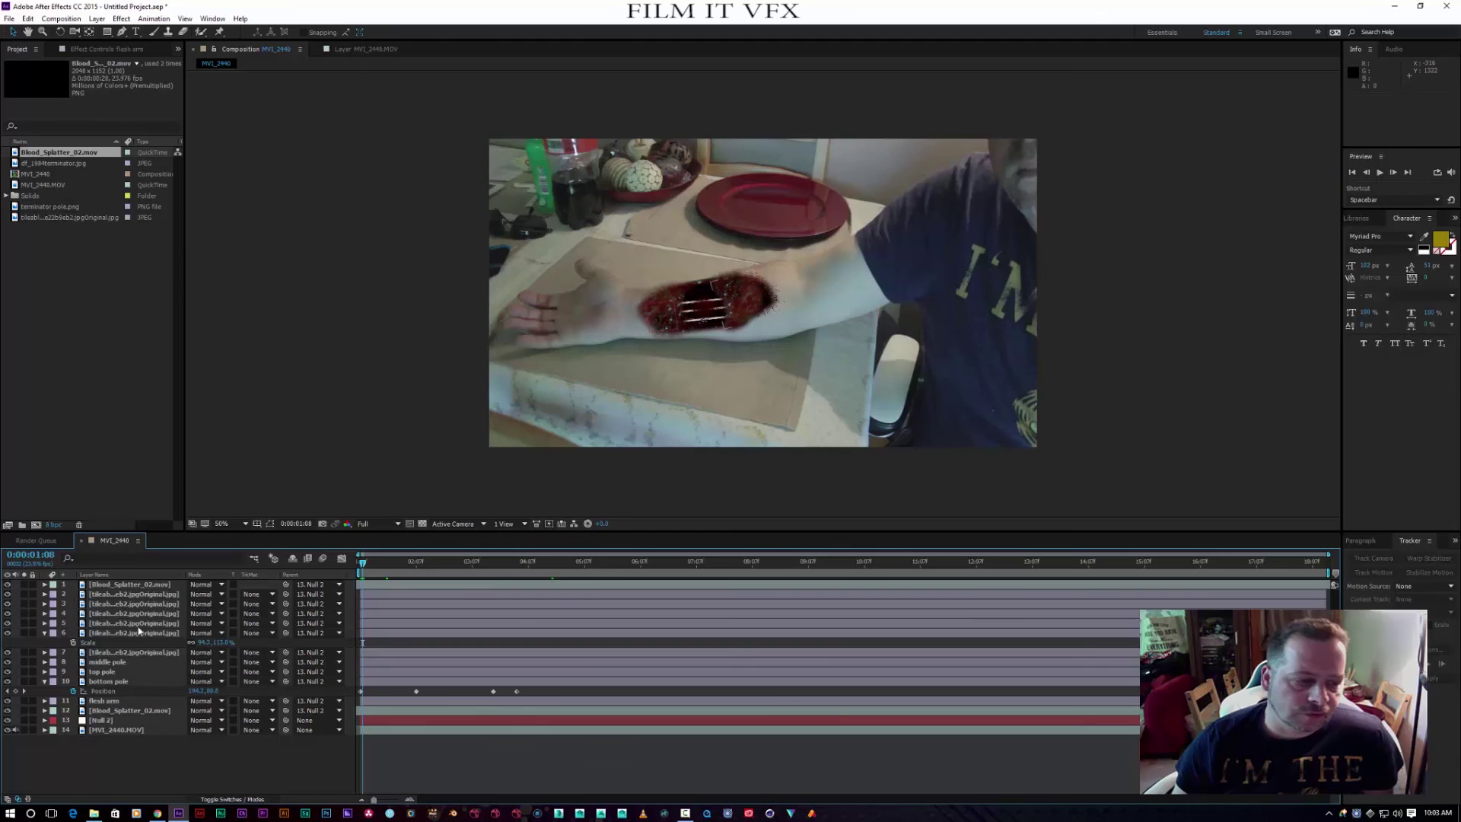